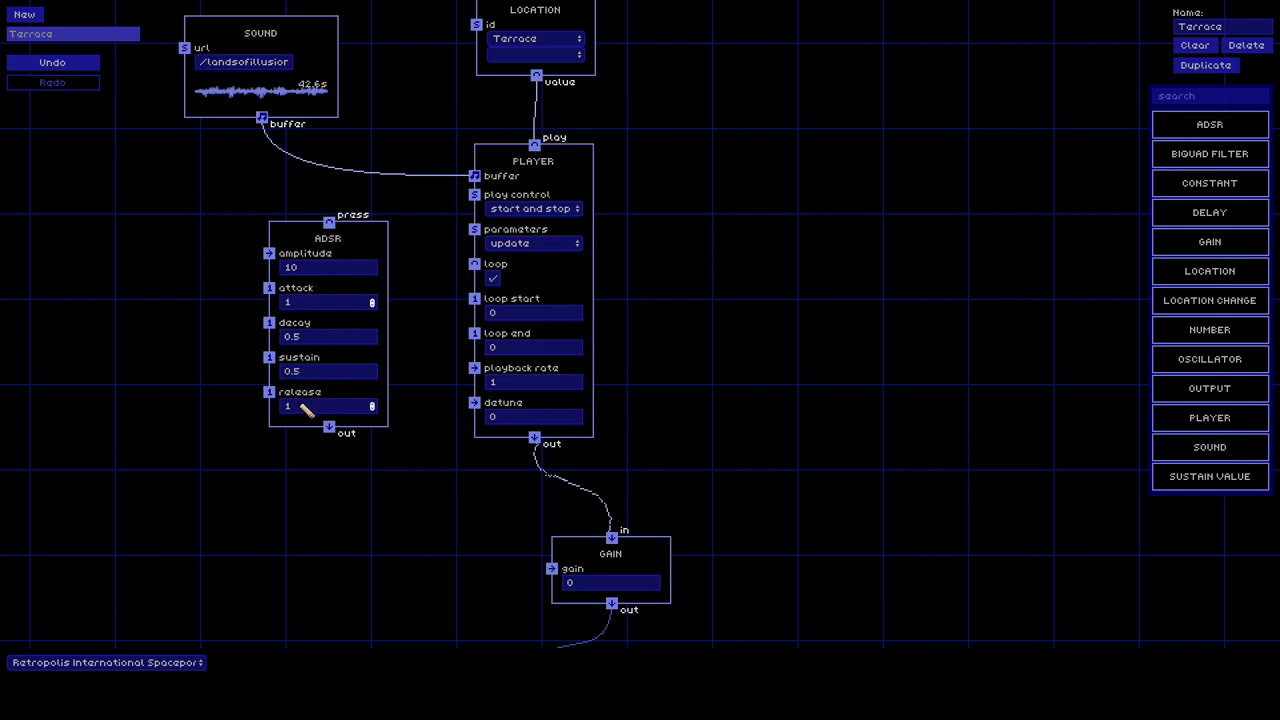
Connect the ADSR's out to the Gain's gain input and the Location's value to the ADSR's press, with the ADSR amplitude set to 1.
{"action": "left_click_drag", "start_coordinate": [336, 430], "coordinate": [553, 568]}
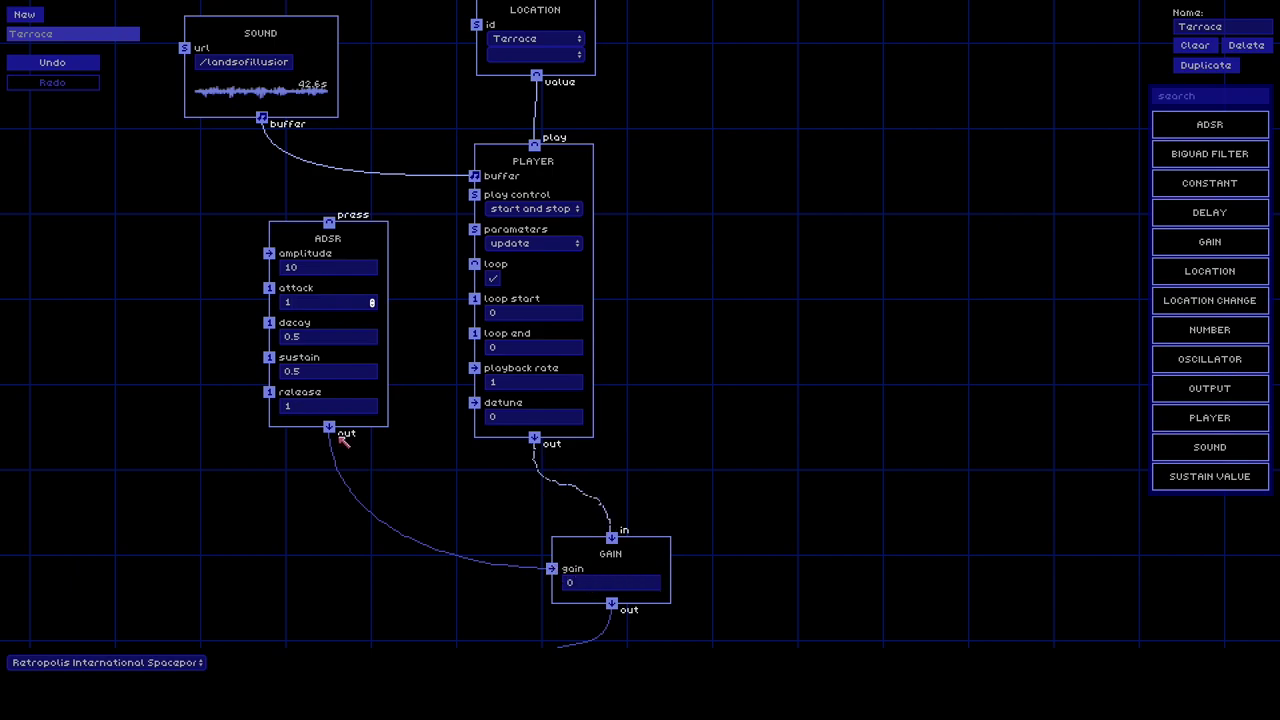
{"action": "double_click", "coordinate": [289, 268]}
{"action": "left_click", "coordinate": [304, 302]}
{"action": "double_click", "coordinate": [289, 268]}
{"action": "type", "text": "1"}
{"action": "left_click", "coordinate": [306, 308]}
{"action": "left_click", "coordinate": [308, 371]}
{"action": "left_click_drag", "start_coordinate": [536, 76], "coordinate": [330, 222]}
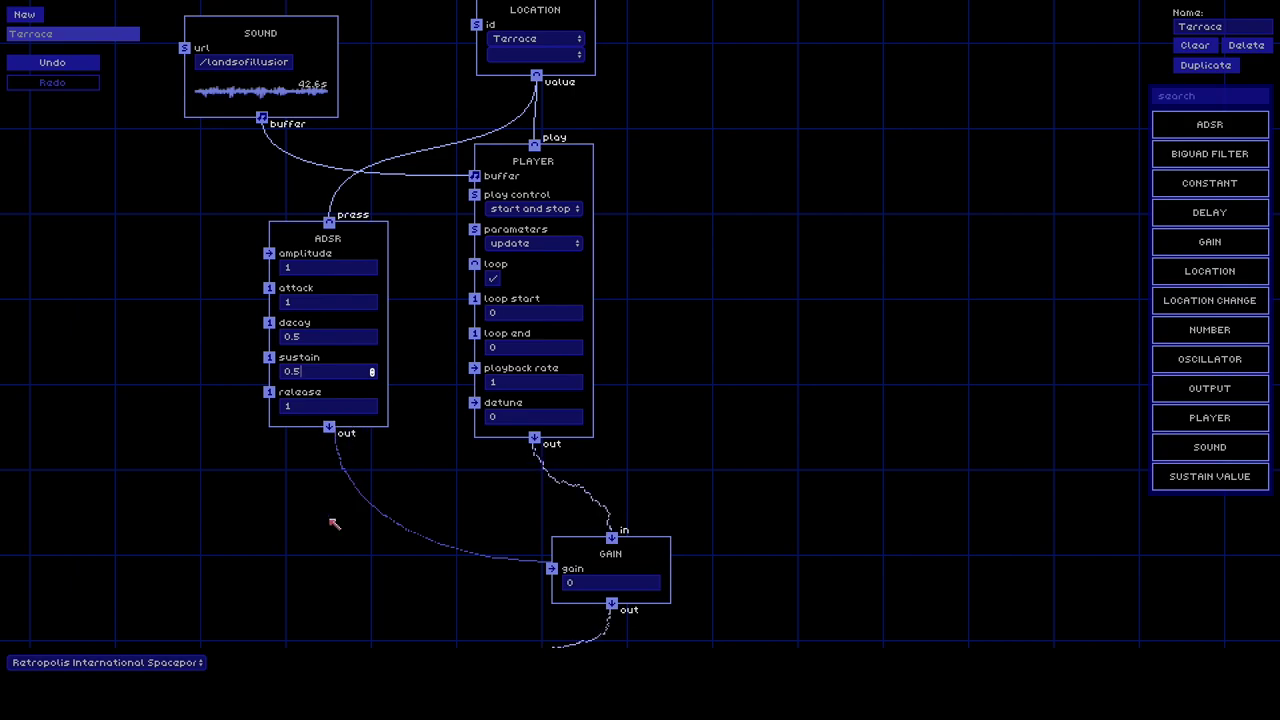
Test the envelope by switching the current location to the airport terminal security scanner and back to the Terrace.
{"action": "left_click", "coordinate": [134, 663]}
{"action": "left_click", "coordinate": [132, 652]}
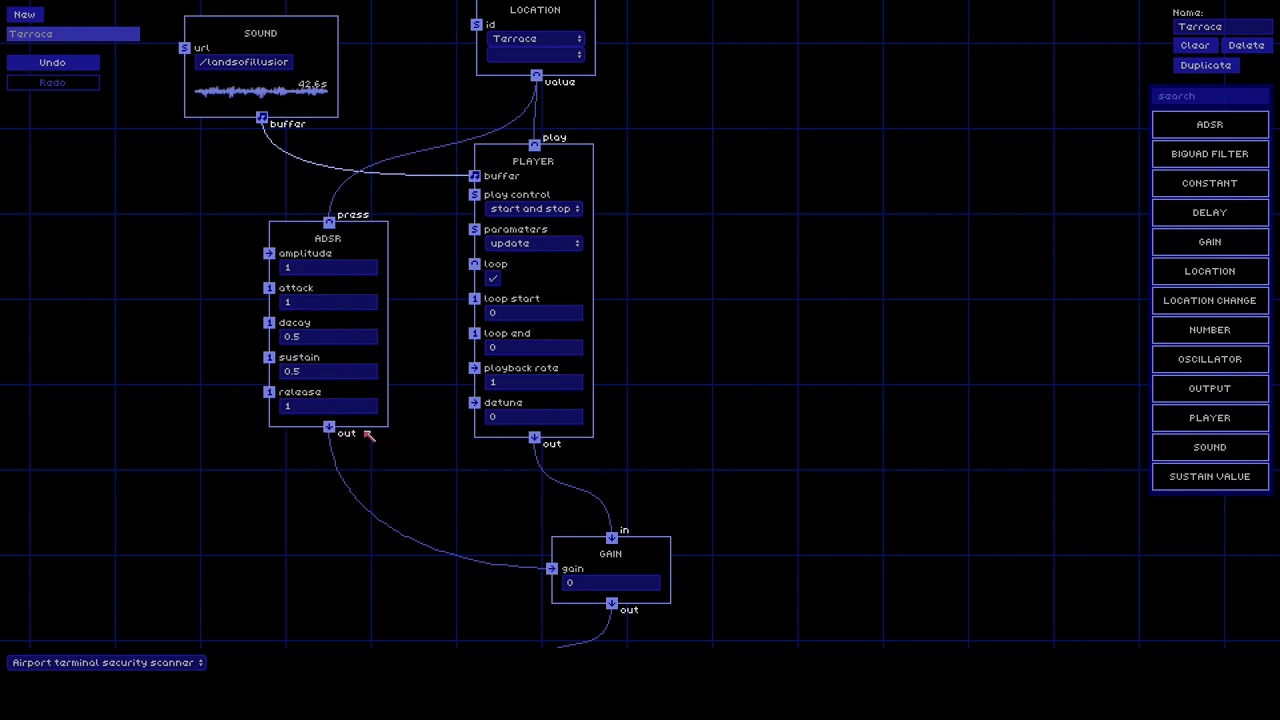
{"action": "left_click", "coordinate": [157, 662]}
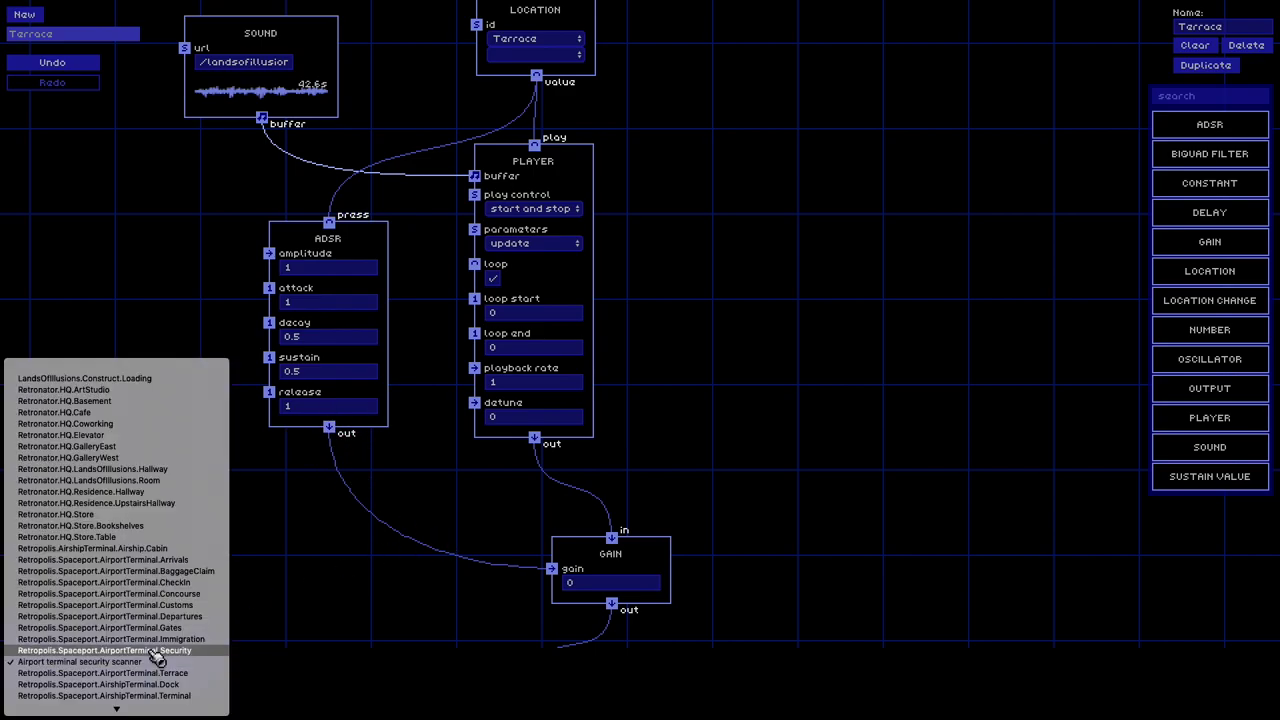
{"action": "left_click", "coordinate": [161, 674]}
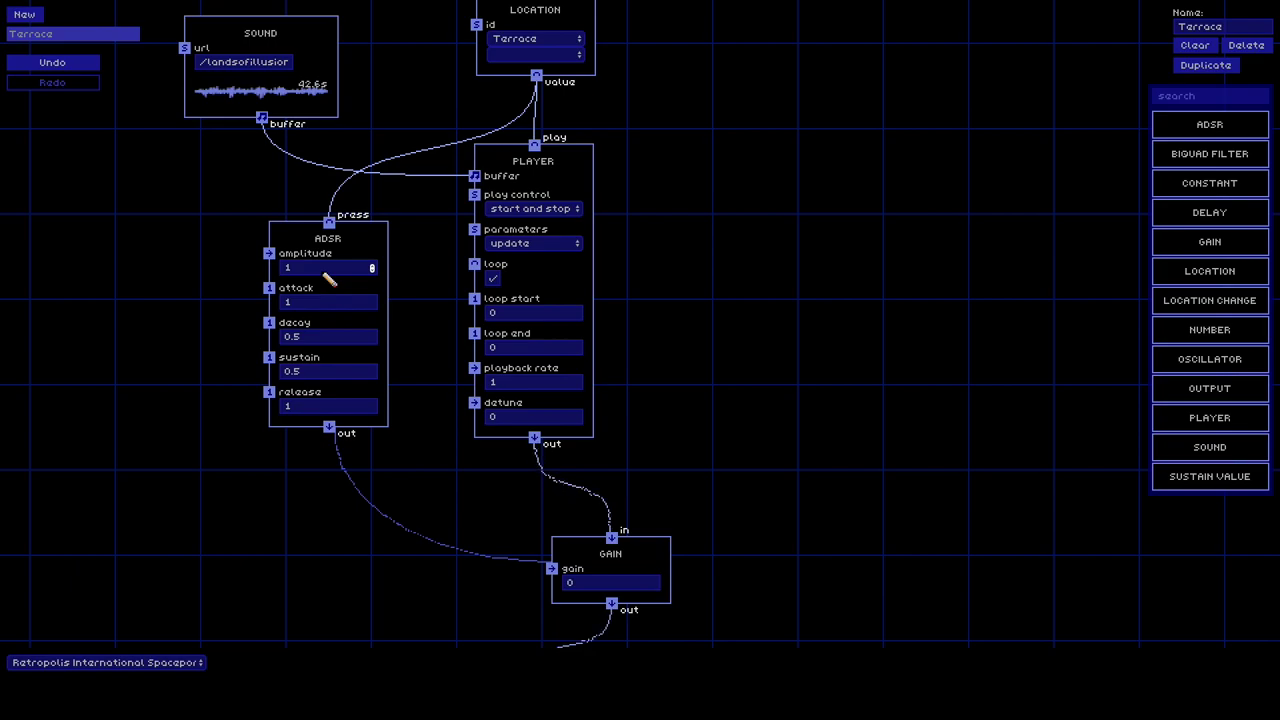
Set the ADSR's attack to 2, decay to 0, sustain to 1 and release to 5, and test it by switching to the security scanner location.
{"action": "double_click", "coordinate": [318, 337]}
{"action": "type", "text": "0"}
{"action": "double_click", "coordinate": [298, 371]}
{"action": "type", "text": "1"}
{"action": "left_click", "coordinate": [307, 340]}
{"action": "type", "text": "2"}
{"action": "double_click", "coordinate": [287, 405]}
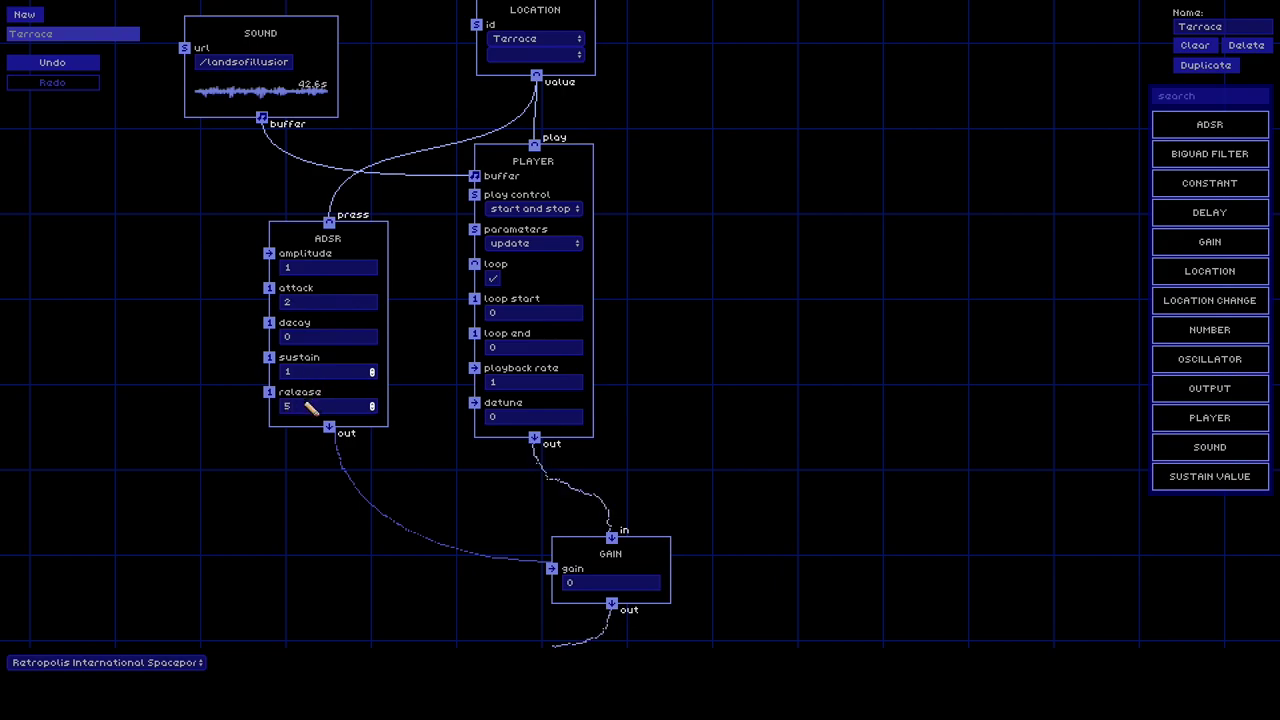
{"action": "left_click", "coordinate": [163, 662]}
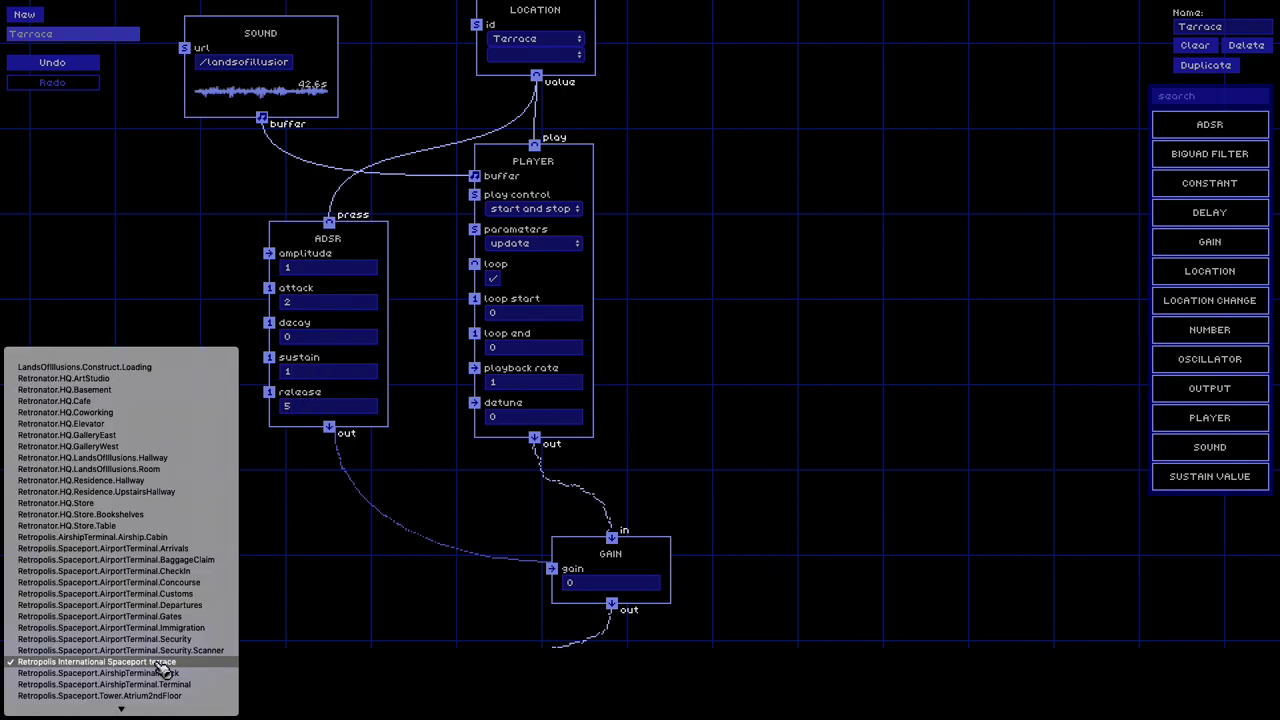
{"action": "left_click", "coordinate": [163, 660]}
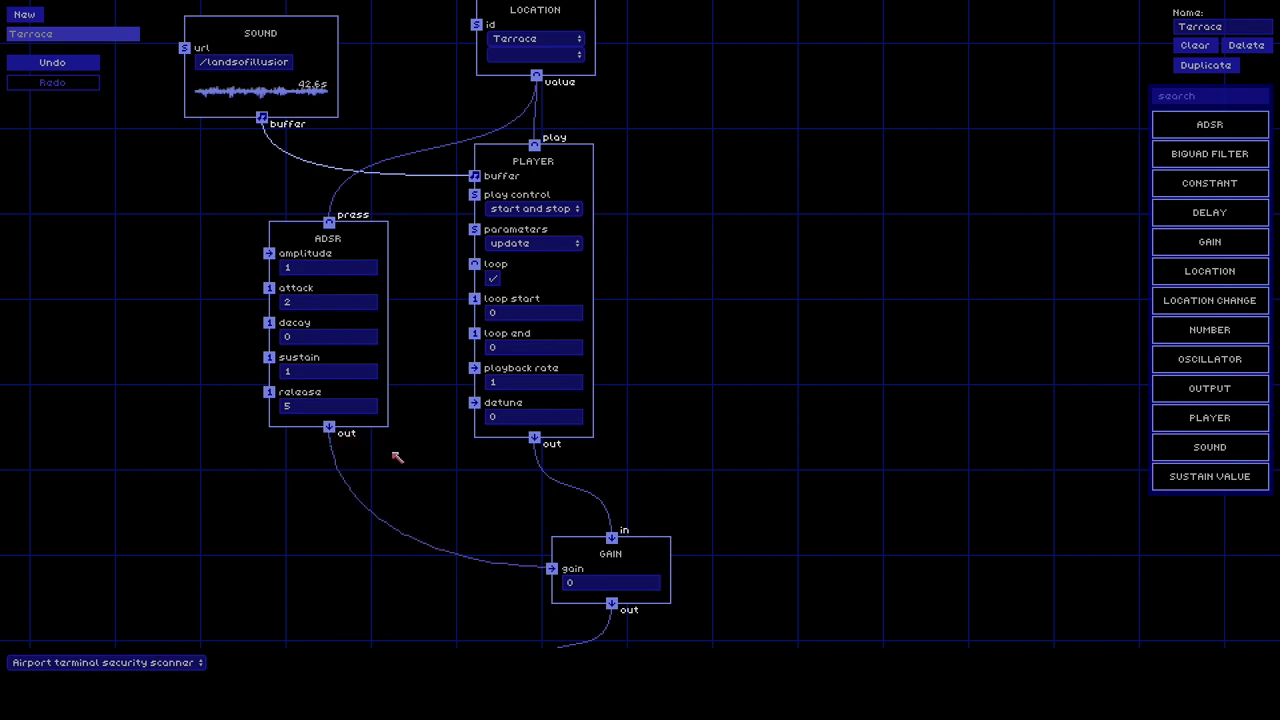
Insert a Sustain Value node with a duration of 5 between the Location's value and the Player's play input, making room below the Location node.
{"action": "scroll", "coordinate": [397, 457], "scroll_direction": "up", "scroll_amount": 5}
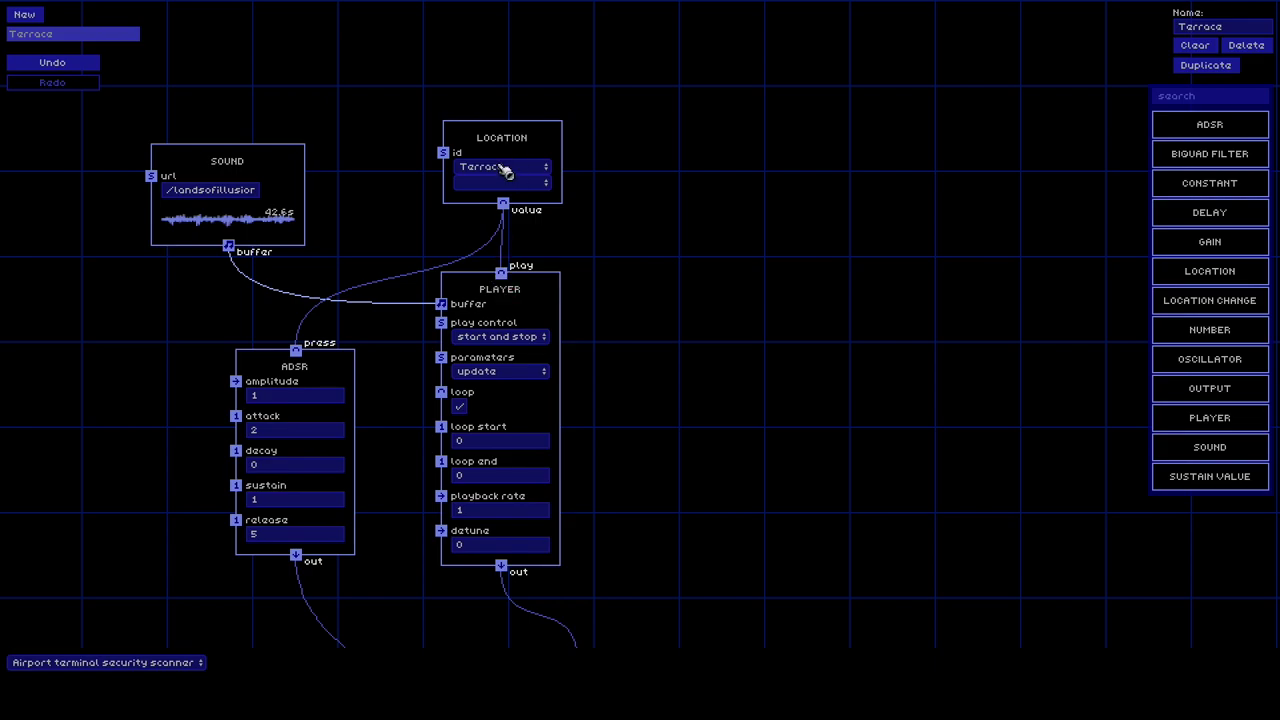
{"action": "left_click_drag", "start_coordinate": [523, 143], "coordinate": [511, 43]}
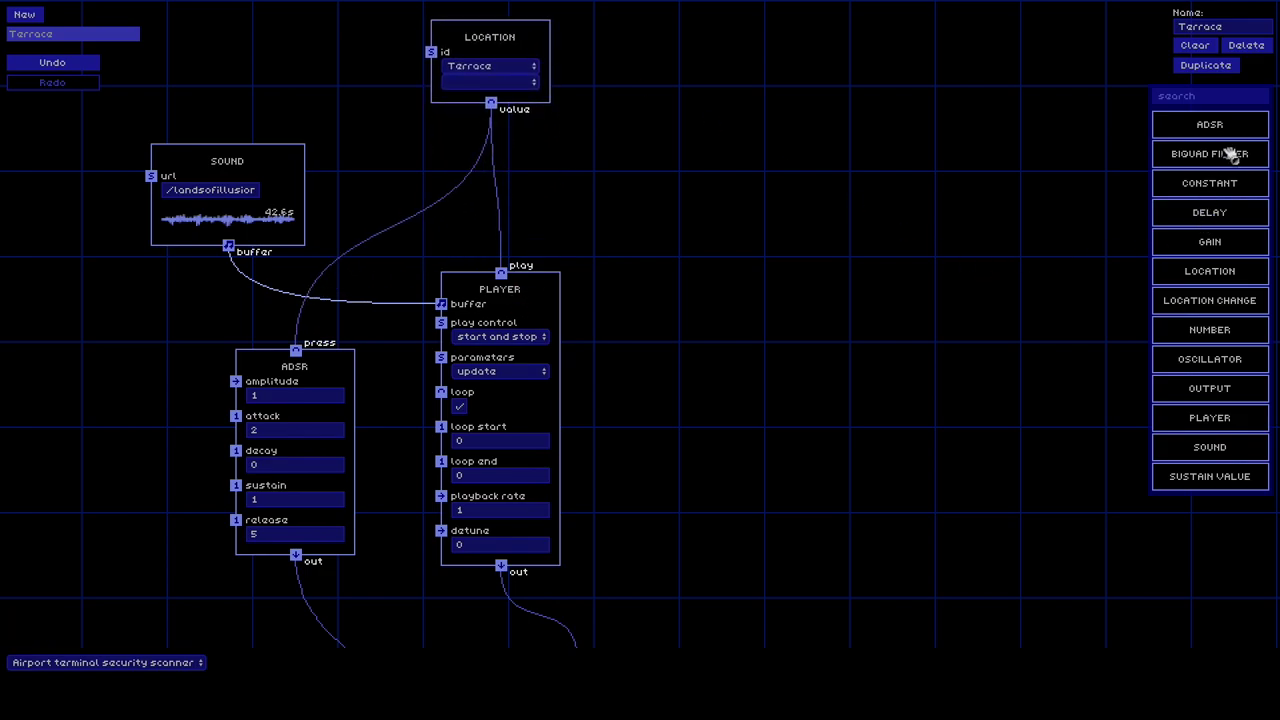
{"action": "left_click_drag", "start_coordinate": [1229, 477], "coordinate": [602, 169]}
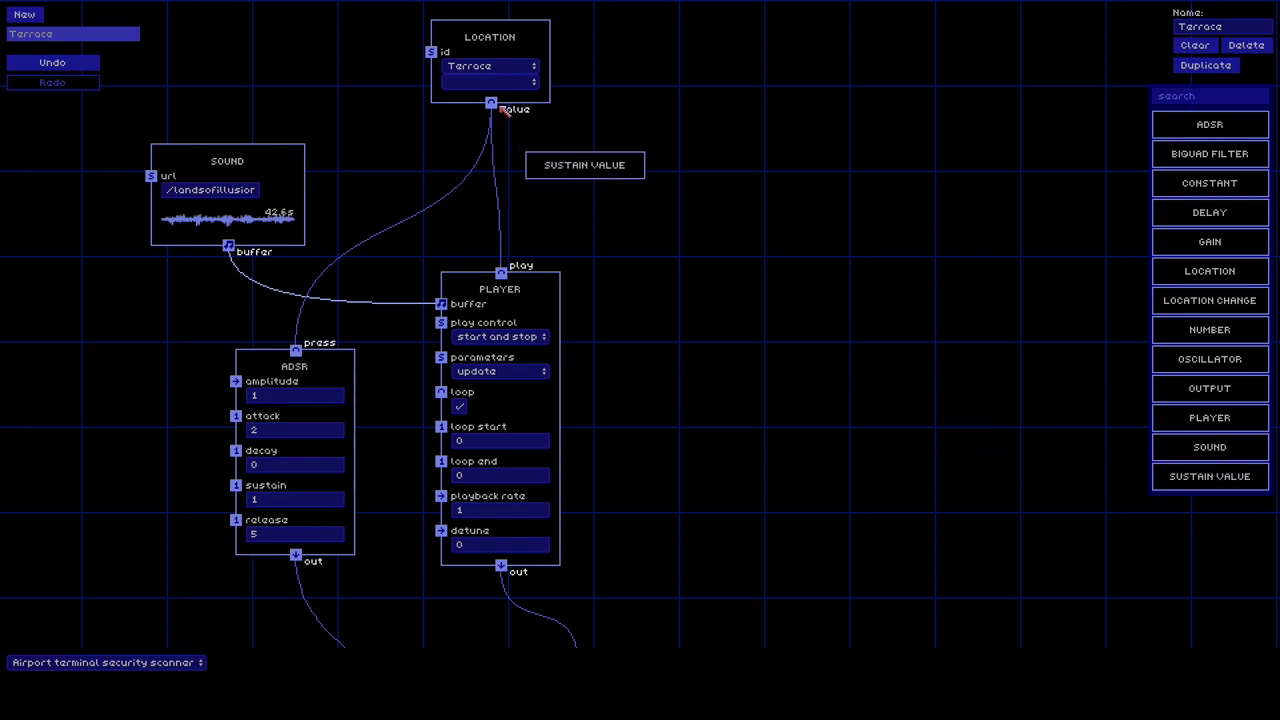
{"action": "left_click_drag", "start_coordinate": [500, 272], "coordinate": [591, 147]}
{"action": "left_click", "coordinate": [592, 166]}
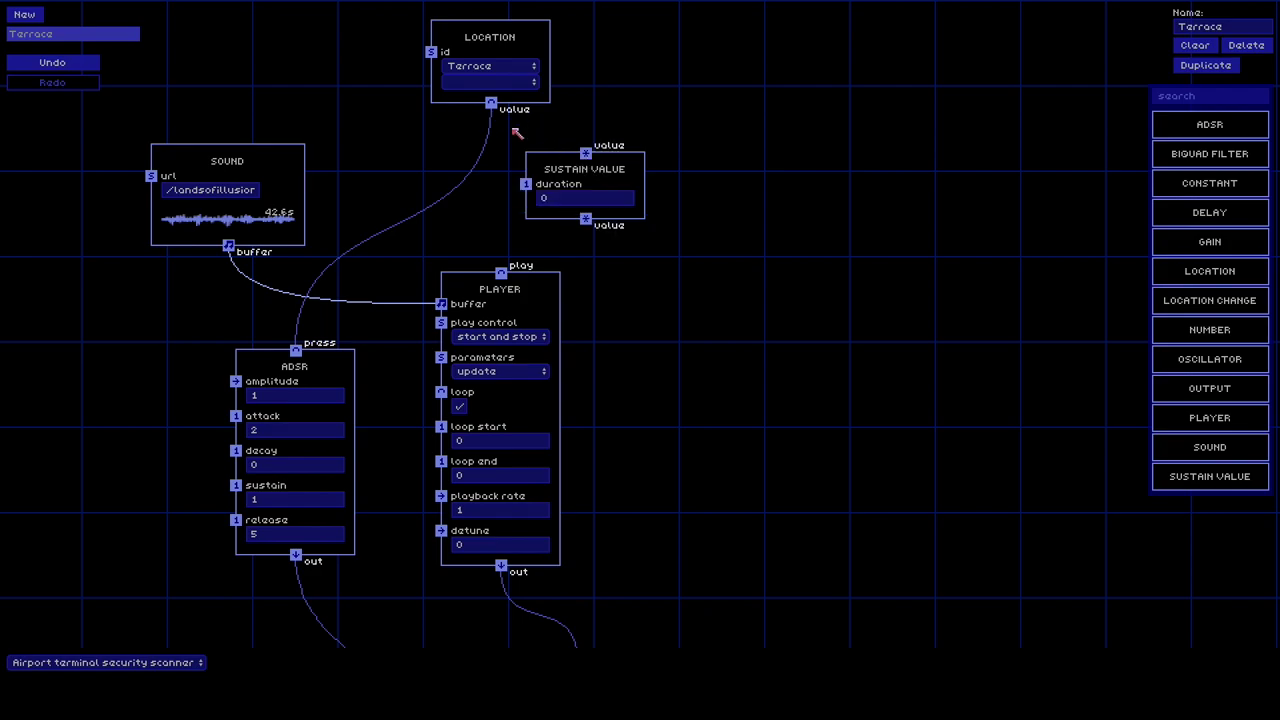
{"action": "left_click_drag", "start_coordinate": [492, 104], "coordinate": [586, 153]}
{"action": "left_click_drag", "start_coordinate": [587, 219], "coordinate": [501, 271]}
{"action": "mouse_move", "coordinate": [628, 184]}
{"action": "left_mouse_down"}
{"action": "mouse_move", "coordinate": [536, 191]}
{"action": "mouse_move", "coordinate": [604, 190]}
{"action": "left_mouse_up"}
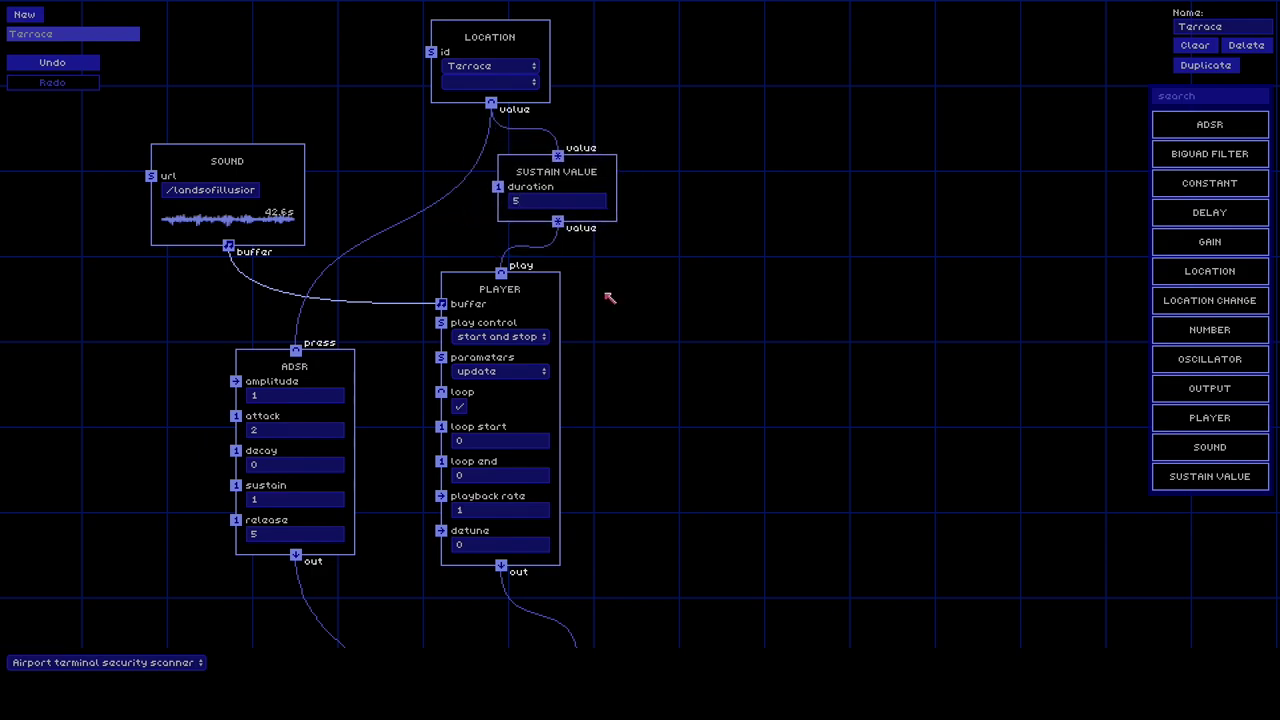
Test the sustained playback by switching the current location to the Terrace and from there to the airship terminal dock.
{"action": "scroll", "coordinate": [608, 434], "scroll_direction": "down", "scroll_amount": 3}
{"action": "left_click", "coordinate": [186, 666]}
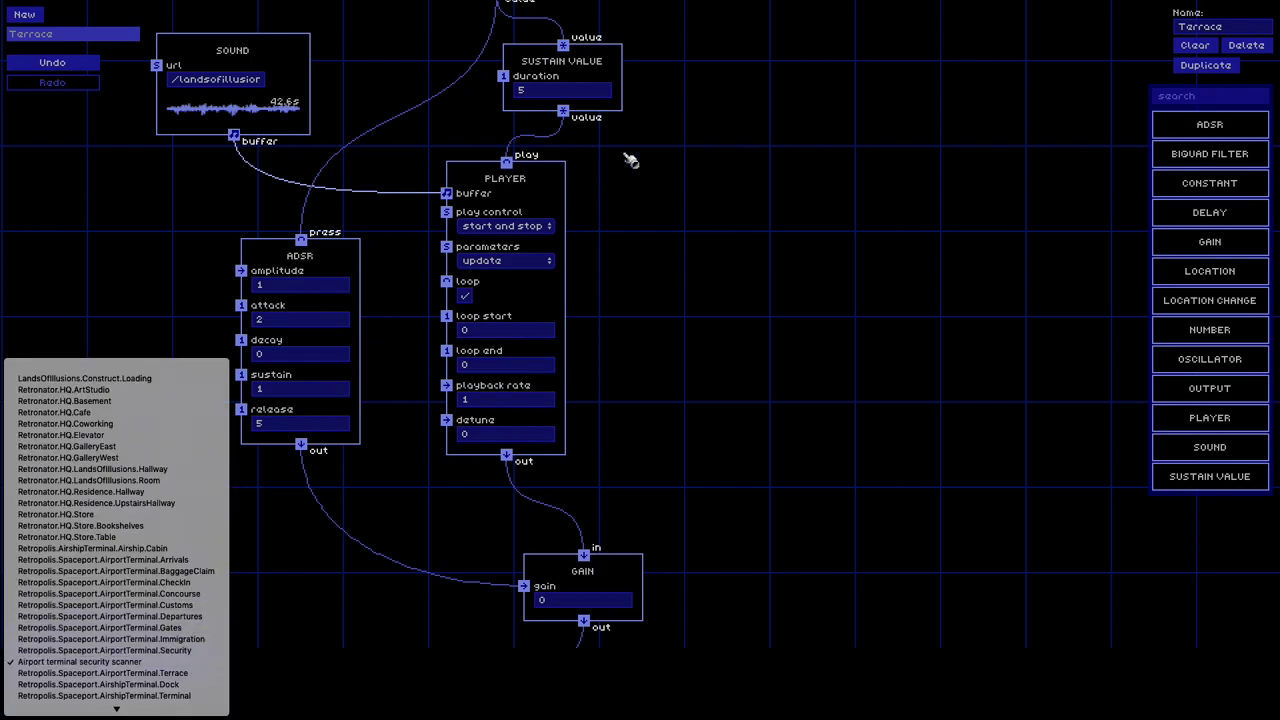
{"action": "left_click", "coordinate": [593, 176]}
{"action": "scroll", "coordinate": [674, 137], "scroll_direction": "up", "scroll_amount": 3}
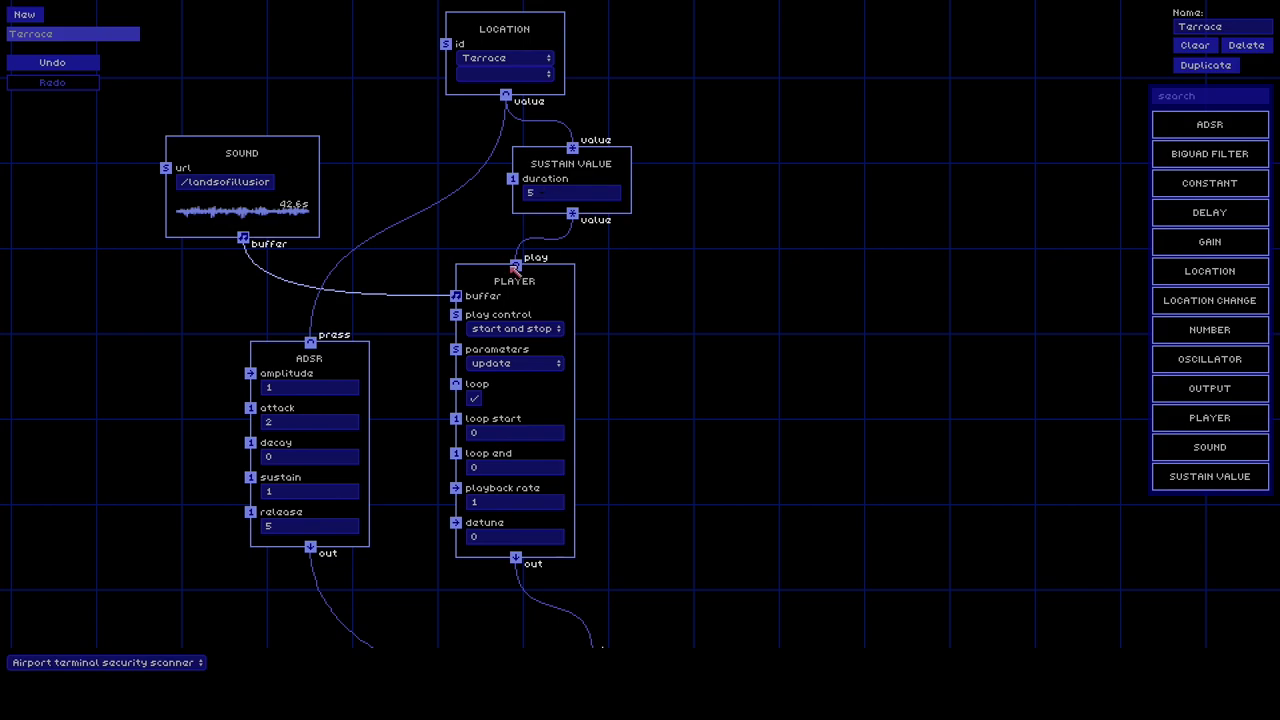
{"action": "left_click", "coordinate": [115, 663]}
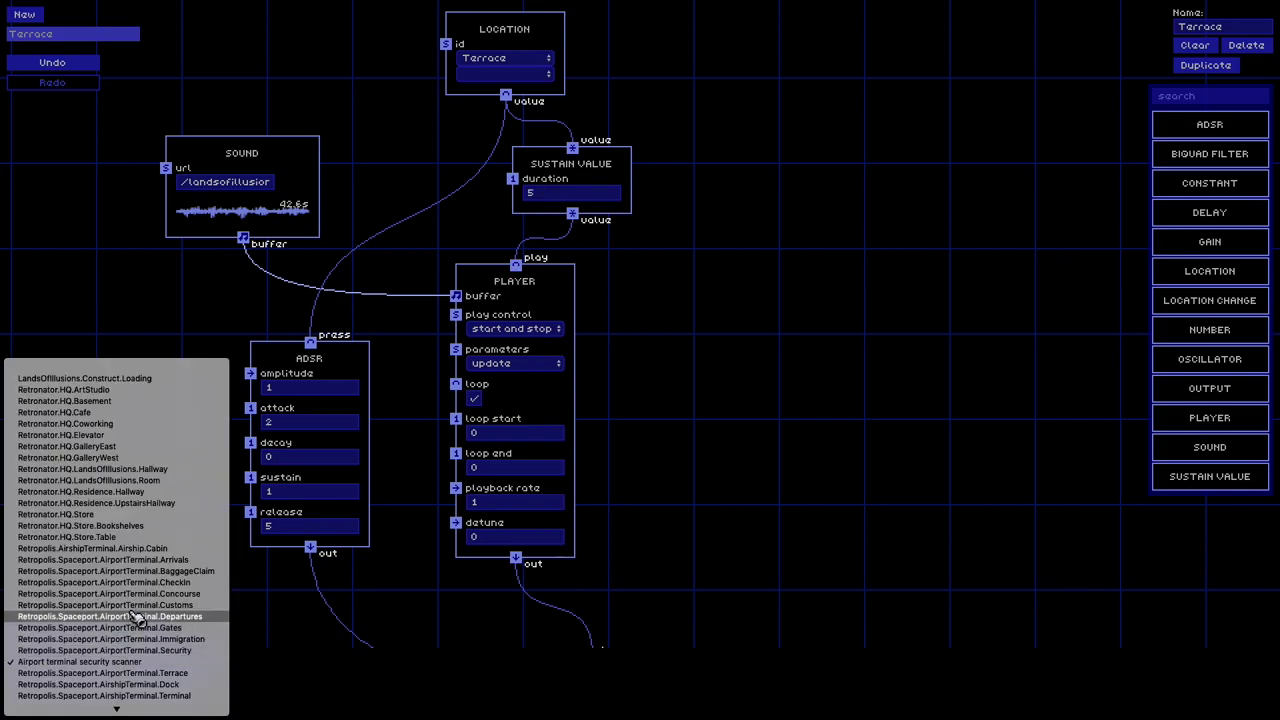
{"action": "left_click", "coordinate": [133, 675]}
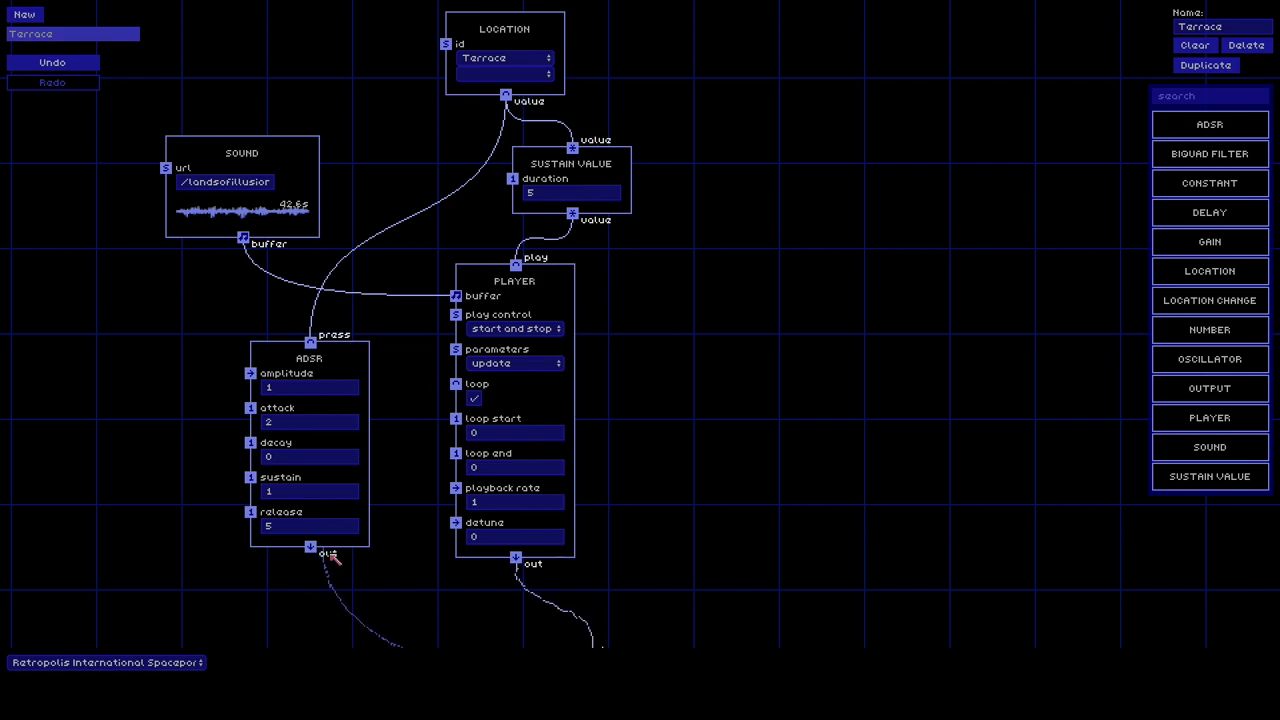
{"action": "left_click", "coordinate": [180, 663]}
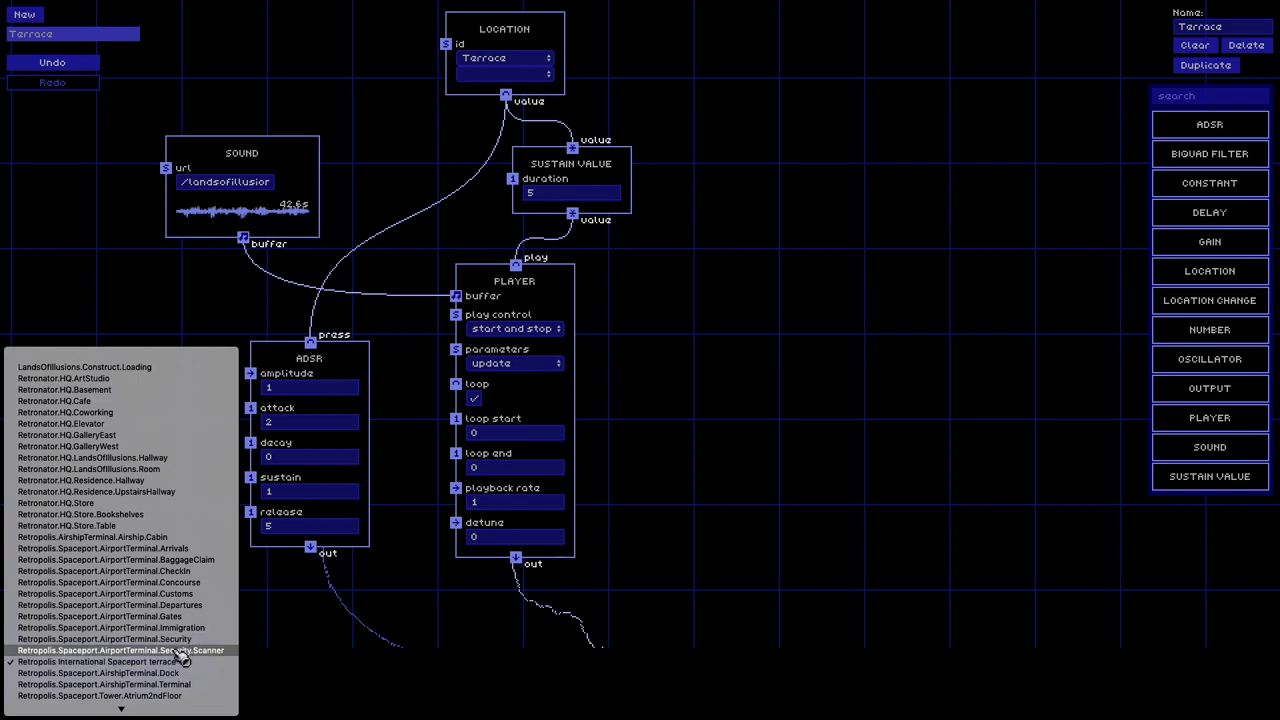
{"action": "left_click", "coordinate": [172, 673]}
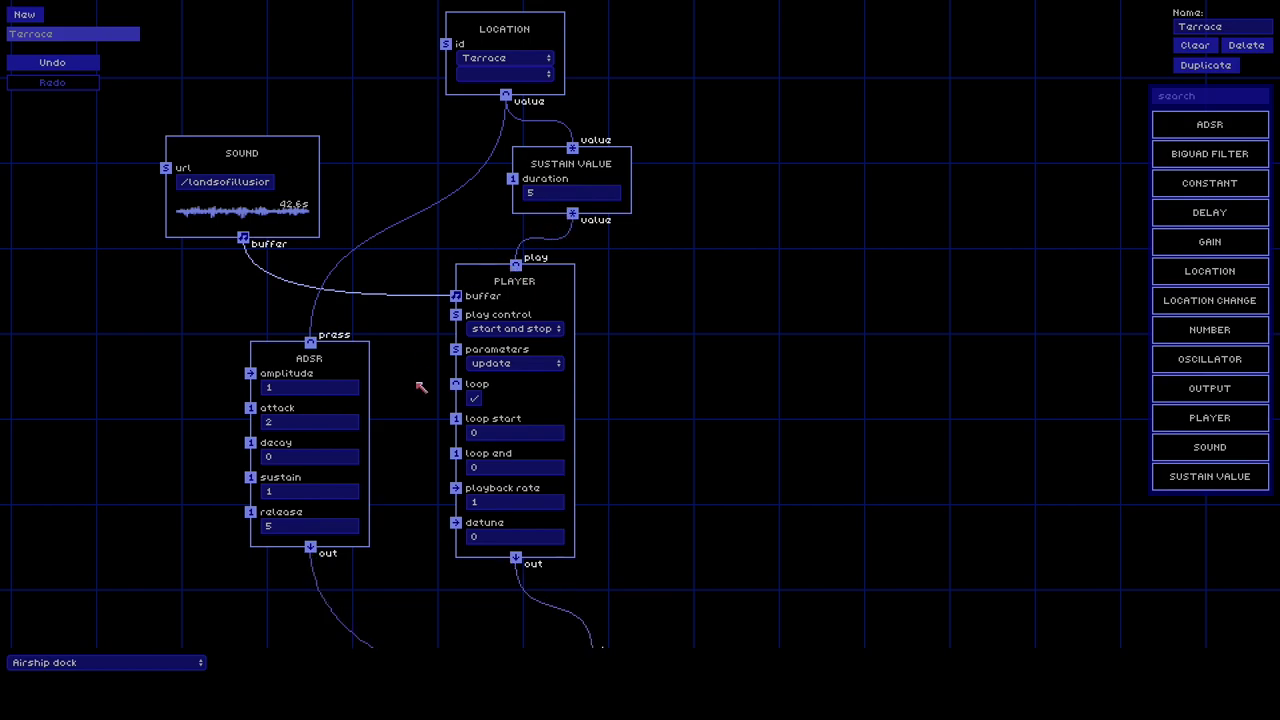
Move the Gain node closer beneath the Player and set its gain to 1.
{"action": "scroll", "coordinate": [449, 430], "scroll_direction": "down", "scroll_amount": 5}
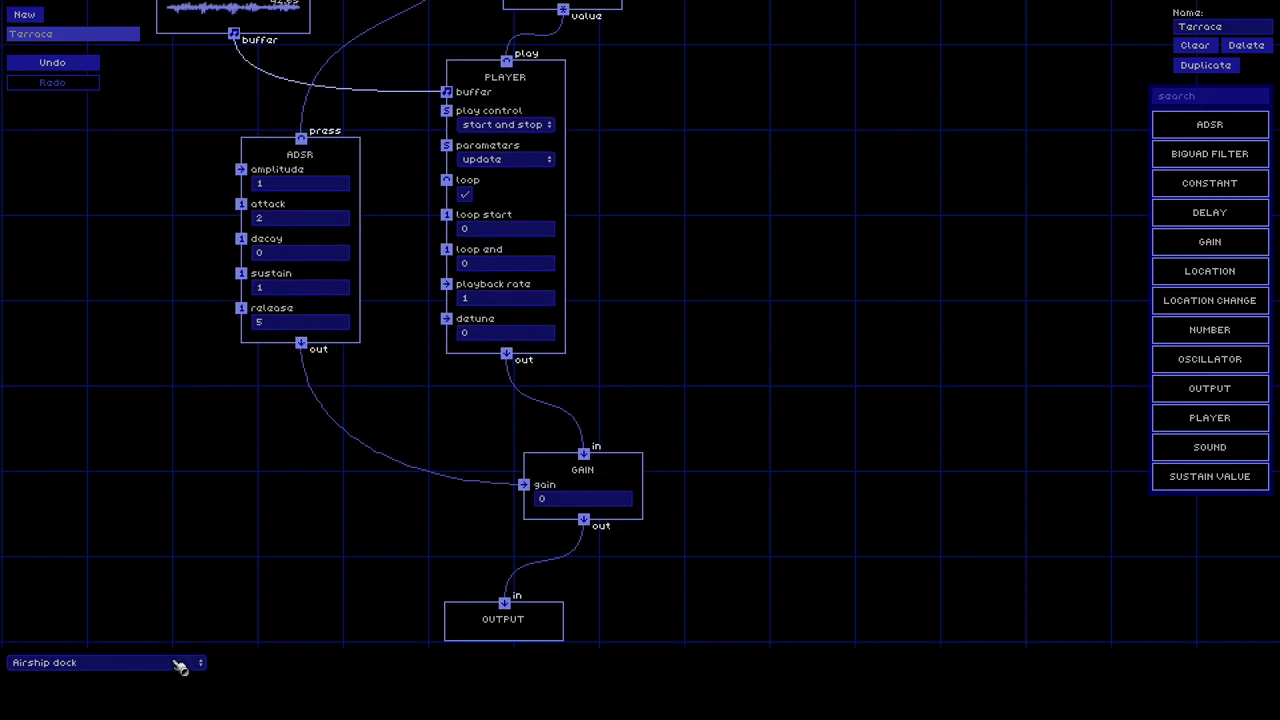
{"action": "scroll", "coordinate": [321, 462], "scroll_direction": "right", "scroll_amount": 2}
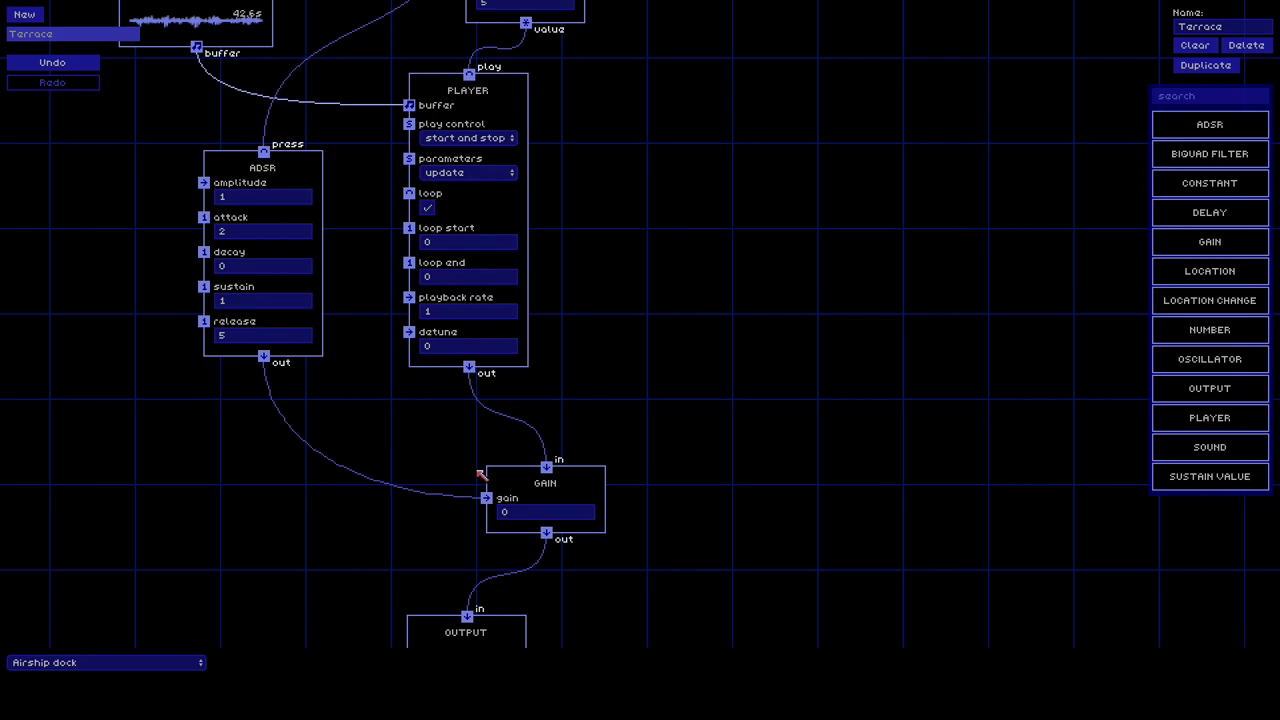
{"action": "left_click_drag", "start_coordinate": [523, 480], "coordinate": [483, 471]}
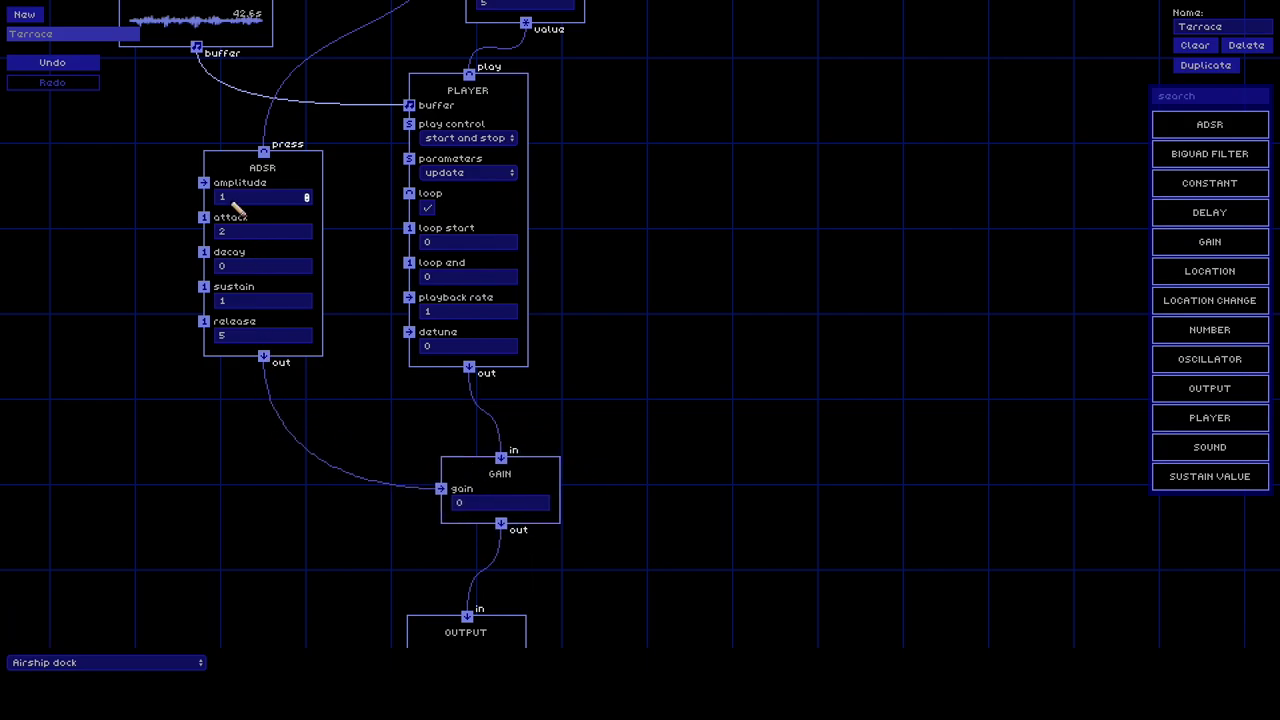
{"action": "double_click", "coordinate": [466, 503]}
{"action": "type", "text": "1"}
Try a gain of 2 on the Gain node with the location switched to the Terrace, and return to the airship dock.
{"action": "left_click", "coordinate": [112, 663]}
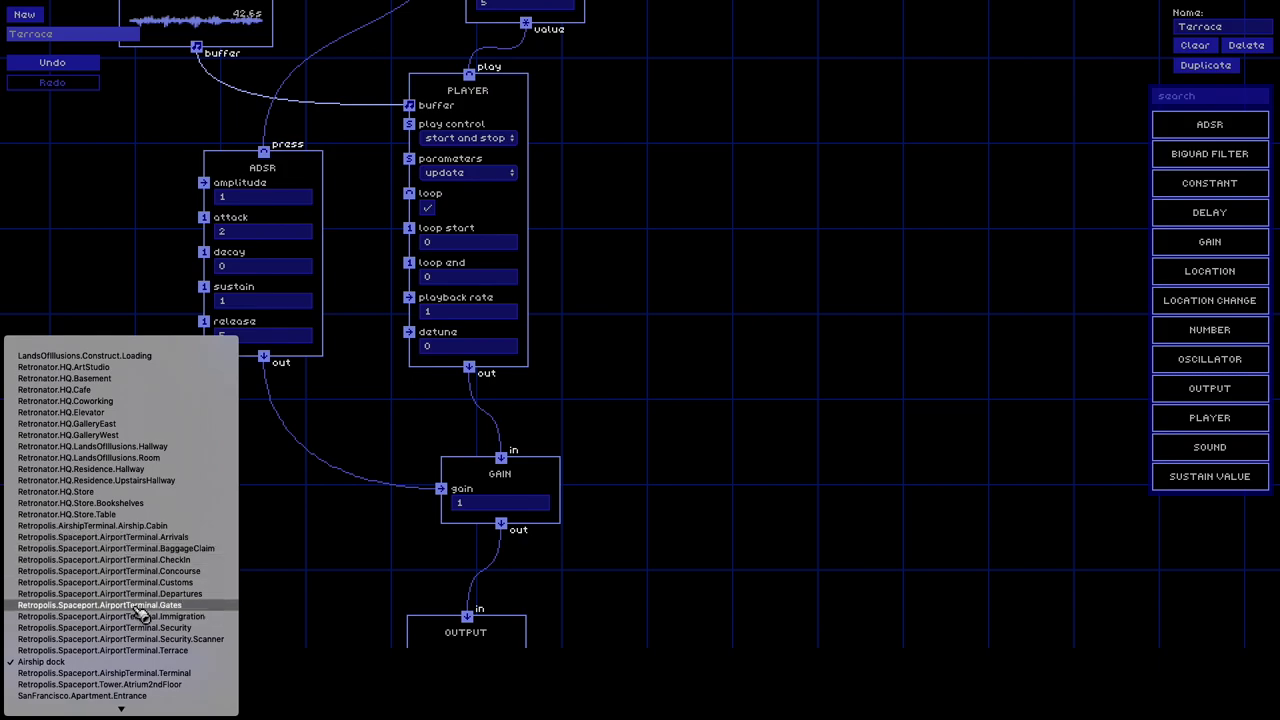
{"action": "left_click", "coordinate": [145, 652]}
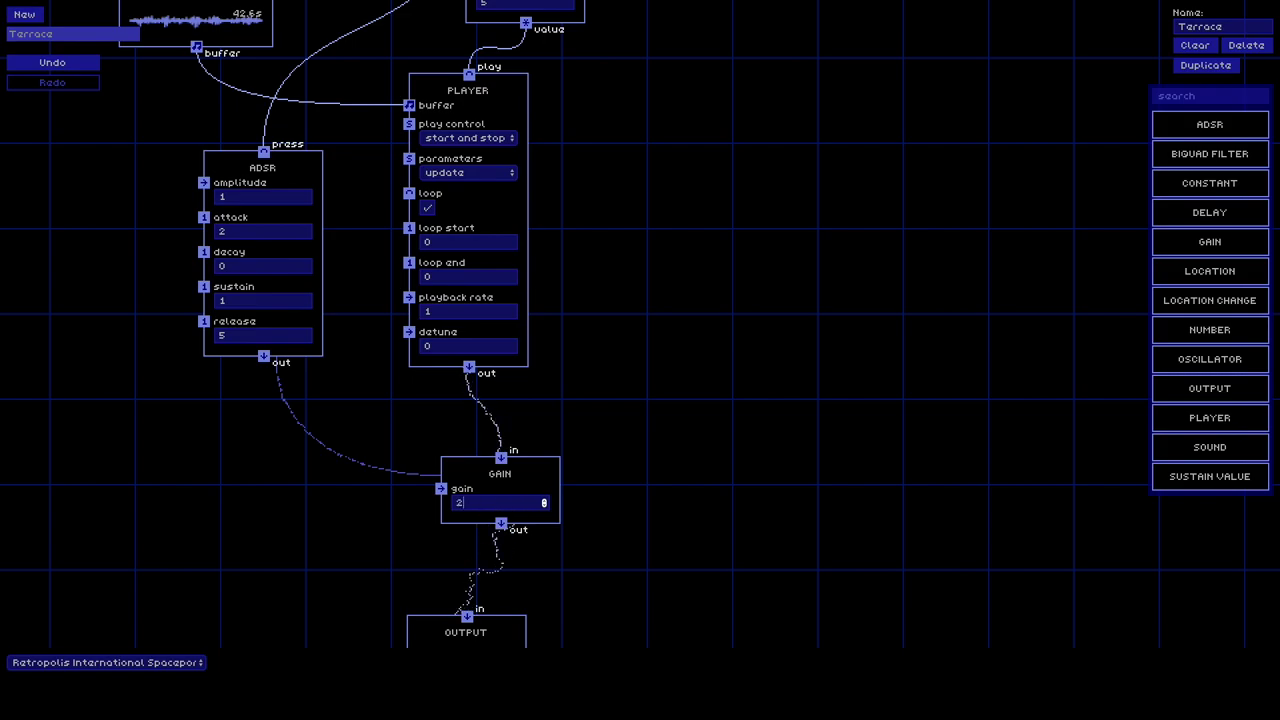
{"action": "left_click", "coordinate": [185, 662]}
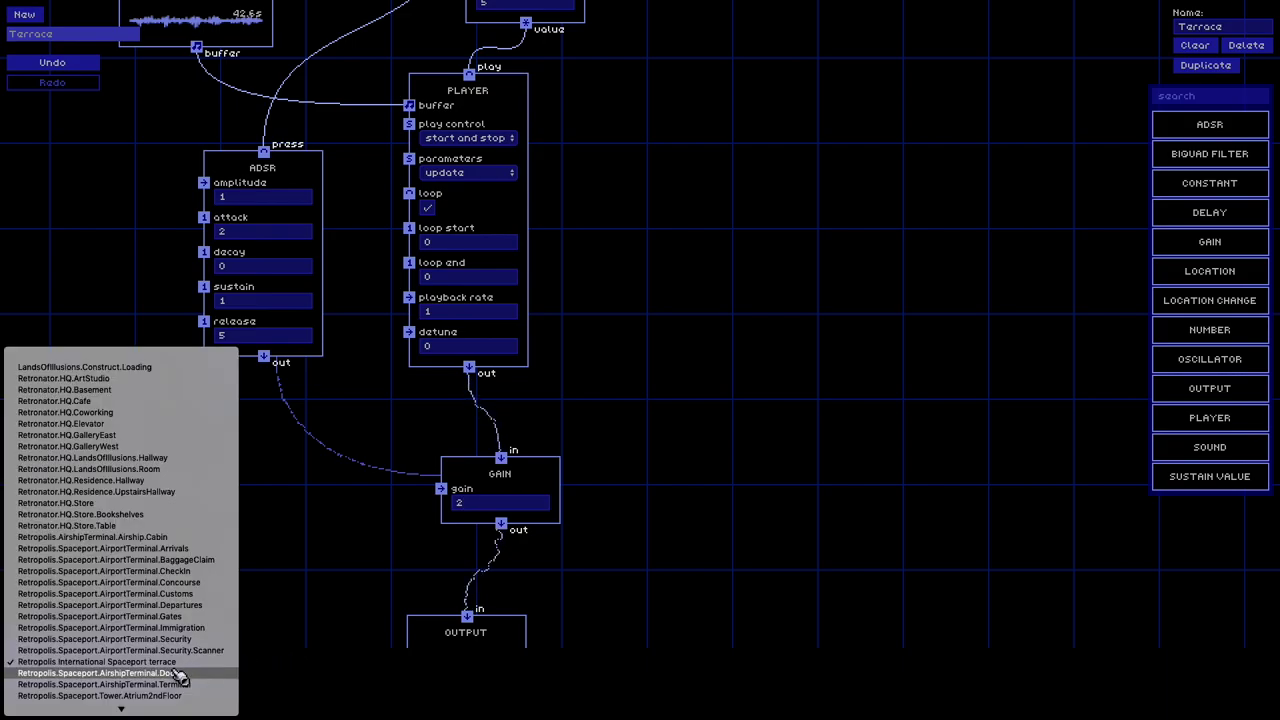
{"action": "left_click", "coordinate": [178, 676]}
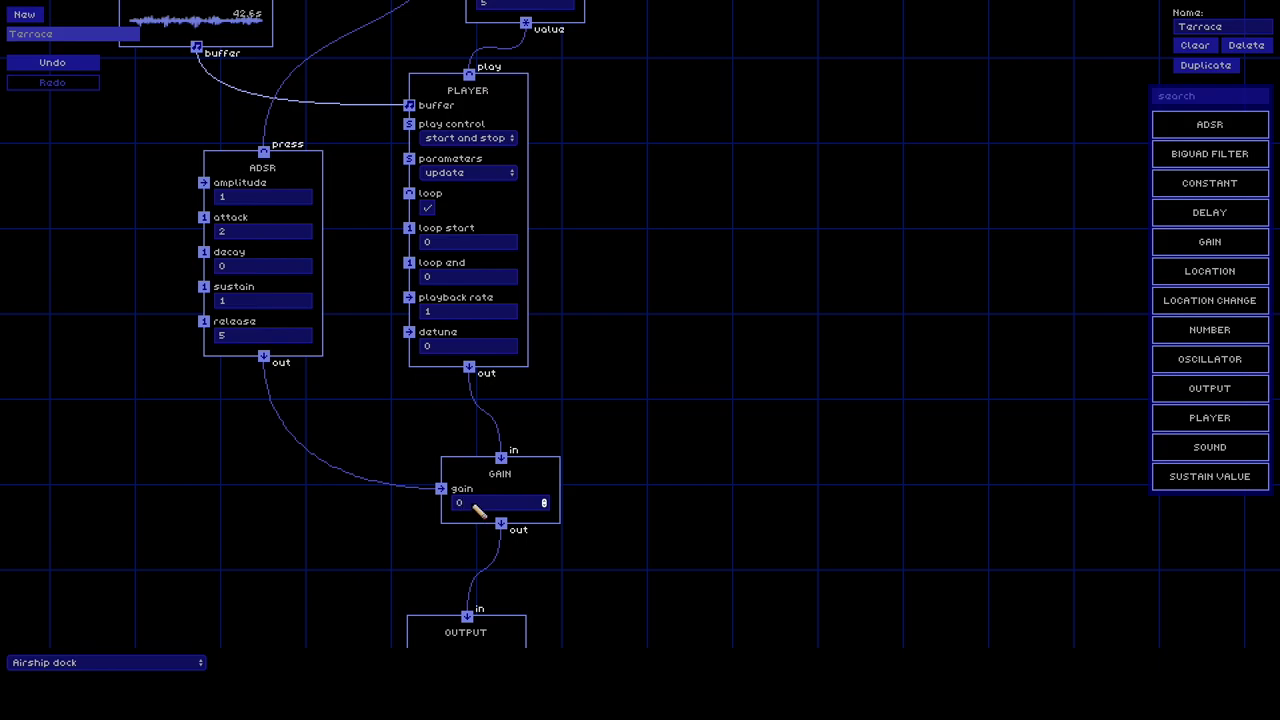
Set the Gain node's gain to 1 and shift the node slightly closer in line with the Player.
{"action": "type", "text": "1"}
{"action": "mouse_move", "coordinate": [532, 485]}
{"action": "left_mouse_down"}
{"action": "mouse_move", "coordinate": [500, 466]}
{"action": "mouse_move", "coordinate": [520, 480]}
{"action": "left_mouse_up"}
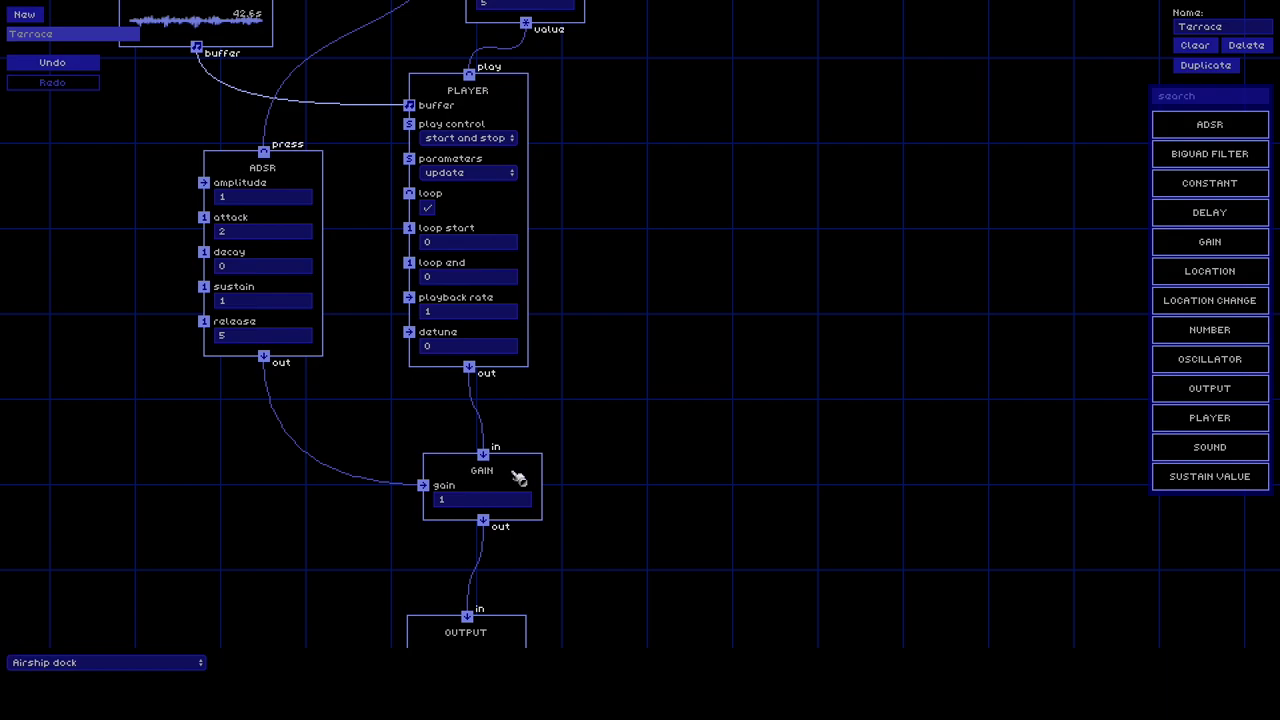
Test the patch by switching the current location to the Terrace, the airship dock and the airport terminal concourse.
{"action": "left_click", "coordinate": [124, 663]}
{"action": "left_click", "coordinate": [133, 651]}
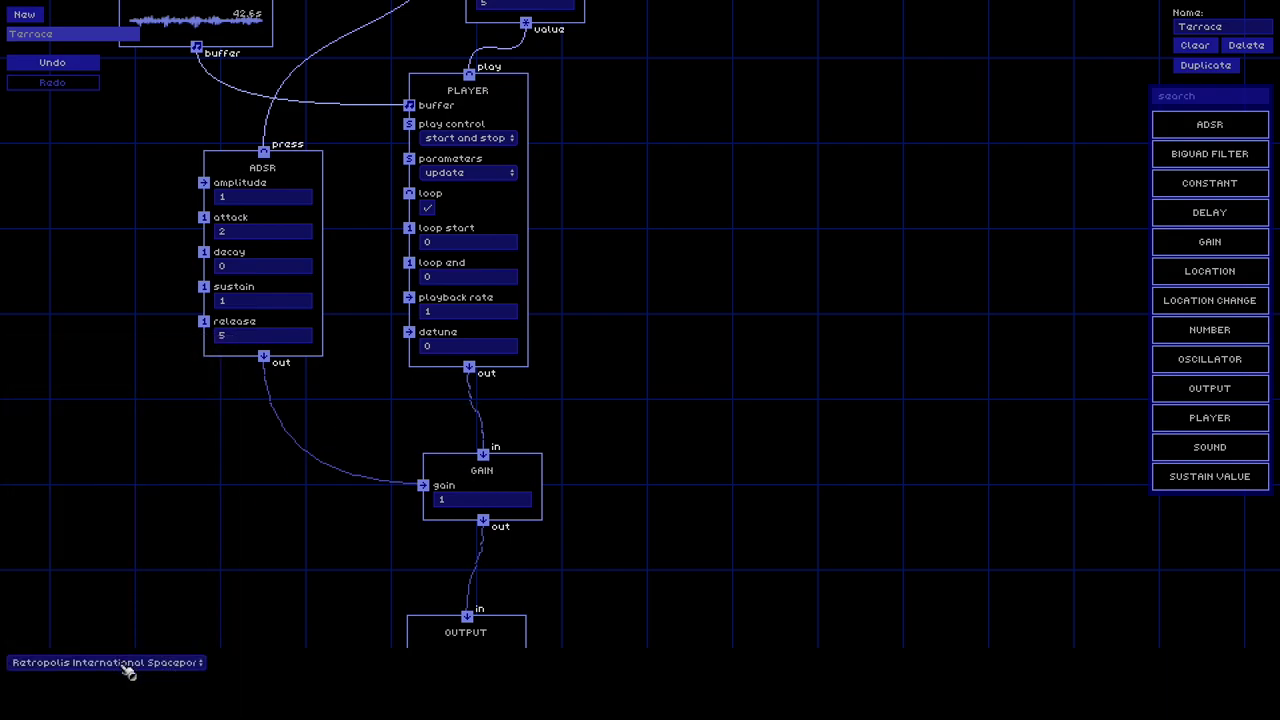
{"action": "left_click", "coordinate": [127, 664]}
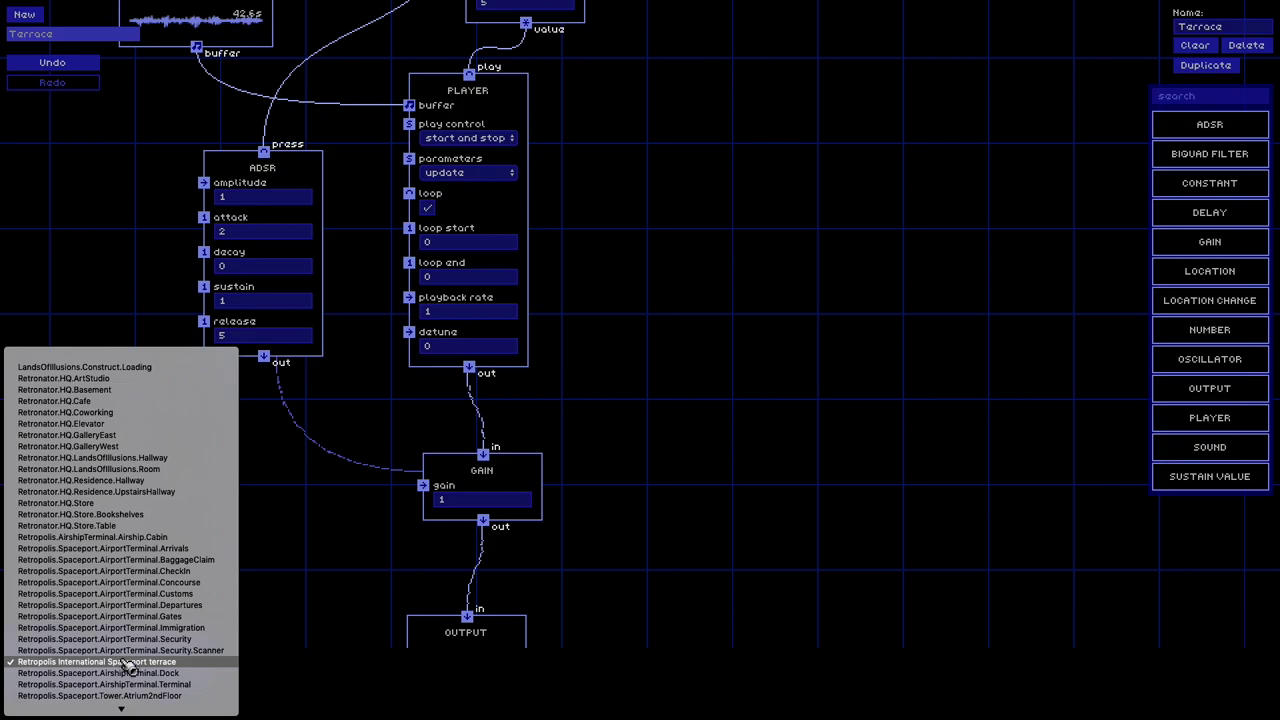
{"action": "left_click", "coordinate": [135, 675]}
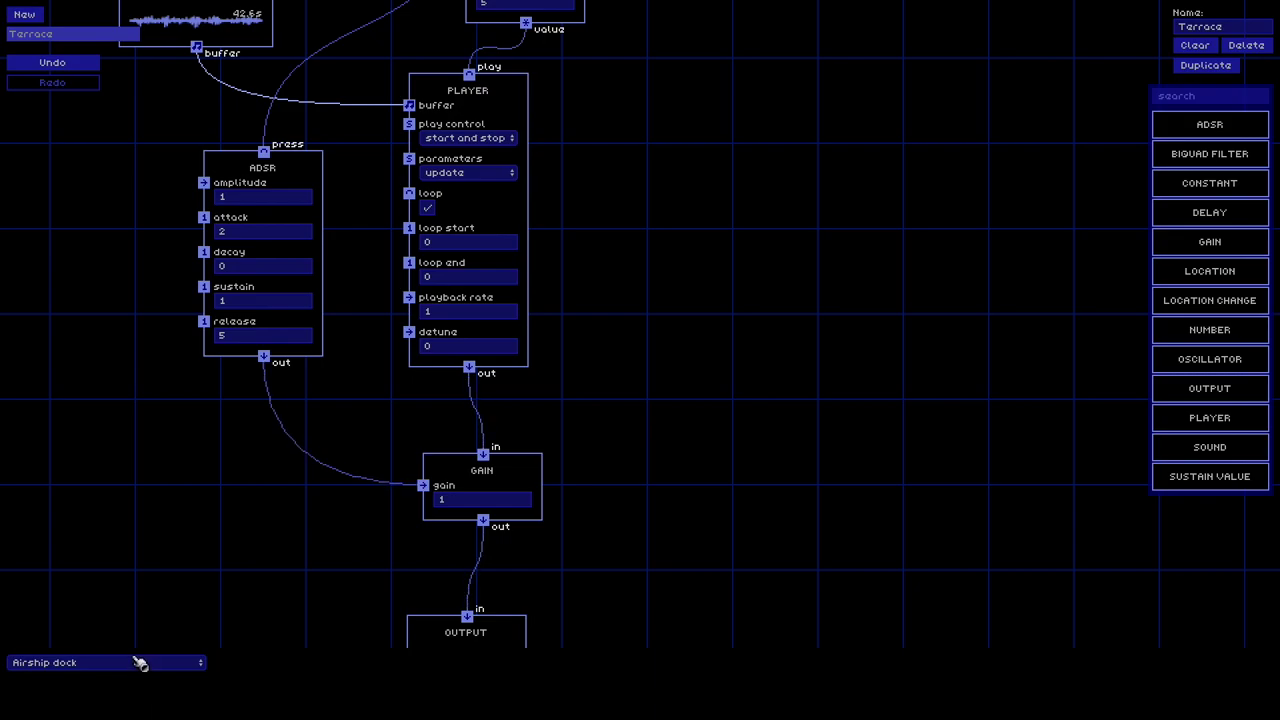
{"action": "left_click", "coordinate": [131, 663]}
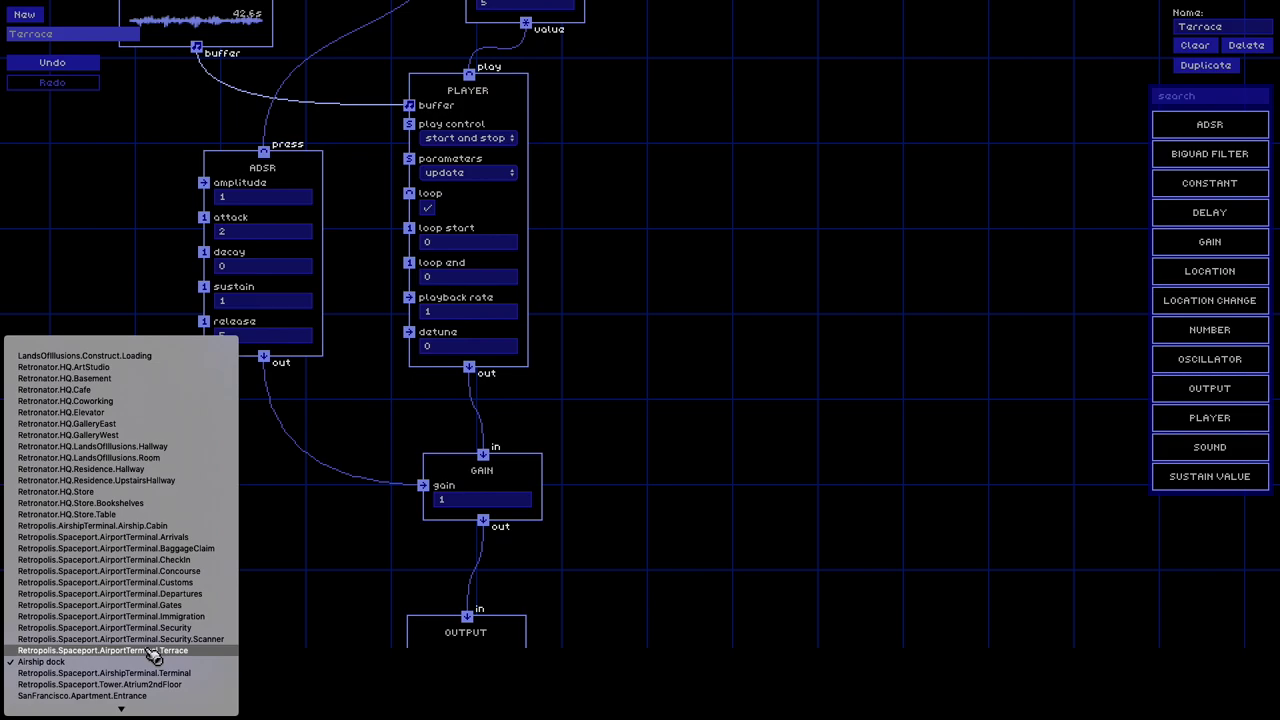
{"action": "left_click", "coordinate": [174, 571]}
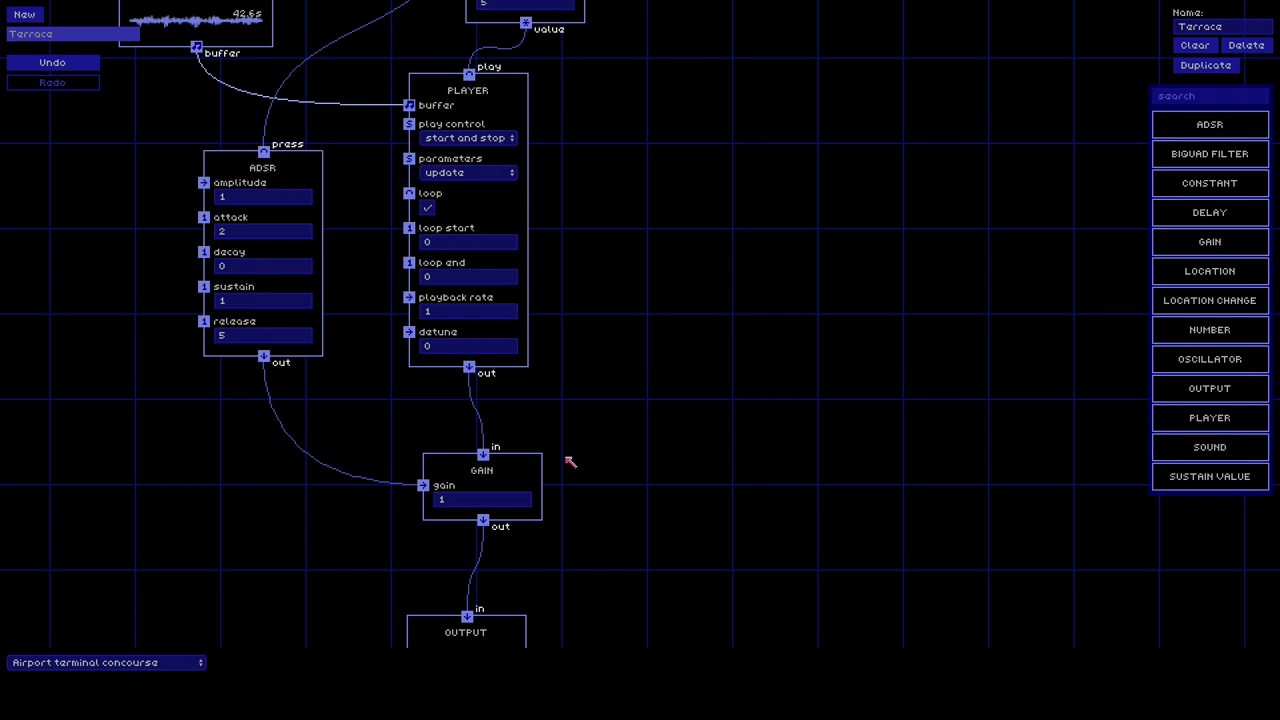
Align the Gain node vertically between the Player's out and the Output node.
{"action": "scroll", "coordinate": [581, 529], "scroll_direction": "down", "scroll_amount": 3}
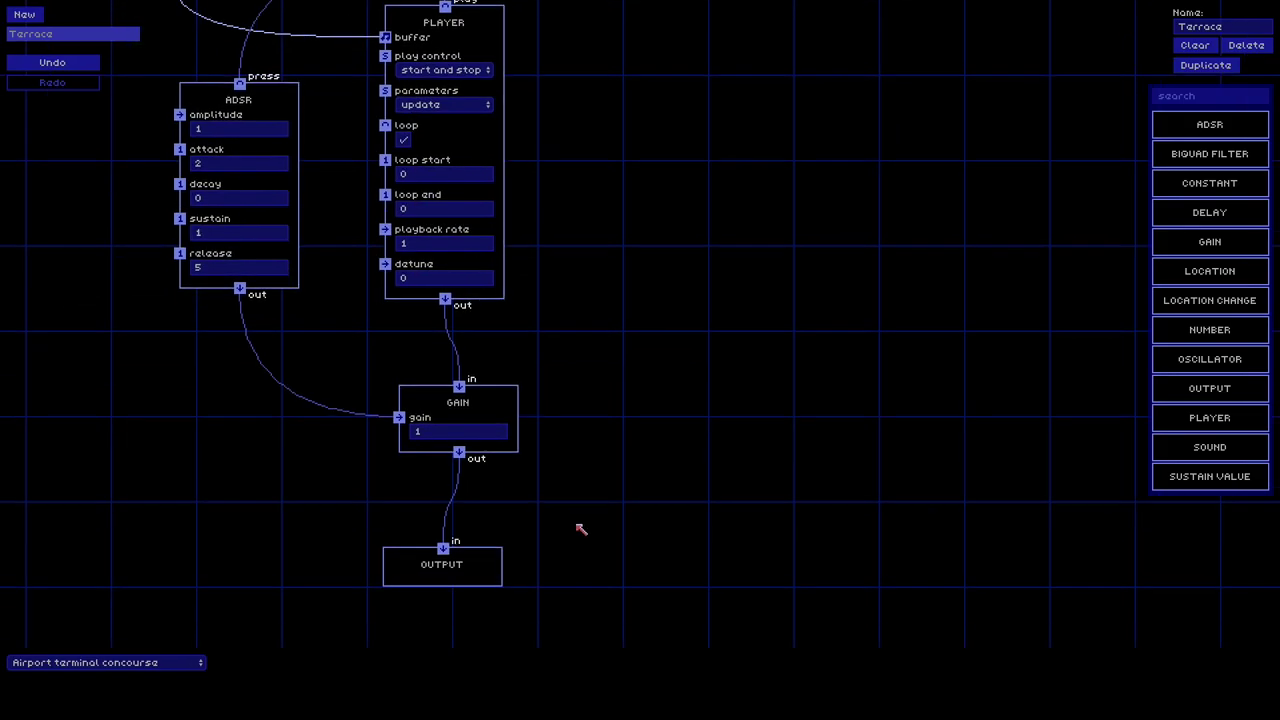
{"action": "scroll", "coordinate": [581, 529], "scroll_direction": "down", "scroll_amount": 5}
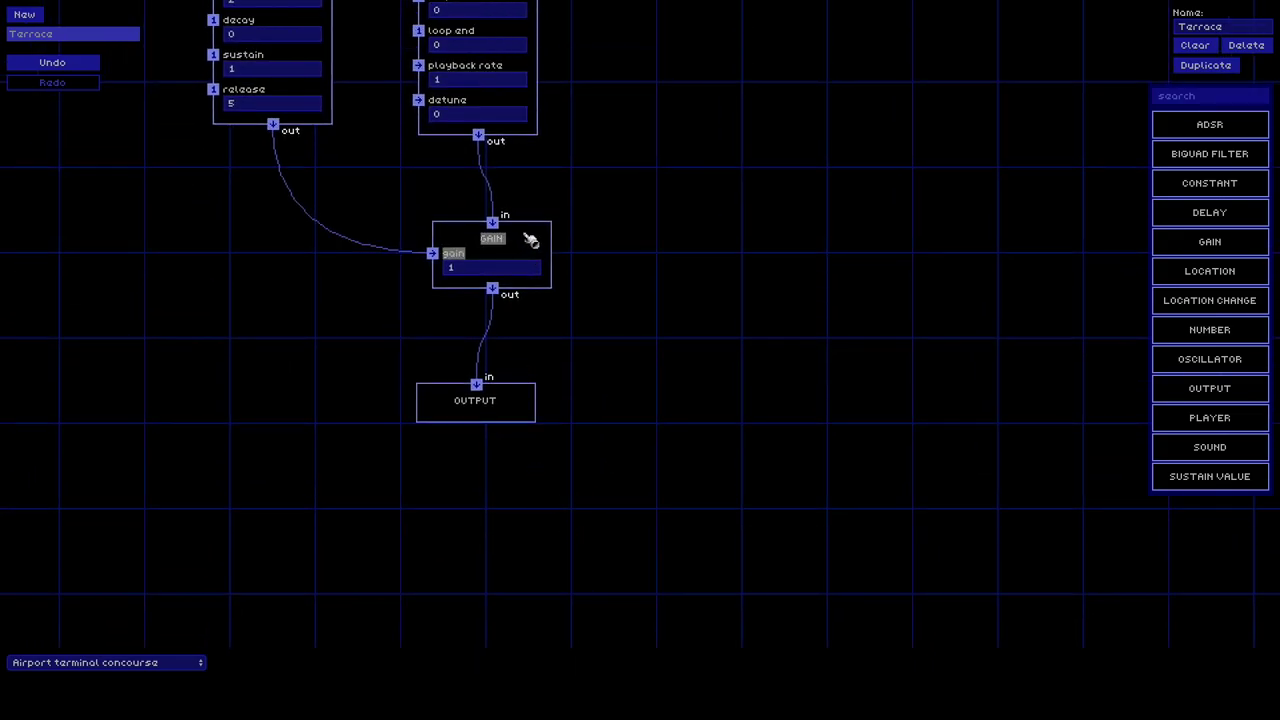
{"action": "left_click_drag", "start_coordinate": [535, 242], "coordinate": [520, 216]}
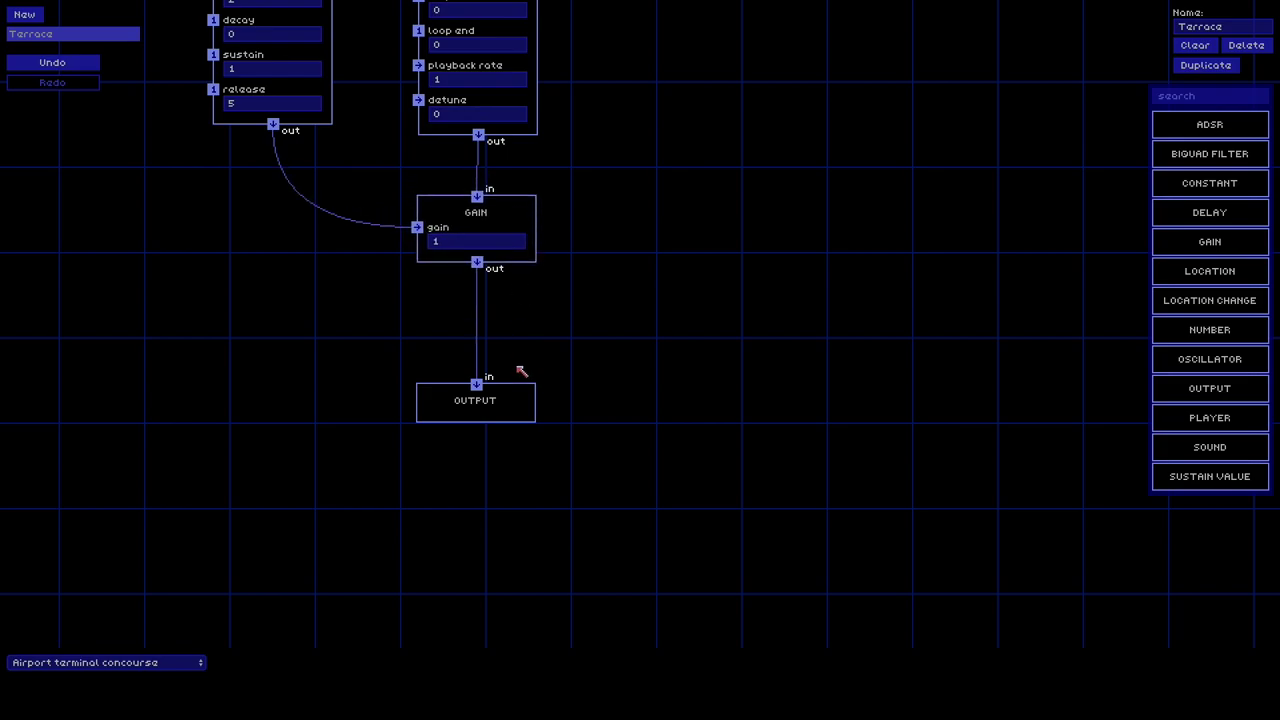
Detach the Output node from Gain, move it lower, and place a Biquad Filter node lined up between them.
{"action": "mouse_move", "coordinate": [518, 404]}
{"action": "left_mouse_down"}
{"action": "mouse_move", "coordinate": [517, 500]}
{"action": "mouse_move", "coordinate": [506, 397]}
{"action": "left_mouse_up"}
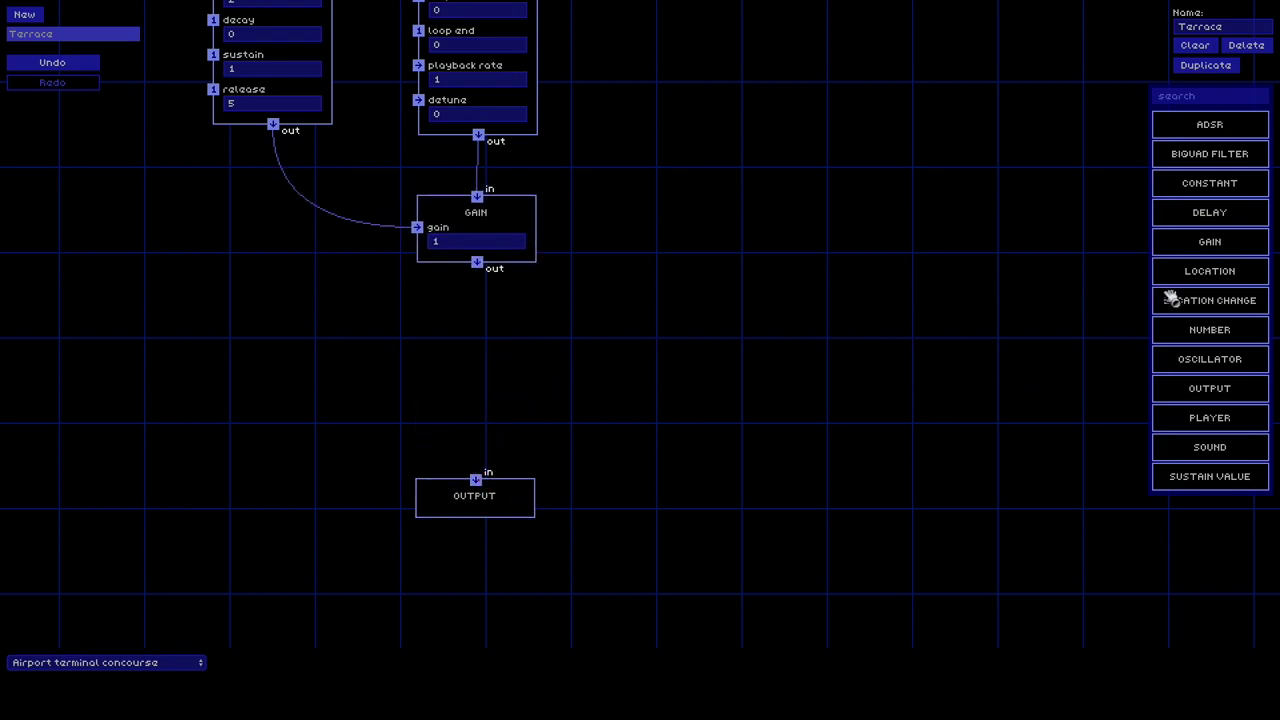
{"action": "left_click_drag", "start_coordinate": [1240, 157], "coordinate": [437, 322]}
{"action": "left_click_drag", "start_coordinate": [510, 497], "coordinate": [538, 616]}
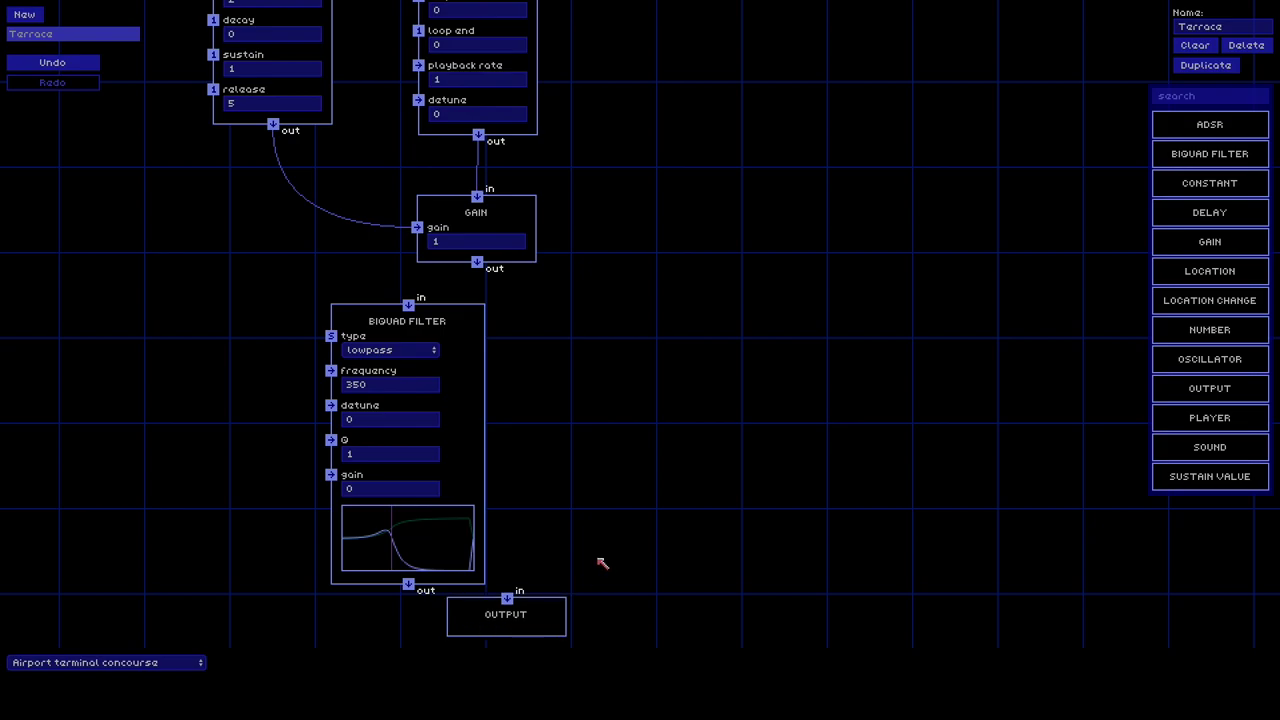
{"action": "left_click_drag", "start_coordinate": [591, 551], "coordinate": [566, 589]}
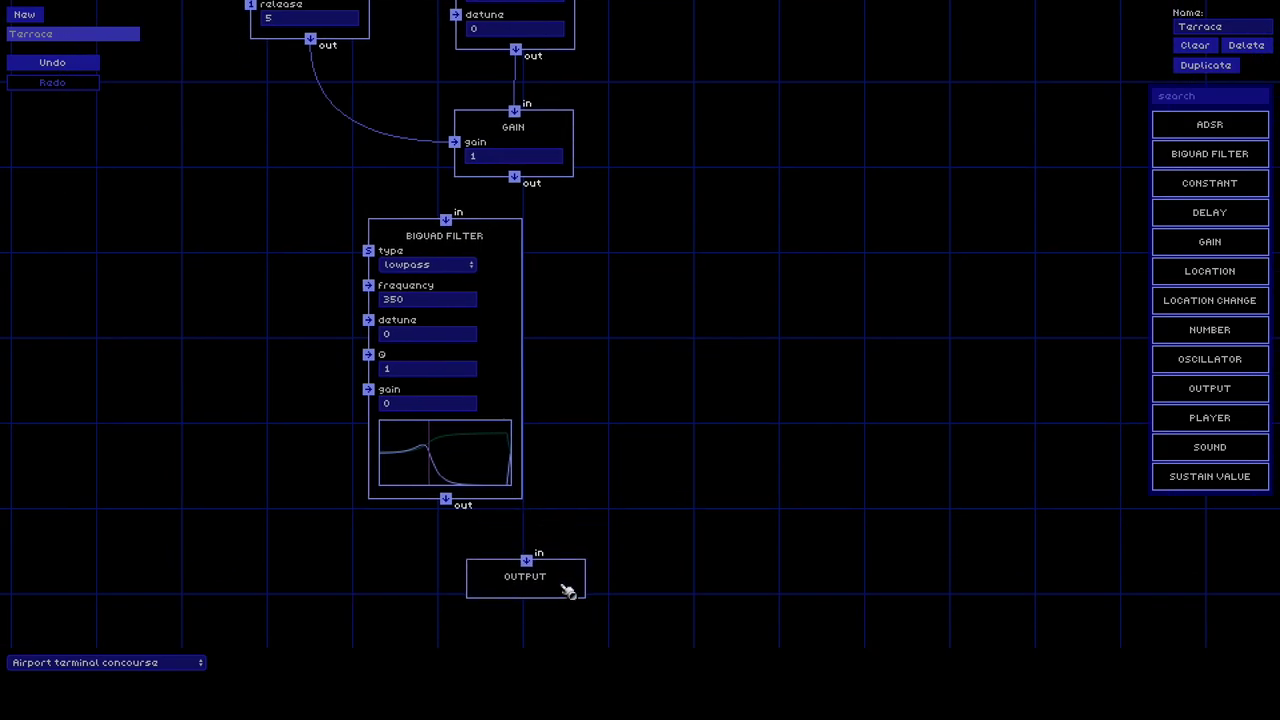
{"action": "left_click_drag", "start_coordinate": [528, 374], "coordinate": [603, 378]}
{"action": "left_click", "coordinate": [603, 378]}
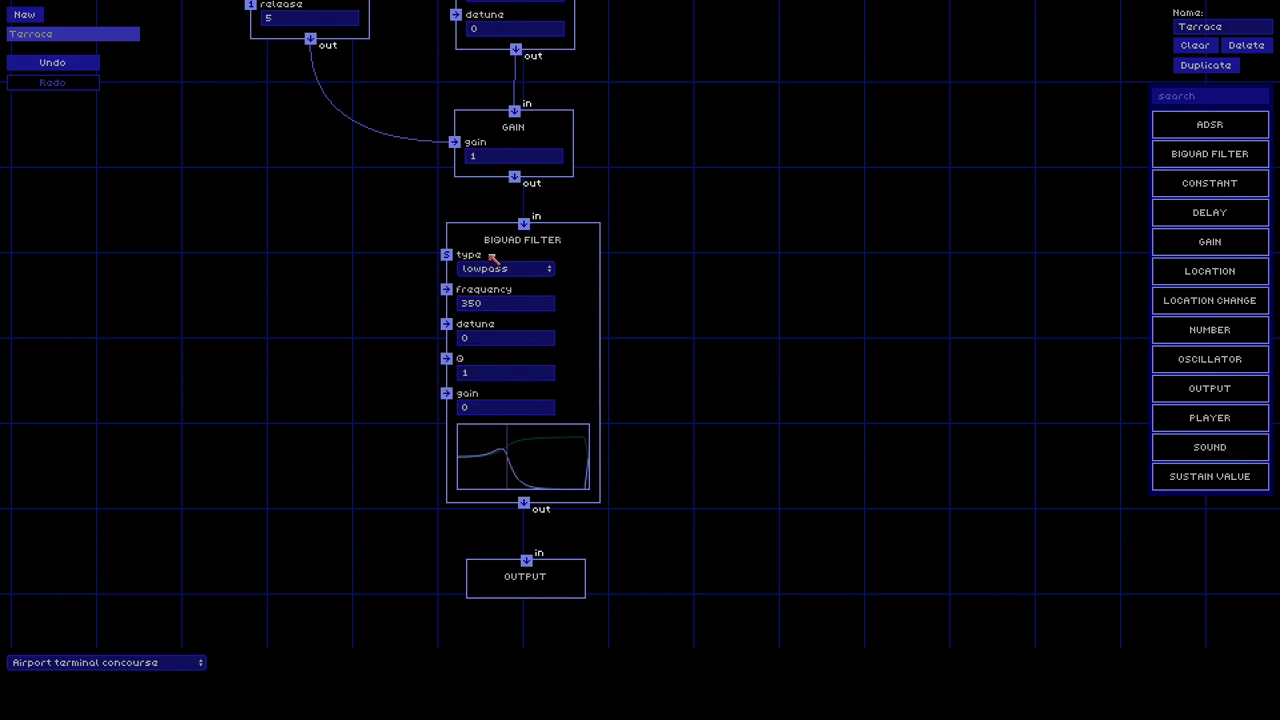
Wire Gain's out into the Biquad Filter and the filter's out into Output, and switch the current location to the Terrace.
{"action": "left_click_drag", "start_coordinate": [515, 179], "coordinate": [534, 226]}
{"action": "left_click_drag", "start_coordinate": [524, 504], "coordinate": [528, 563]}
{"action": "left_click", "coordinate": [142, 665]}
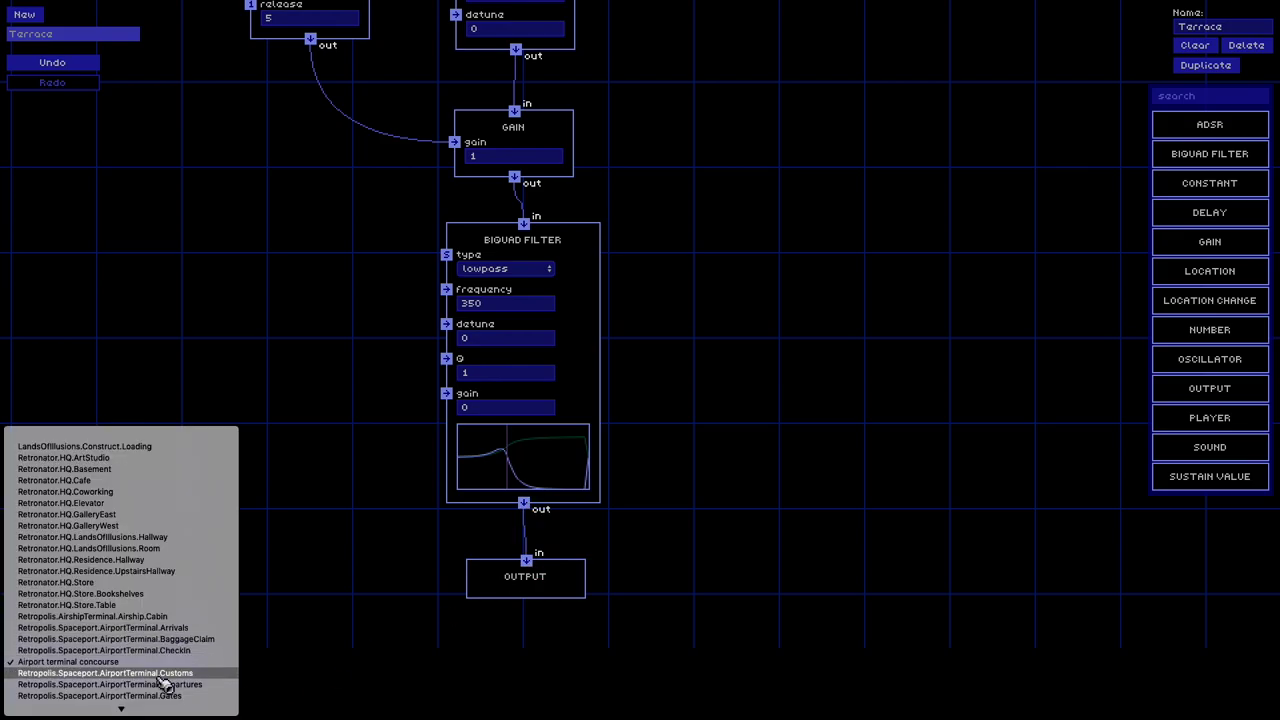
{"action": "scroll", "coordinate": [163, 675], "scroll_direction": "down", "scroll_amount": 3}
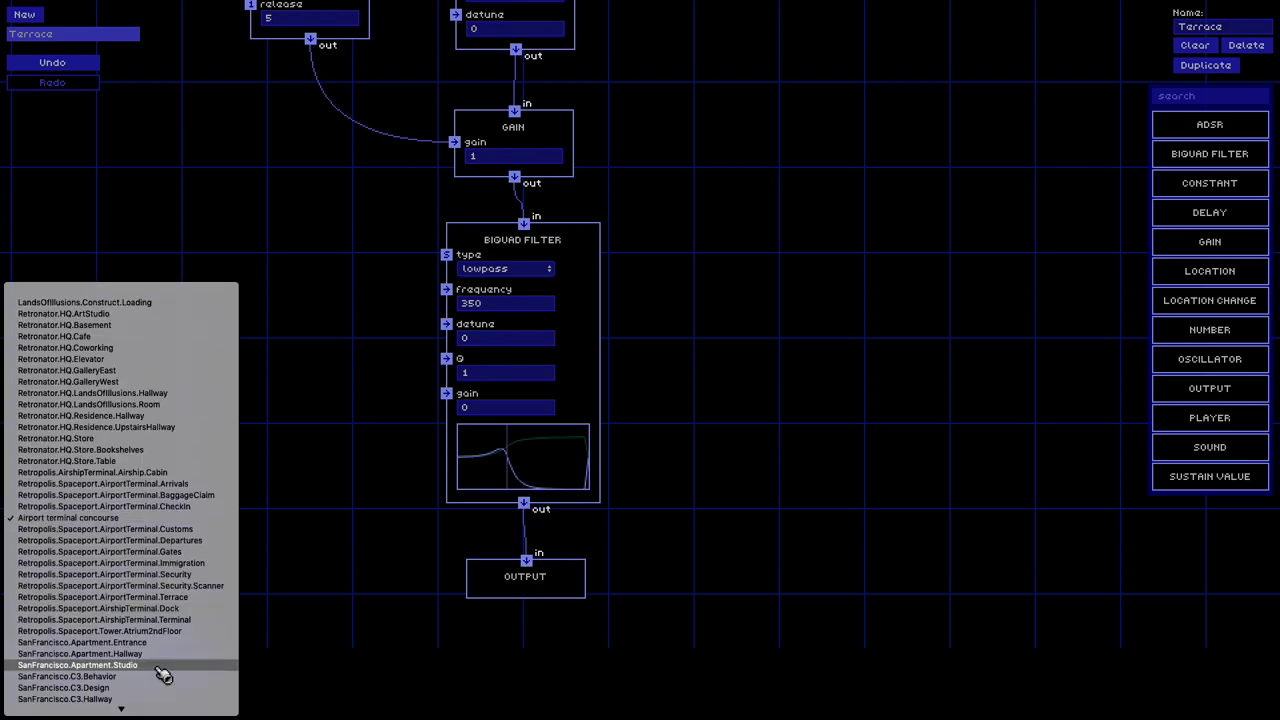
{"action": "left_click", "coordinate": [173, 607]}
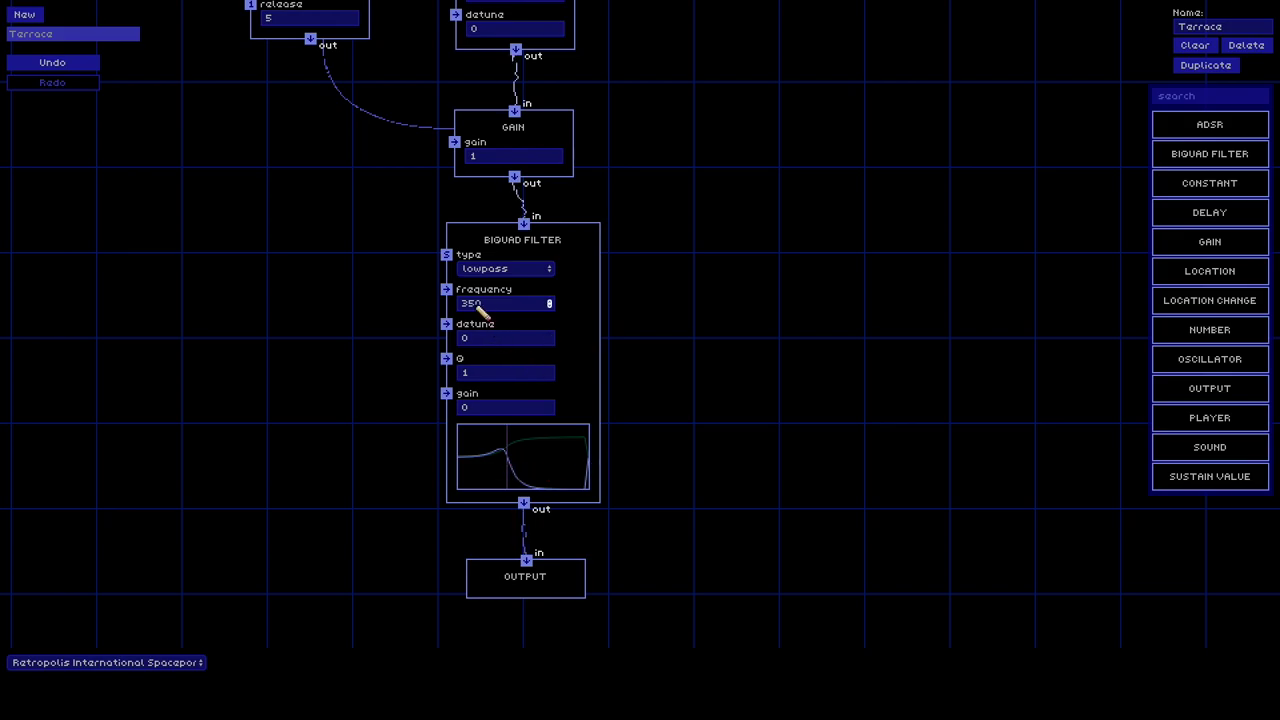
Try a frequency of 200 on the Biquad Filter and switch its type to bandpass.
{"action": "type", "text": "200"}
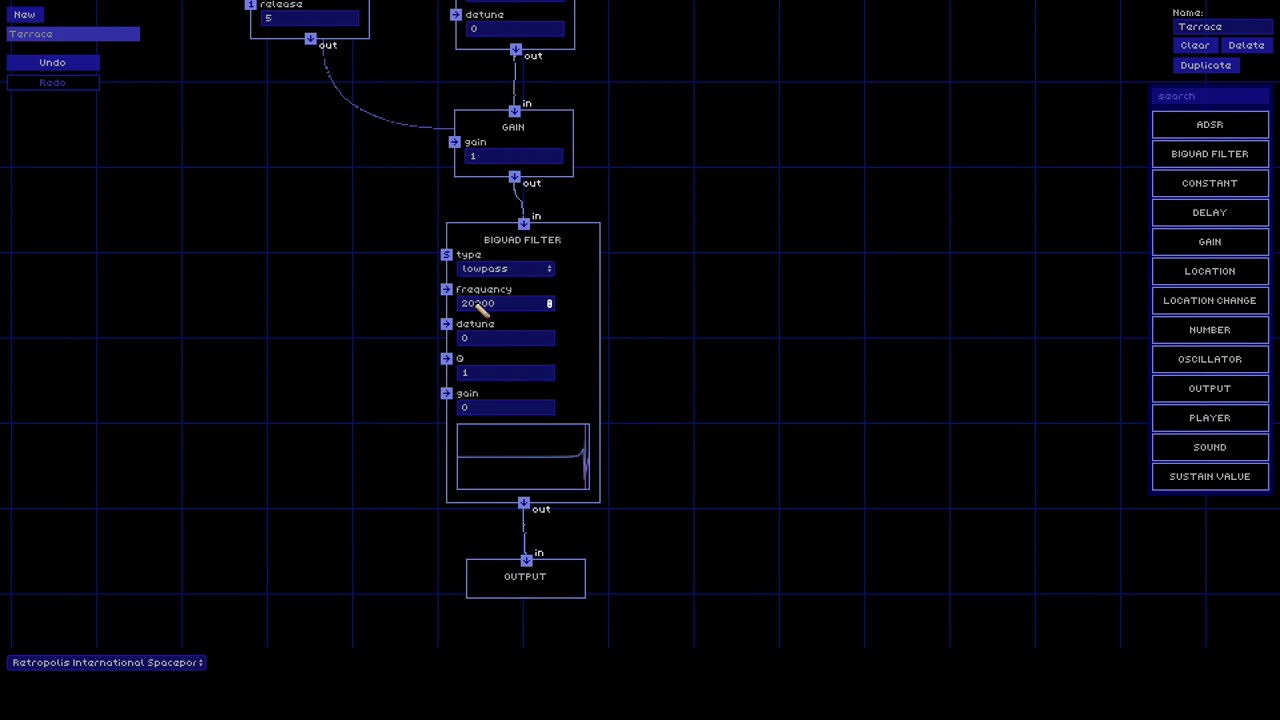
{"action": "left_click", "coordinate": [521, 275]}
{"action": "left_click", "coordinate": [526, 278]}
{"action": "left_click", "coordinate": [528, 271]}
{"action": "left_click", "coordinate": [522, 282]}
{"action": "left_click", "coordinate": [513, 277]}
{"action": "left_click", "coordinate": [510, 272]}
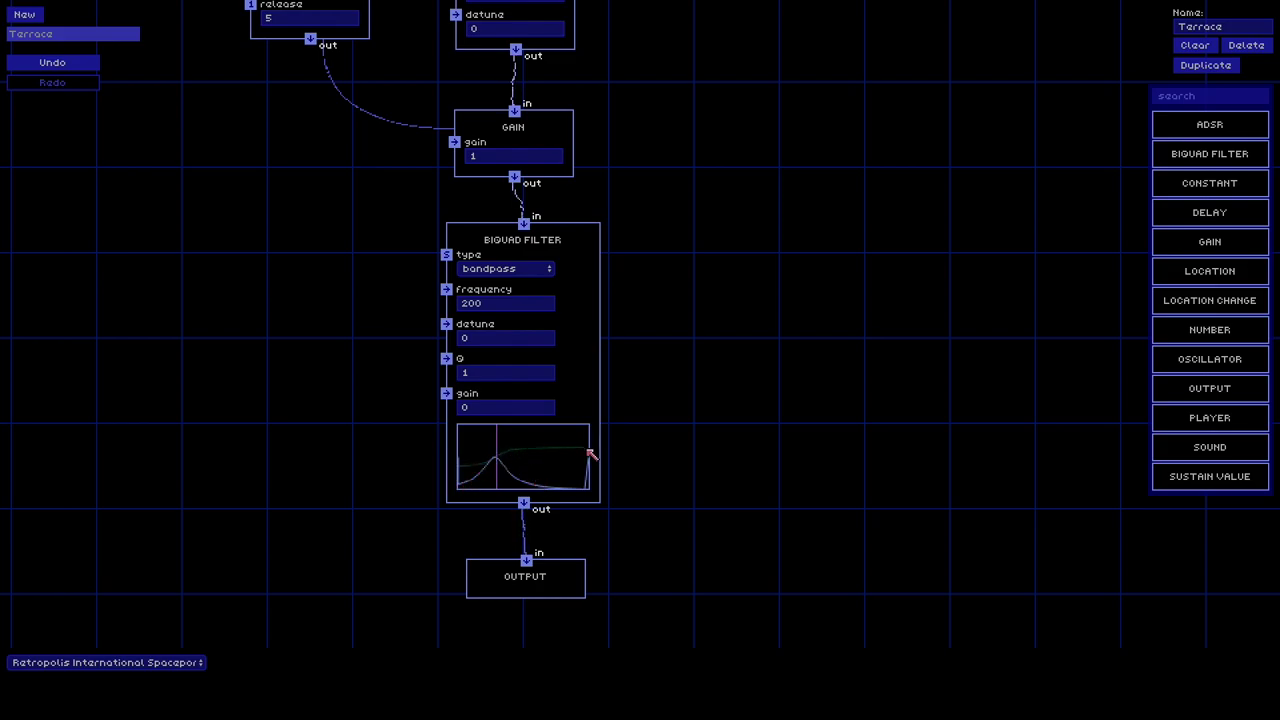
Try the allpass type on the Biquad Filter with a frequency of 2000.
{"action": "left_click", "coordinate": [507, 267]}
{"action": "left_click", "coordinate": [503, 327]}
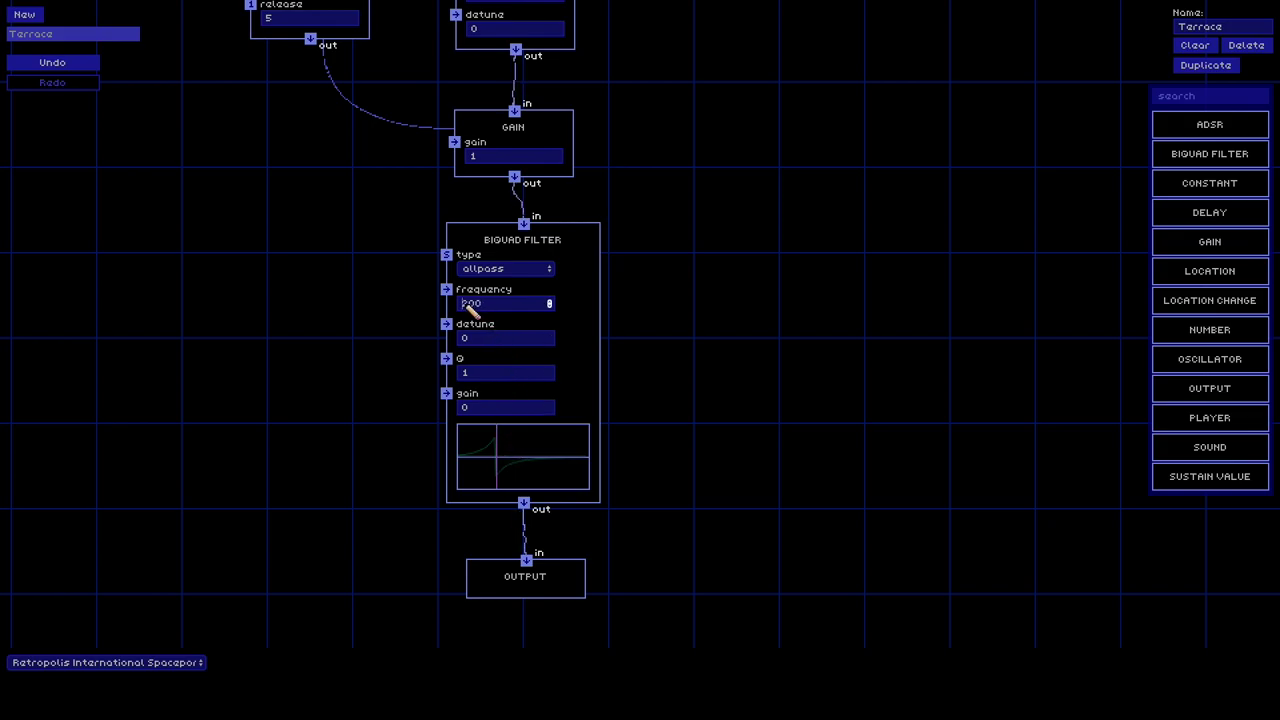
{"action": "left_click", "coordinate": [507, 338]}
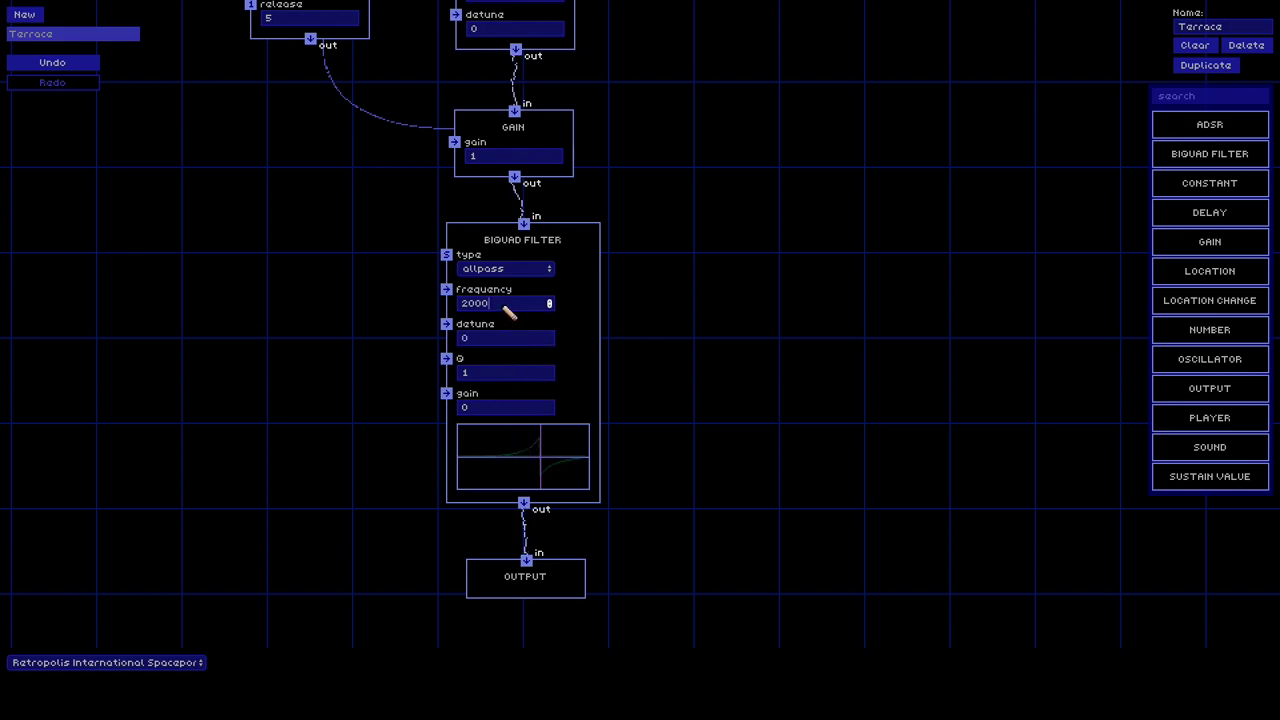
Try the notch type on the Biquad Filter, and switch it to peaking.
{"action": "left_click", "coordinate": [509, 272]}
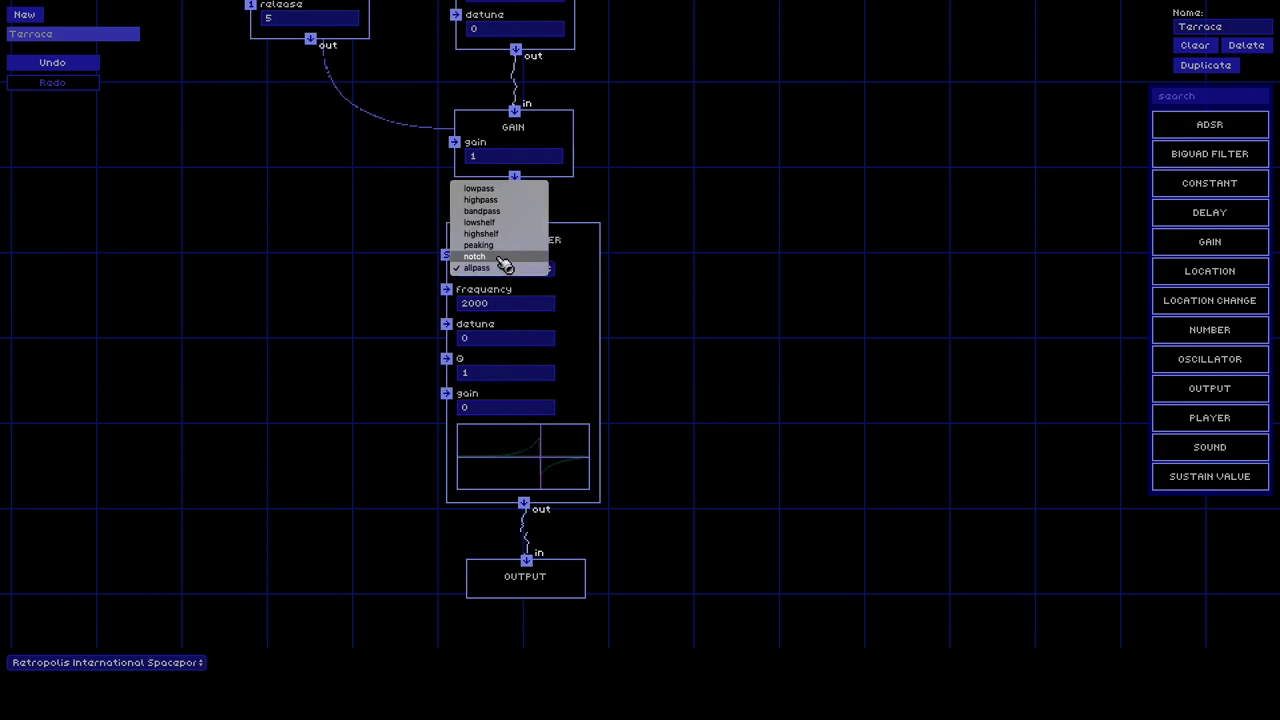
{"action": "left_click", "coordinate": [500, 257]}
{"action": "left_click", "coordinate": [500, 268]}
{"action": "left_click", "coordinate": [497, 258]}
{"action": "left_click", "coordinate": [500, 272]}
Try a Q of 10 and a gain of -20 on the peaking Biquad Filter.
{"action": "left_click", "coordinate": [486, 374]}
{"action": "type", "text": ".1001"}
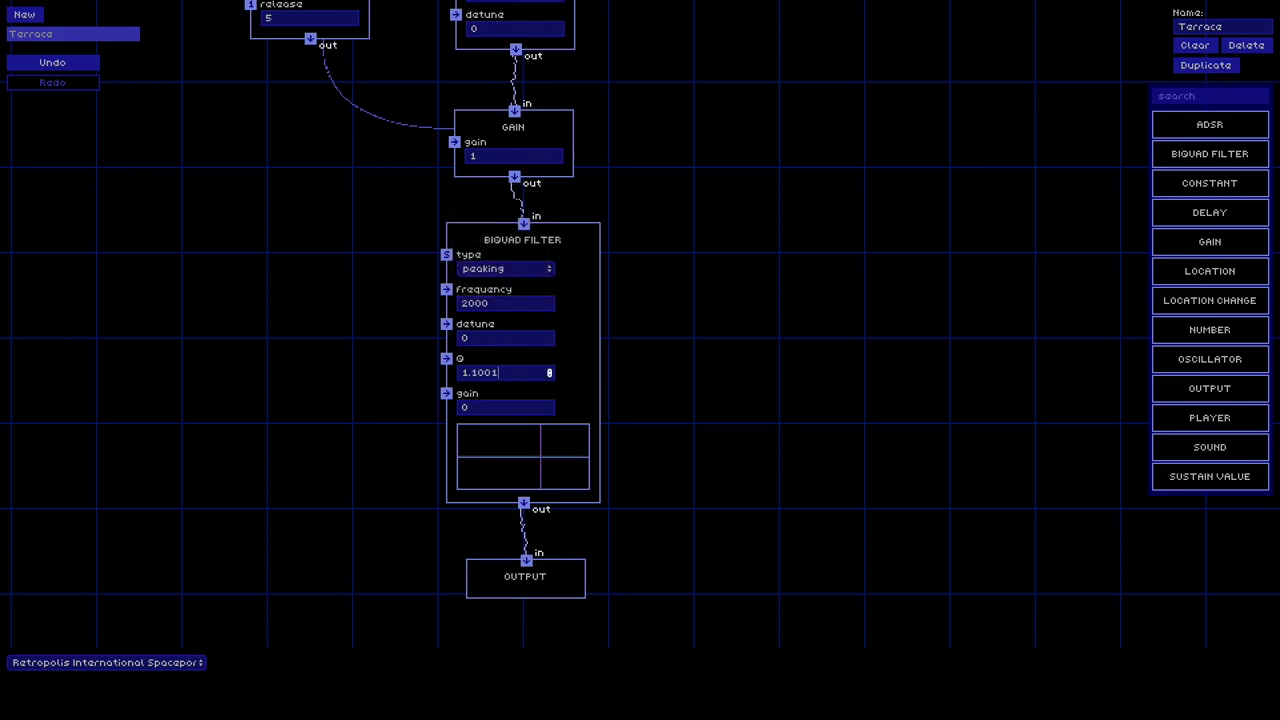
{"action": "double_click", "coordinate": [520, 376]}
{"action": "type", "text": "10"}
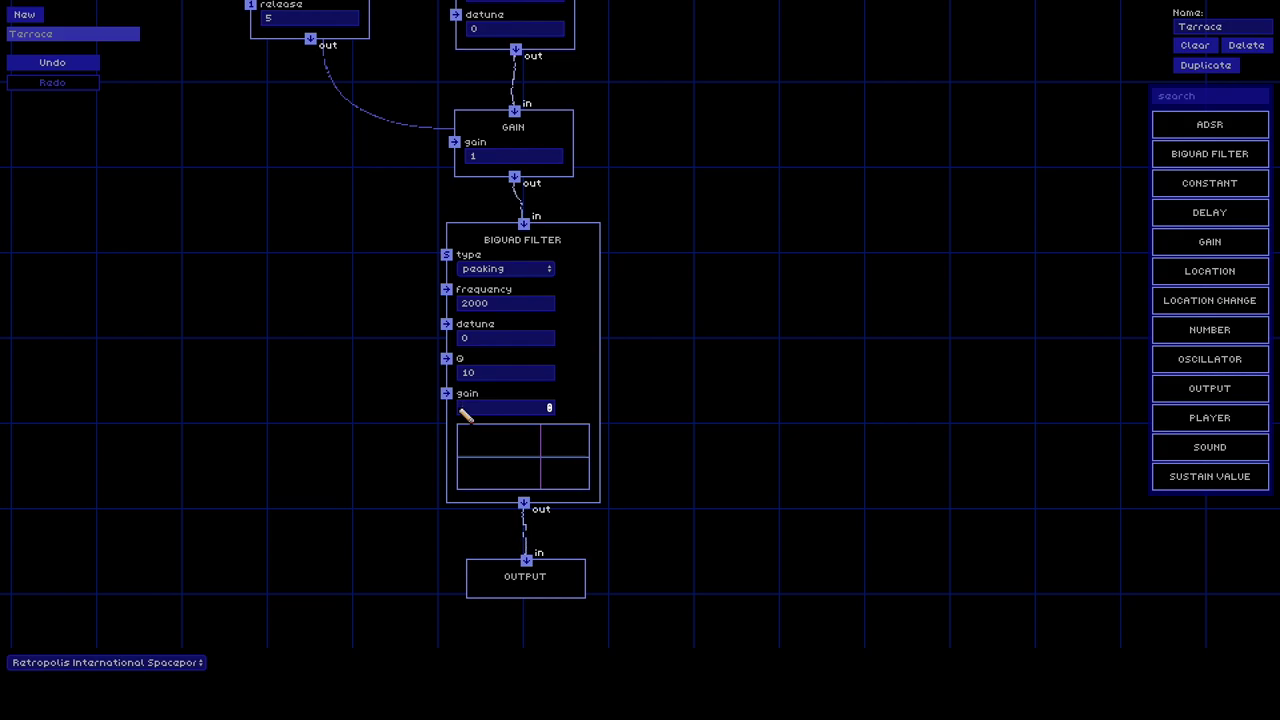
{"action": "type", "text": "-20"}
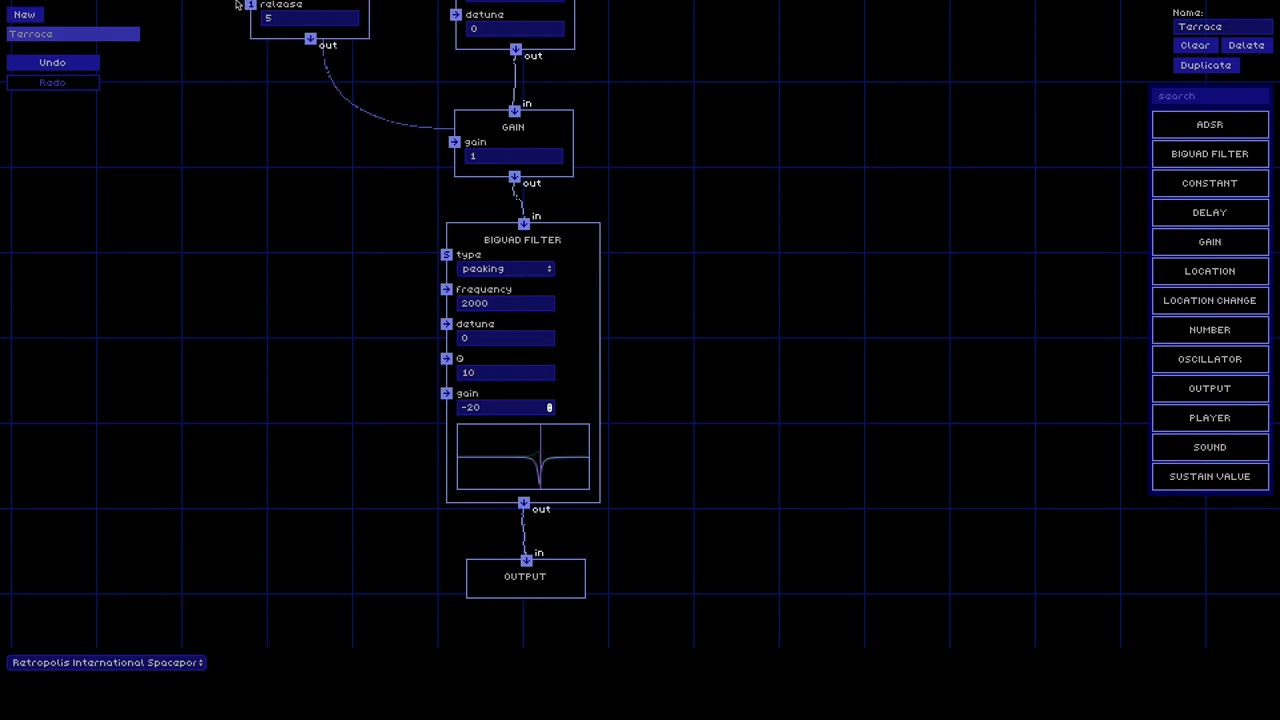
Search Google in a new browser tab for "web audio quad filter" and open the MDN BiquadFilterNode page.
{"action": "mouse_move", "coordinate": [214, 9]}
{"action": "key", "text": "super+t"}
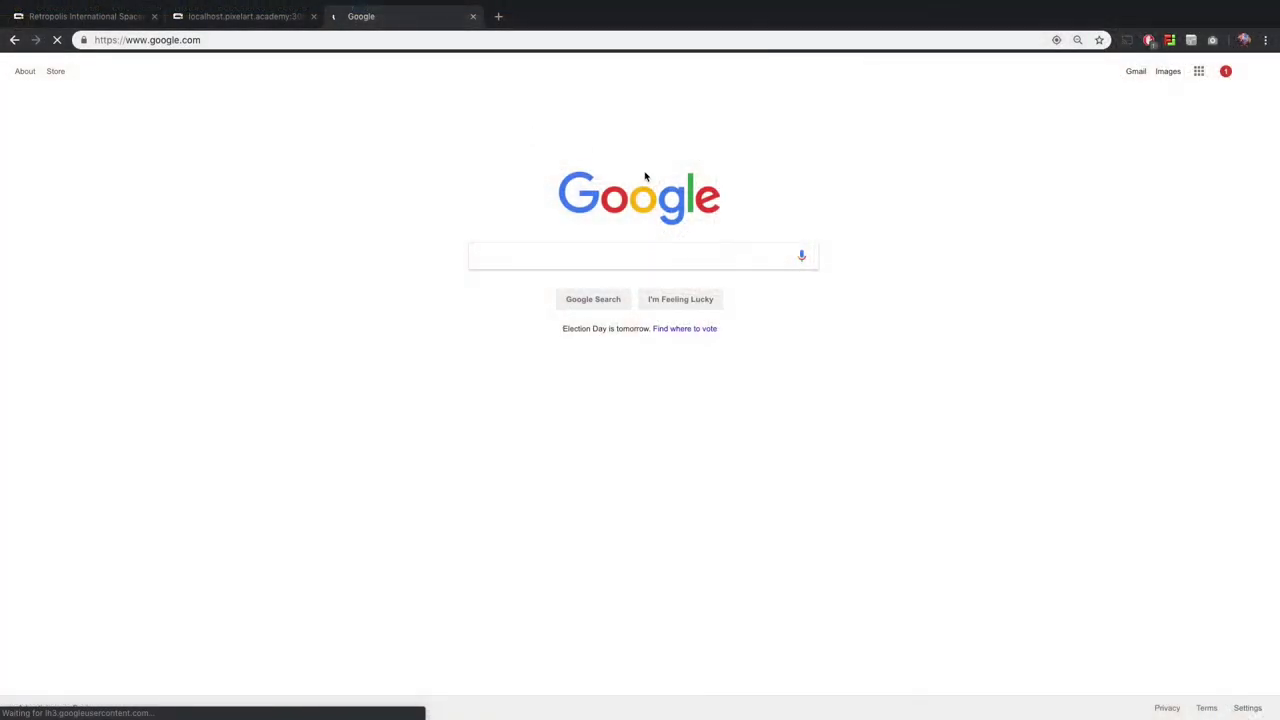
{"action": "left_click", "coordinate": [572, 255]}
{"action": "type", "text": "web audio "}
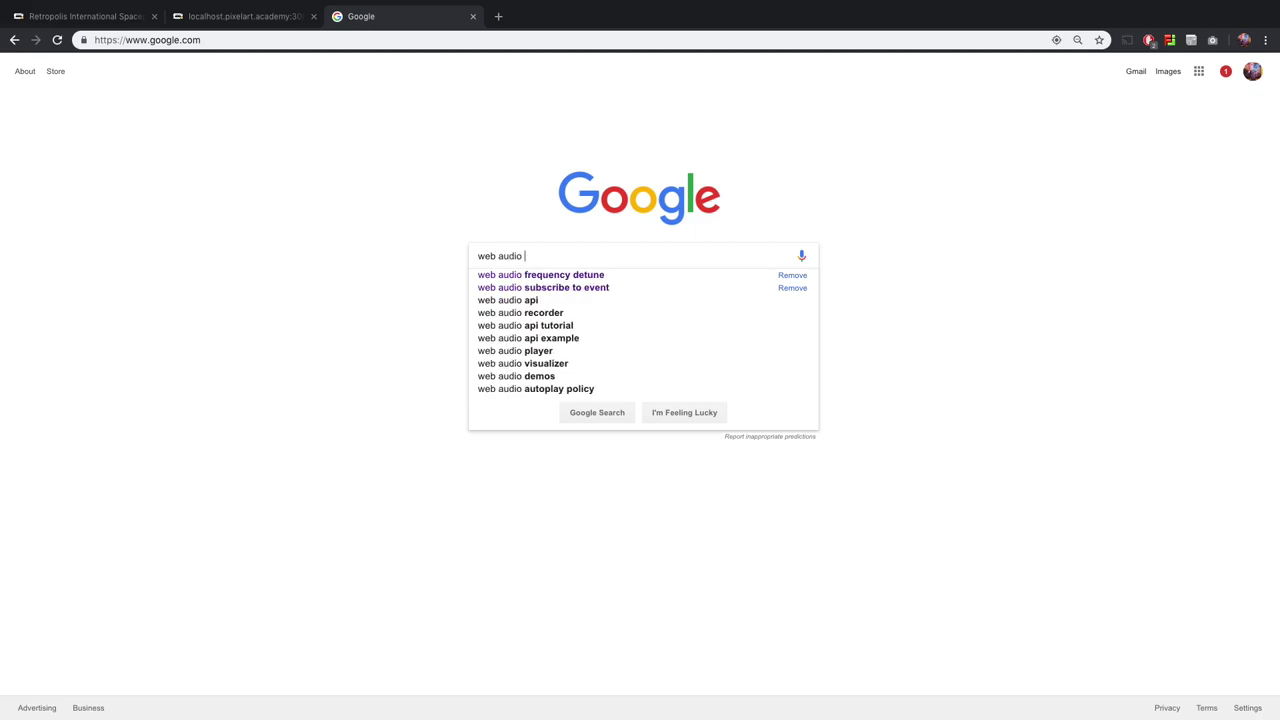
{"action": "type", "text": "quad filter"}
{"action": "key", "text": "Return"}
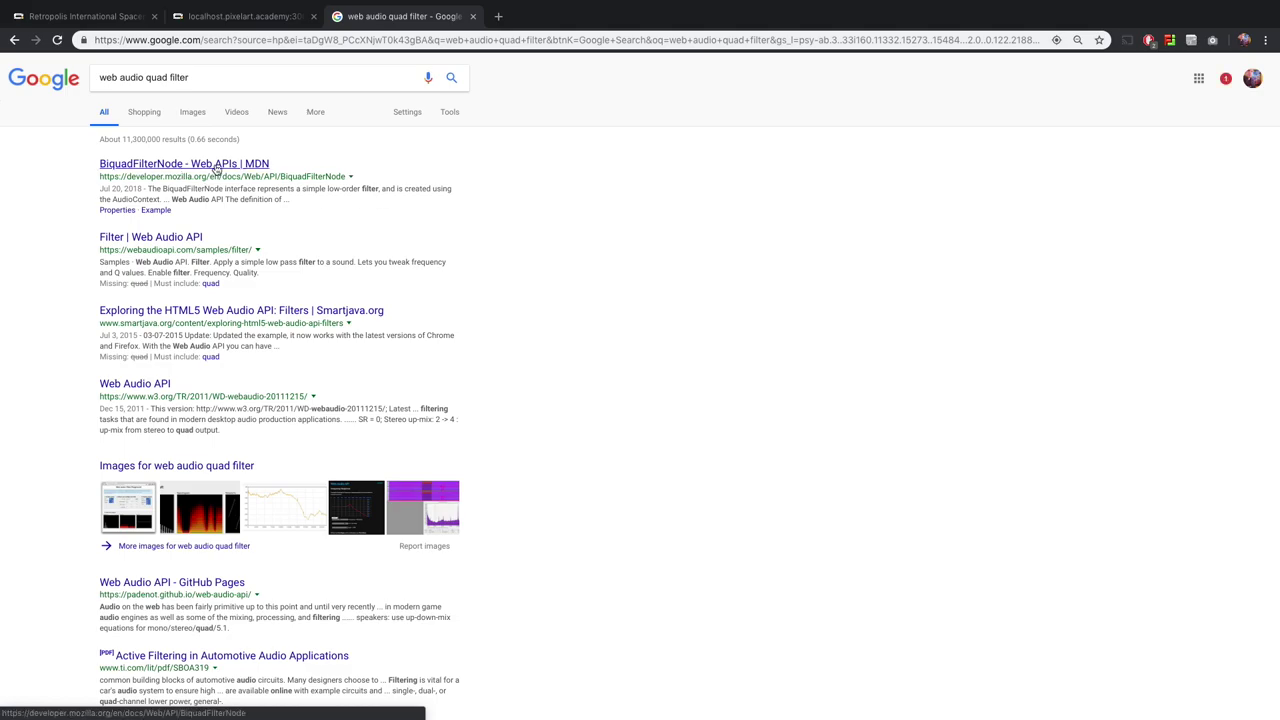
{"action": "left_click", "coordinate": [263, 167]}
Examine the MDN table describing how frequency, Q and gain apply to each filter type.
{"action": "scroll", "coordinate": [436, 322], "scroll_direction": "down", "scroll_amount": 10}
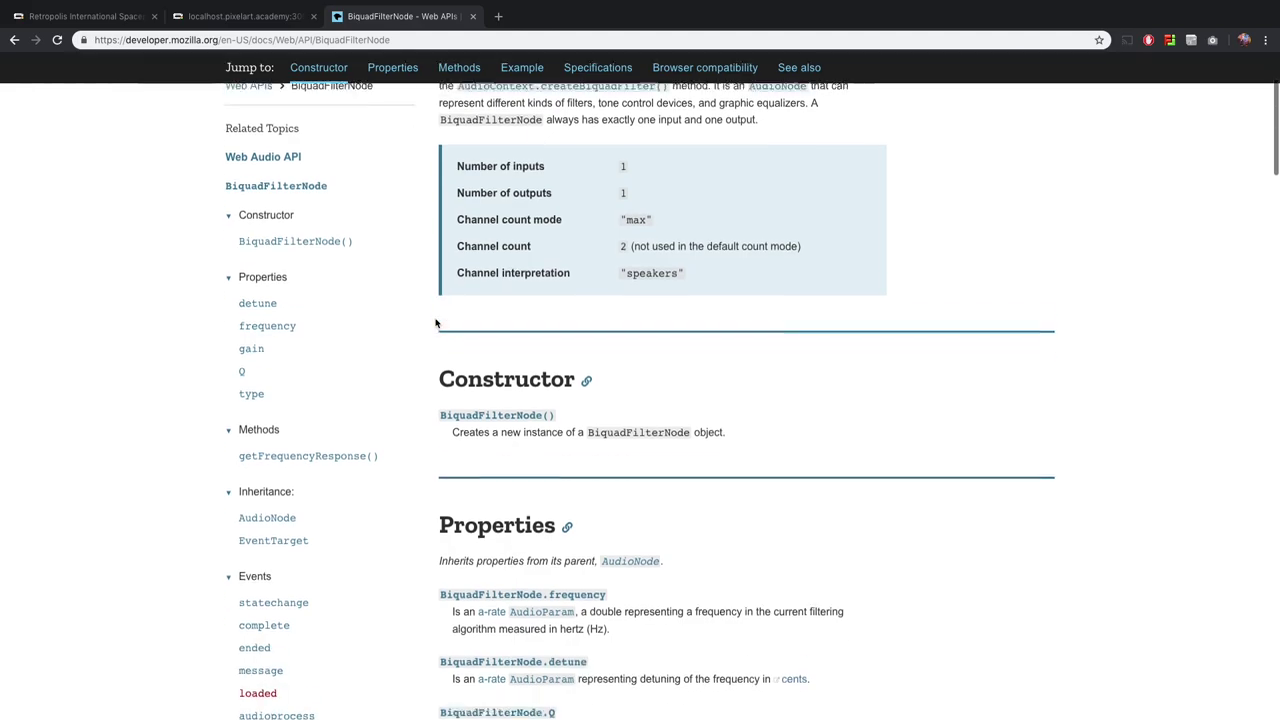
{"action": "scroll", "coordinate": [436, 322], "scroll_direction": "up", "scroll_amount": 1}
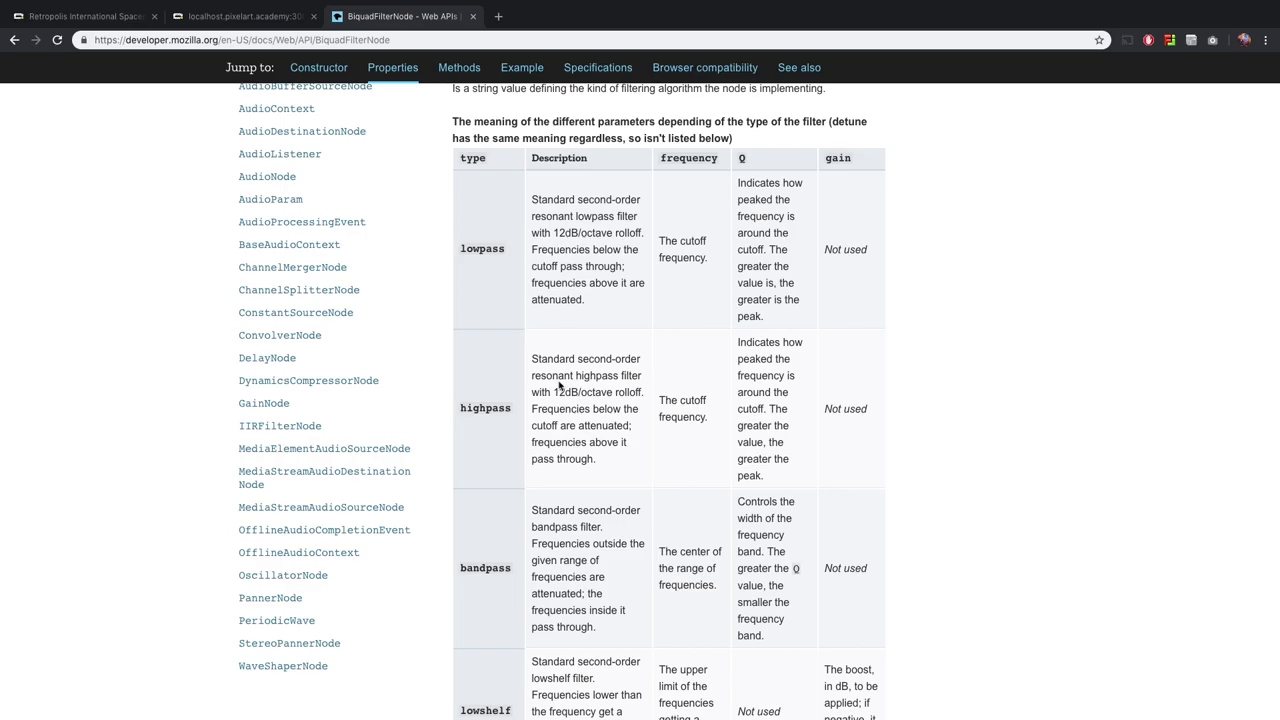
{"action": "scroll", "coordinate": [570, 420], "scroll_direction": "down", "scroll_amount": 9}
{"action": "scroll", "coordinate": [578, 447], "scroll_direction": "up", "scroll_amount": 5}
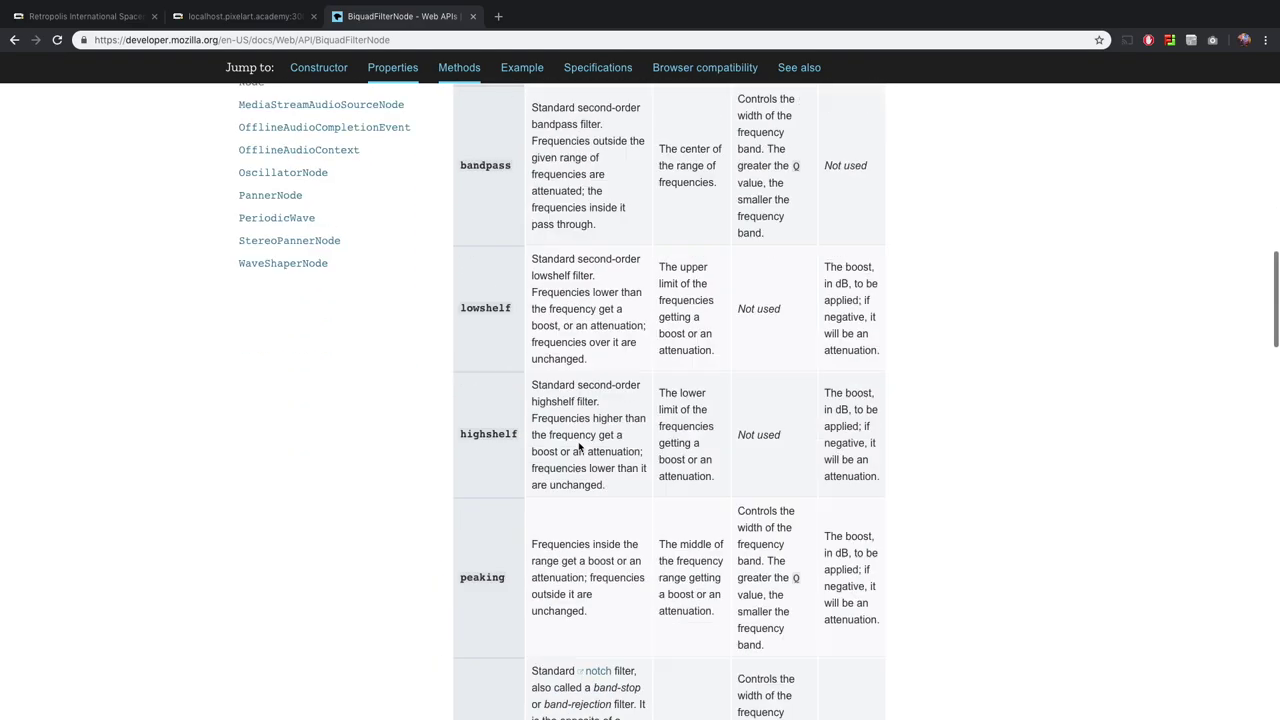
{"action": "scroll", "coordinate": [578, 444], "scroll_direction": "up", "scroll_amount": 15}
Return to the audio editor page and turn off the always-shown browser toolbar in full screen.
{"action": "left_click", "coordinate": [276, 18]}
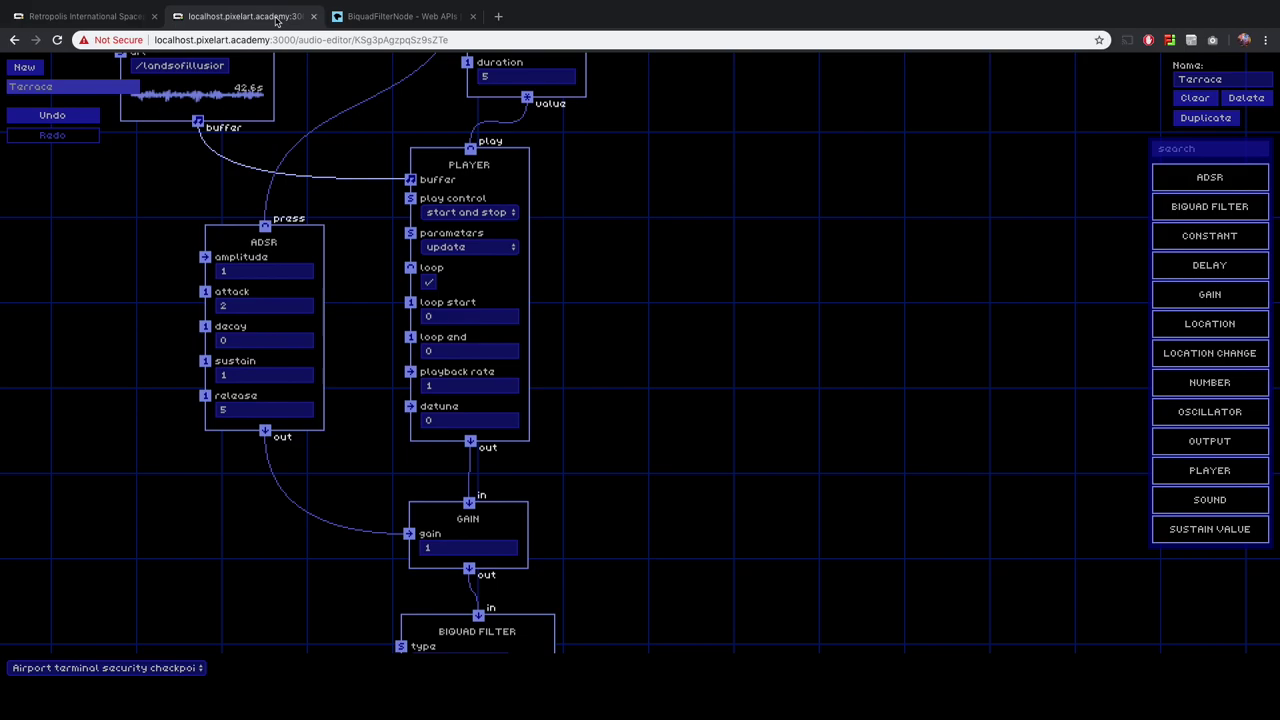
{"action": "left_click", "coordinate": [166, 8]}
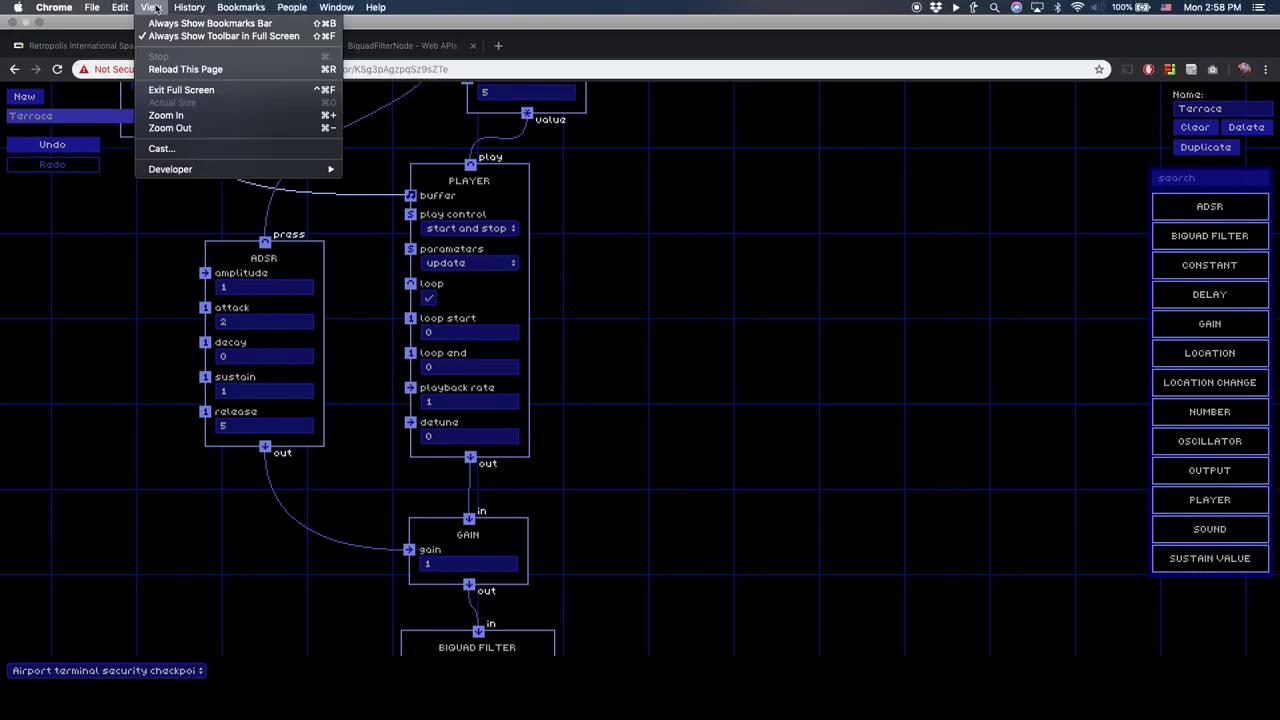
{"action": "left_click", "coordinate": [230, 32]}
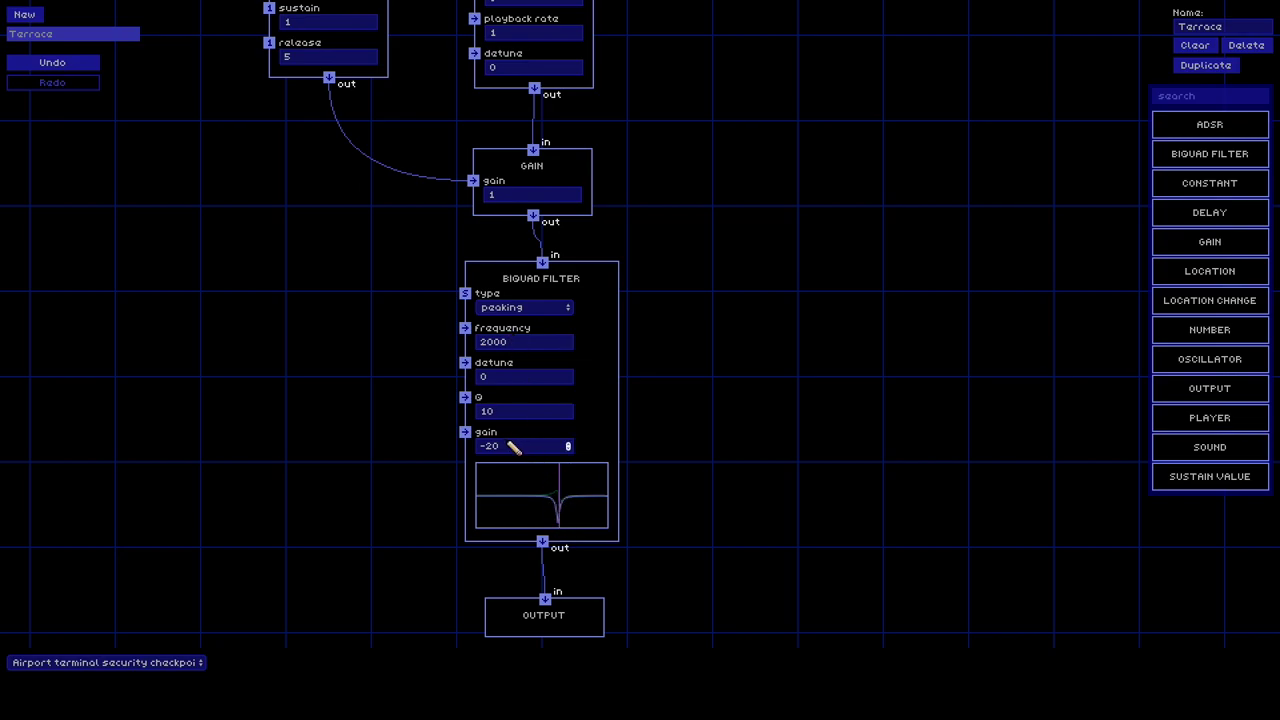
Change the Biquad Filter's type to highshelf.
{"action": "left_click", "coordinate": [528, 304]}
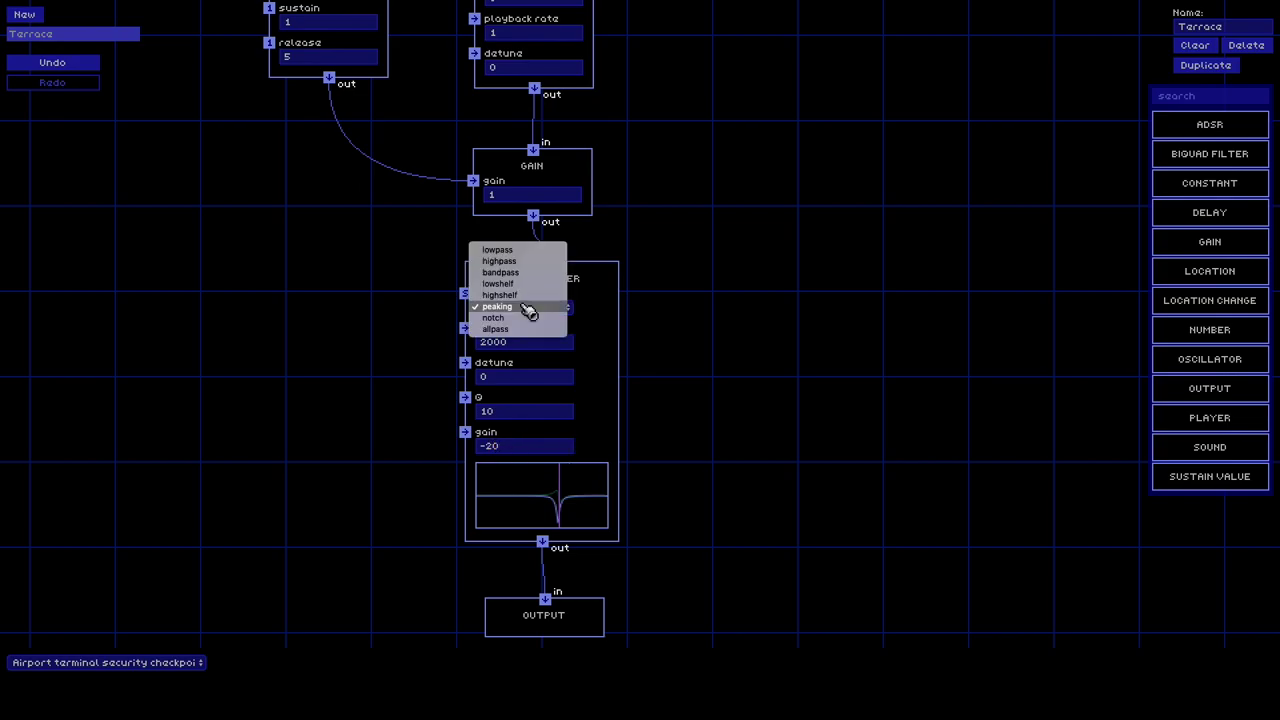
{"action": "left_click", "coordinate": [525, 302]}
{"action": "key", "text": "Up"}
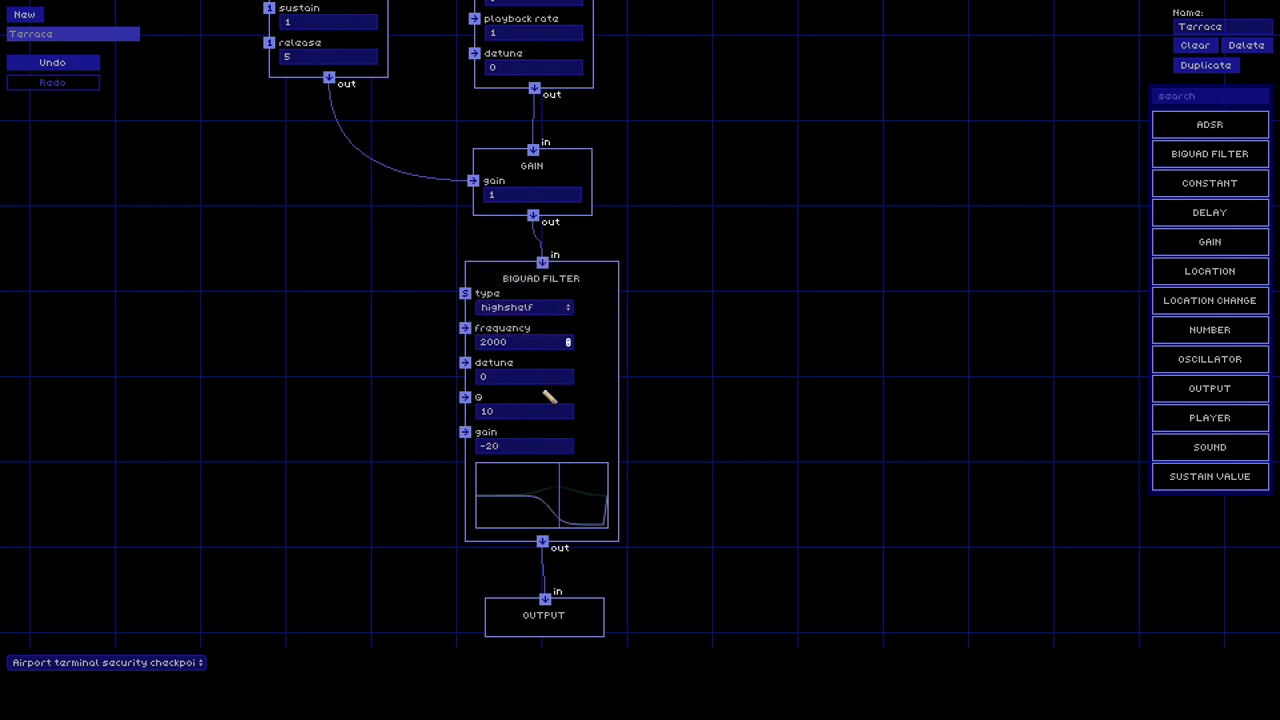
Set the Biquad Filter's Q to 1 and its gain to -40.
{"action": "double_click", "coordinate": [496, 415]}
{"action": "type", "text": "0"}
{"action": "left_click", "coordinate": [515, 448]}
{"action": "type", "text": "0"}
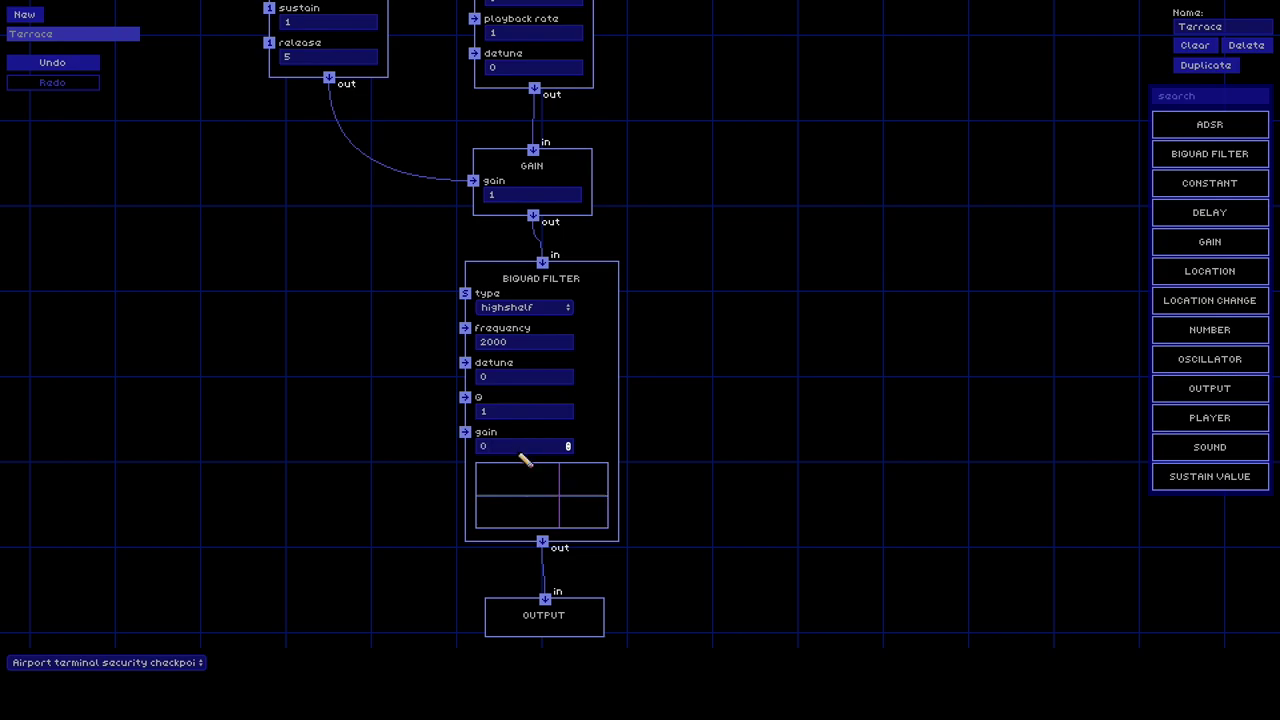
{"action": "key", "text": "BackSpace"}
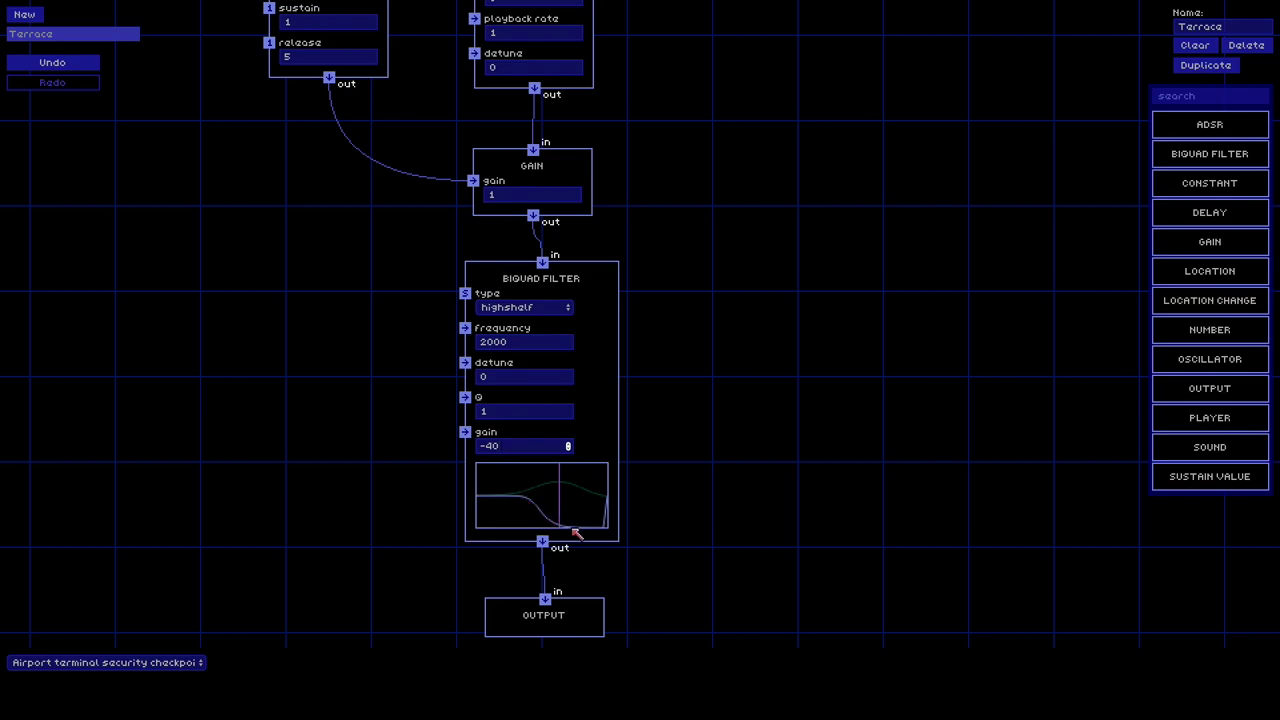
Set the Biquad Filter's frequency to 200 and switch the current location to the Terrace.
{"action": "left_click", "coordinate": [515, 344]}
{"action": "key", "text": "BackSpace"}
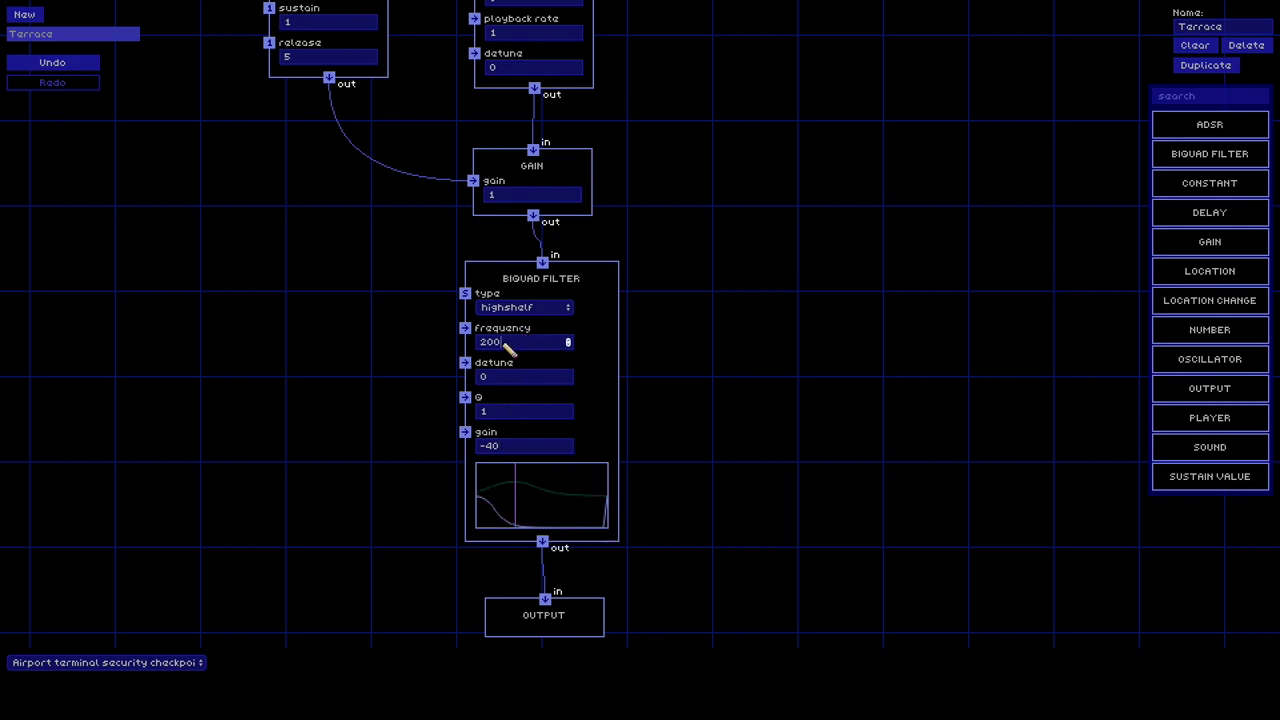
{"action": "left_click", "coordinate": [172, 663]}
{"action": "left_click", "coordinate": [177, 687]}
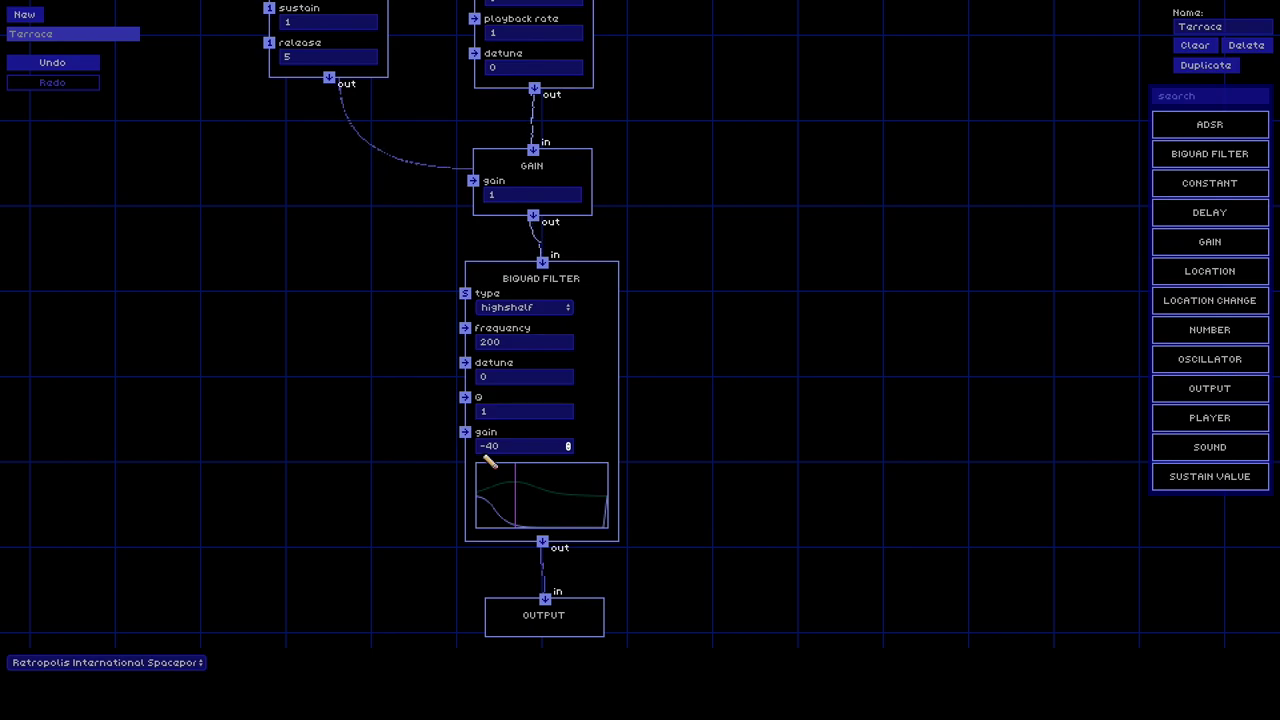
Raise the highshelf filter's frequency to 300, and finally to 400.
{"action": "double_click", "coordinate": [490, 342]}
{"action": "type", "text": "300"}
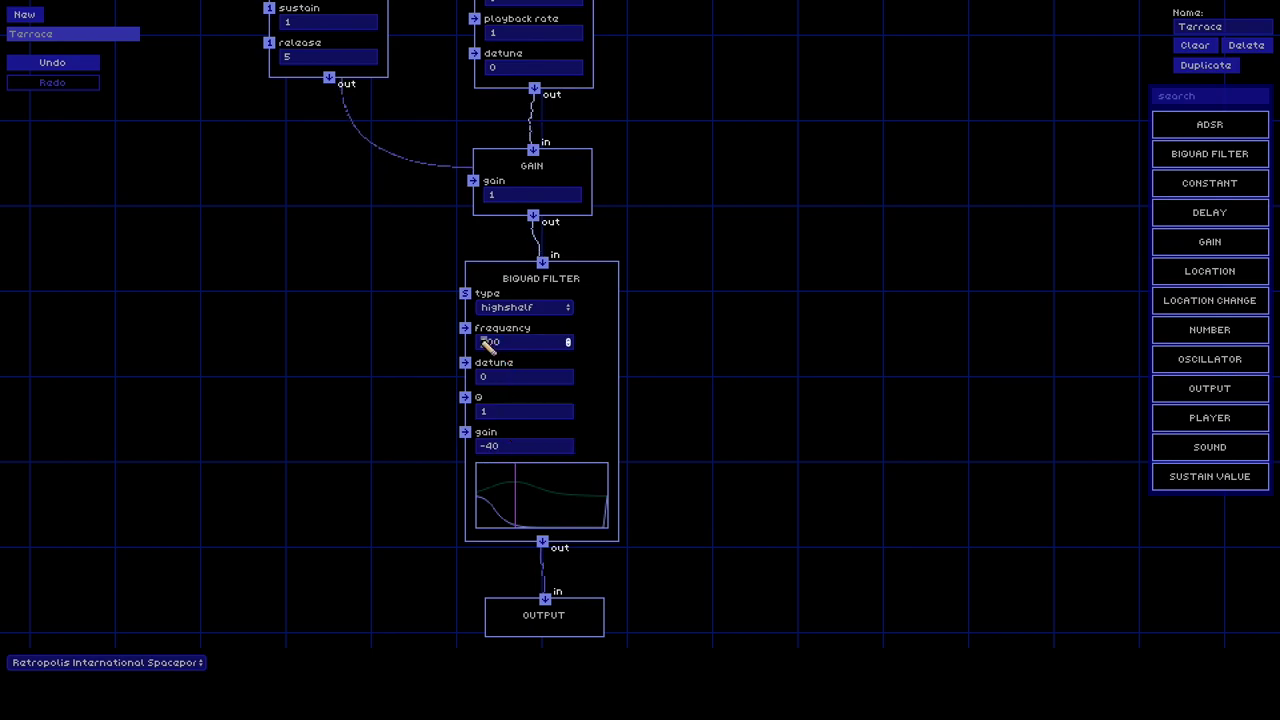
{"action": "double_click", "coordinate": [502, 380]}
{"action": "key", "text": "BackSpace"}
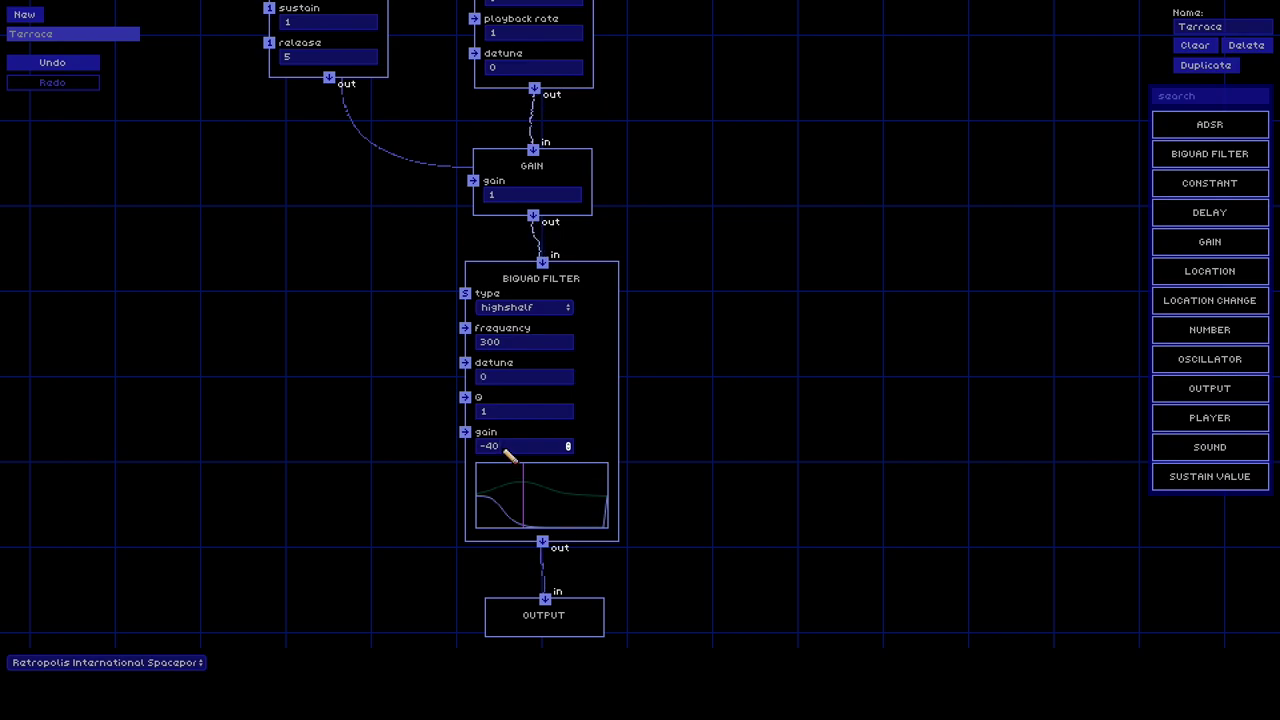
{"action": "left_click", "coordinate": [485, 342]}
{"action": "key", "text": "BackSpace"}
{"action": "type", "text": "4"}
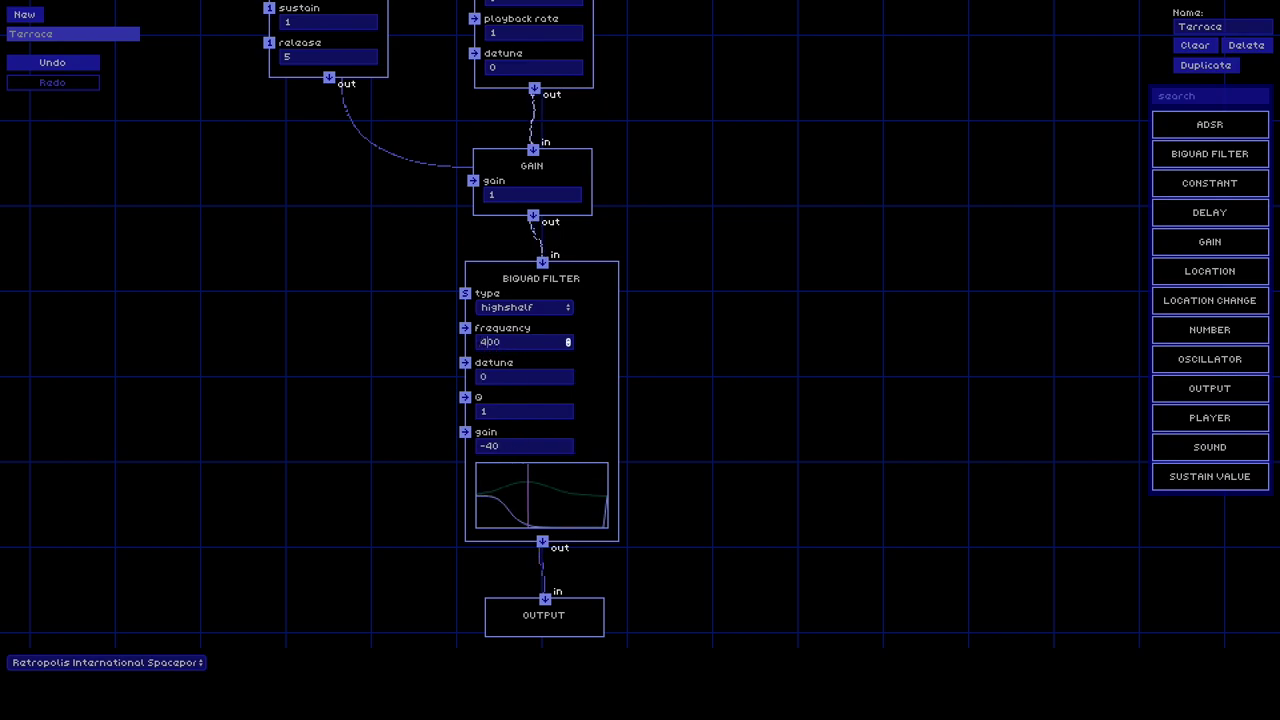
Try gains of -10 and -5 on the highshelf filter, and return the gain to -40.
{"action": "left_click", "coordinate": [502, 447]}
{"action": "key", "text": "BackSpace"}
{"action": "key", "text": "BackSpace"}
{"action": "type", "text": "0"}
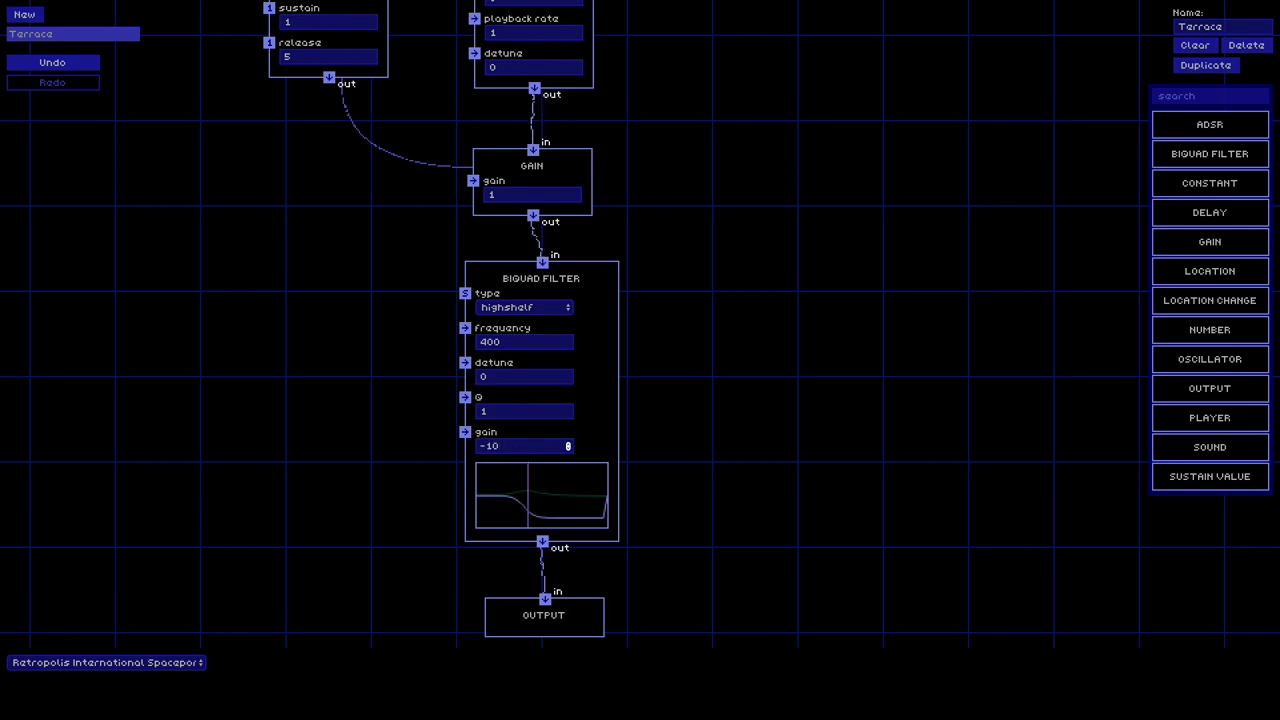
{"action": "key", "text": "BackSpace"}
{"action": "key", "text": "BackSpace"}
{"action": "type", "text": "5"}
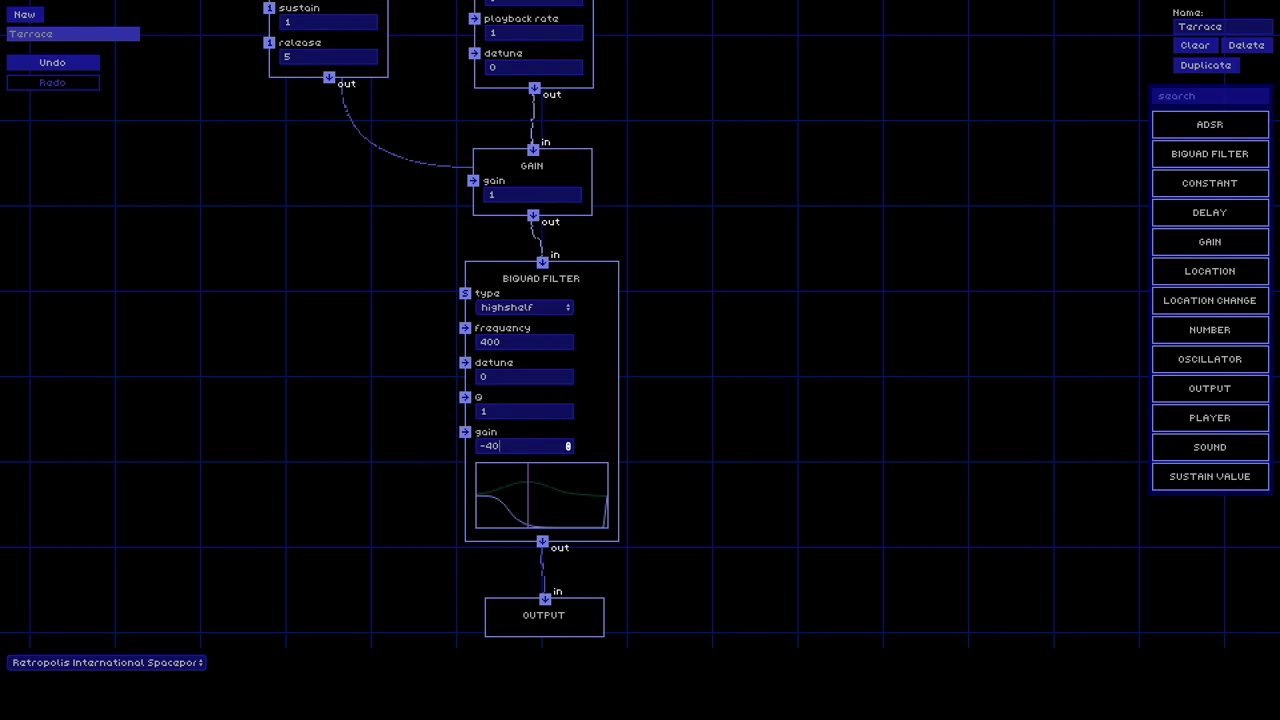
Try a gain of -10 on the highshelf Biquad Filter.
{"action": "double_click", "coordinate": [500, 447]}
{"action": "type", "text": "10"}
{"action": "key", "text": "Return"}
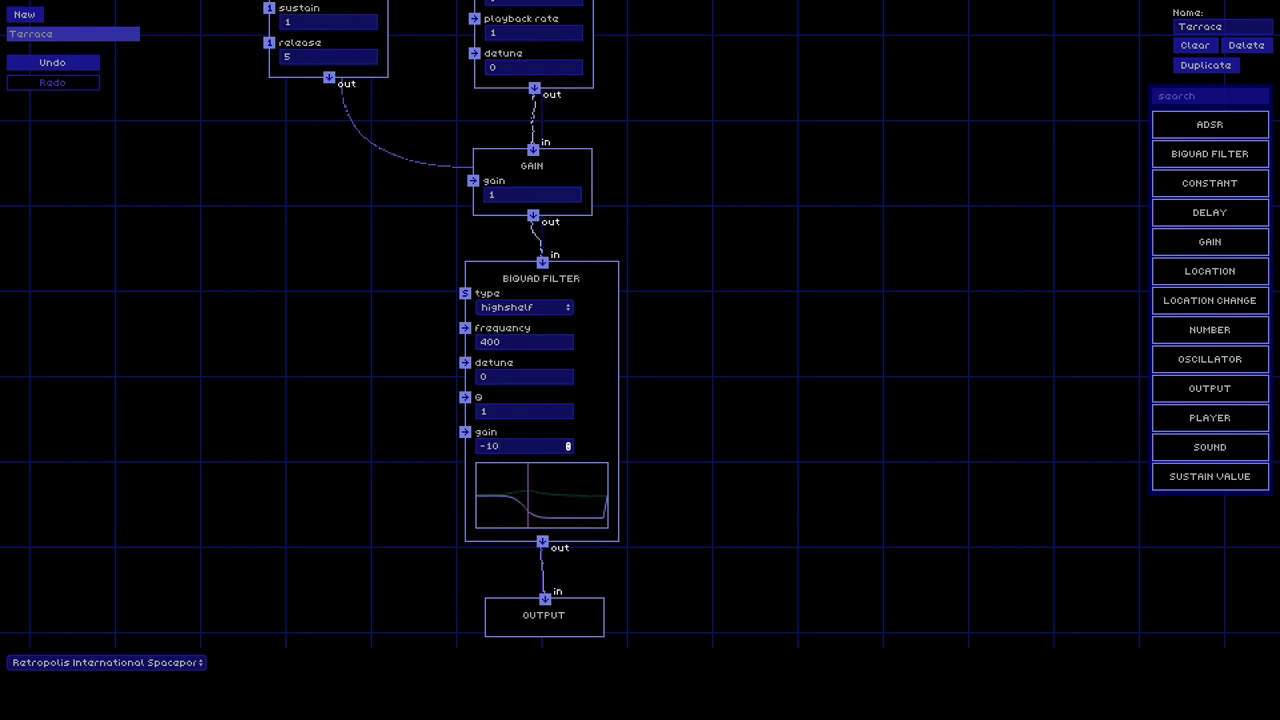
{"action": "left_click", "coordinate": [391, 432]}
Add a second Location node beside the ADSR, set its id to the airport terminal Concourse, and move it up slightly.
{"action": "scroll", "coordinate": [420, 333], "scroll_direction": "up", "scroll_amount": 5}
{"action": "scroll", "coordinate": [420, 333], "scroll_direction": "down", "scroll_amount": 3}
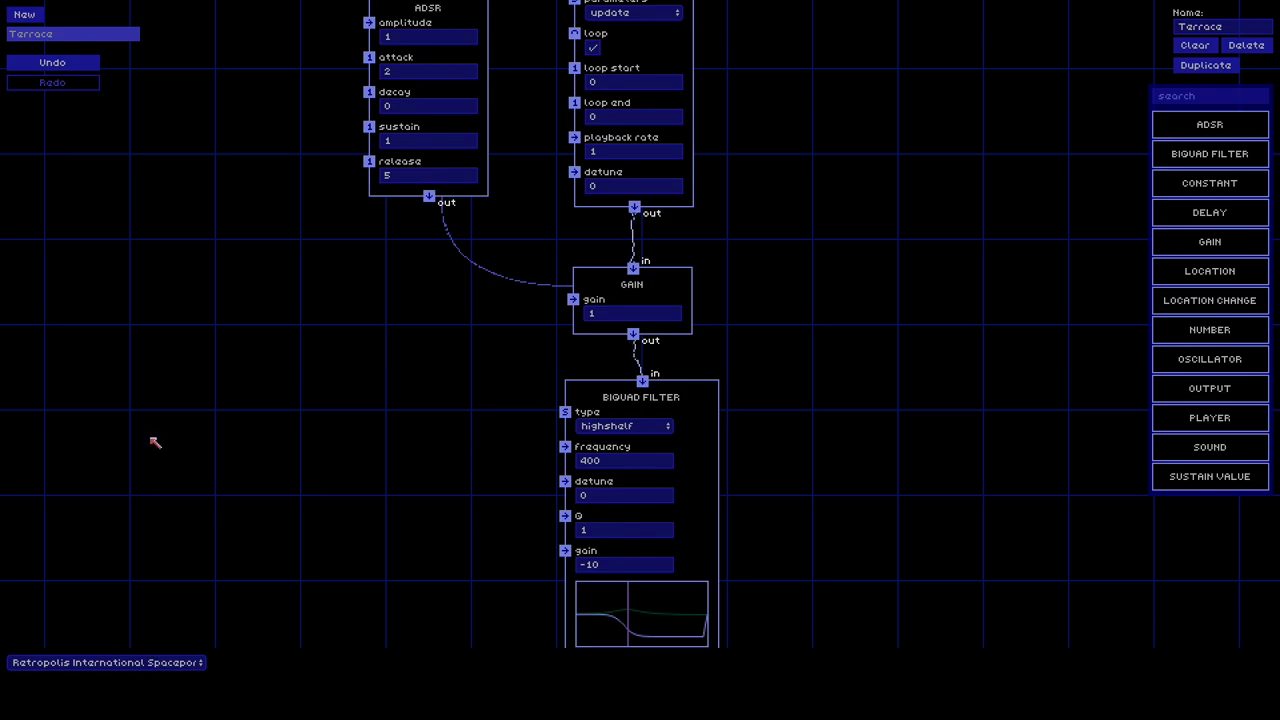
{"action": "scroll", "coordinate": [306, 277], "scroll_direction": "up", "scroll_amount": 4}
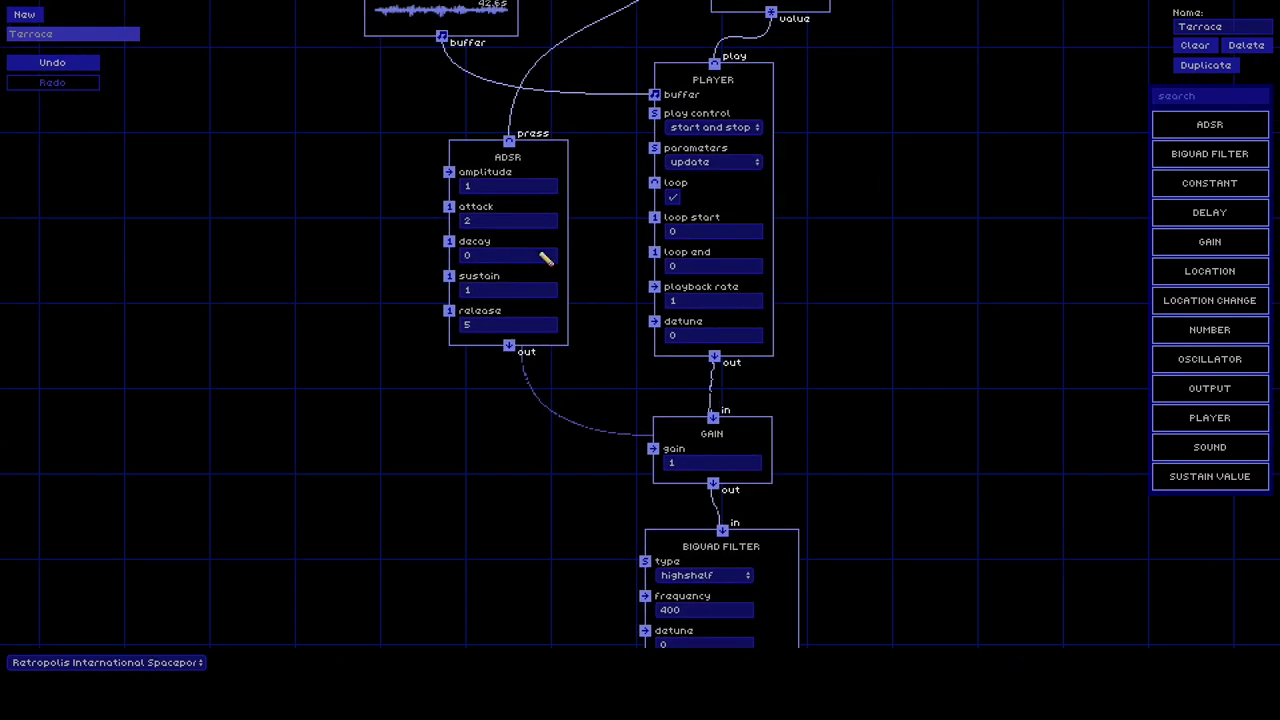
{"action": "left_click_drag", "start_coordinate": [1218, 276], "coordinate": [316, 318]}
{"action": "left_click", "coordinate": [303, 347]}
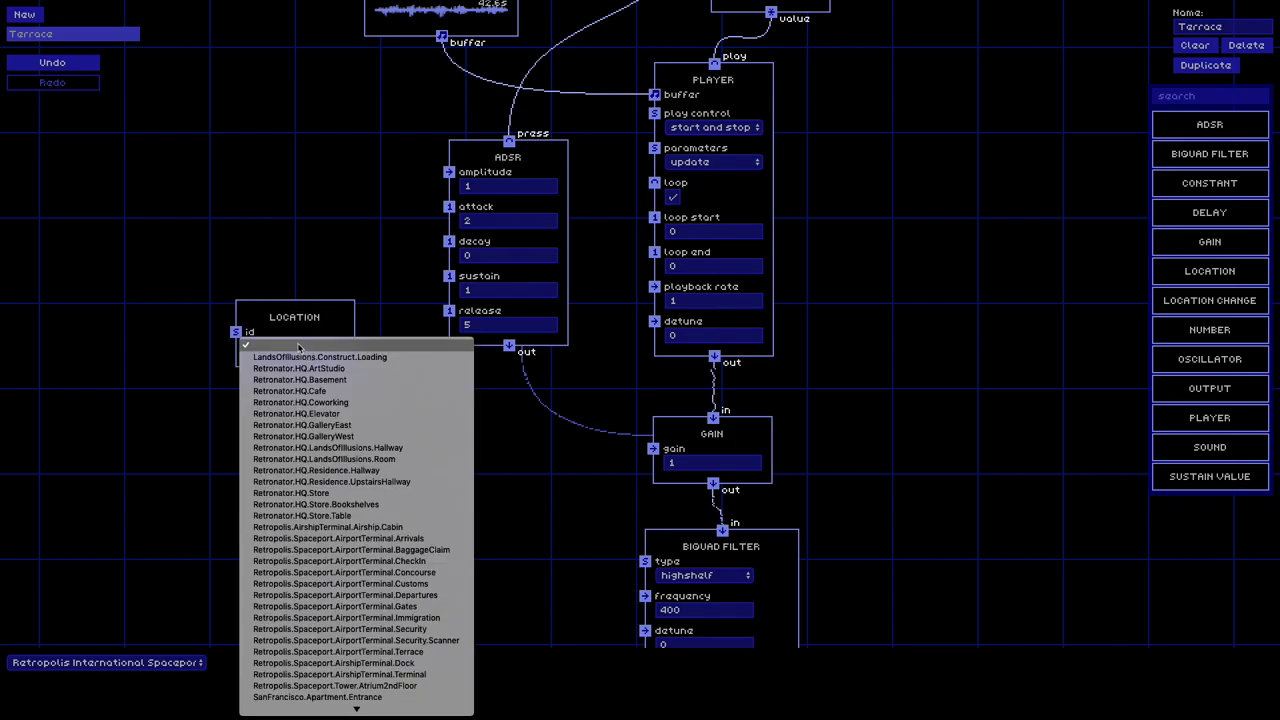
{"action": "left_click", "coordinate": [375, 572]}
{"action": "left_click_drag", "start_coordinate": [340, 313], "coordinate": [324, 206]}
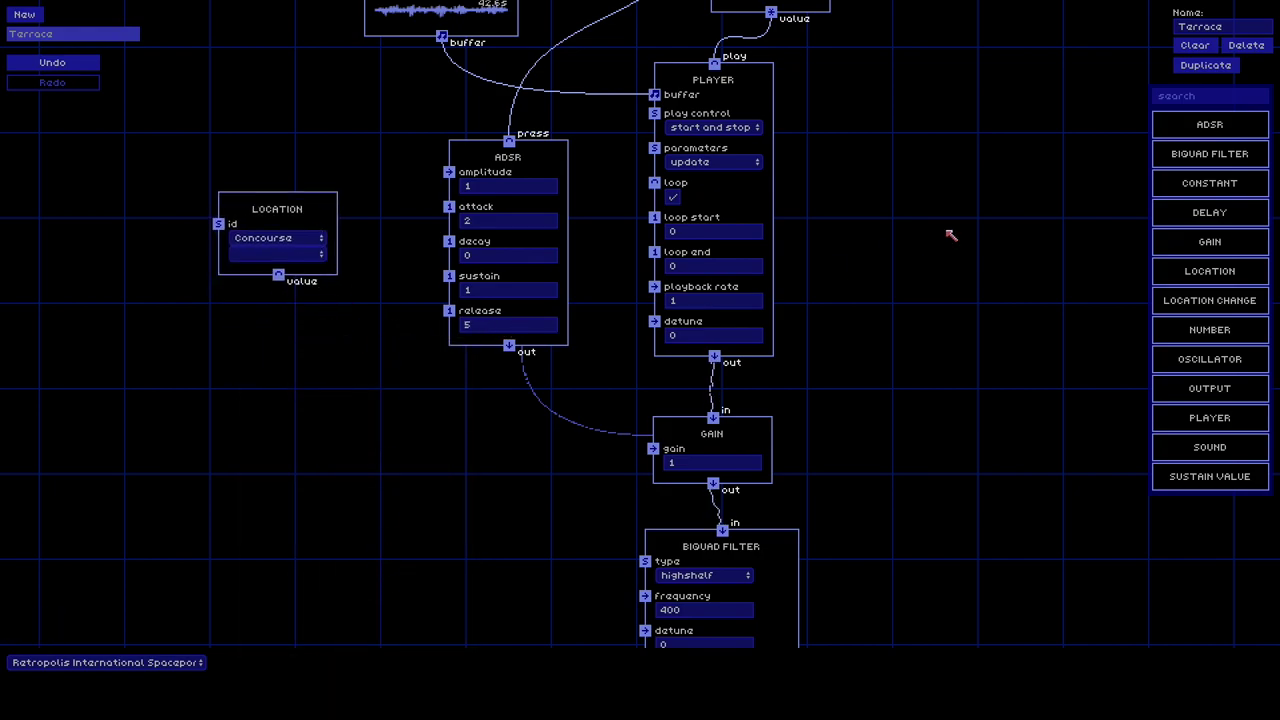
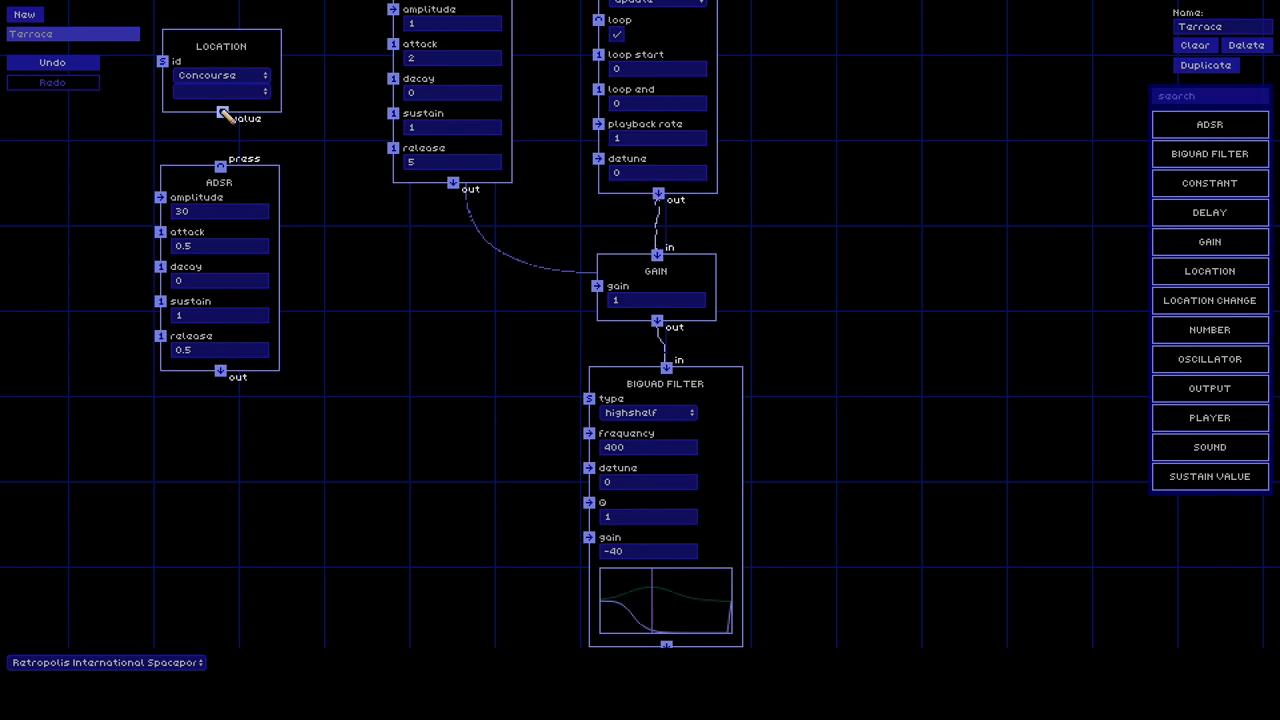
Connect the second Location node's value to the new ADSR's press input and change that location to the Terrace.
{"action": "left_click_drag", "start_coordinate": [222, 113], "coordinate": [222, 167]}
{"action": "left_click", "coordinate": [245, 78]}
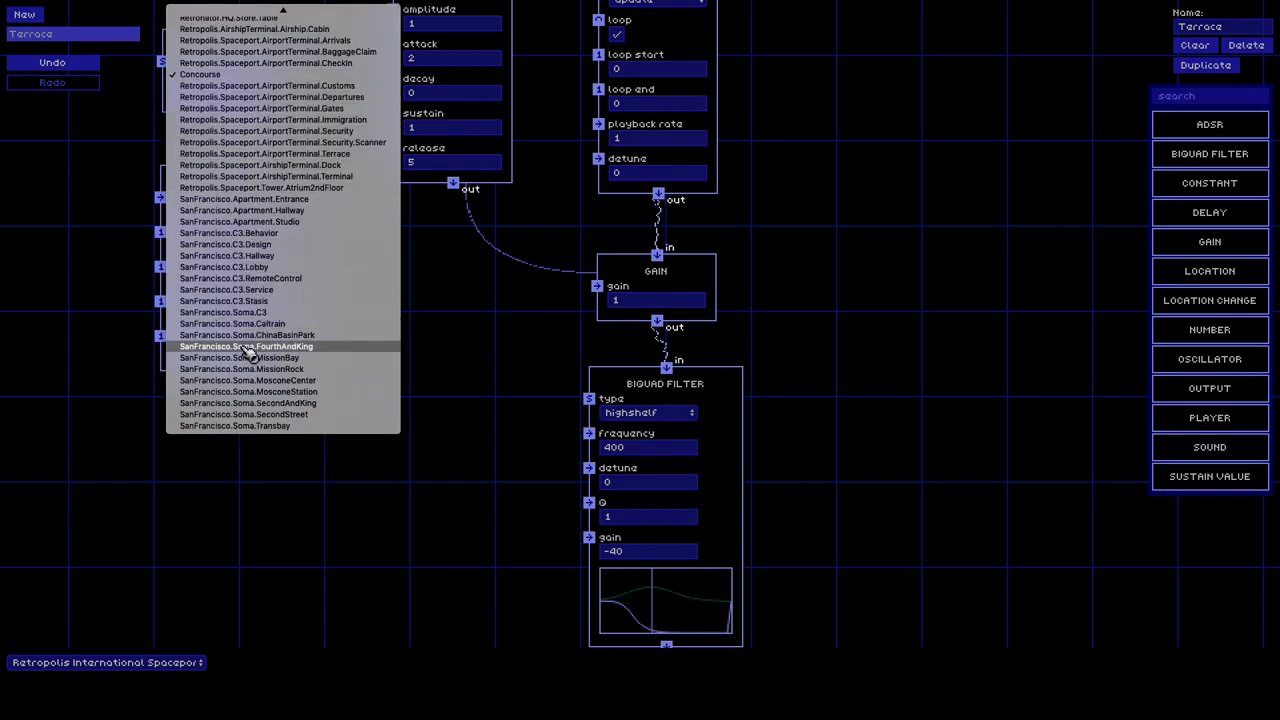
{"action": "left_click", "coordinate": [296, 154]}
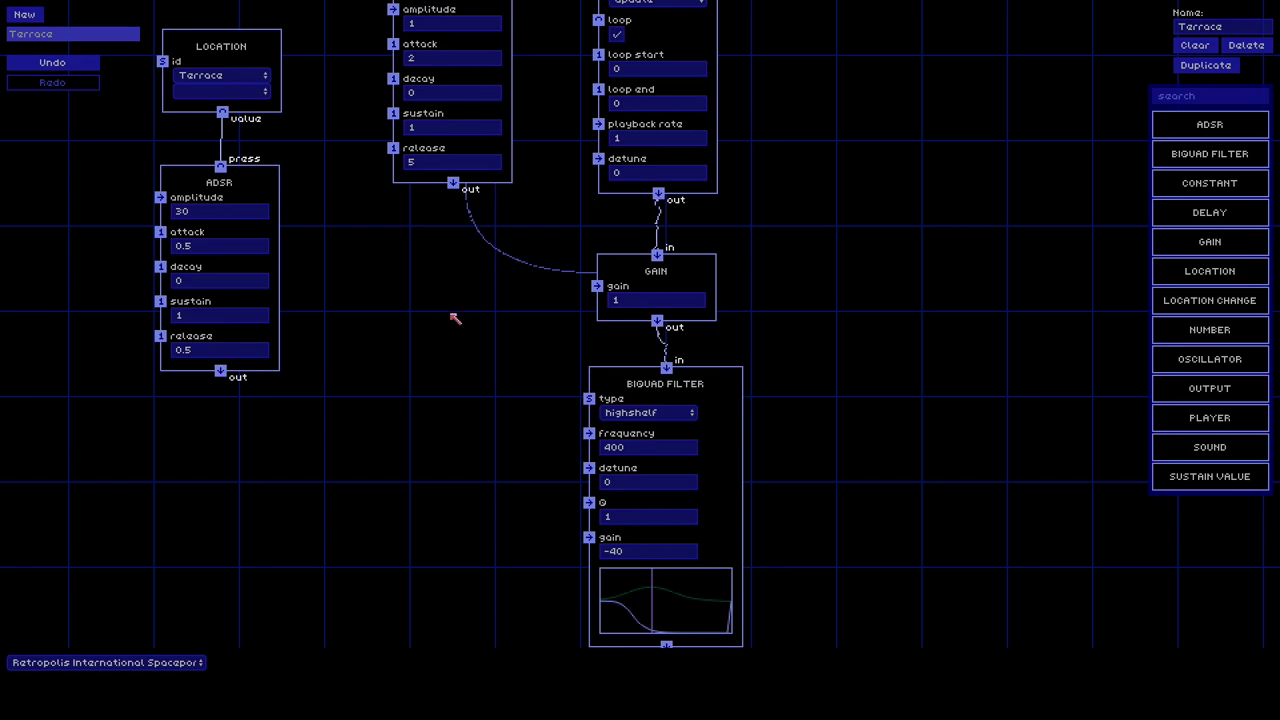
Add the Concourse as a second location in the original Location node and move the node up.
{"action": "scroll", "coordinate": [455, 312], "scroll_direction": "up", "scroll_amount": 5}
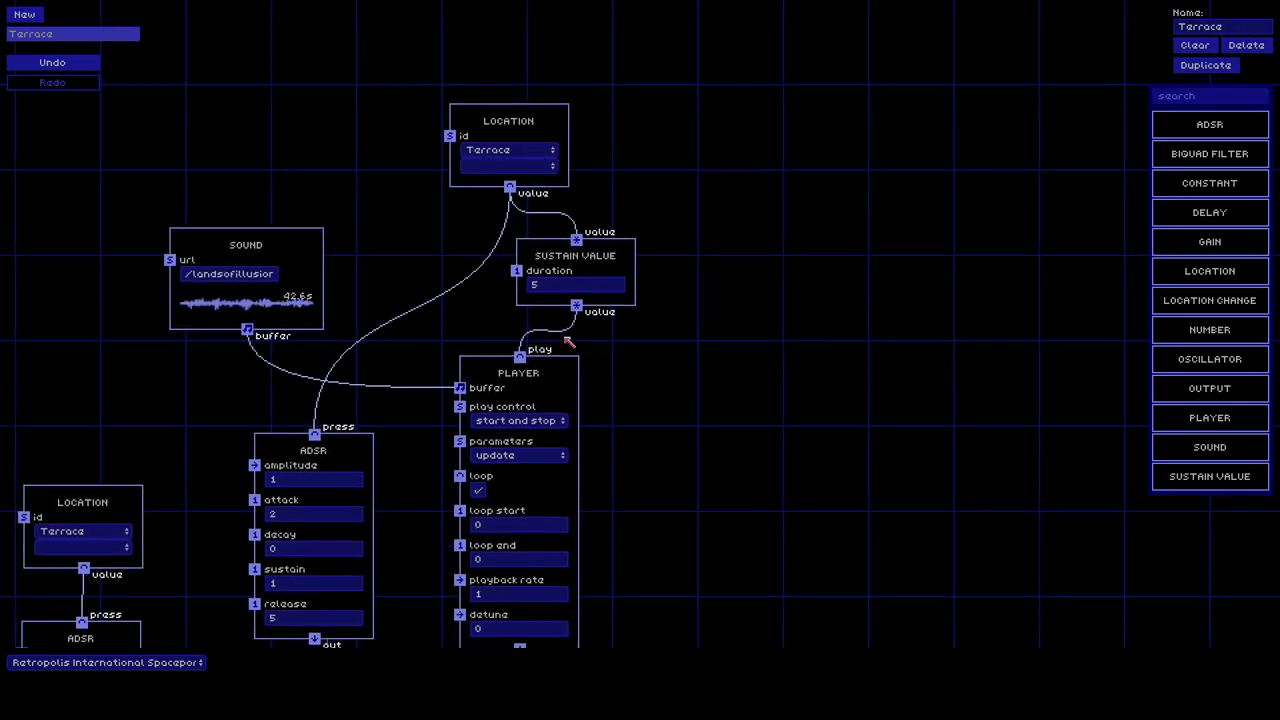
{"action": "left_click", "coordinate": [512, 166]}
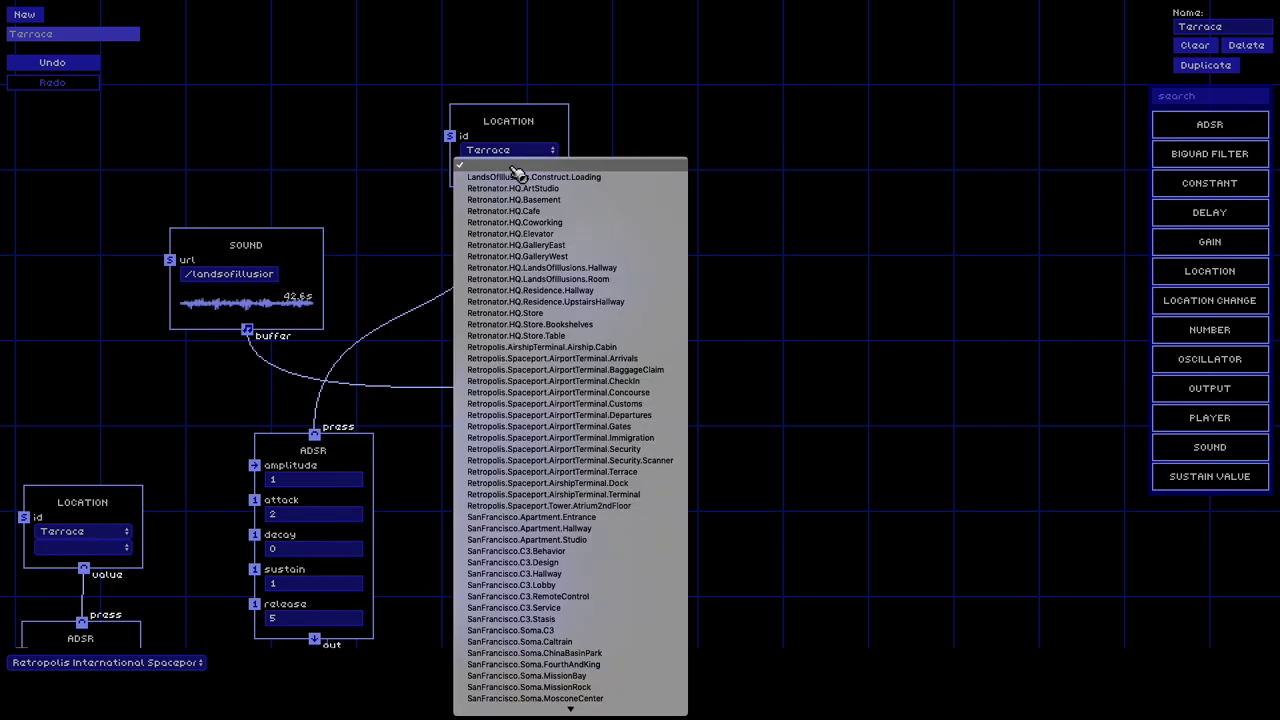
{"action": "left_click", "coordinate": [565, 401]}
{"action": "left_click_drag", "start_coordinate": [537, 134], "coordinate": [531, 75]}
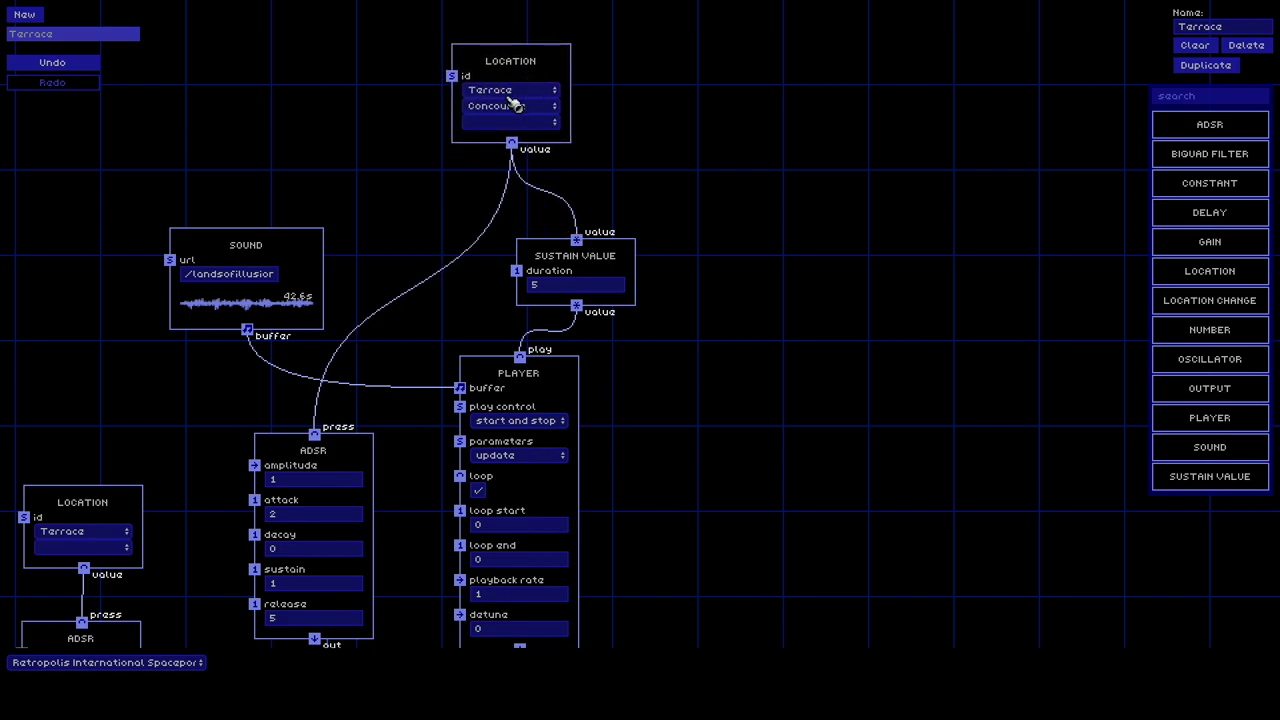
Connect the amplitude-30 ADSR's output to the Biquad Filter's gain input and align the filter beneath the Gain node.
{"action": "scroll", "coordinate": [541, 500], "scroll_direction": "down", "scroll_amount": 5}
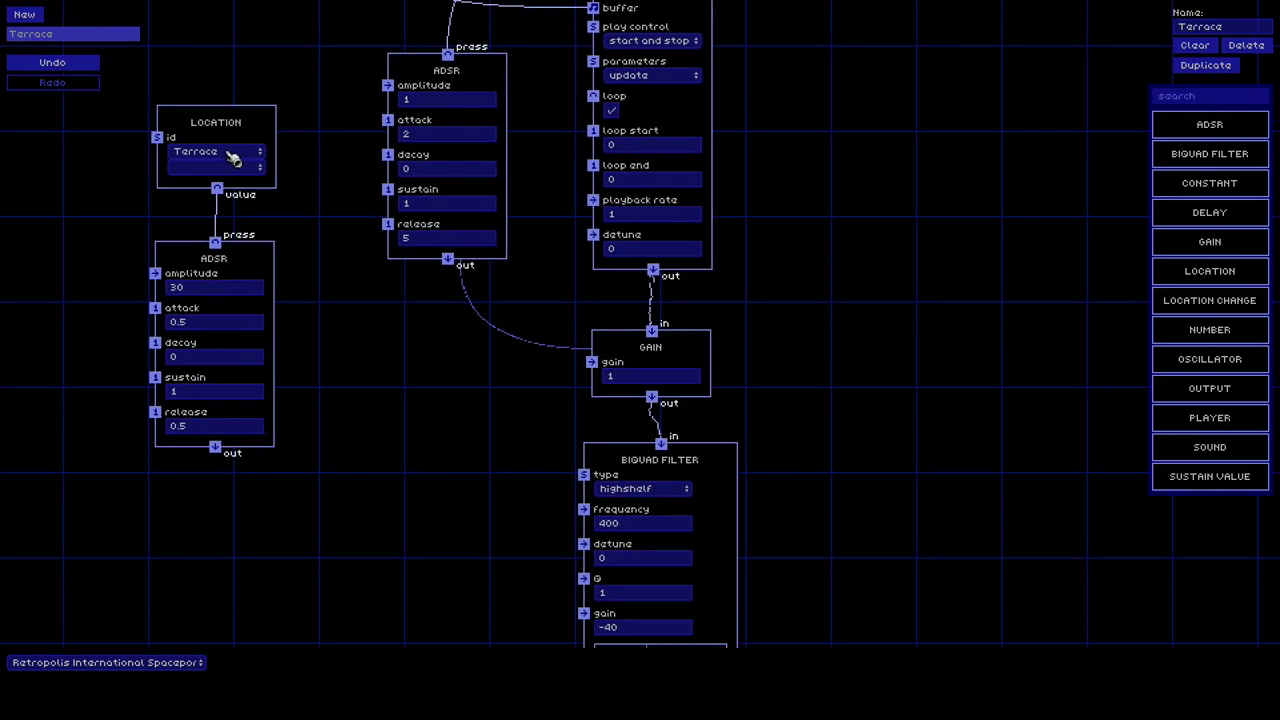
{"action": "scroll", "coordinate": [292, 500], "scroll_direction": "down", "scroll_amount": 2}
{"action": "left_click_drag", "start_coordinate": [190, 406], "coordinate": [562, 572]}
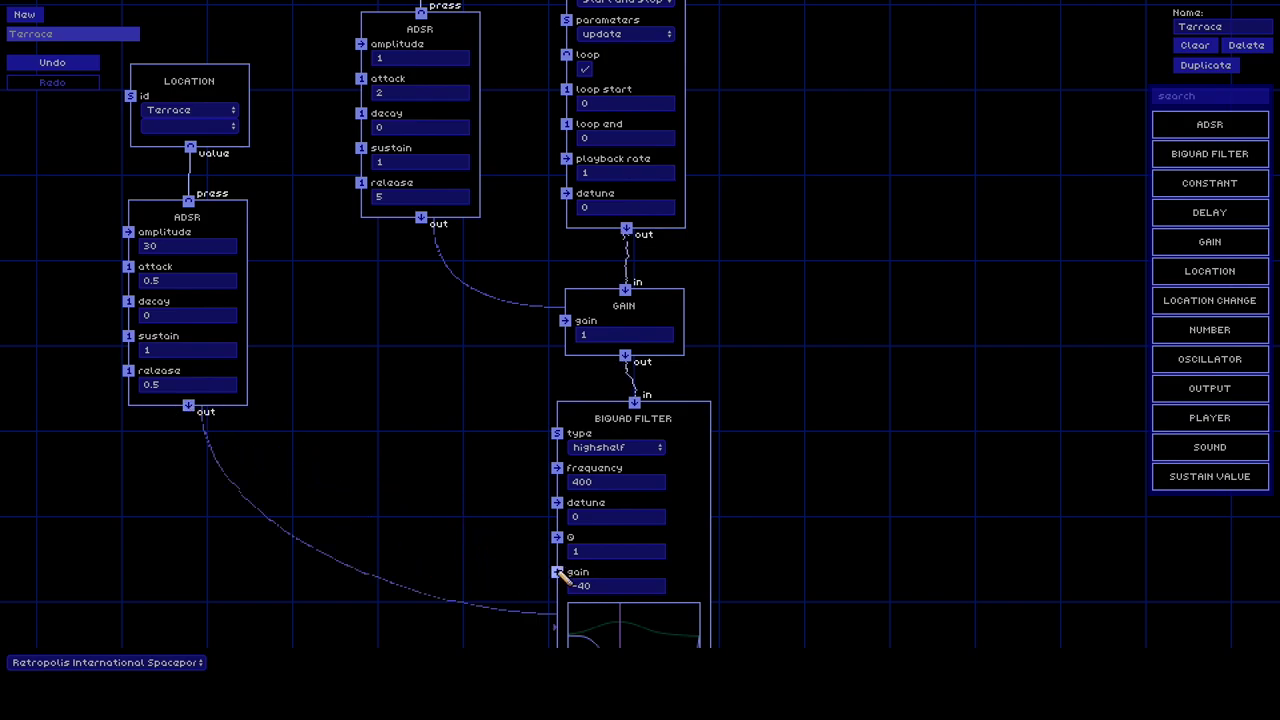
{"action": "scroll", "coordinate": [474, 580], "scroll_direction": "down", "scroll_amount": 4}
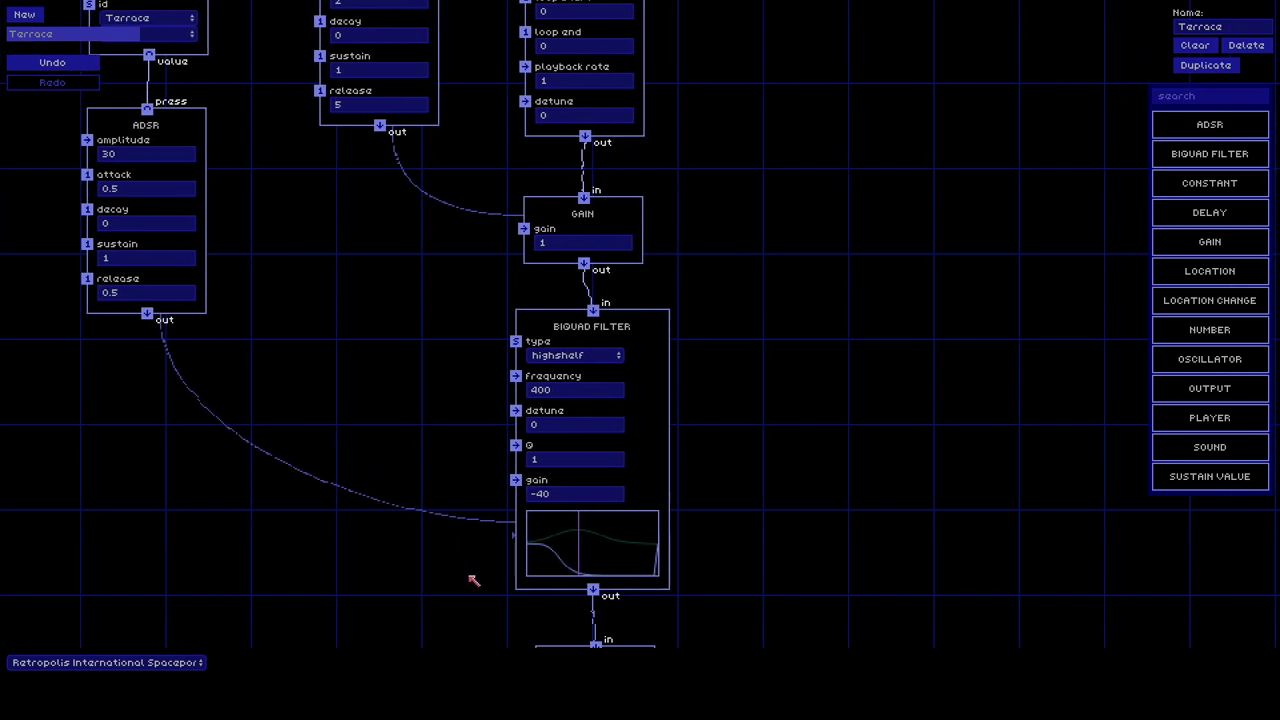
{"action": "mouse_move", "coordinate": [648, 320]}
{"action": "left_mouse_down"}
{"action": "mouse_move", "coordinate": [689, 371]}
{"action": "mouse_move", "coordinate": [640, 318]}
{"action": "left_mouse_up"}
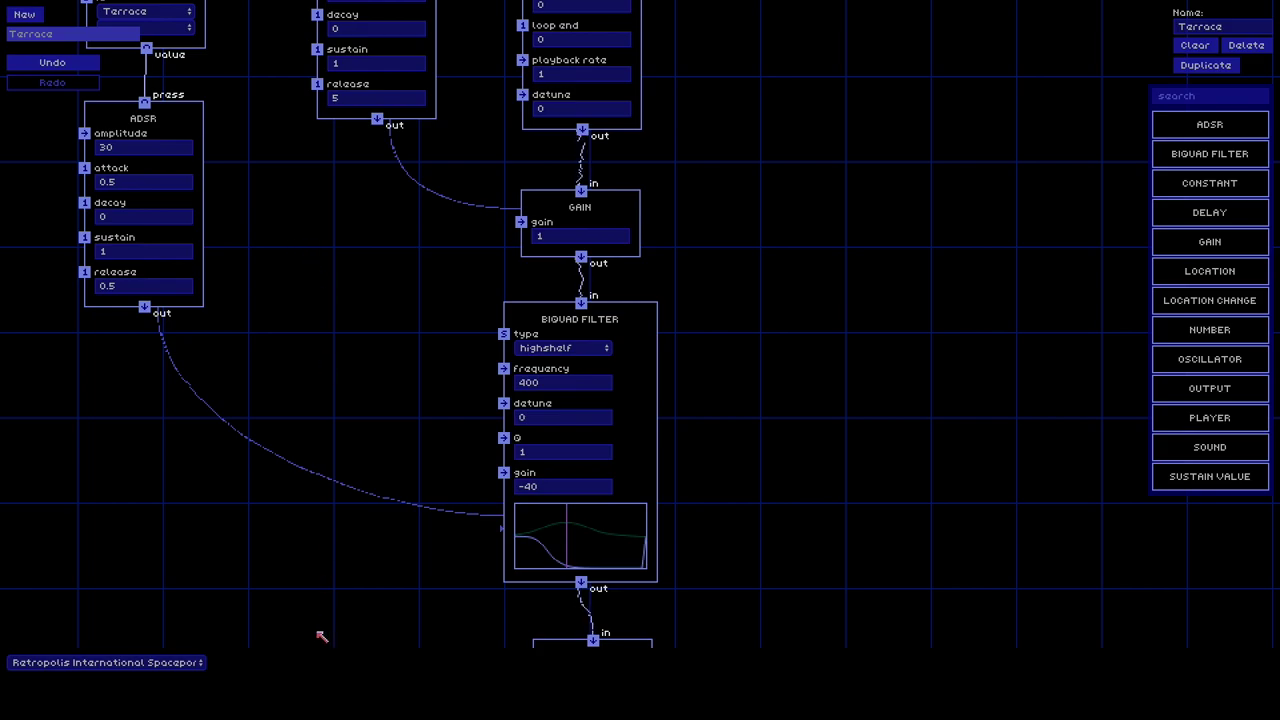
Test the filter by switching the current location from the Terrace to the Concourse and back to the Terrace.
{"action": "left_click", "coordinate": [164, 664]}
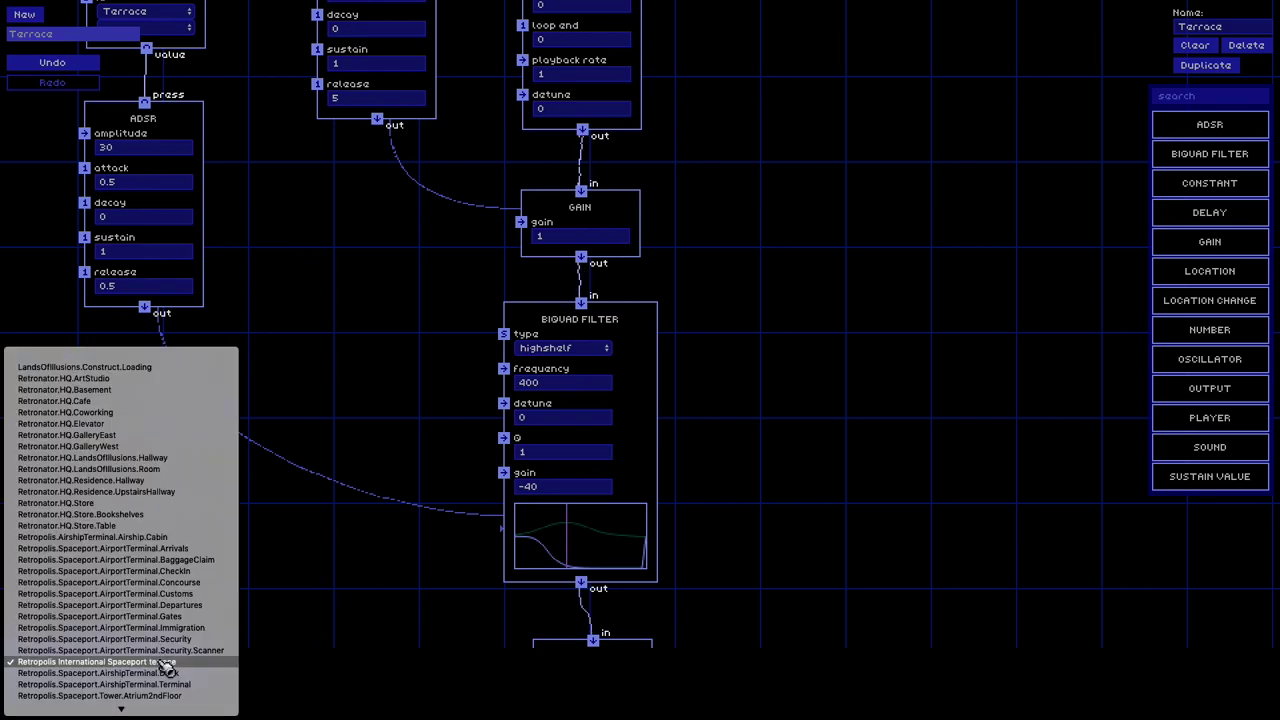
{"action": "left_click", "coordinate": [181, 664]}
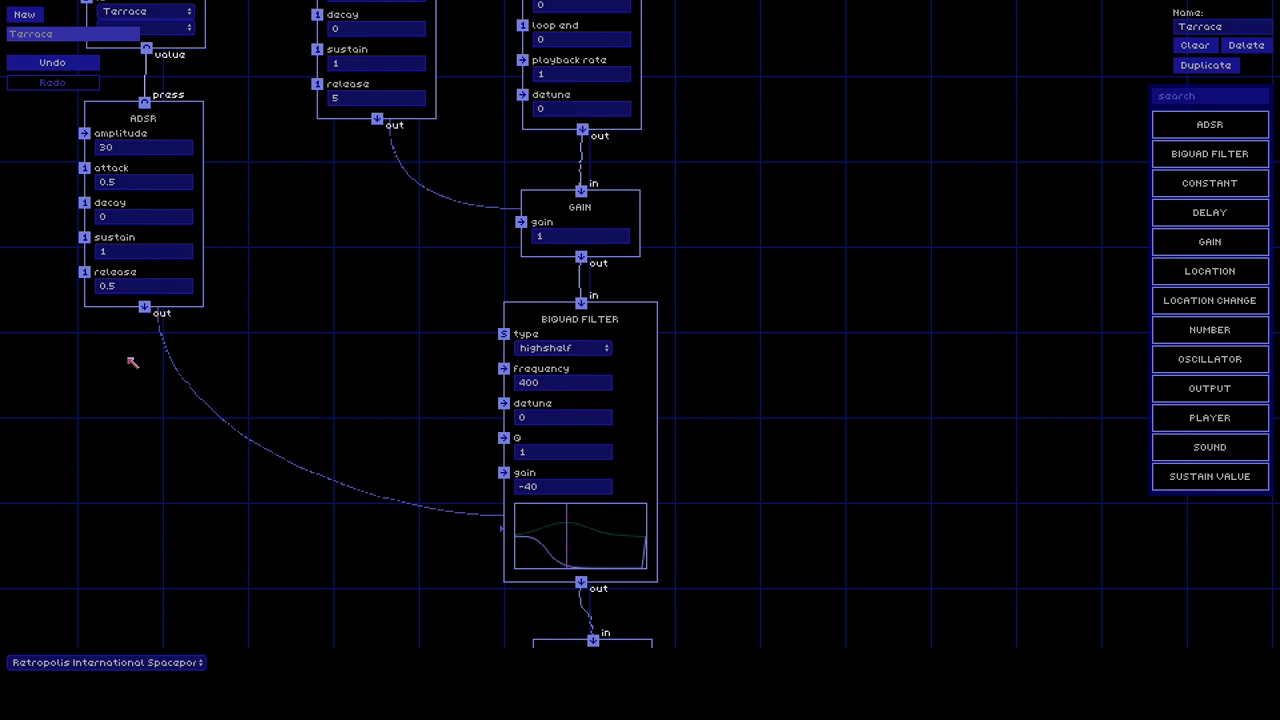
{"action": "left_click", "coordinate": [125, 668]}
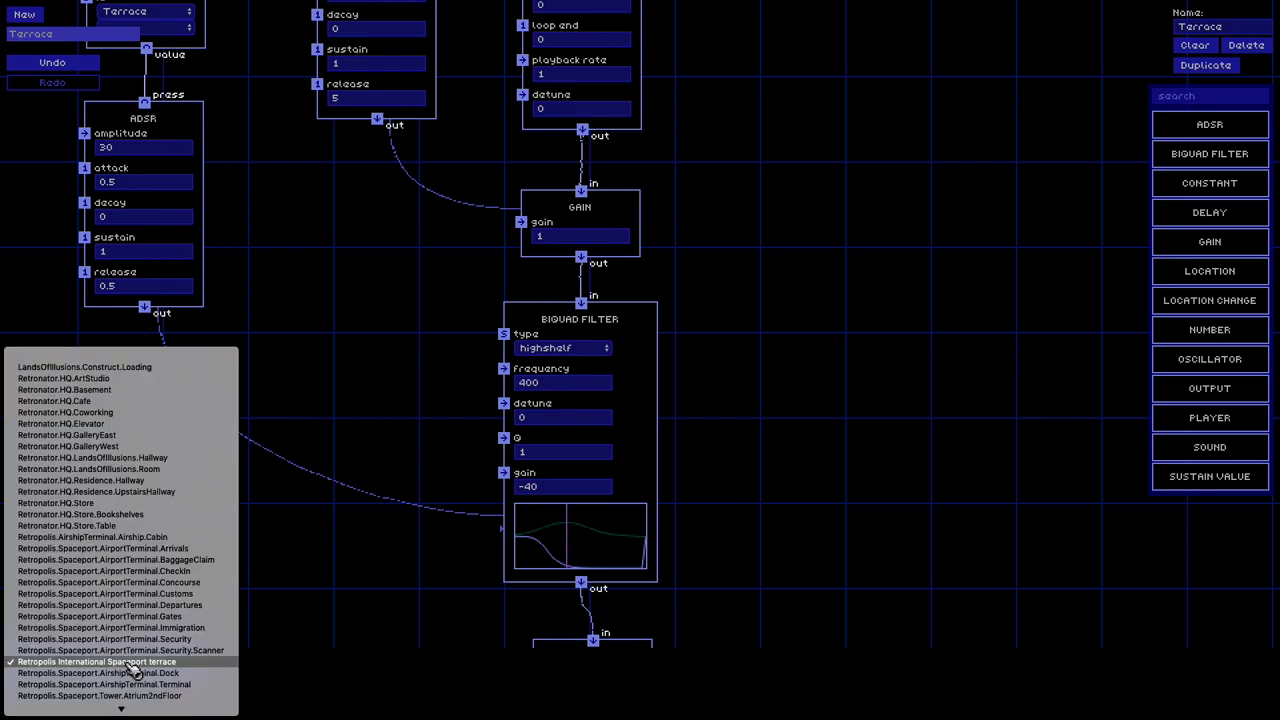
{"action": "left_click", "coordinate": [148, 583]}
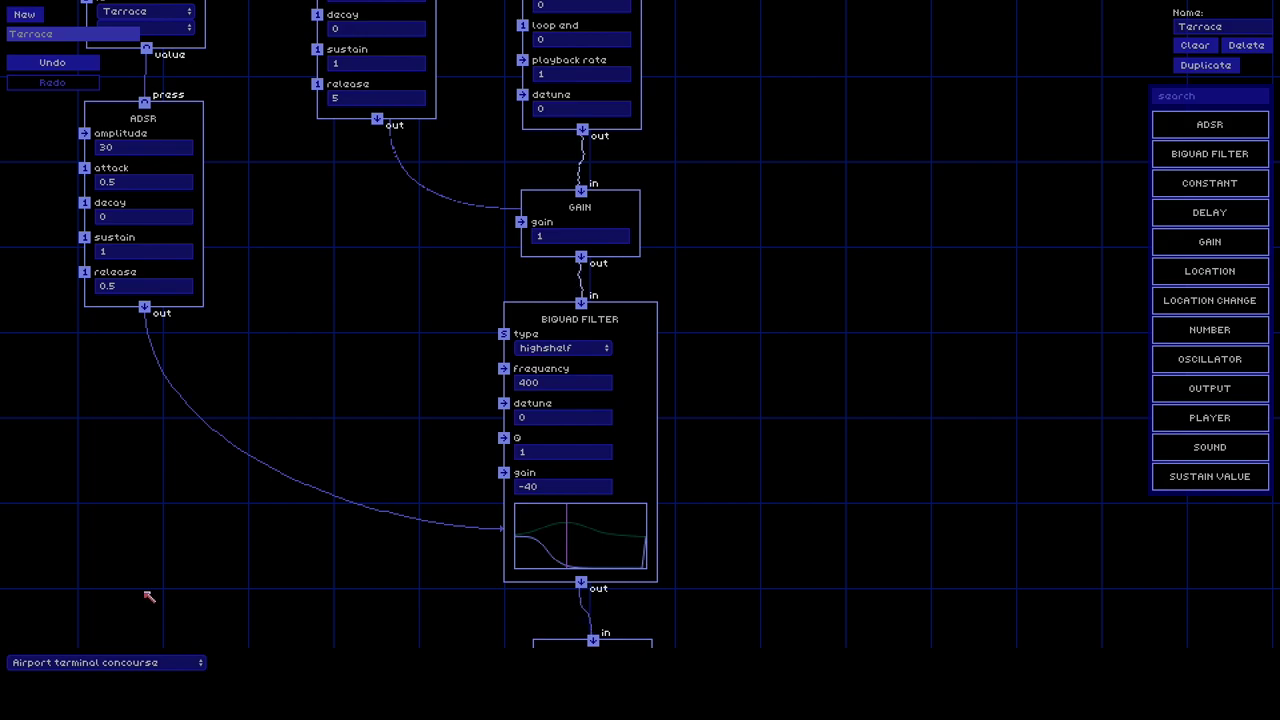
{"action": "left_click", "coordinate": [143, 662]}
{"action": "scroll", "coordinate": [157, 676], "scroll_direction": "down", "scroll_amount": 5}
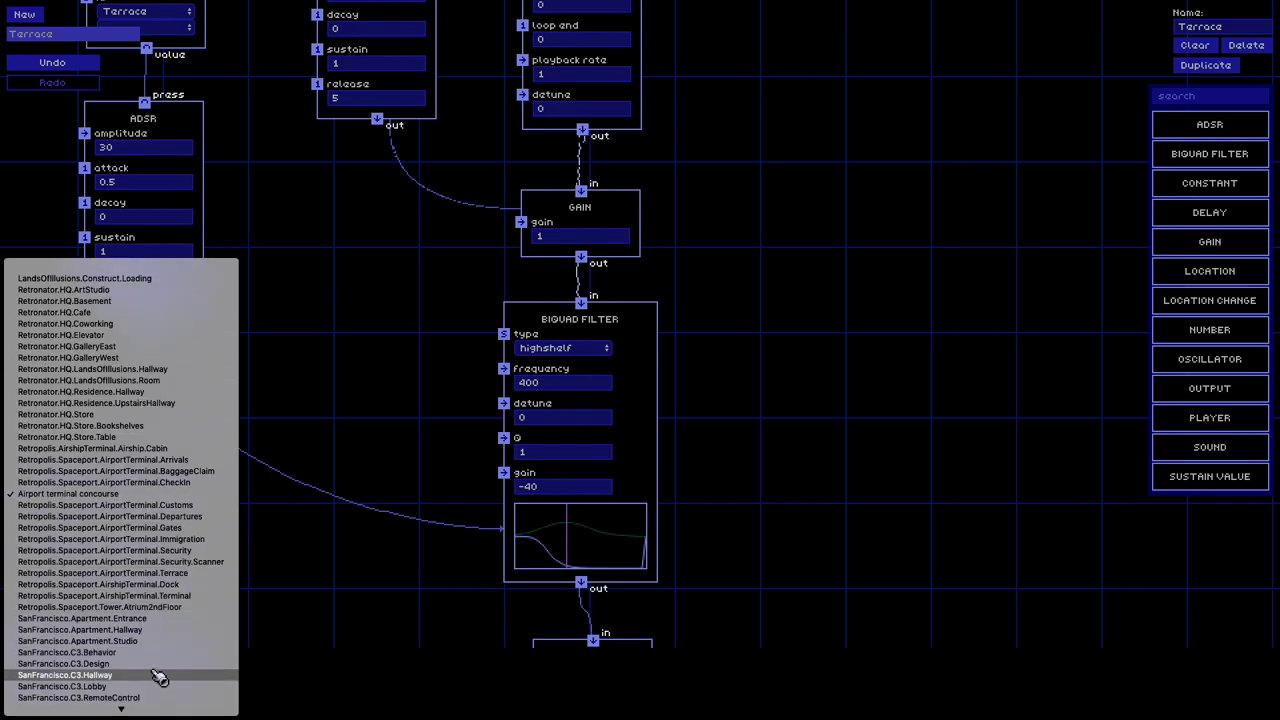
{"action": "left_click", "coordinate": [167, 573]}
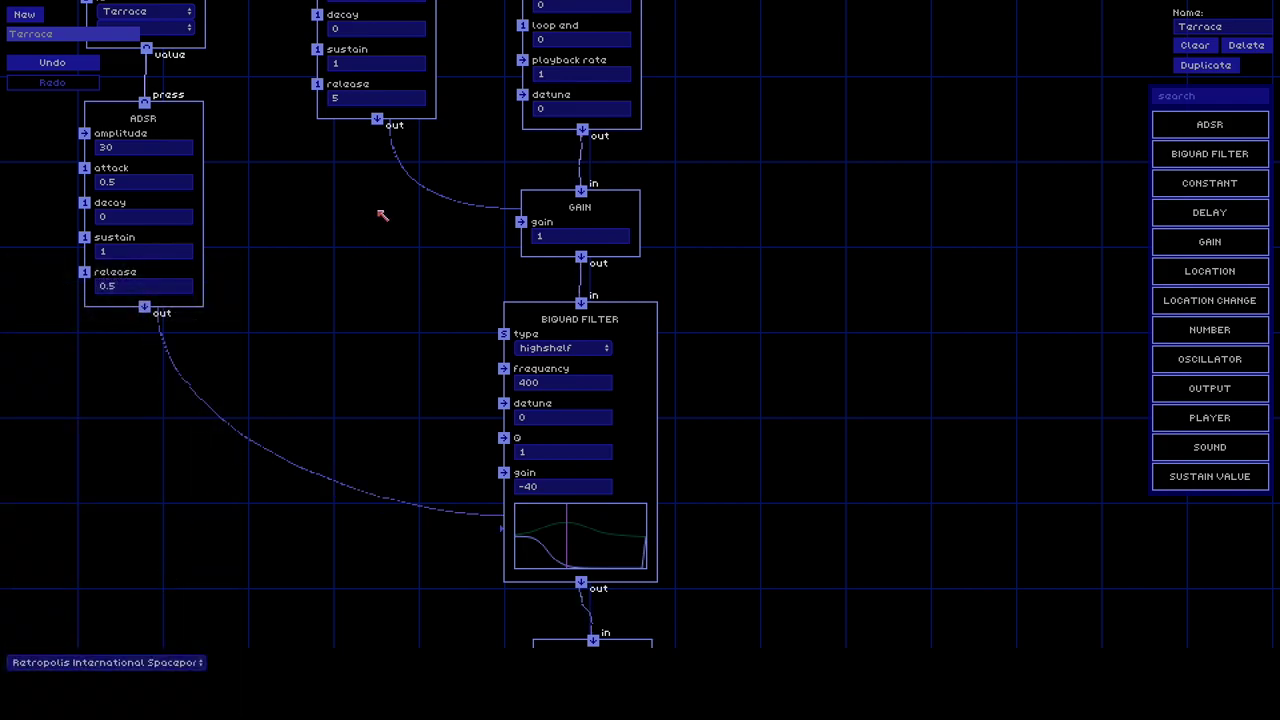
Test the fade-out by switching the current location to the Concourse and on to Customs.
{"action": "left_click", "coordinate": [166, 663]}
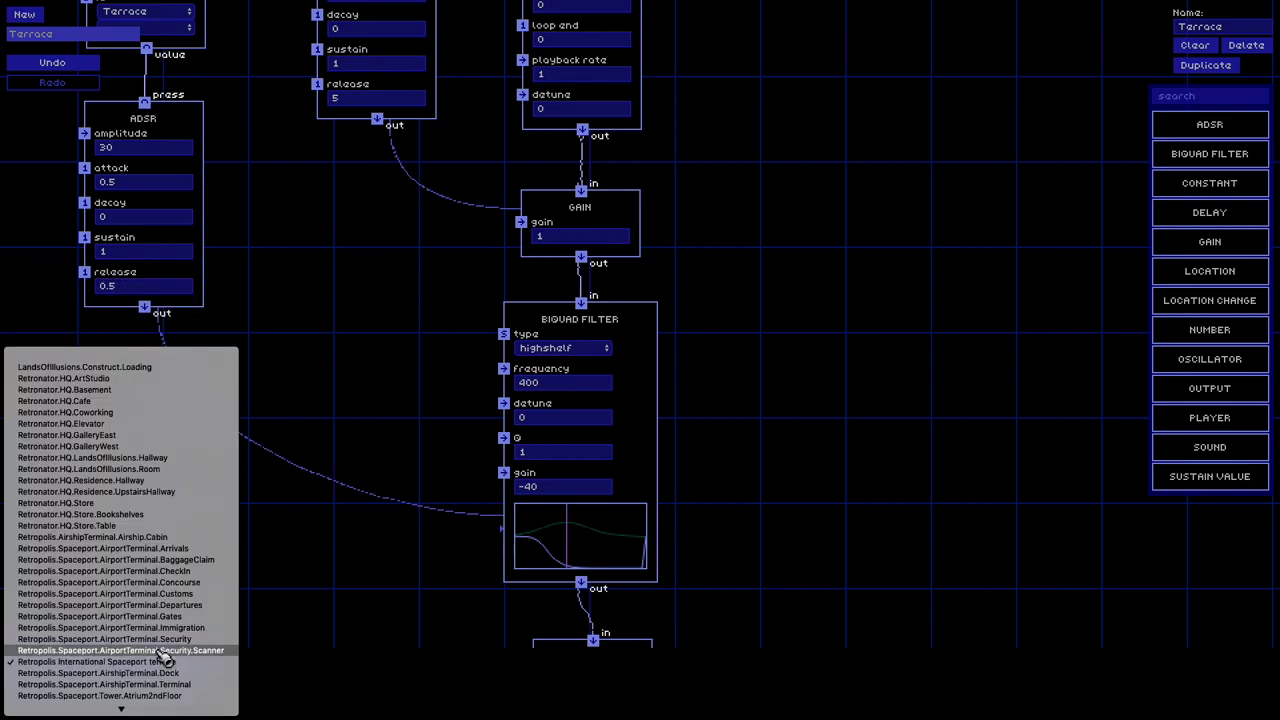
{"action": "left_click", "coordinate": [178, 582]}
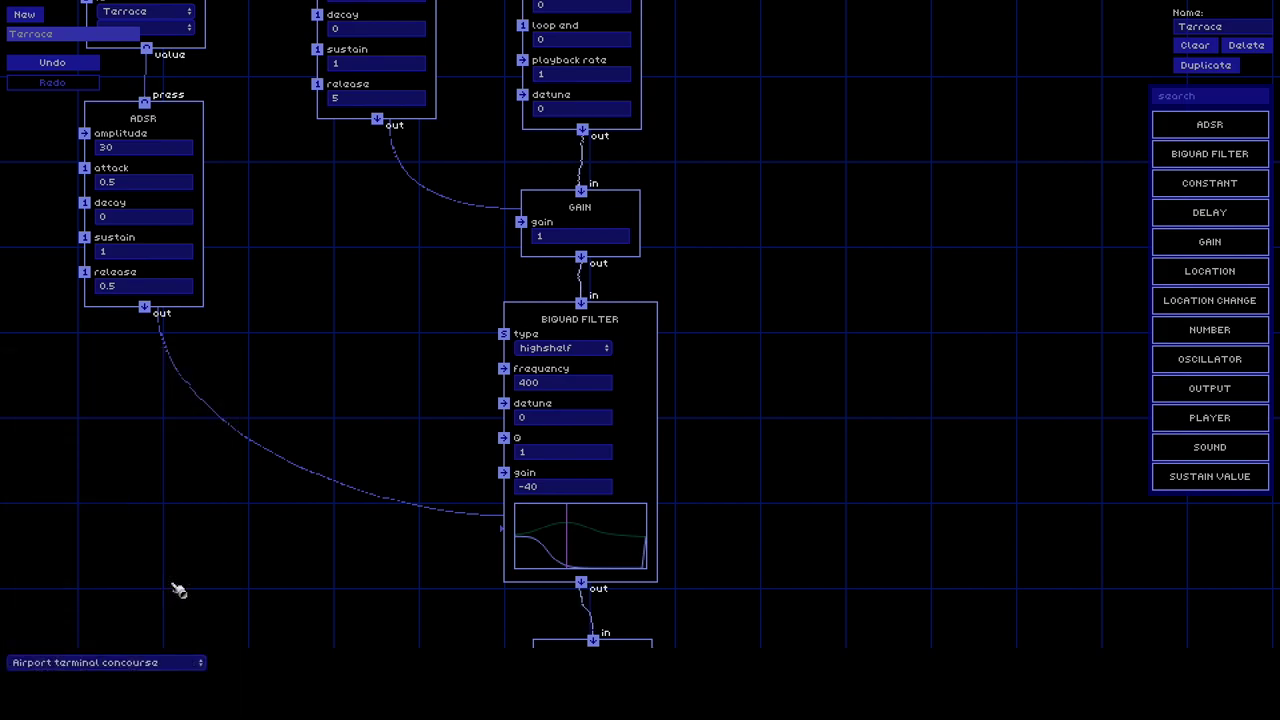
{"action": "left_click", "coordinate": [167, 661]}
{"action": "scroll", "coordinate": [172, 697], "scroll_direction": "down", "scroll_amount": 2}
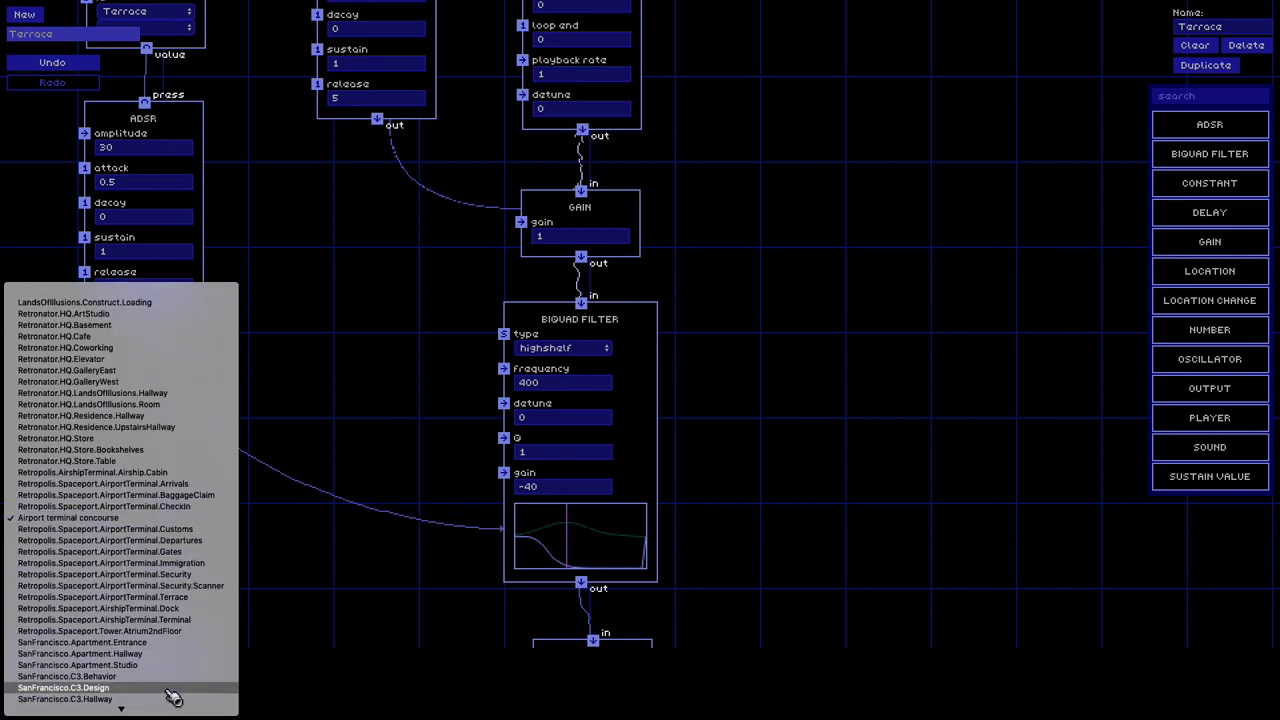
{"action": "left_click", "coordinate": [170, 529]}
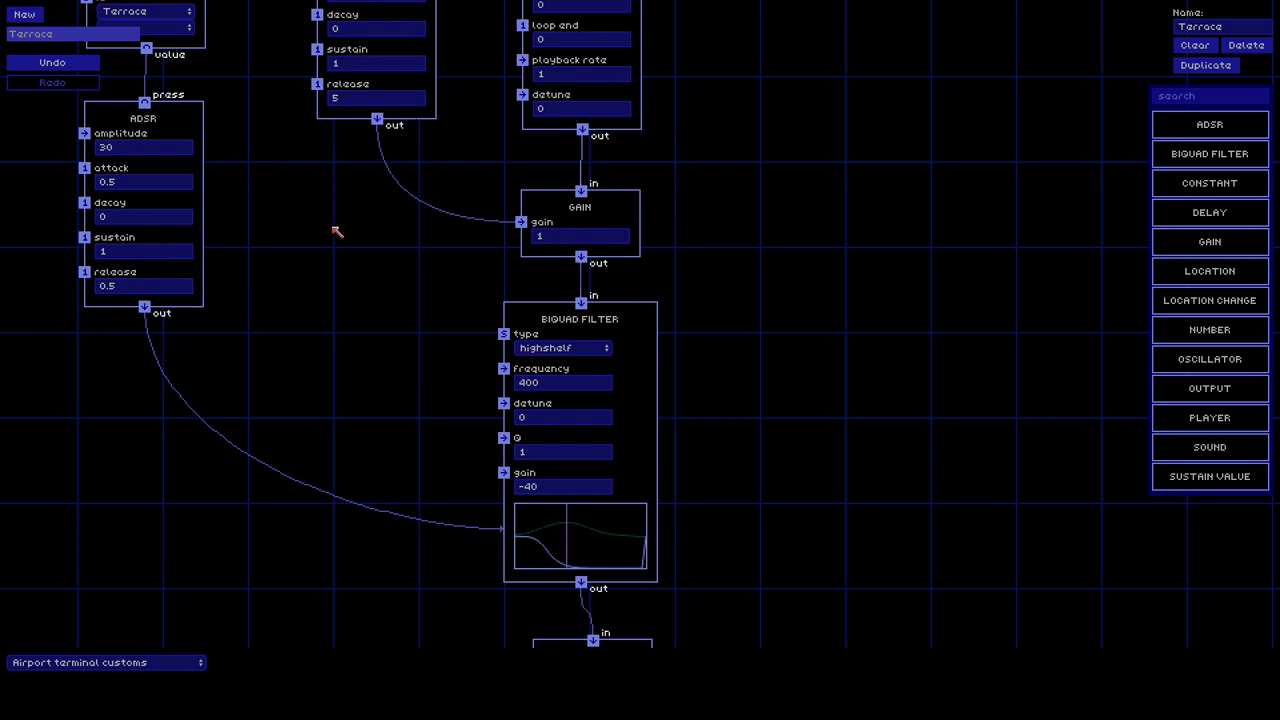
Set the volume ADSR's release and the Sustain Value's duration to 3, and drive both from a new Number node set to 3.
{"action": "scroll", "coordinate": [337, 232], "scroll_direction": "up", "scroll_amount": 3}
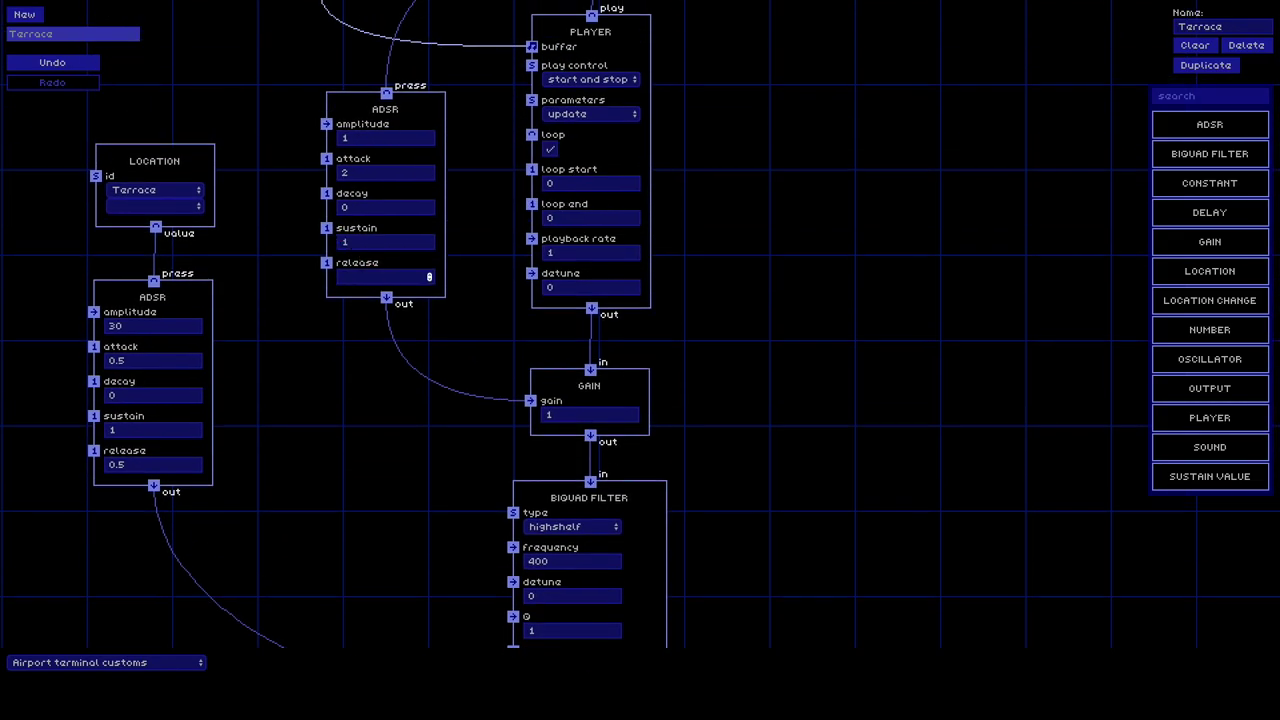
{"action": "scroll", "coordinate": [380, 335], "scroll_direction": "up", "scroll_amount": 4}
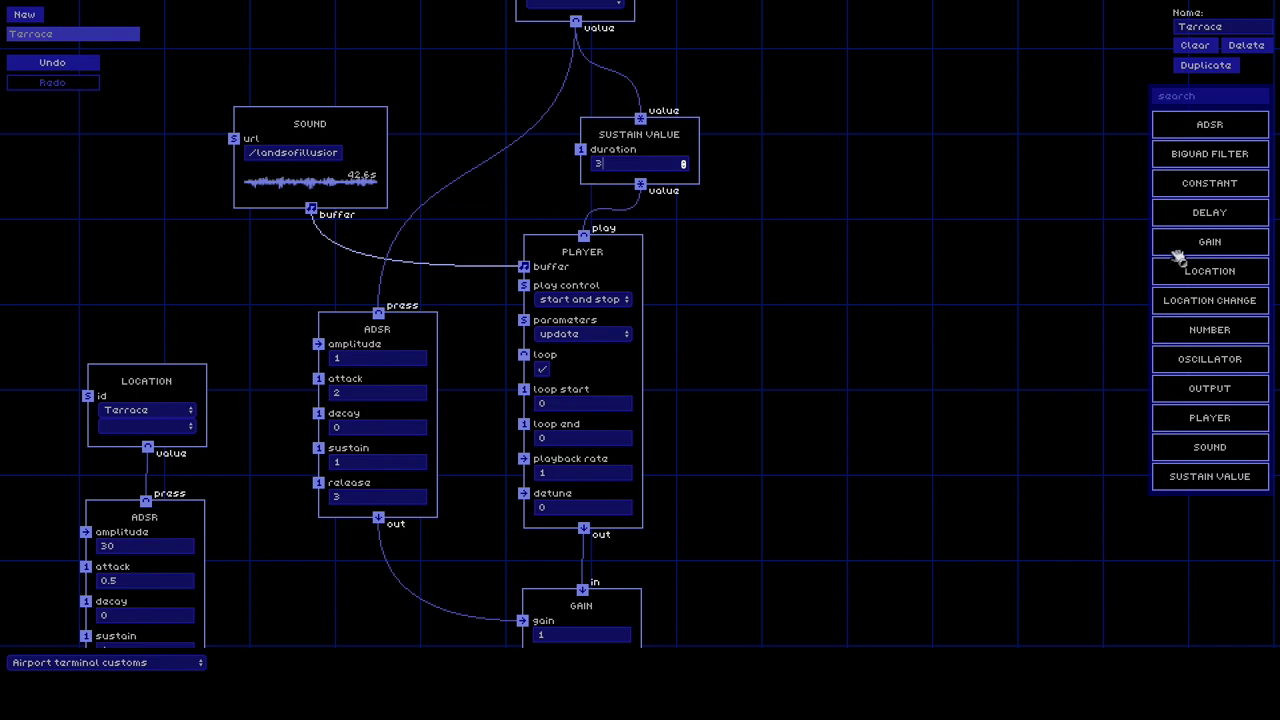
{"action": "left_click_drag", "start_coordinate": [1208, 345], "coordinate": [393, 40]}
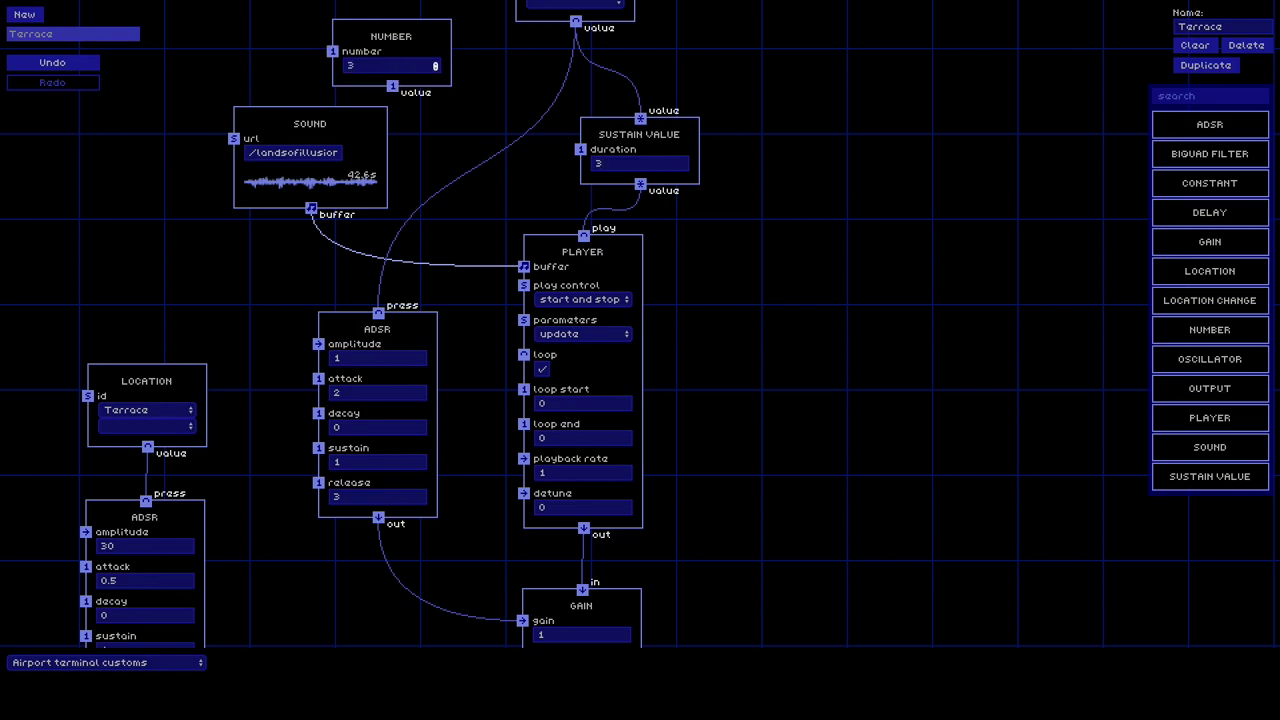
{"action": "left_click_drag", "start_coordinate": [392, 86], "coordinate": [580, 149]}
{"action": "left_click_drag", "start_coordinate": [392, 86], "coordinate": [318, 484]}
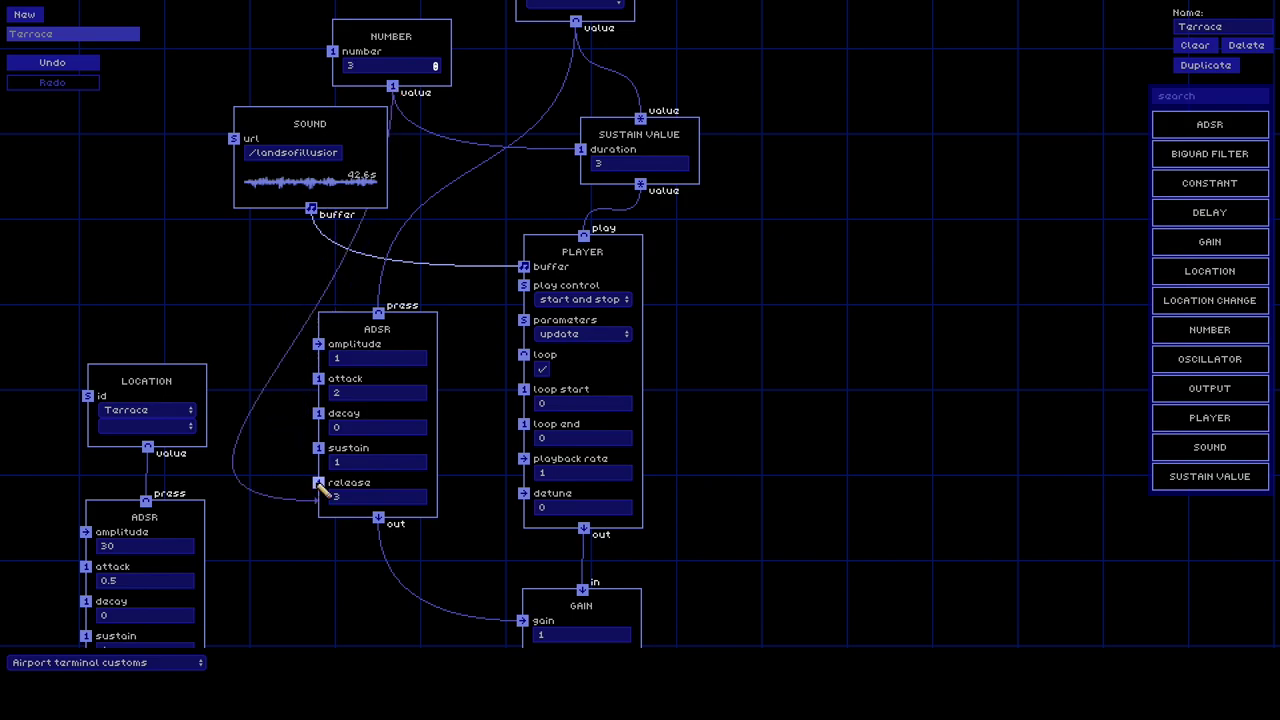
{"action": "scroll", "coordinate": [523, 134], "scroll_direction": "up", "scroll_amount": 2}
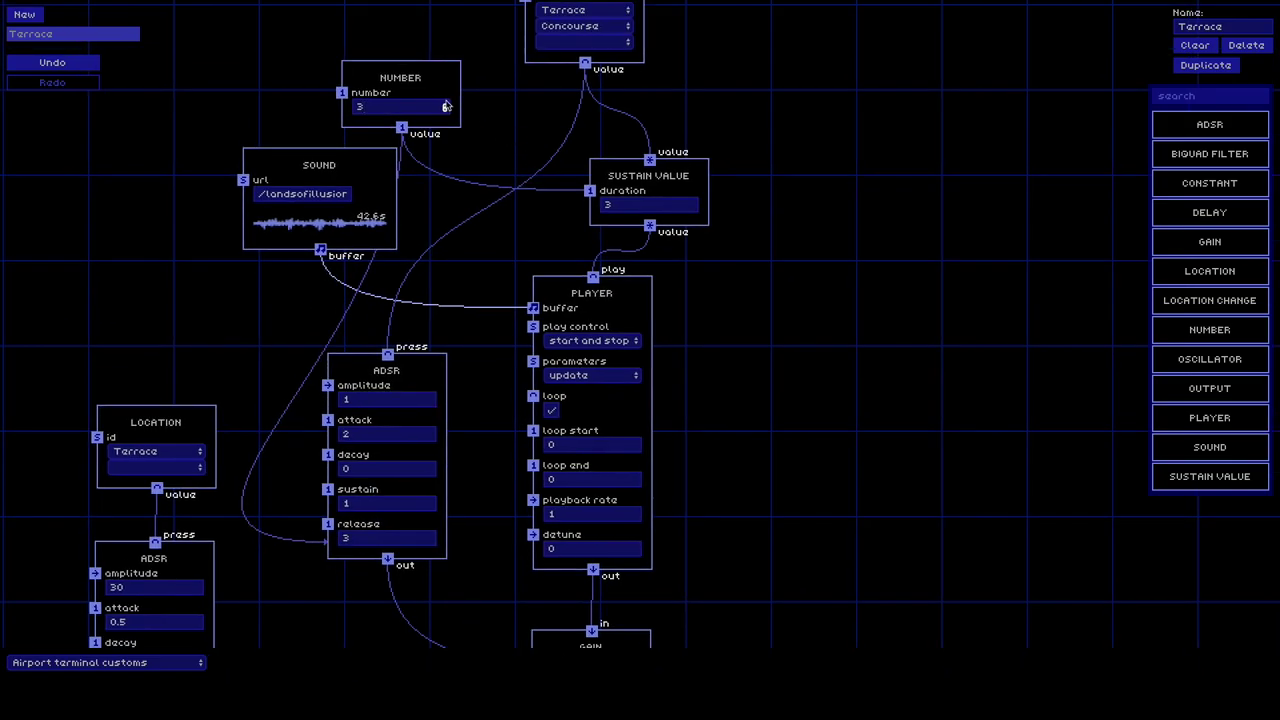
{"action": "left_click_drag", "start_coordinate": [443, 80], "coordinate": [455, 48]}
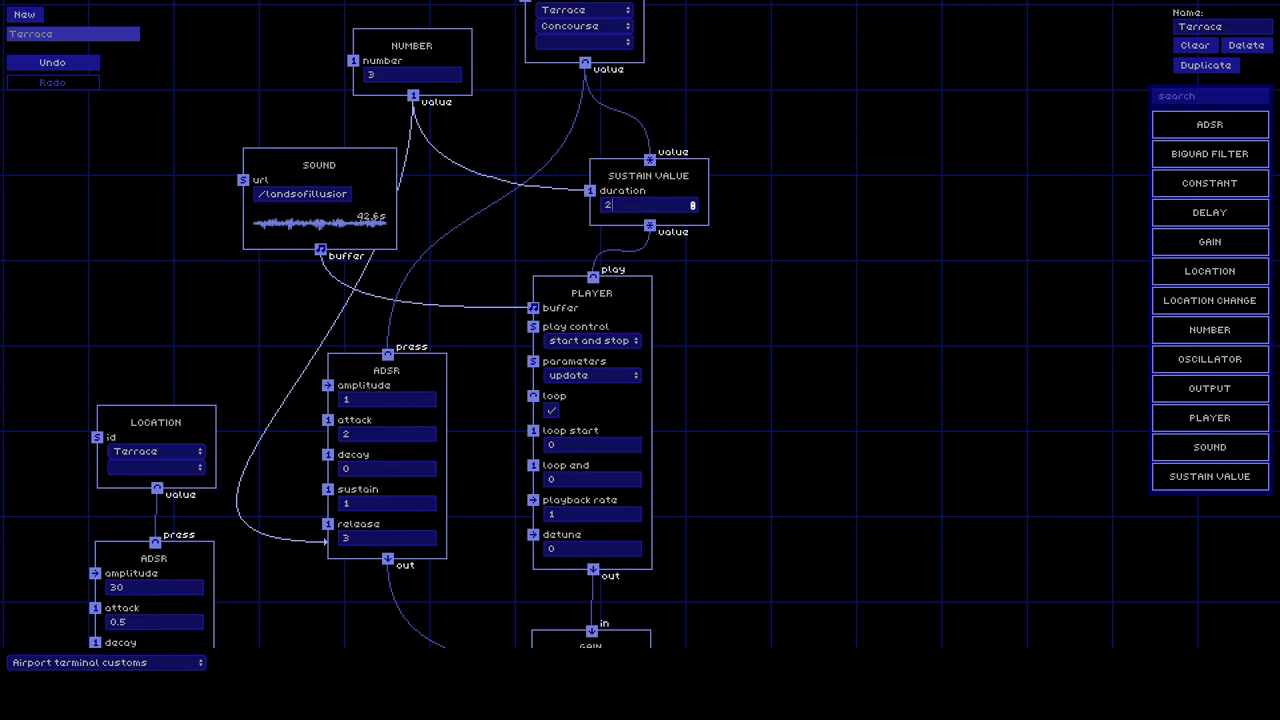
Set the Sustain Value's duration to 5 and finally 15, switching the current location to the Terrace and on to the airport terminal check-in.
{"action": "left_click", "coordinate": [163, 663]}
{"action": "scroll", "coordinate": [172, 640], "scroll_direction": "down", "scroll_amount": 3}
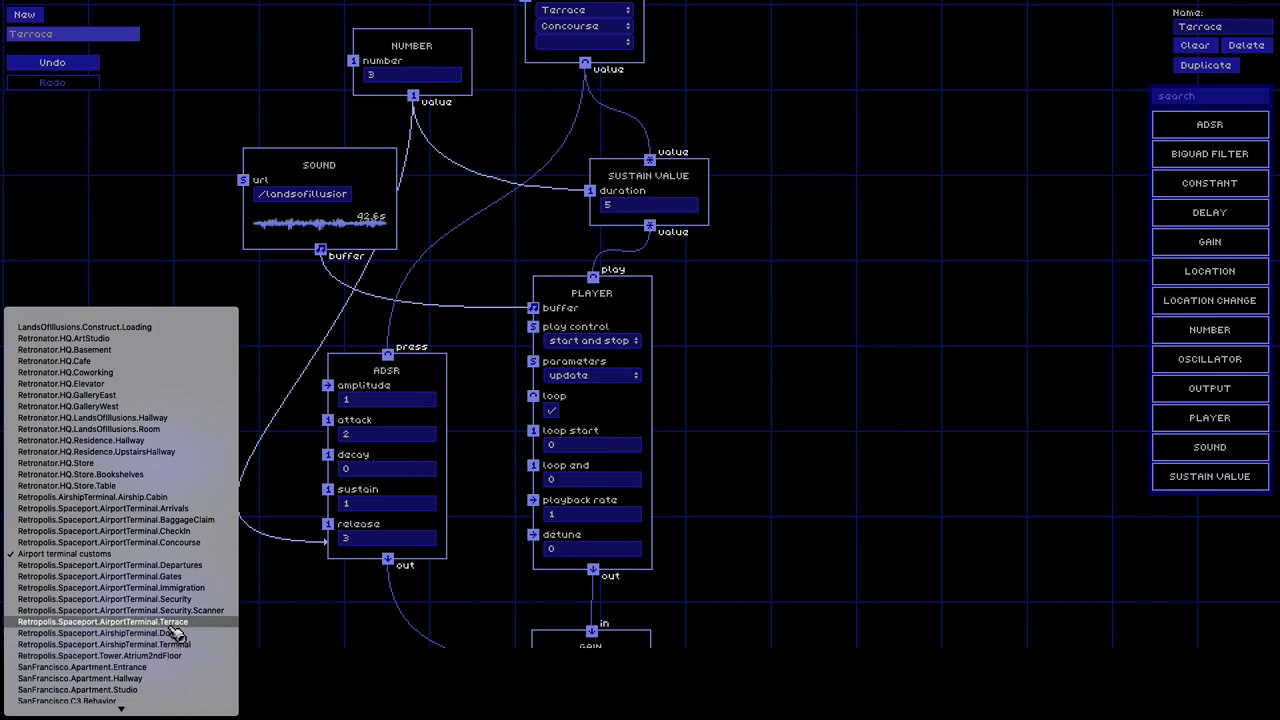
{"action": "left_click", "coordinate": [172, 623]}
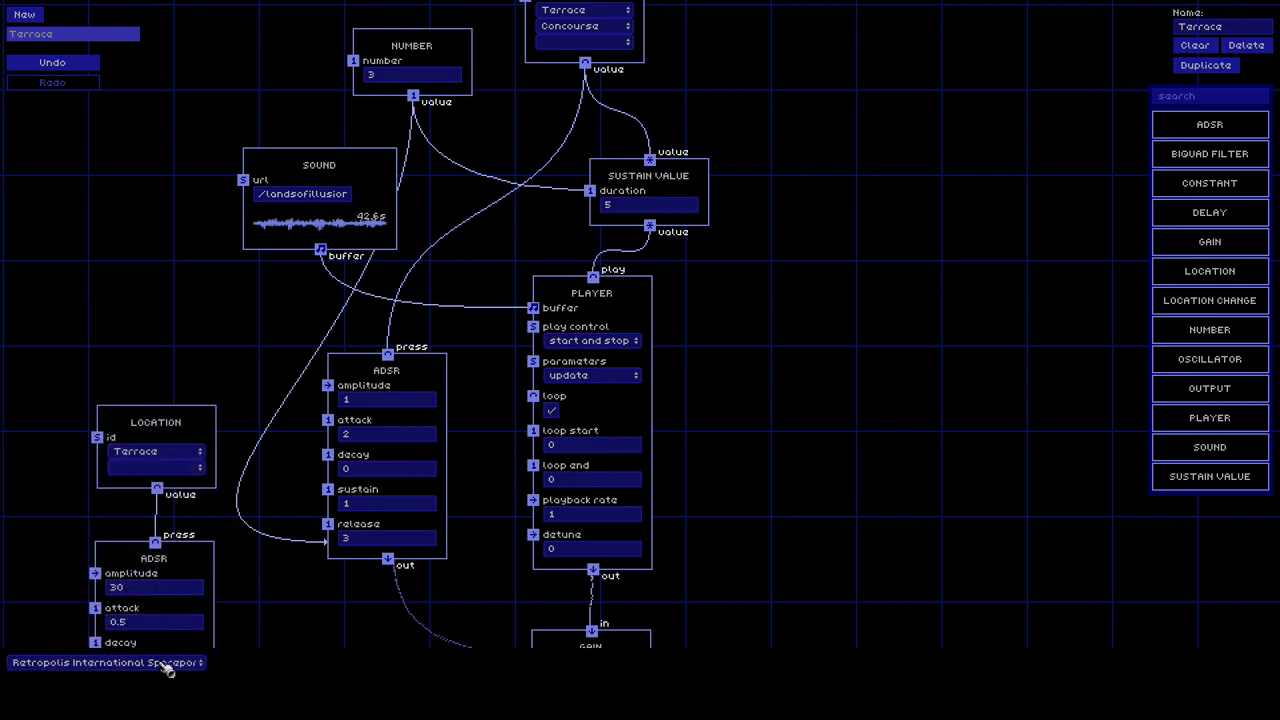
{"action": "left_click", "coordinate": [167, 663]}
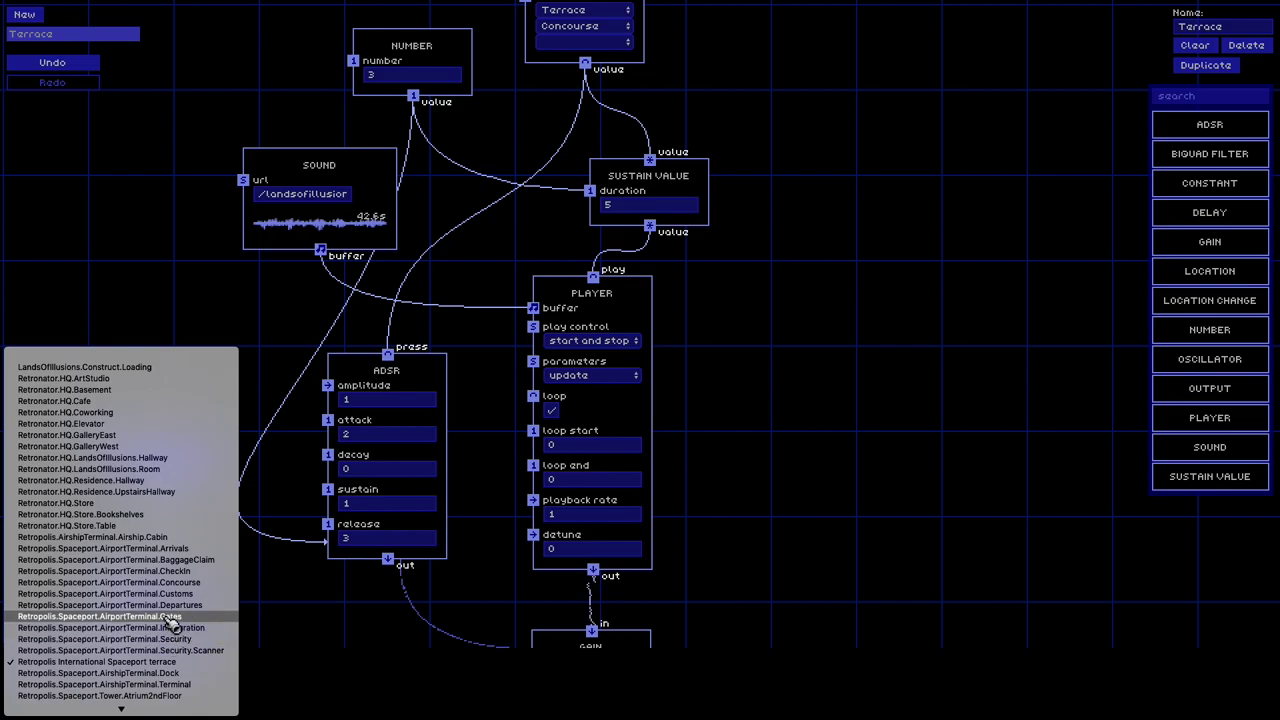
{"action": "left_click", "coordinate": [172, 622]}
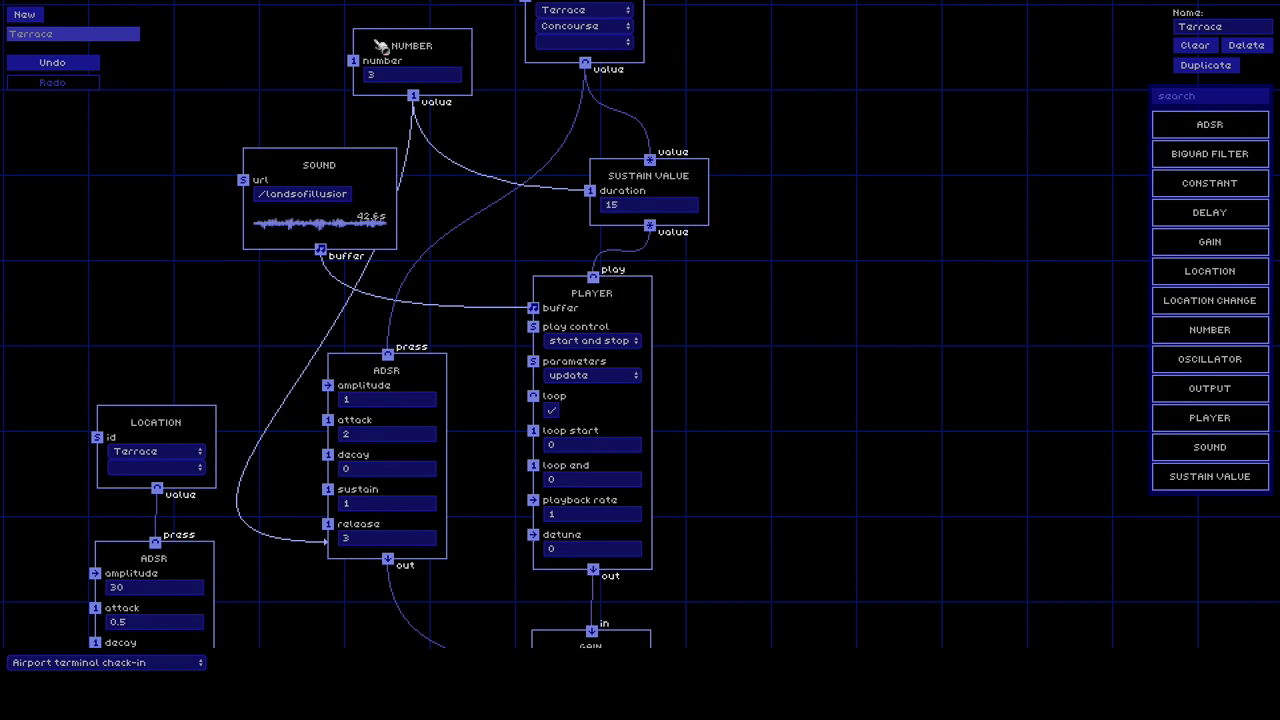
Move the Number node up and to the right, clear of the Sound node.
{"action": "left_click_drag", "start_coordinate": [432, 52], "coordinate": [460, 40]}
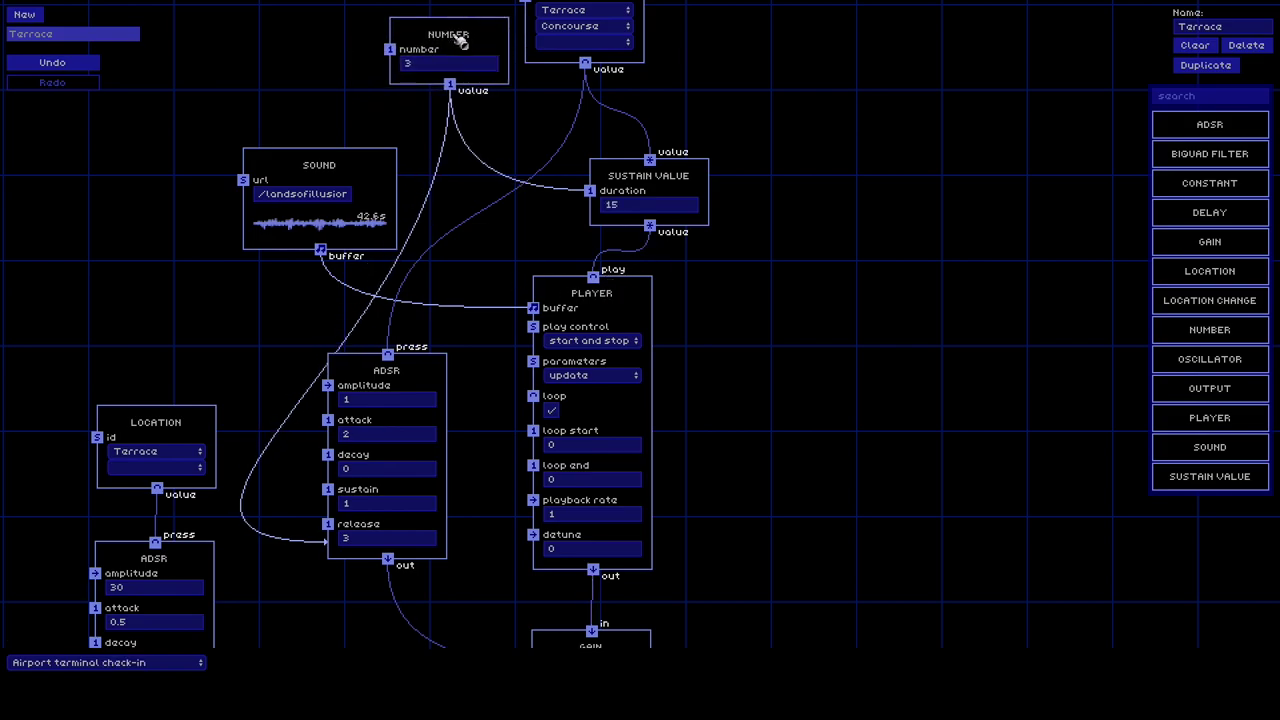
{"action": "left_click", "coordinate": [826, 245]}
{"action": "scroll", "coordinate": [447, 589], "scroll_direction": "down", "scroll_amount": 4}
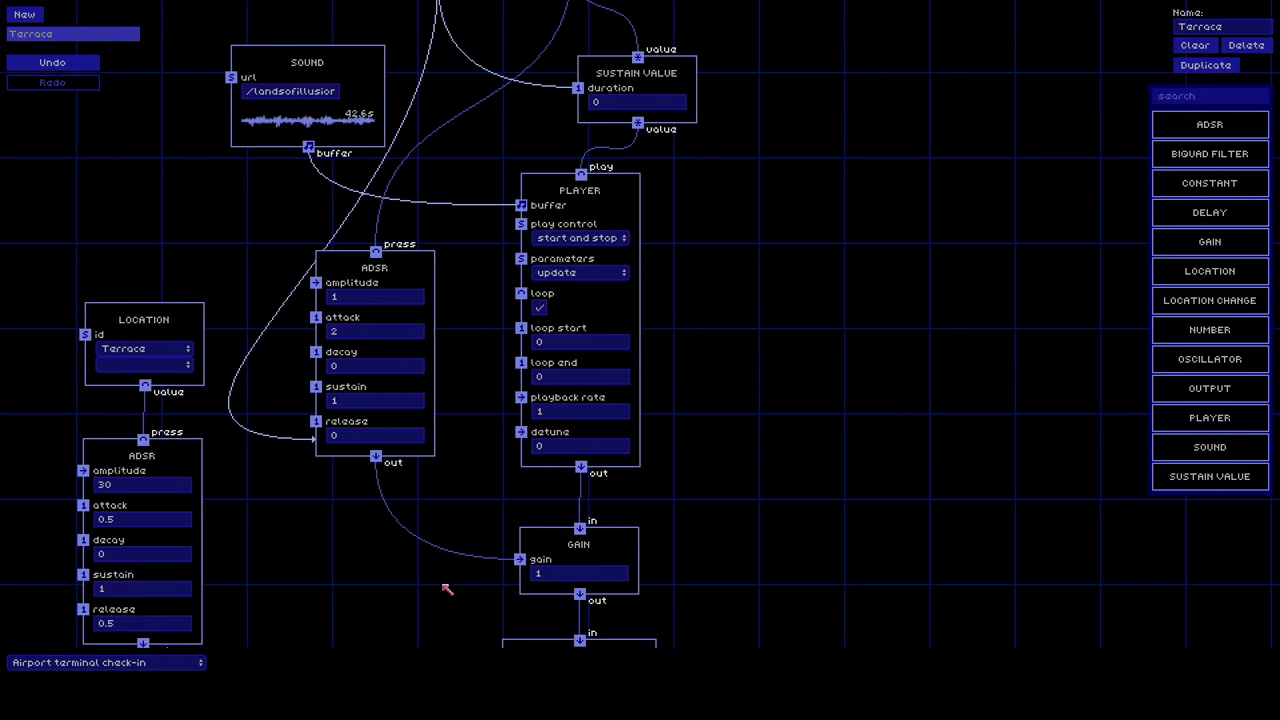
{"action": "scroll", "coordinate": [447, 589], "scroll_direction": "up", "scroll_amount": 5}
{"action": "scroll", "coordinate": [447, 589], "scroll_direction": "up", "scroll_amount": 1}
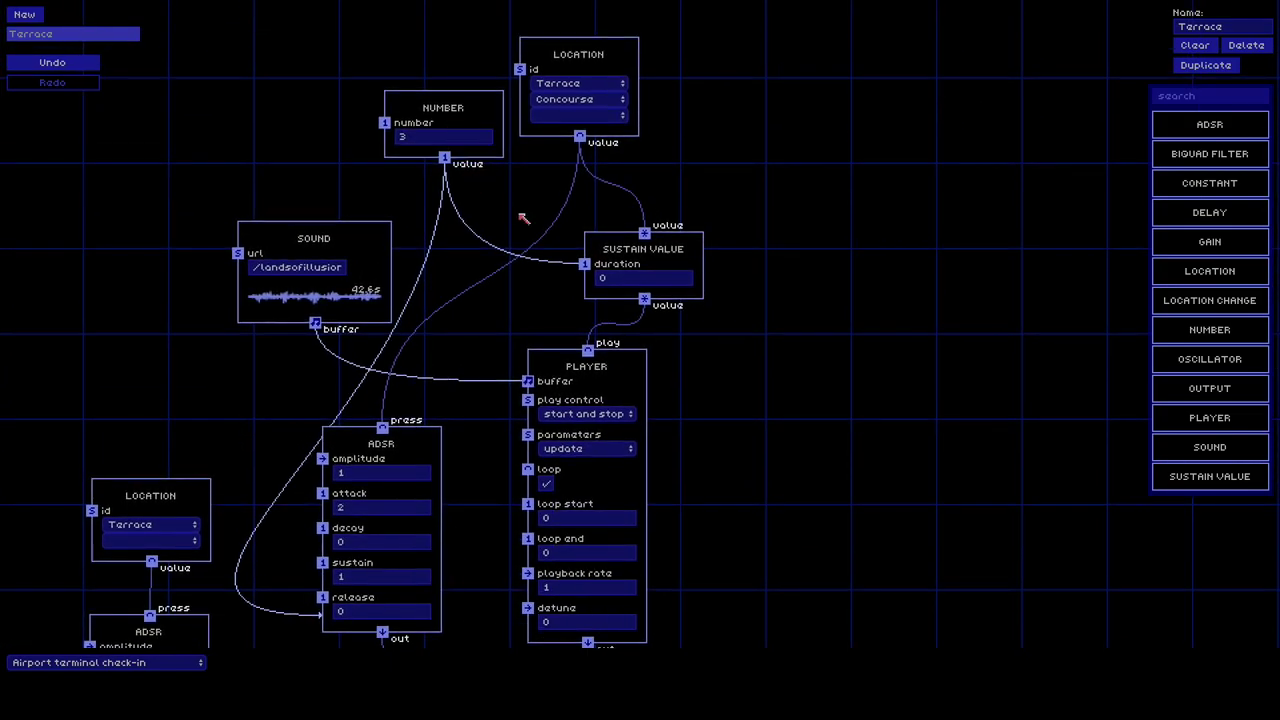
{"action": "scroll", "coordinate": [443, 380], "scroll_direction": "down", "scroll_amount": 5}
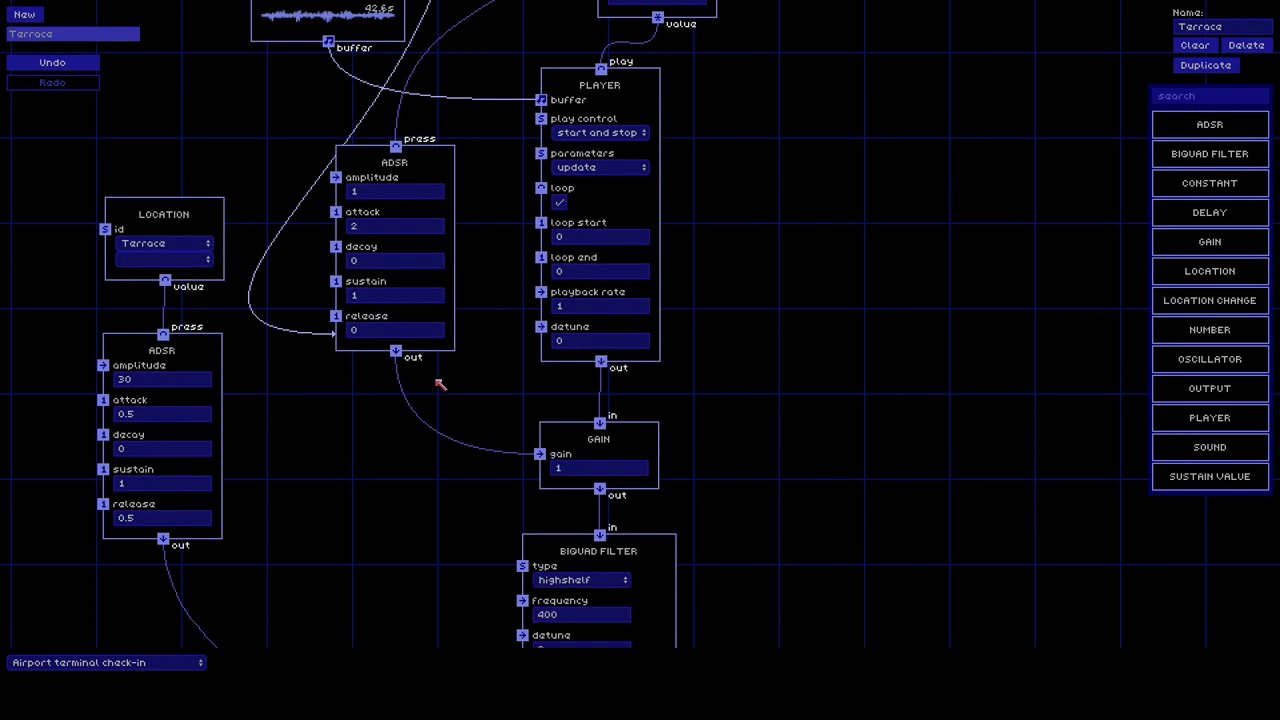
{"action": "scroll", "coordinate": [410, 457], "scroll_direction": "down", "scroll_amount": 3}
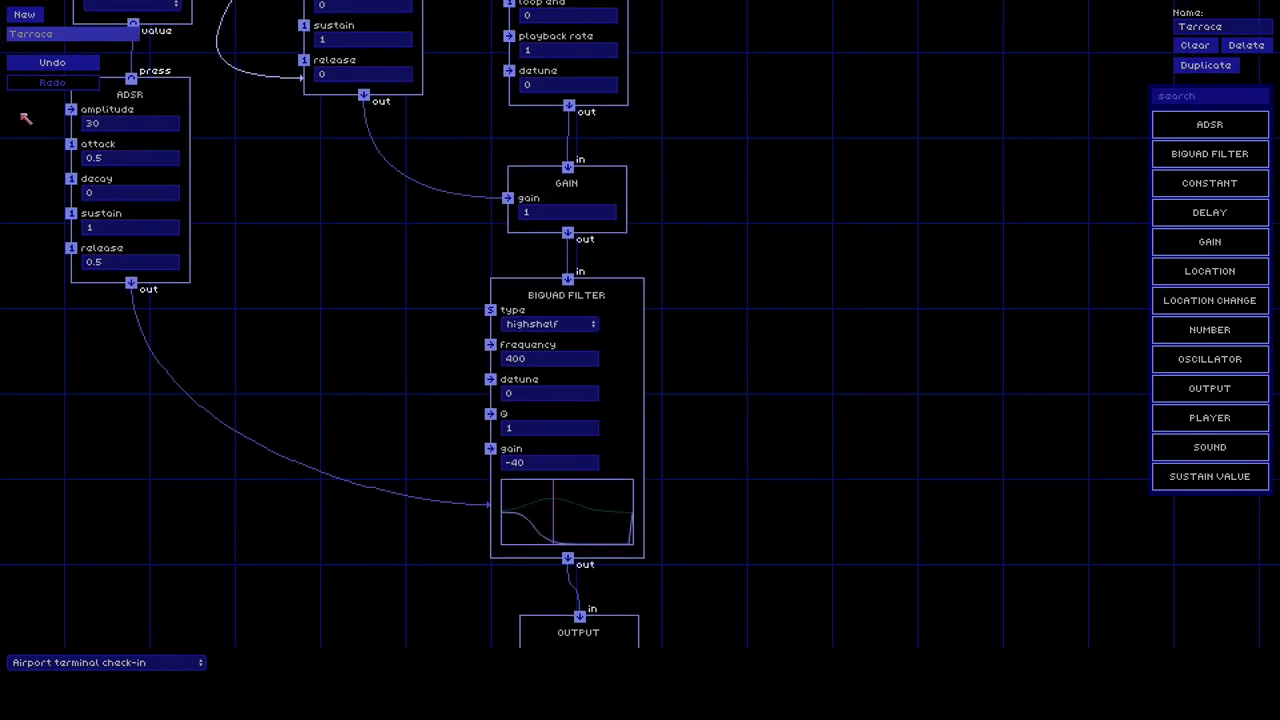
Switch the current location from the airport terminal check-in to the Concourse to test the muffled sound.
{"action": "left_click", "coordinate": [138, 665]}
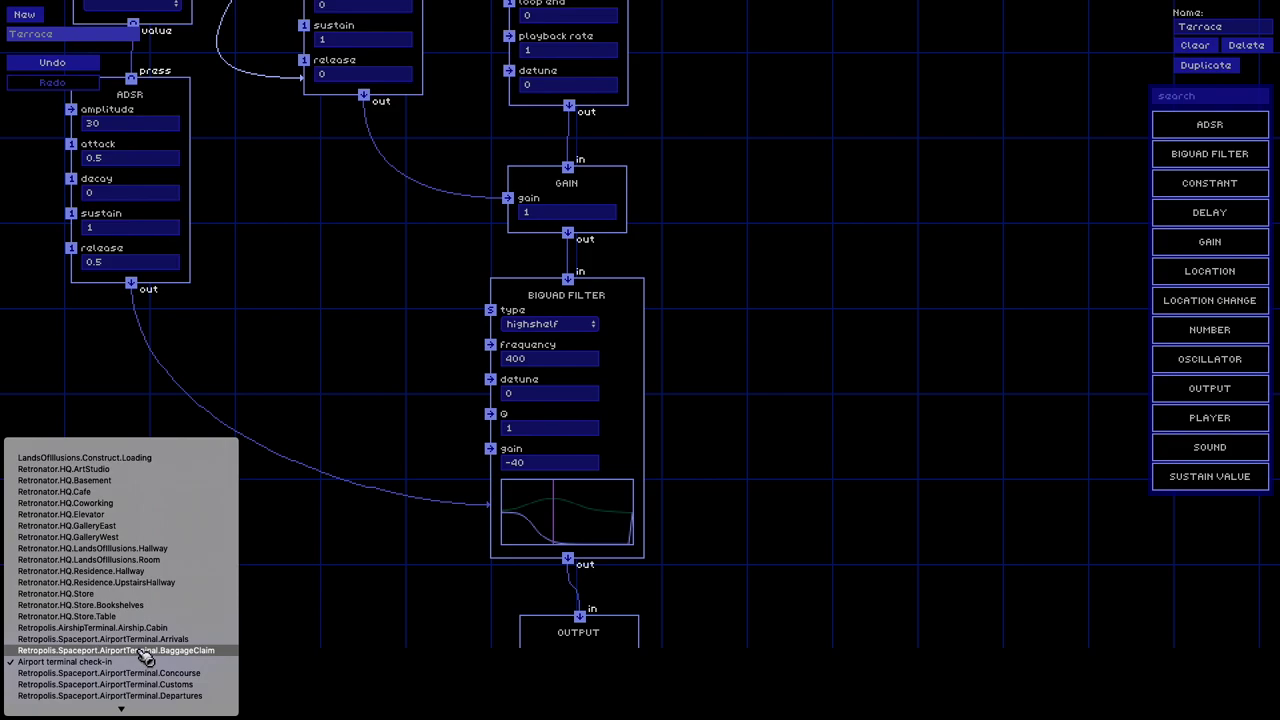
{"action": "scroll", "coordinate": [145, 660], "scroll_direction": "down", "scroll_amount": 1}
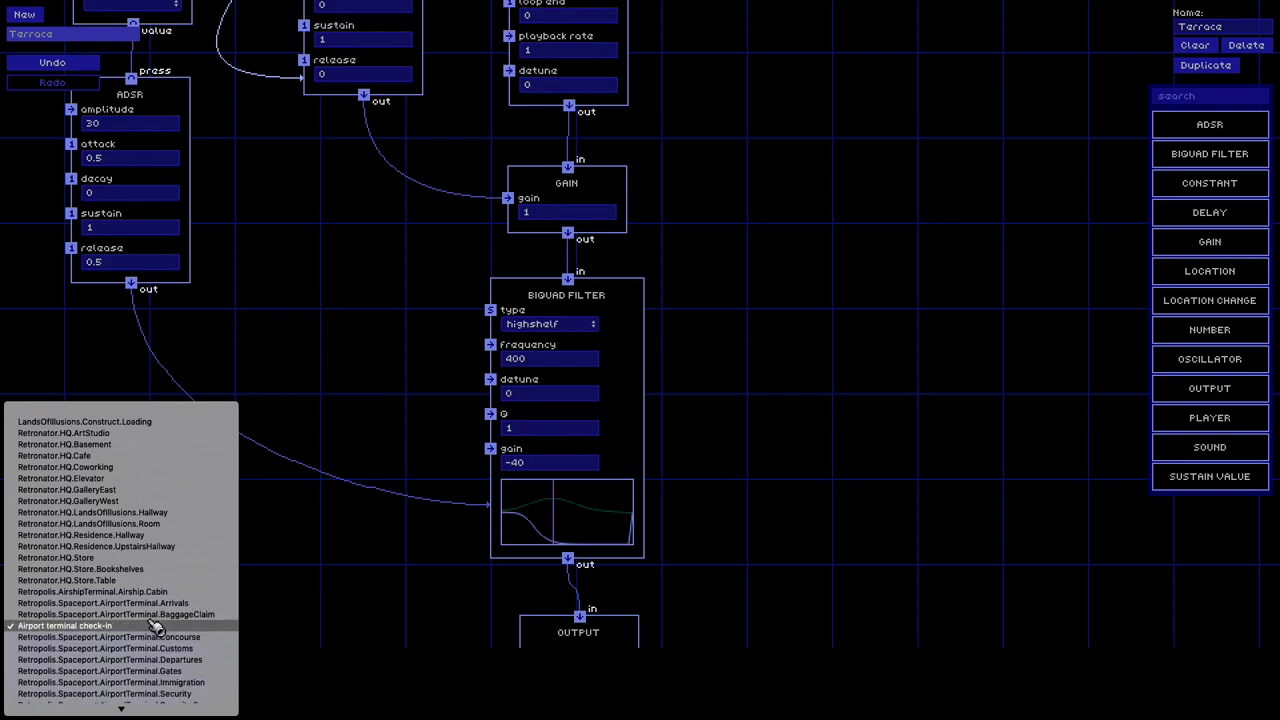
{"action": "scroll", "coordinate": [150, 650], "scroll_direction": "down", "scroll_amount": 2}
{"action": "left_click", "coordinate": [168, 577]}
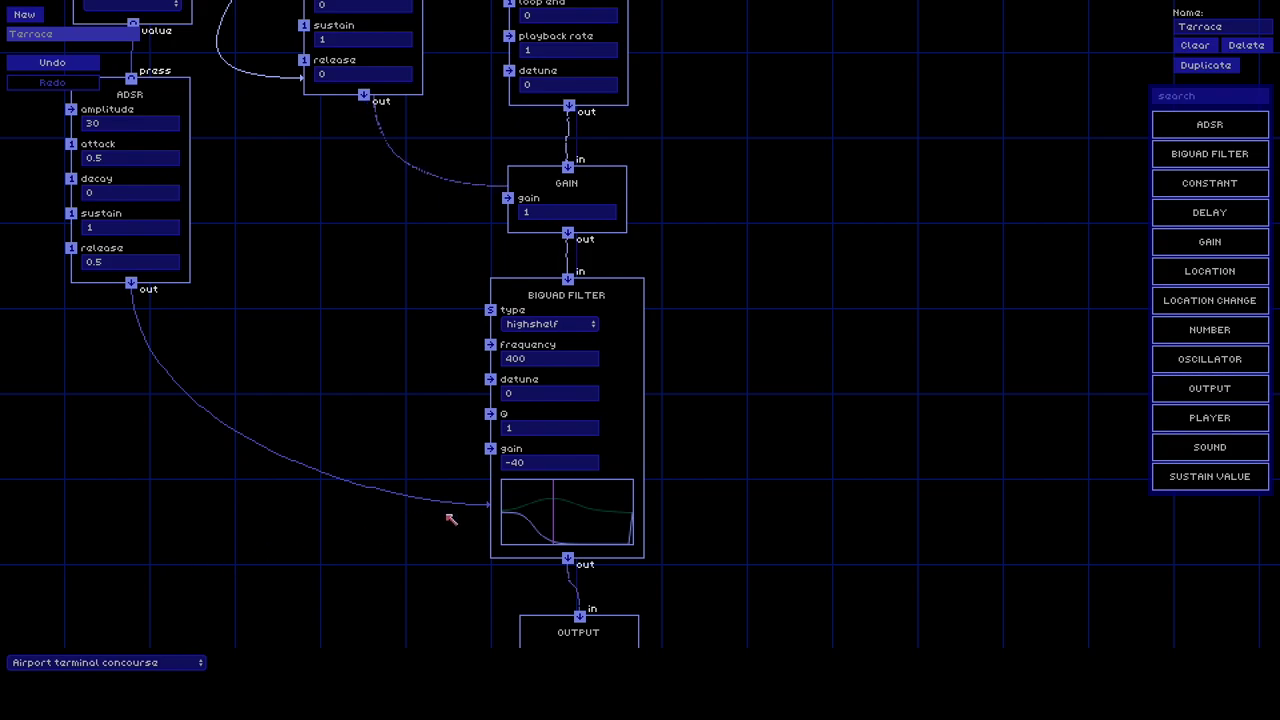
Move the Output node further down and shift the Biquad Filter node to the lower right of the Gain node.
{"action": "scroll", "coordinate": [514, 589], "scroll_direction": "down", "scroll_amount": 3}
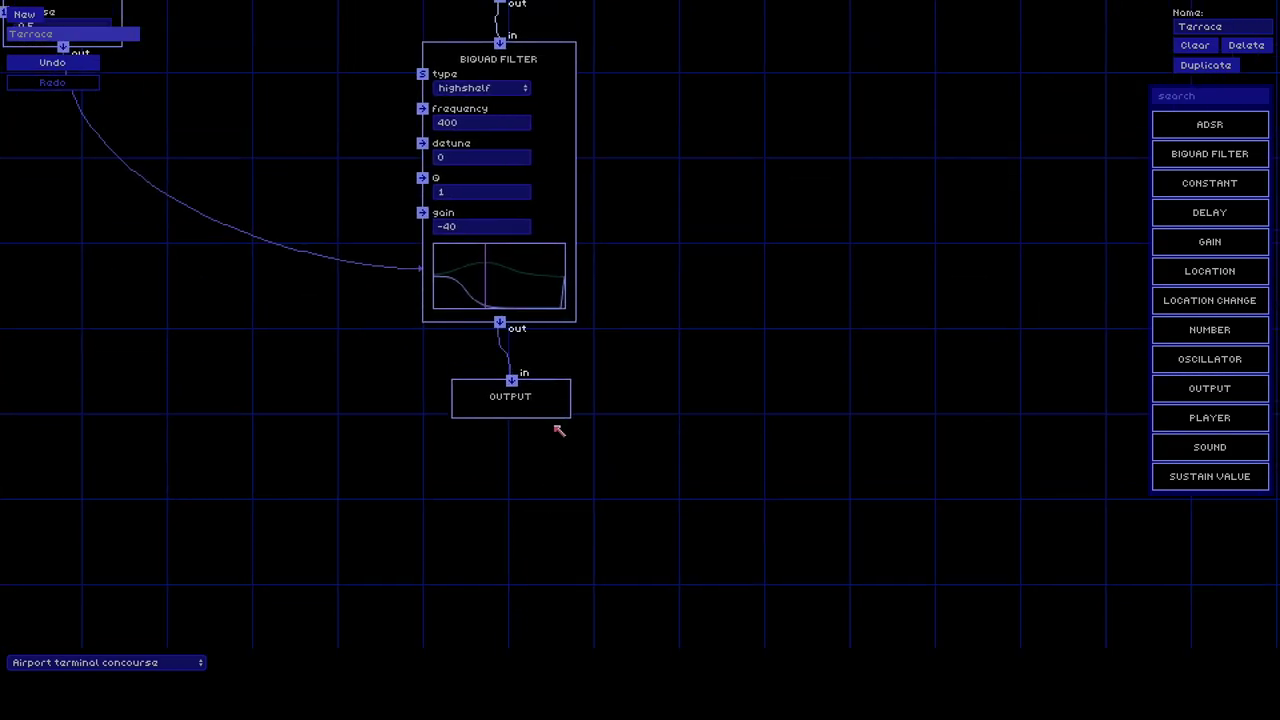
{"action": "left_click_drag", "start_coordinate": [557, 406], "coordinate": [553, 503]}
{"action": "left_click", "coordinate": [553, 503]}
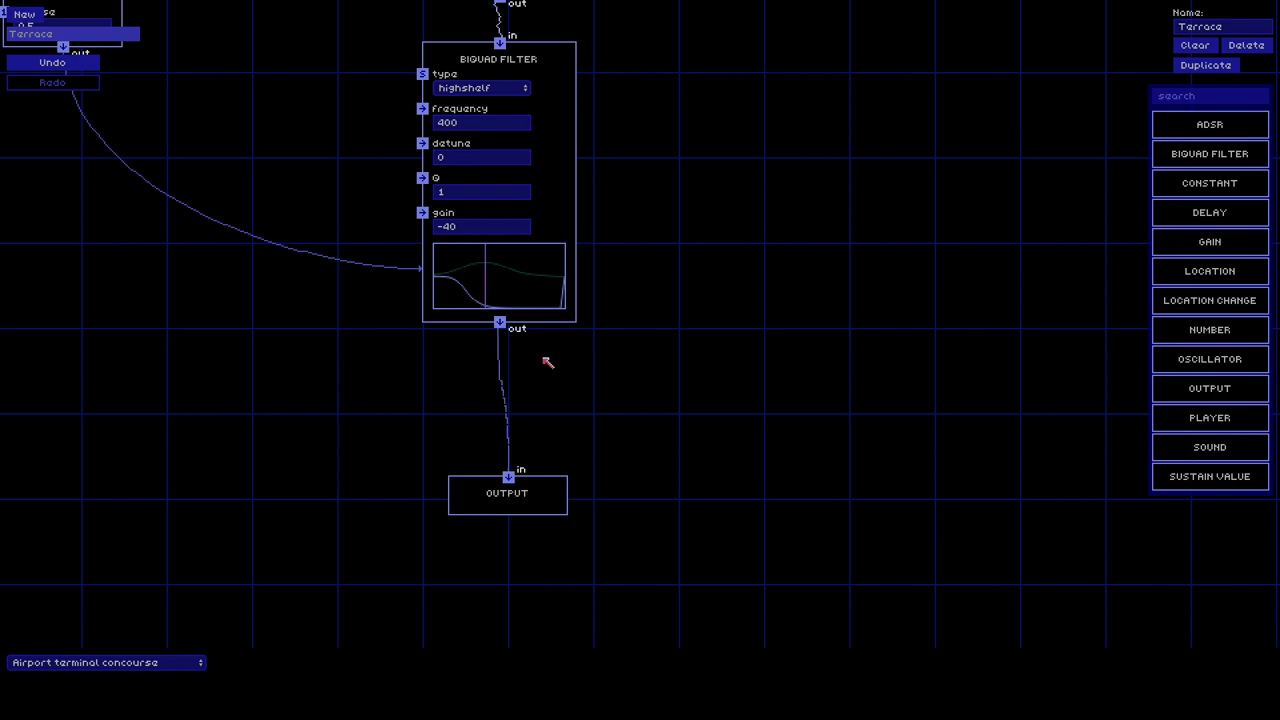
{"action": "scroll", "coordinate": [546, 360], "scroll_direction": "up", "scroll_amount": 1}
{"action": "left_click_drag", "start_coordinate": [568, 186], "coordinate": [651, 217]}
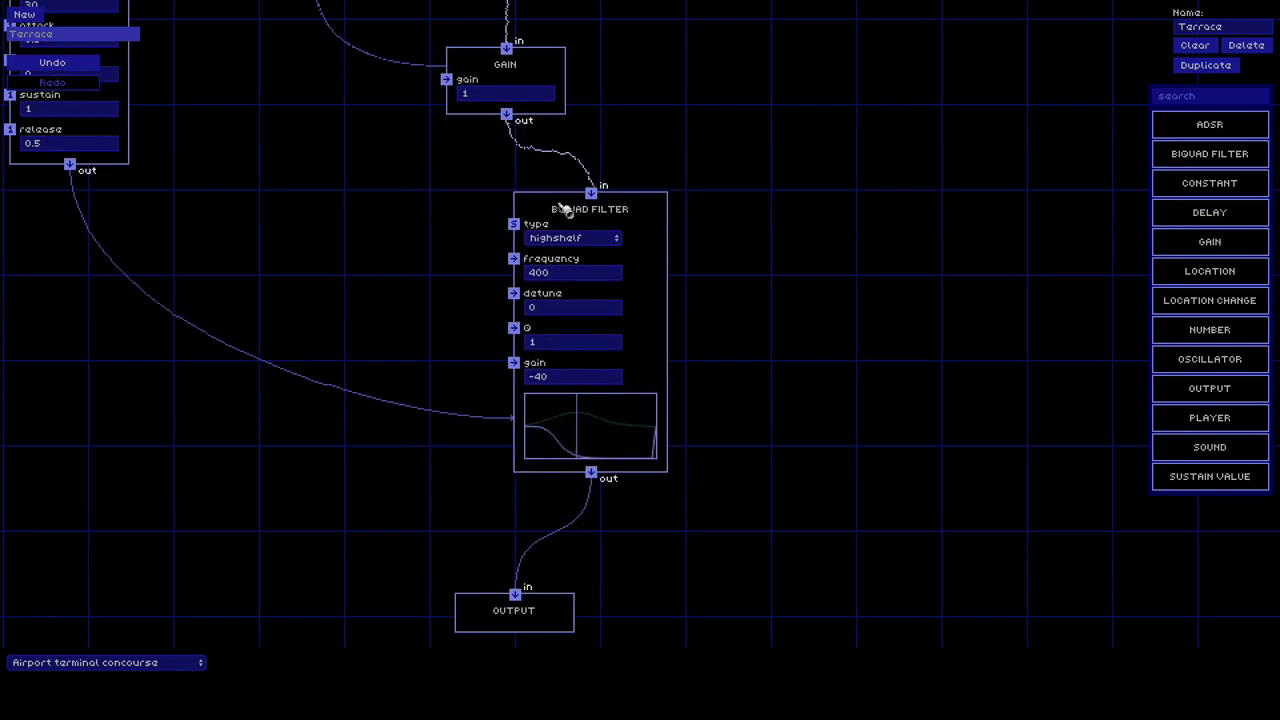
{"action": "left_click_drag", "start_coordinate": [558, 206], "coordinate": [538, 208]}
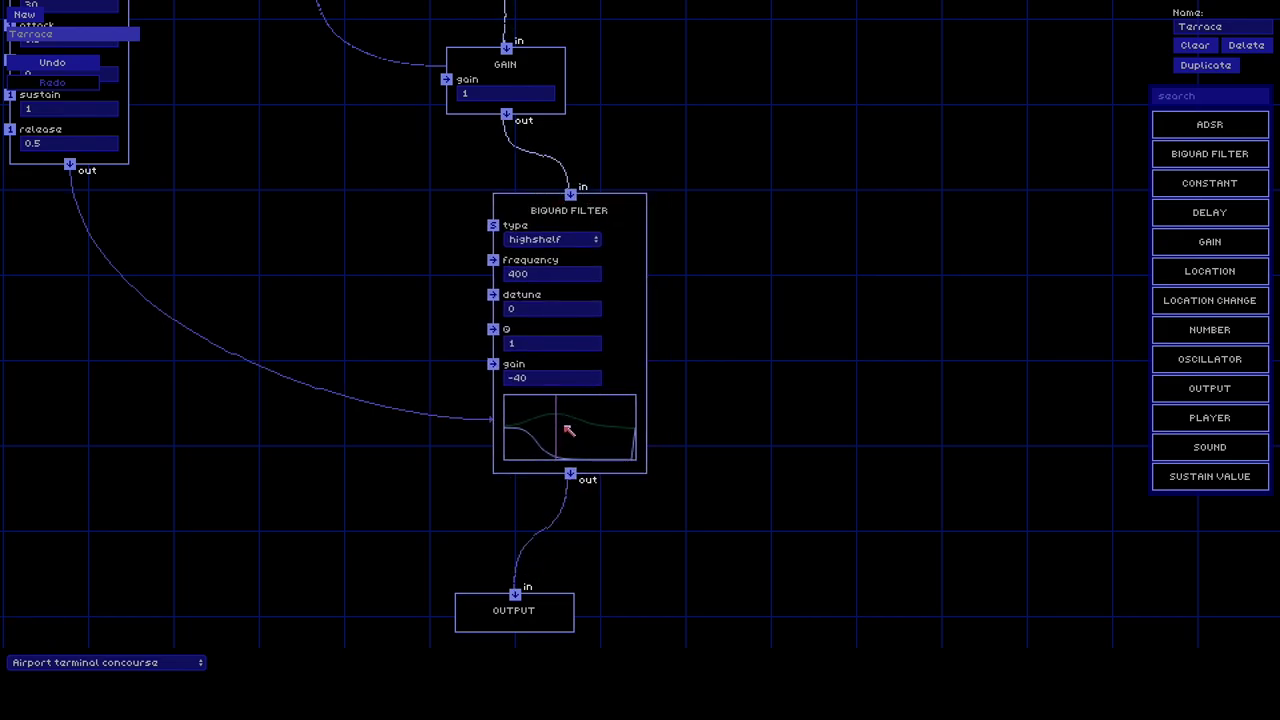
Switch the current location to the Terrace and move the Output node to the right, beneath the Biquad Filter.
{"action": "left_click", "coordinate": [168, 668]}
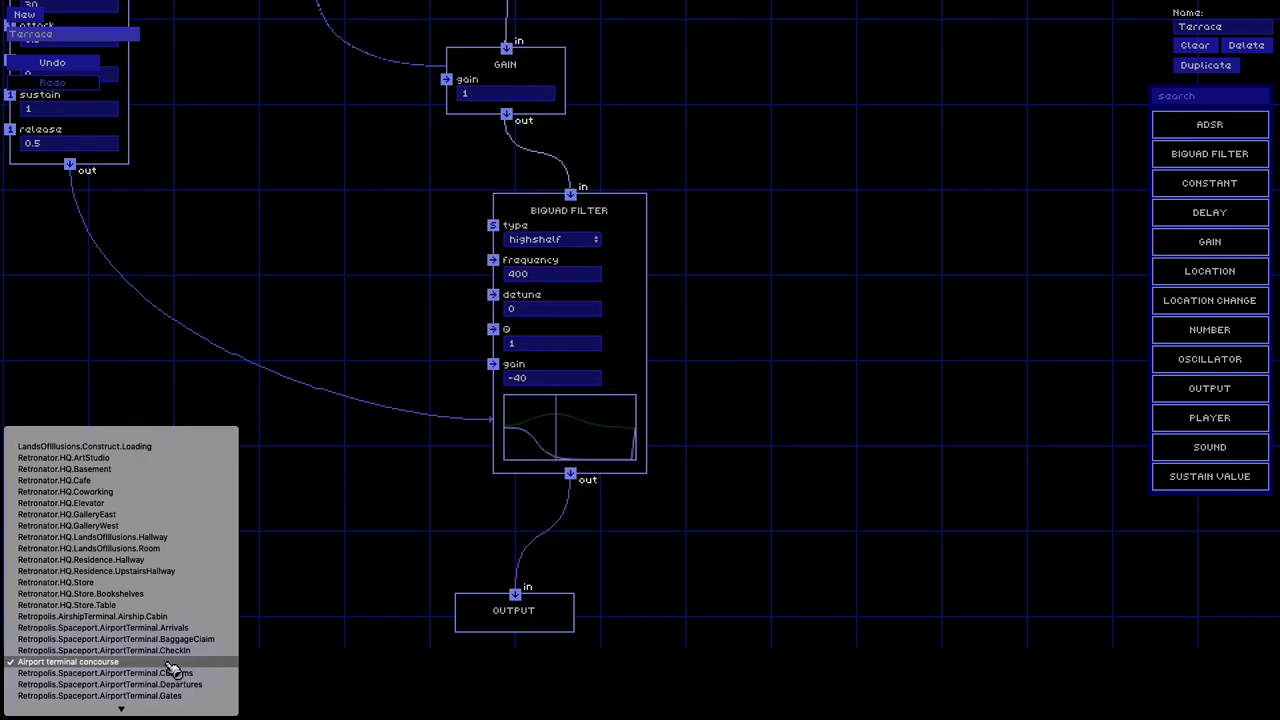
{"action": "left_click", "coordinate": [182, 588]}
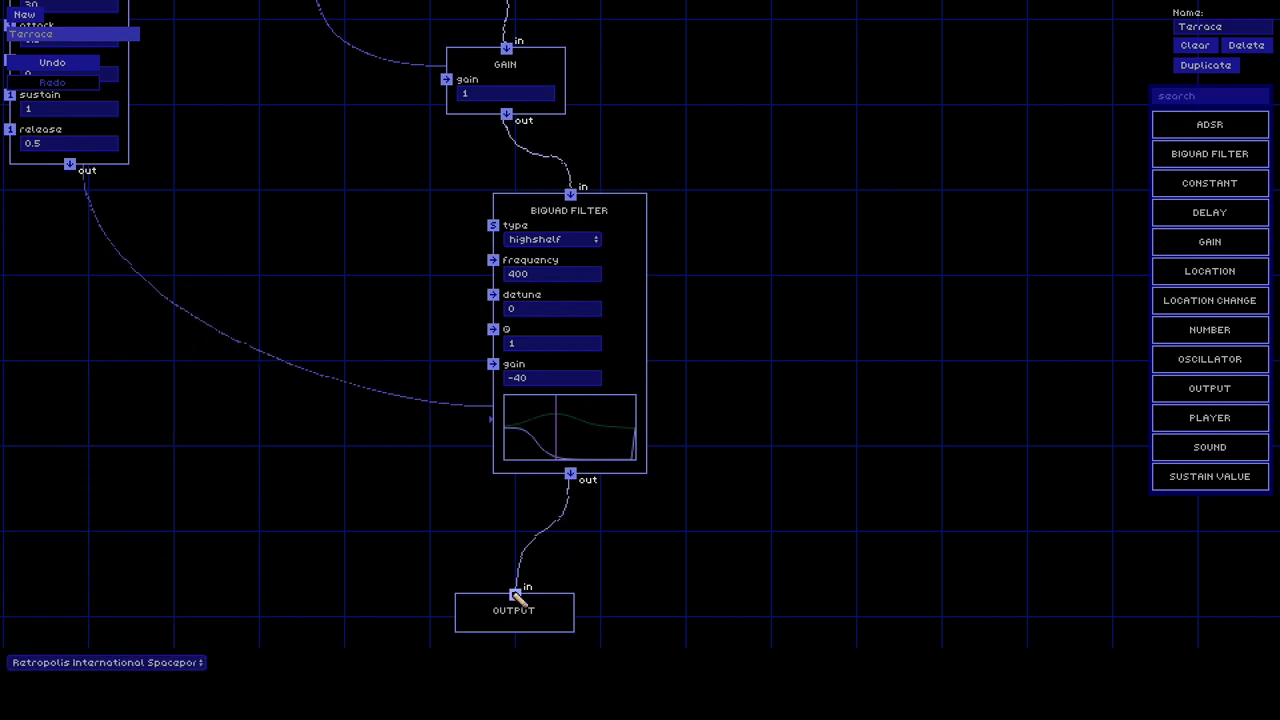
{"action": "left_click_drag", "start_coordinate": [563, 611], "coordinate": [623, 603]}
Set the filter ADSR's amplitude to 40 and test it by switching the current location to the Concourse and back to the Terrace.
{"action": "scroll", "coordinate": [209, 294], "scroll_direction": "up", "scroll_amount": 5}
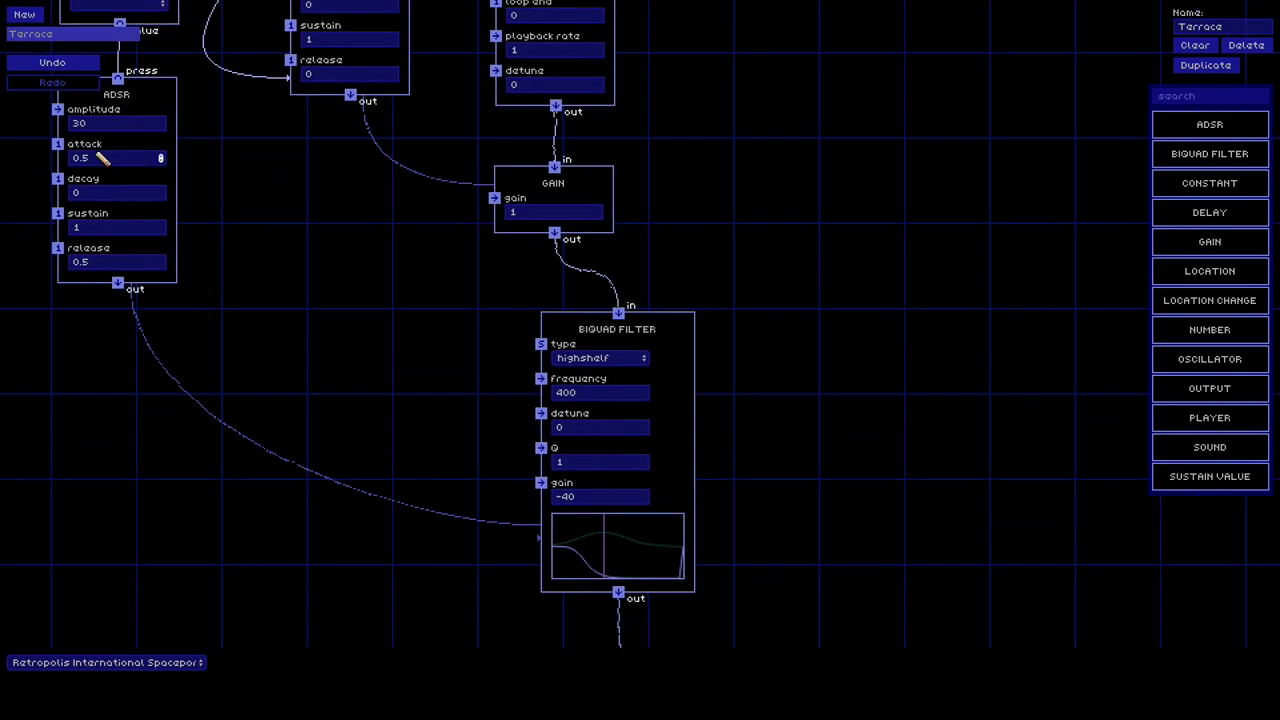
{"action": "type", "text": "40"}
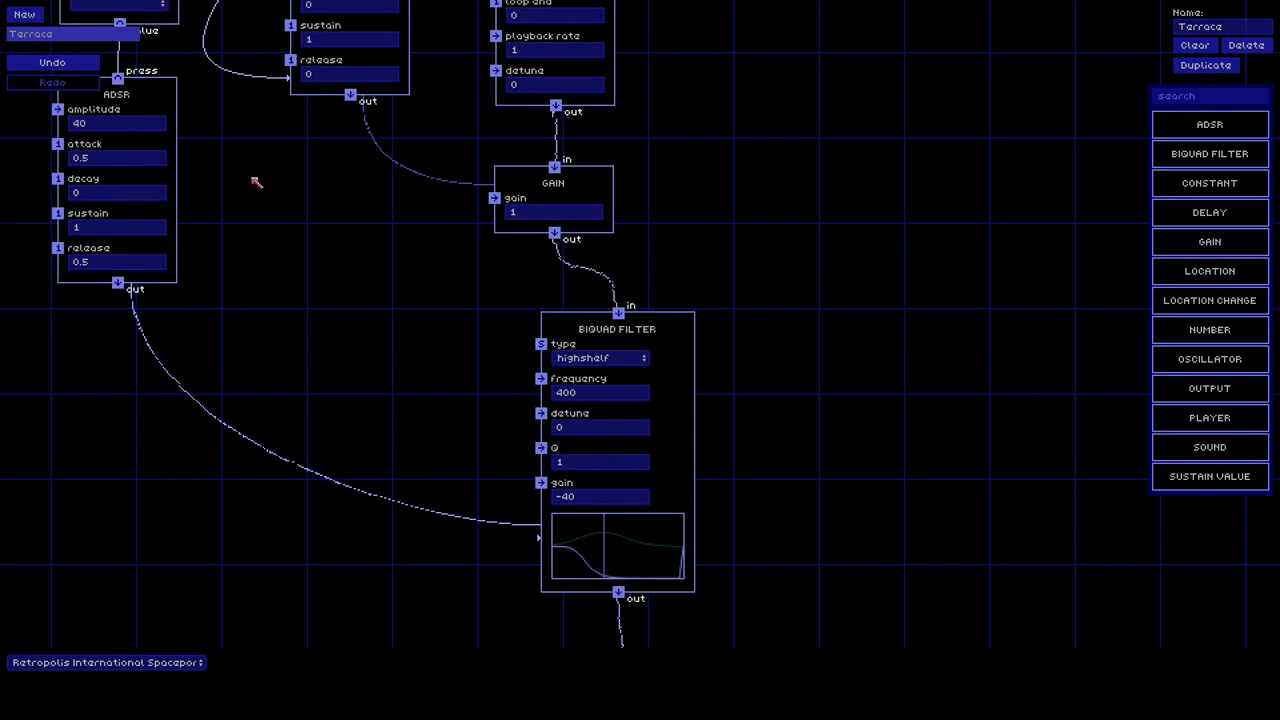
{"action": "scroll", "coordinate": [340, 432], "scroll_direction": "down", "scroll_amount": 4}
{"action": "scroll", "coordinate": [523, 551], "scroll_direction": "down", "scroll_amount": 2}
{"action": "left_click", "coordinate": [203, 663]}
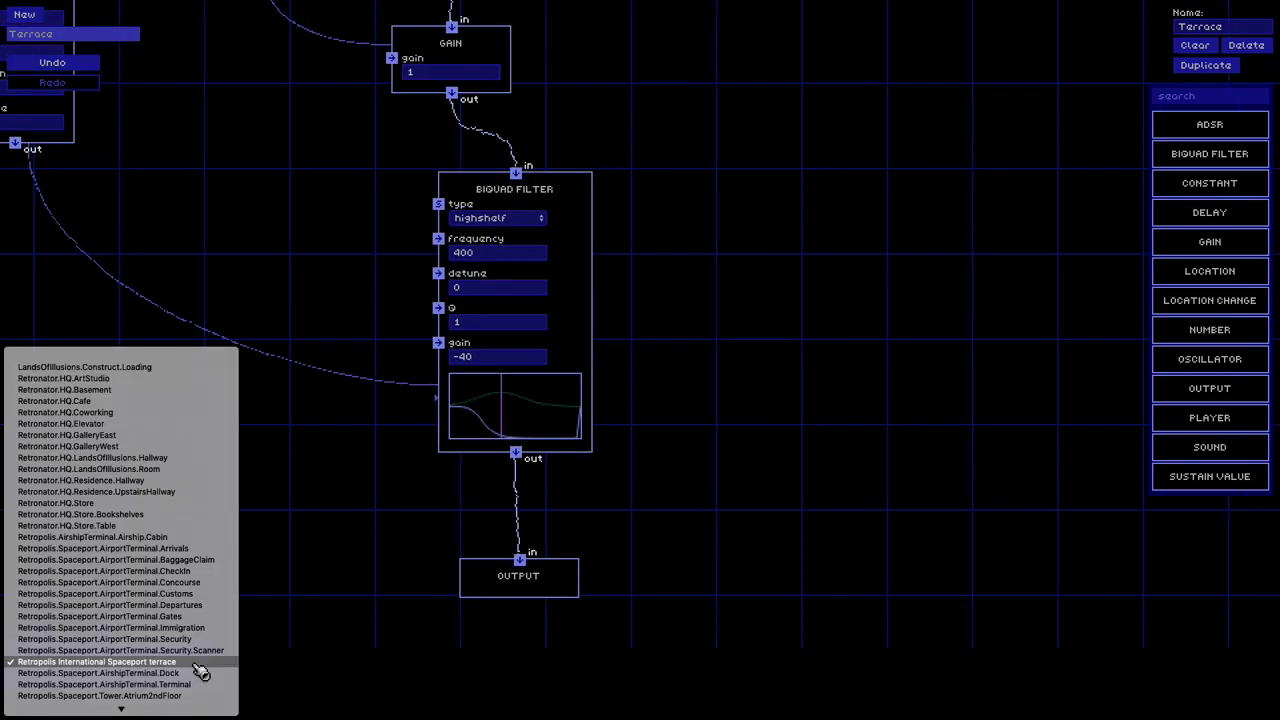
{"action": "left_click", "coordinate": [205, 583]}
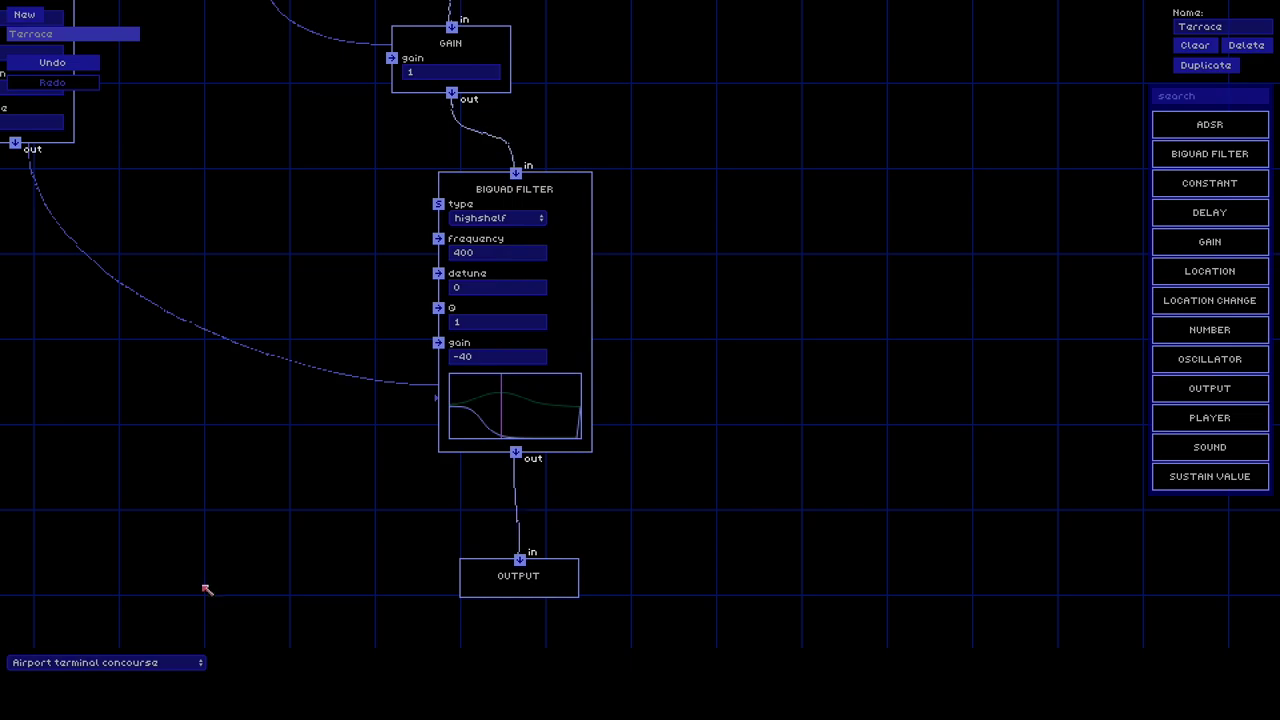
{"action": "left_click", "coordinate": [171, 663]}
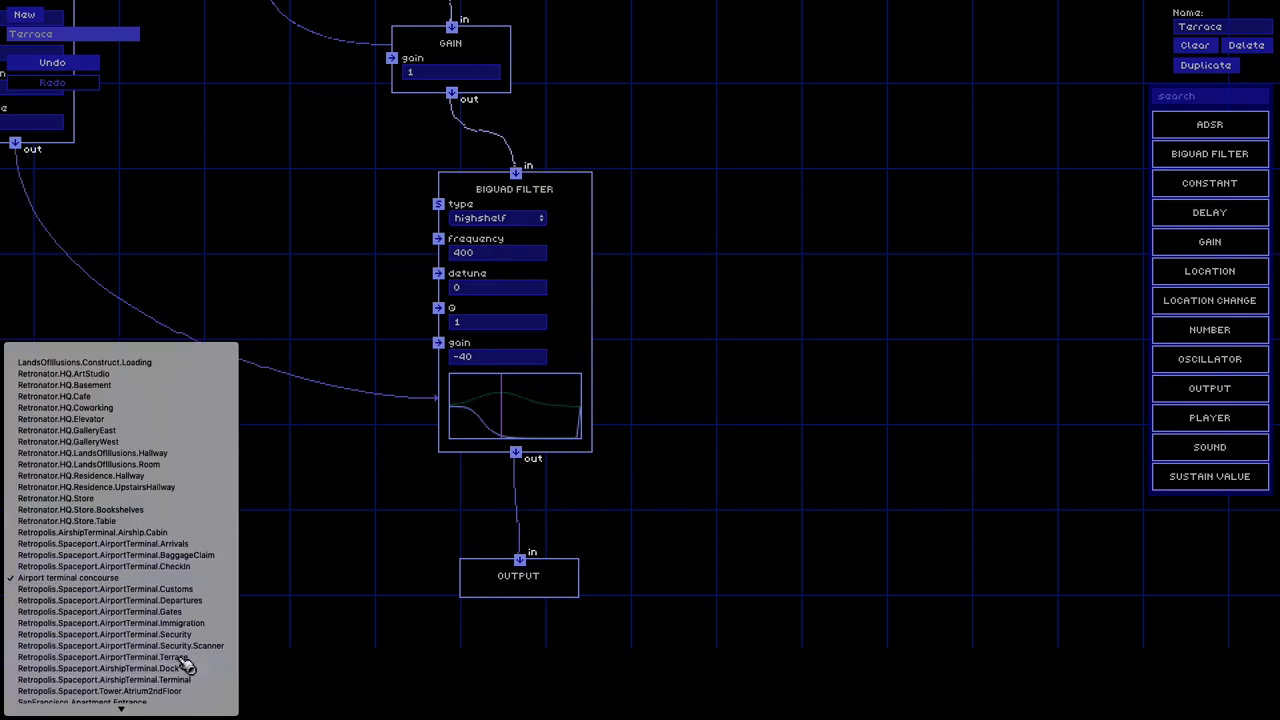
{"action": "left_click", "coordinate": [185, 670]}
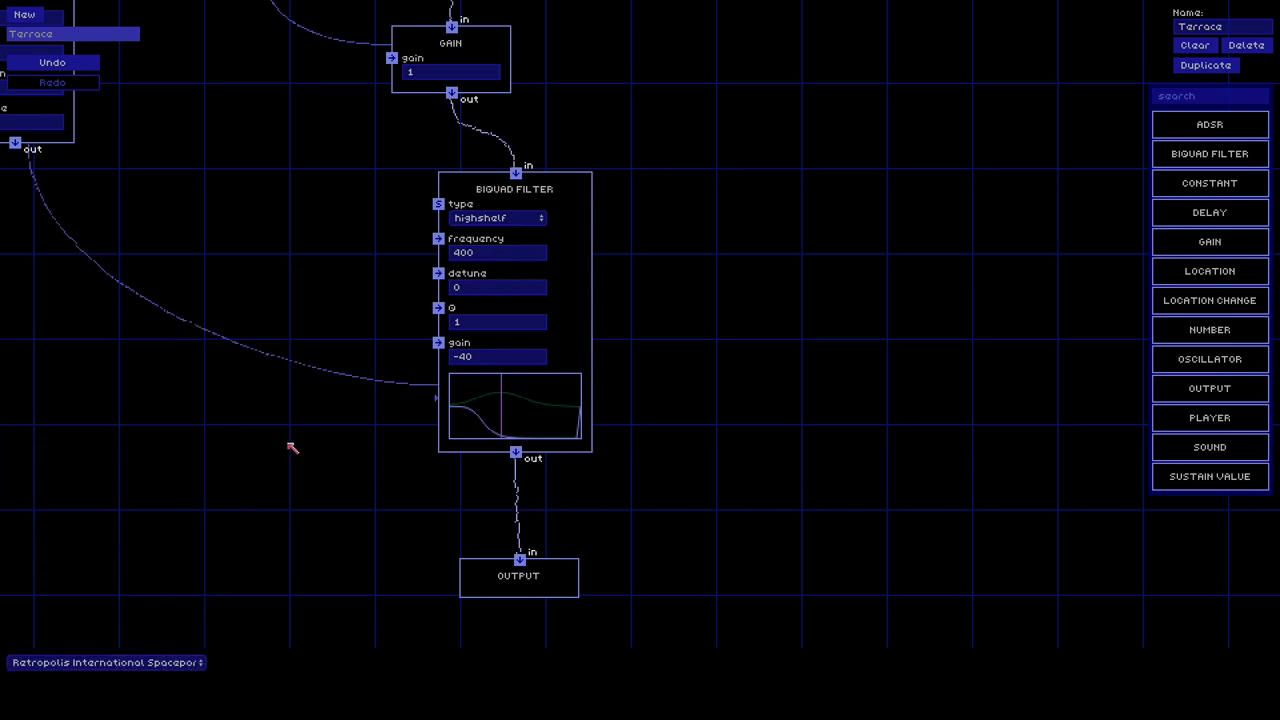
Line up the Biquad Filter and Output nodes beneath the Gain node and switch the current location to the Concourse.
{"action": "left_click_drag", "start_coordinate": [574, 191], "coordinate": [516, 192]}
{"action": "left_click_drag", "start_coordinate": [570, 573], "coordinate": [514, 572]}
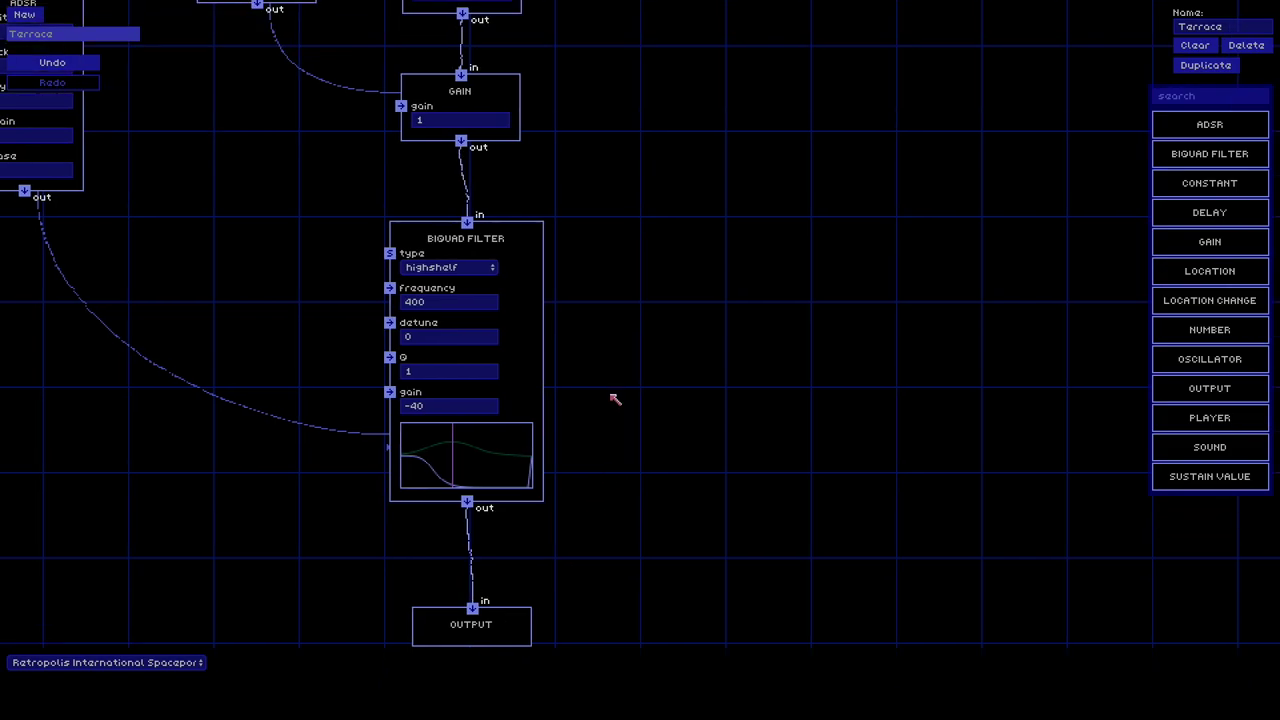
{"action": "left_click", "coordinate": [178, 662]}
{"action": "left_click", "coordinate": [180, 582]}
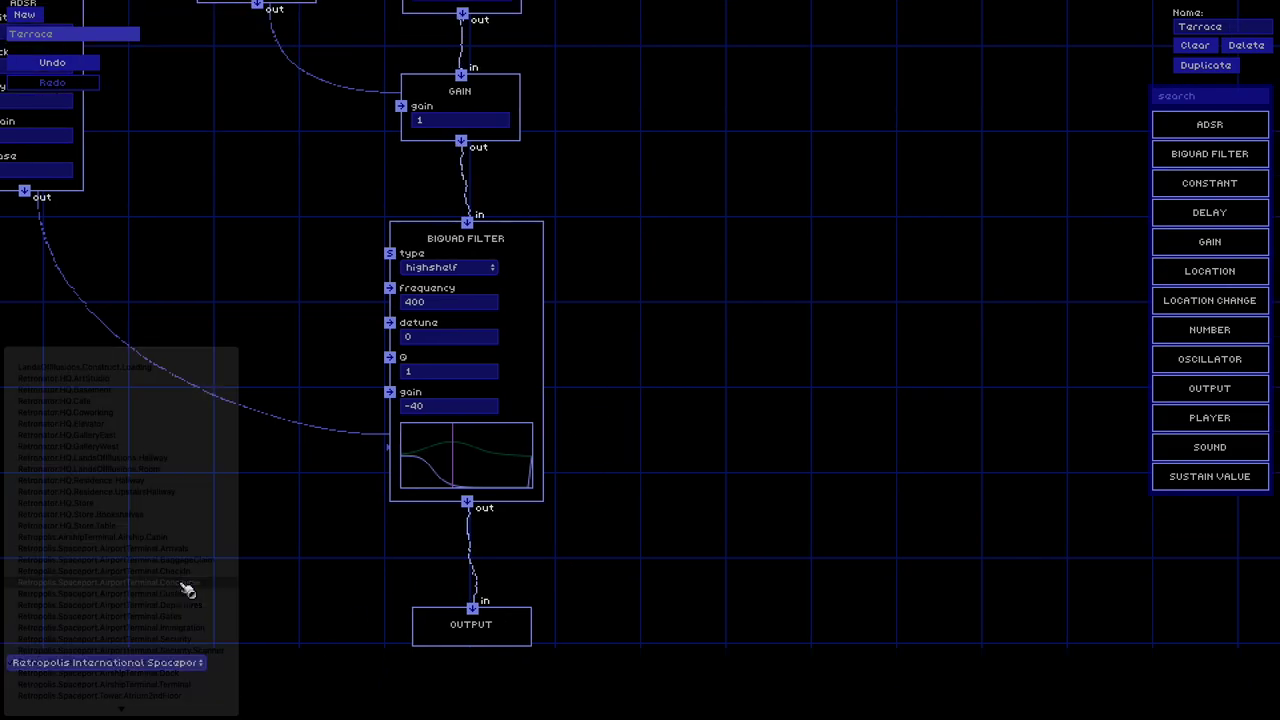
Add a Location Change node in the empty area right of the Location node and set its from locations to Concourse and Terrace.
{"action": "scroll", "coordinate": [682, 266], "scroll_direction": "up", "scroll_amount": 5}
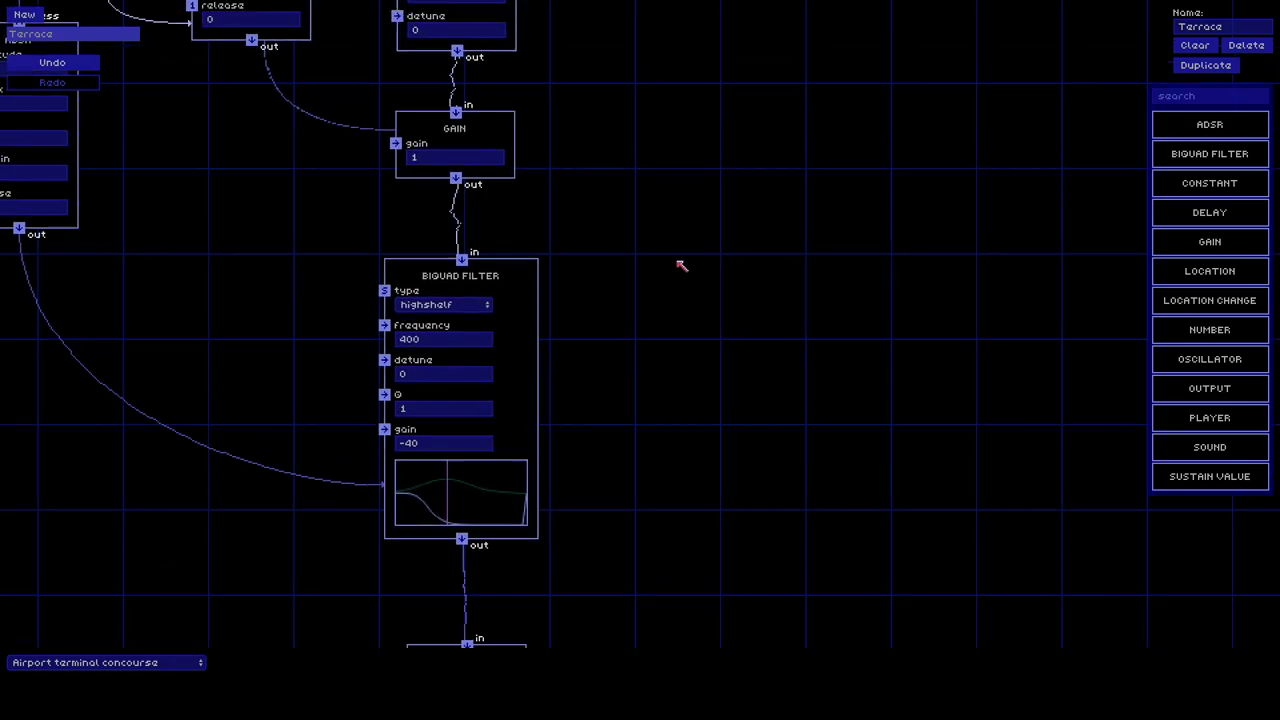
{"action": "scroll", "coordinate": [682, 266], "scroll_direction": "up", "scroll_amount": 8}
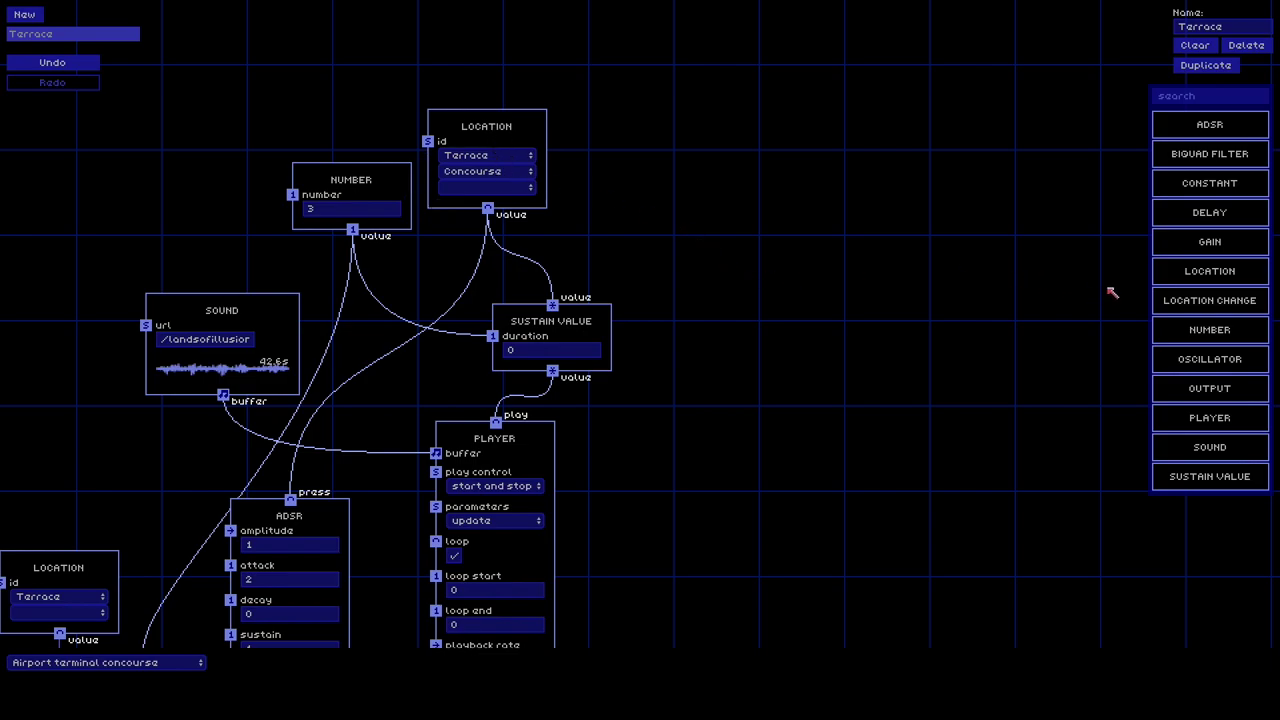
{"action": "left_click_drag", "start_coordinate": [1232, 306], "coordinate": [868, 108]}
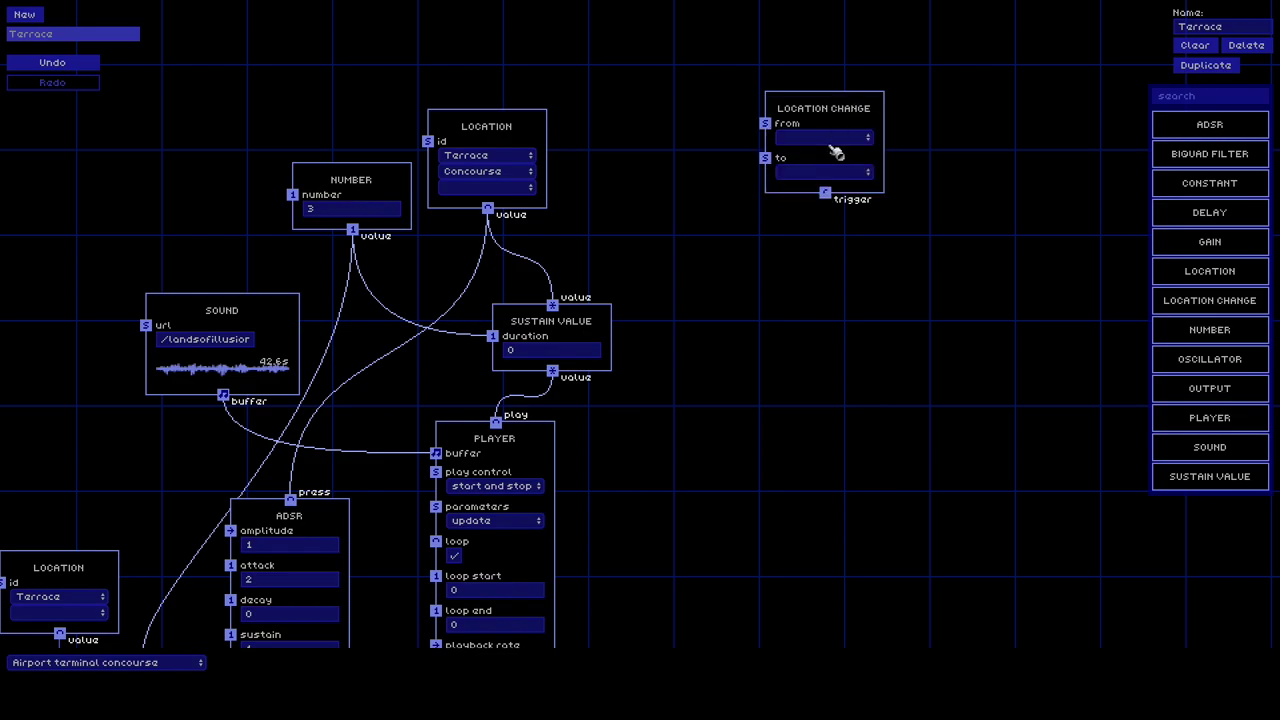
{"action": "left_click", "coordinate": [833, 139]}
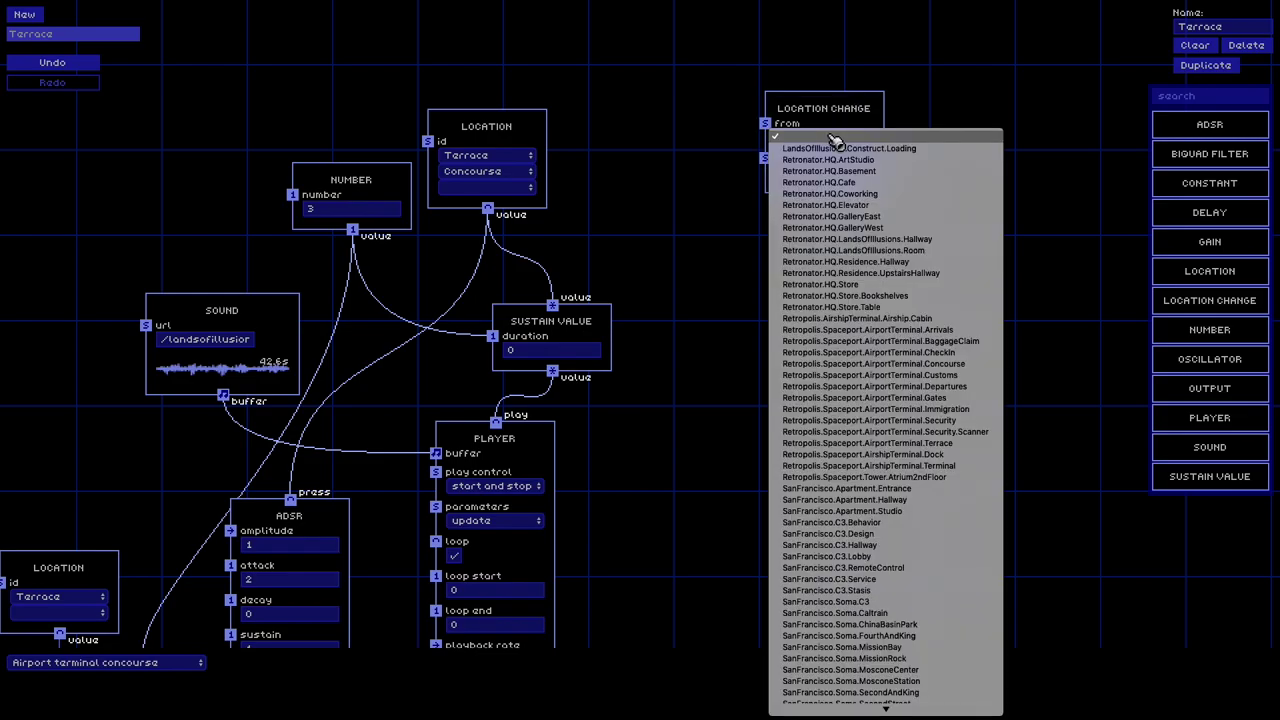
{"action": "left_click", "coordinate": [929, 366]}
{"action": "left_click", "coordinate": [824, 168]}
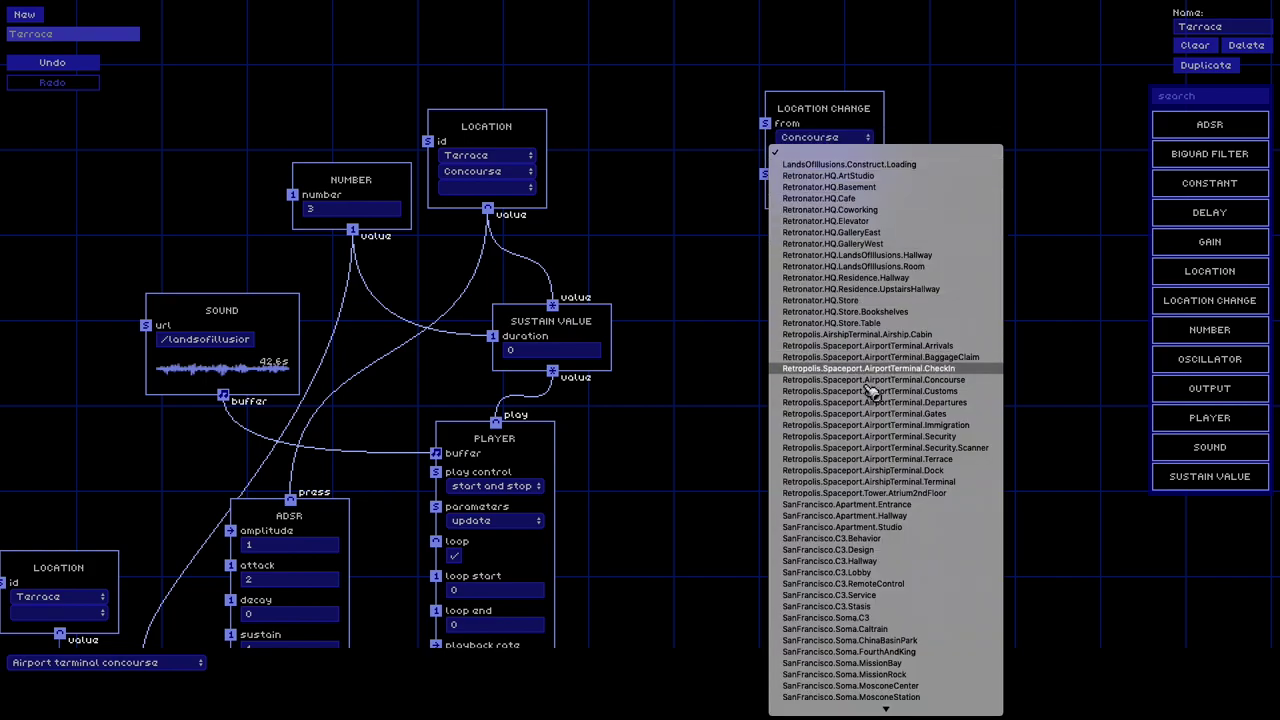
{"action": "left_click", "coordinate": [880, 459]}
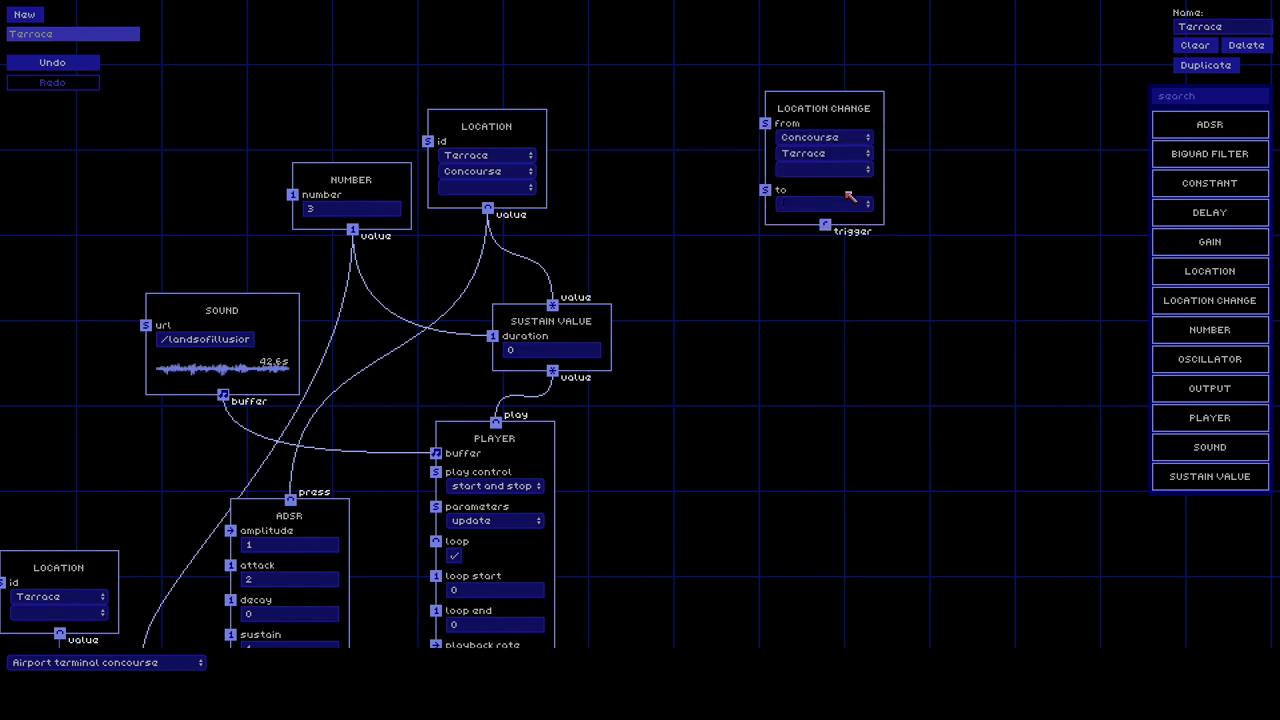
Set the Location Change node's to locations to Concourse and Terrace, and move the node up and to the right.
{"action": "left_click", "coordinate": [846, 212]}
{"action": "left_click", "coordinate": [900, 430]}
{"action": "left_click", "coordinate": [830, 219]}
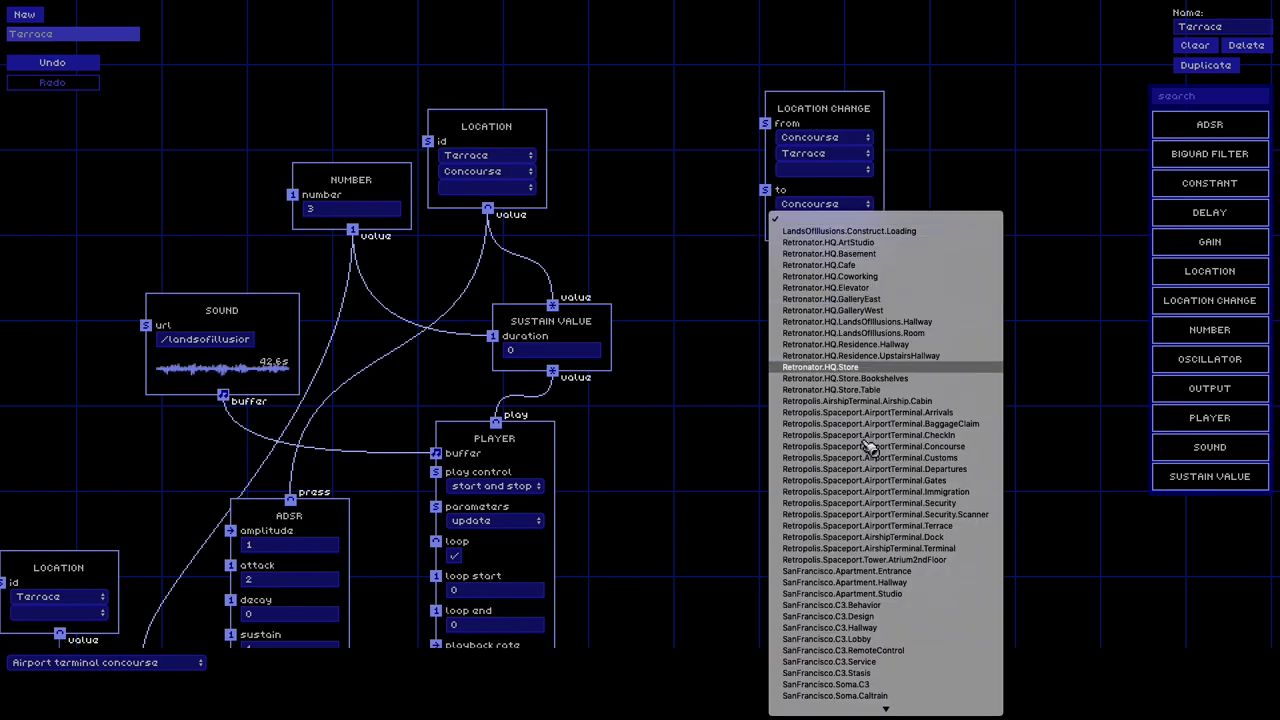
{"action": "left_click", "coordinate": [888, 526]}
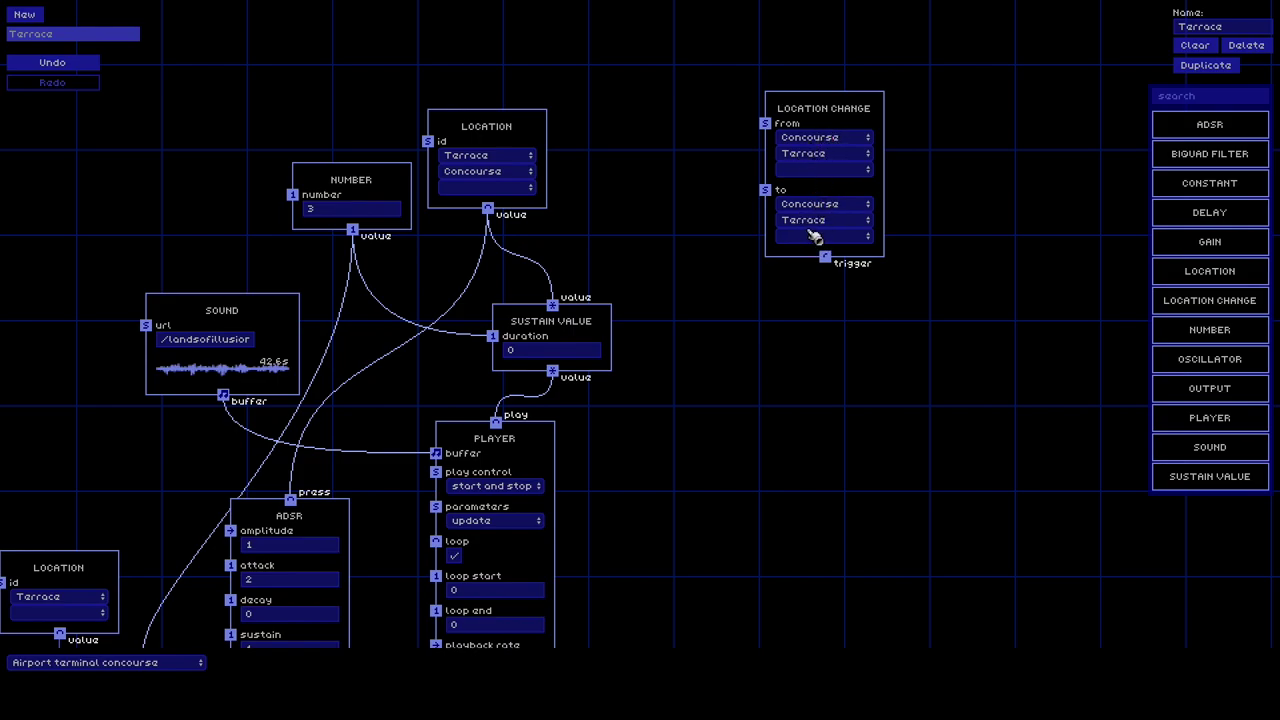
{"action": "left_click_drag", "start_coordinate": [835, 108], "coordinate": [873, 56]}
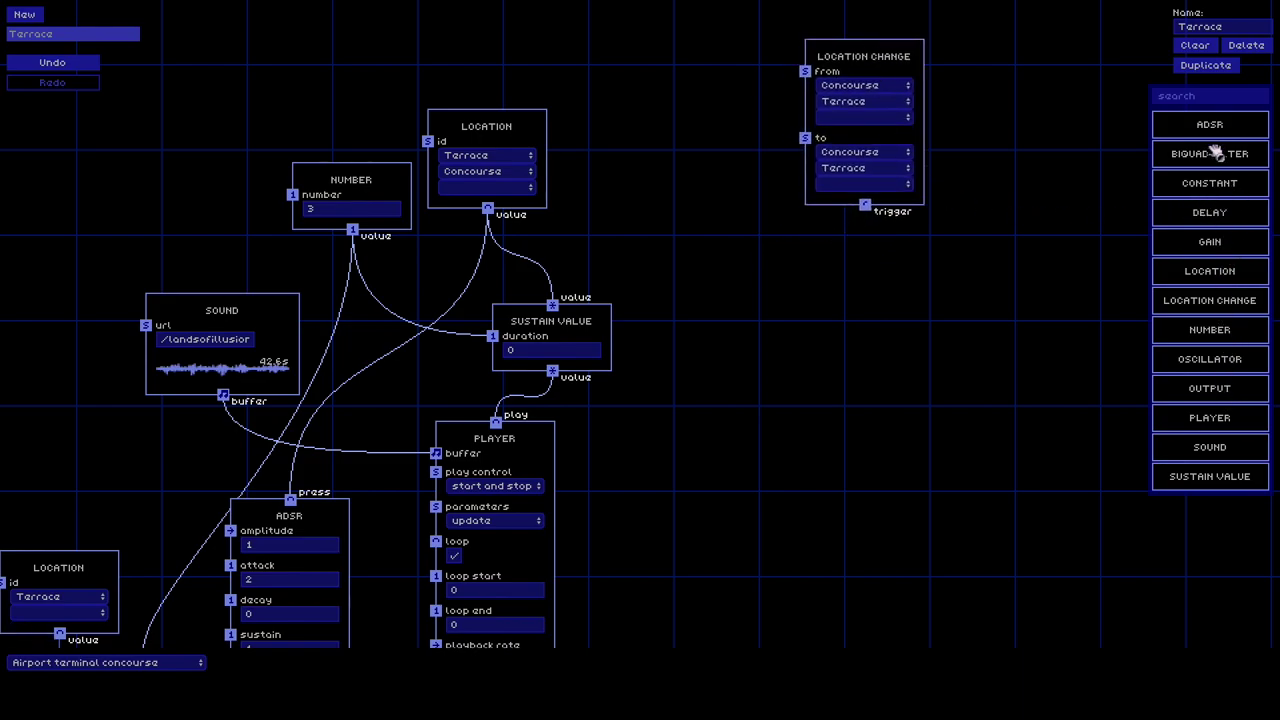
Add a second Player node and place it directly below the Location Change node.
{"action": "left_click_drag", "start_coordinate": [1224, 420], "coordinate": [915, 370]}
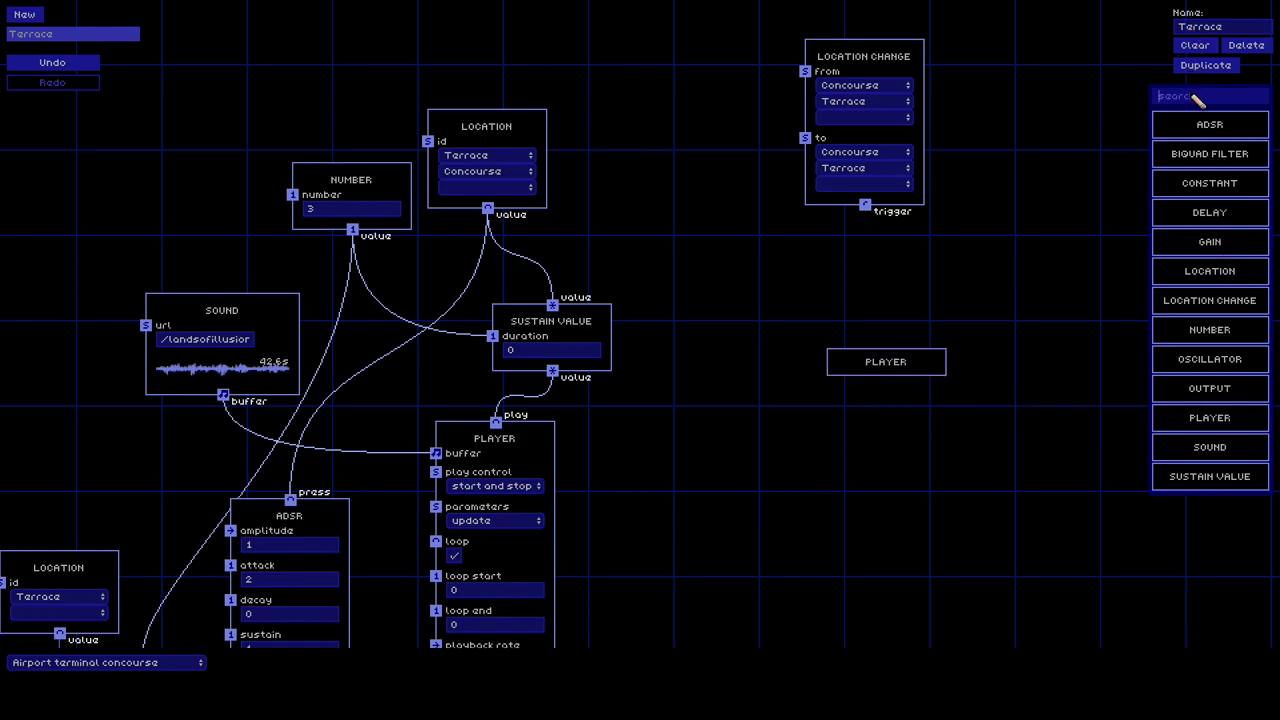
{"action": "type", "text": "pla"}
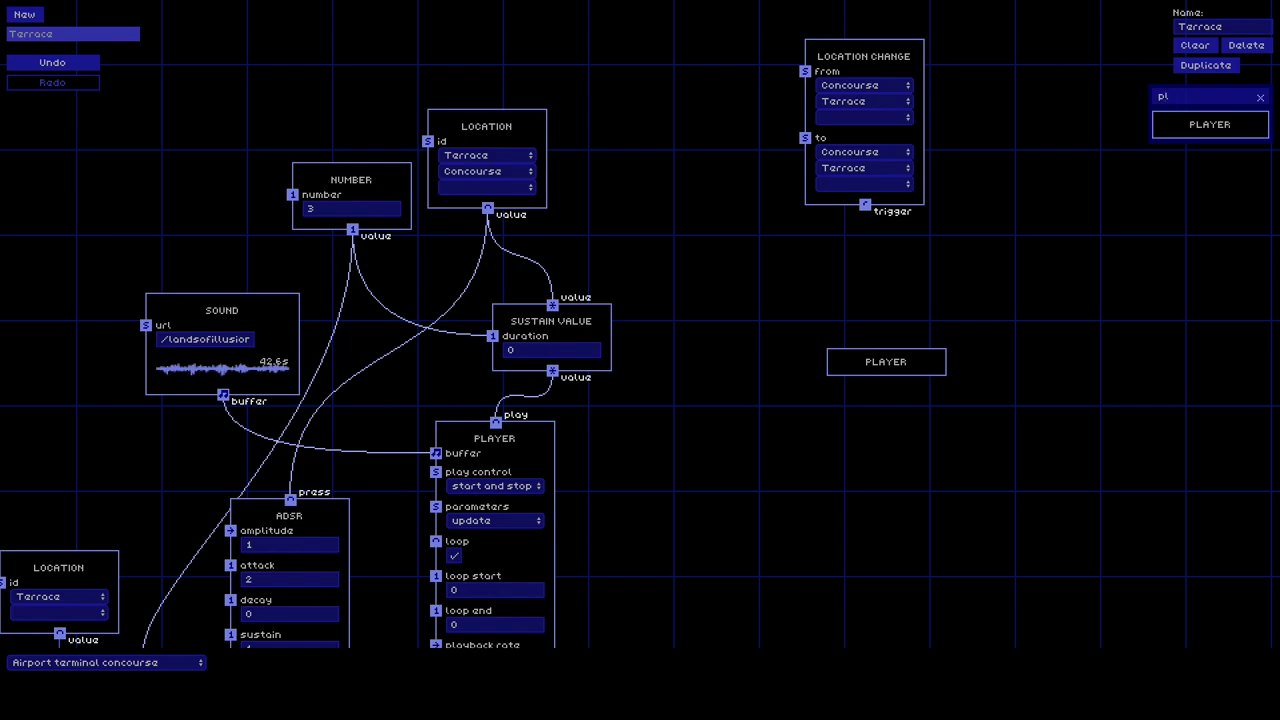
{"action": "key", "text": "BackSpace"}
{"action": "key", "text": "BackSpace"}
{"action": "left_click_drag", "start_coordinate": [899, 389], "coordinate": [890, 306]}
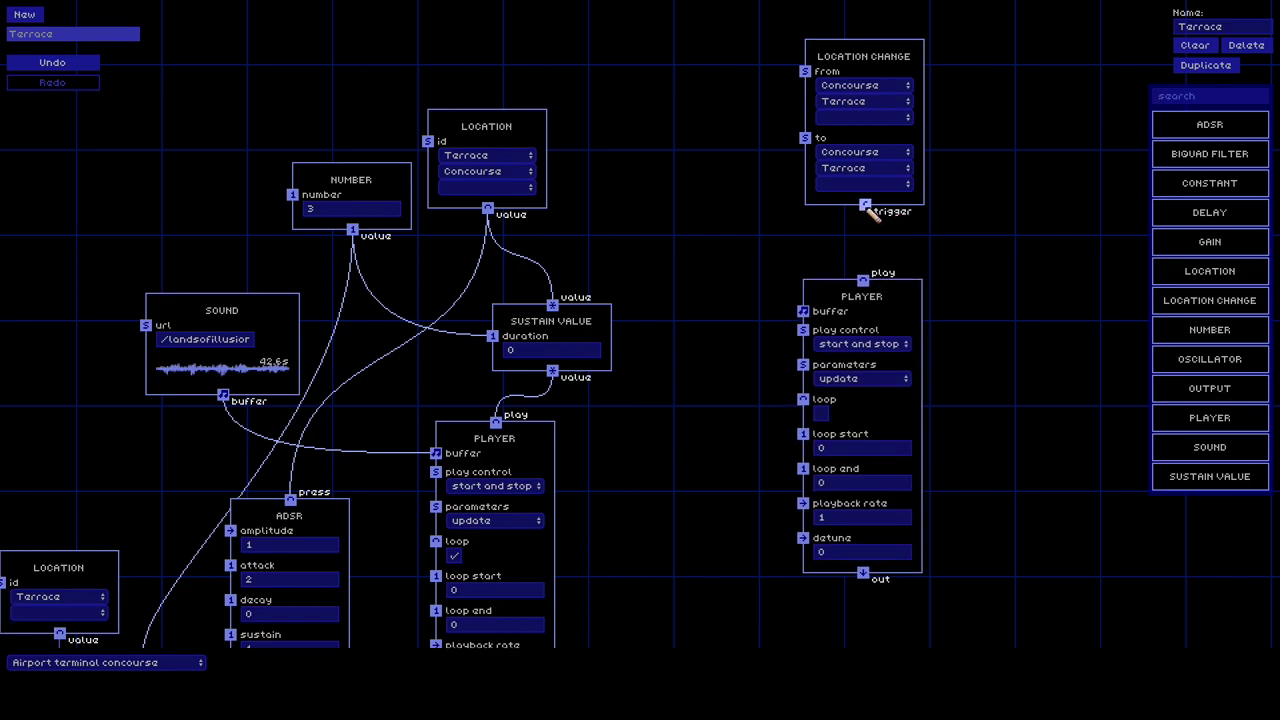
Connect the Location Change node's trigger to the second Player's play input and set that Player's play control to start only.
{"action": "left_click_drag", "start_coordinate": [866, 205], "coordinate": [863, 280]}
{"action": "left_click", "coordinate": [890, 346]}
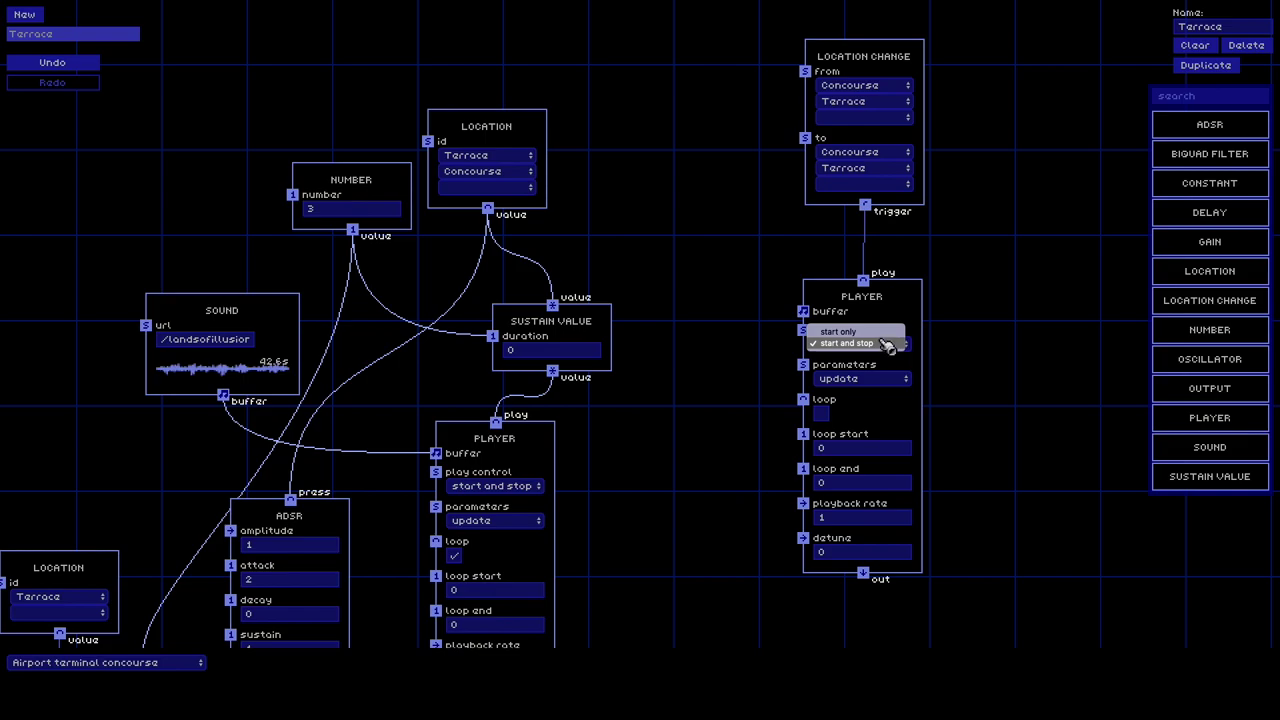
{"action": "left_click", "coordinate": [887, 333]}
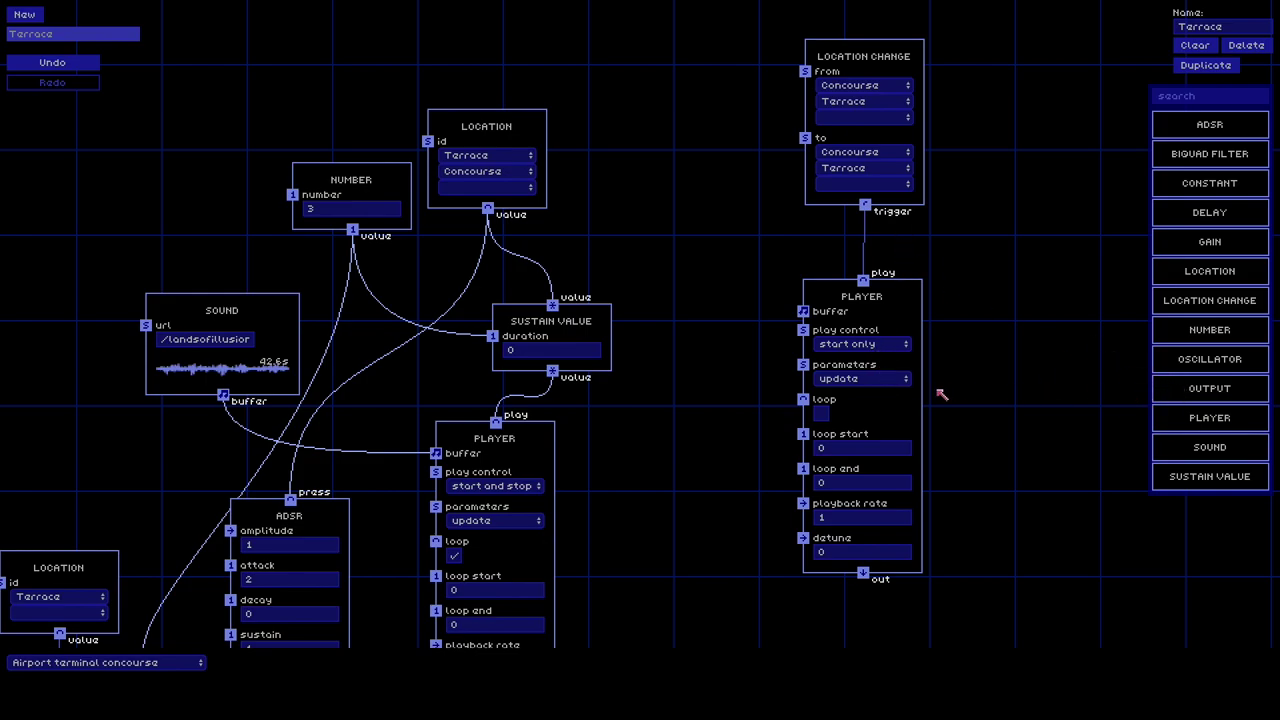
Set the second Player's parameters option to constant.
{"action": "left_click", "coordinate": [896, 386]}
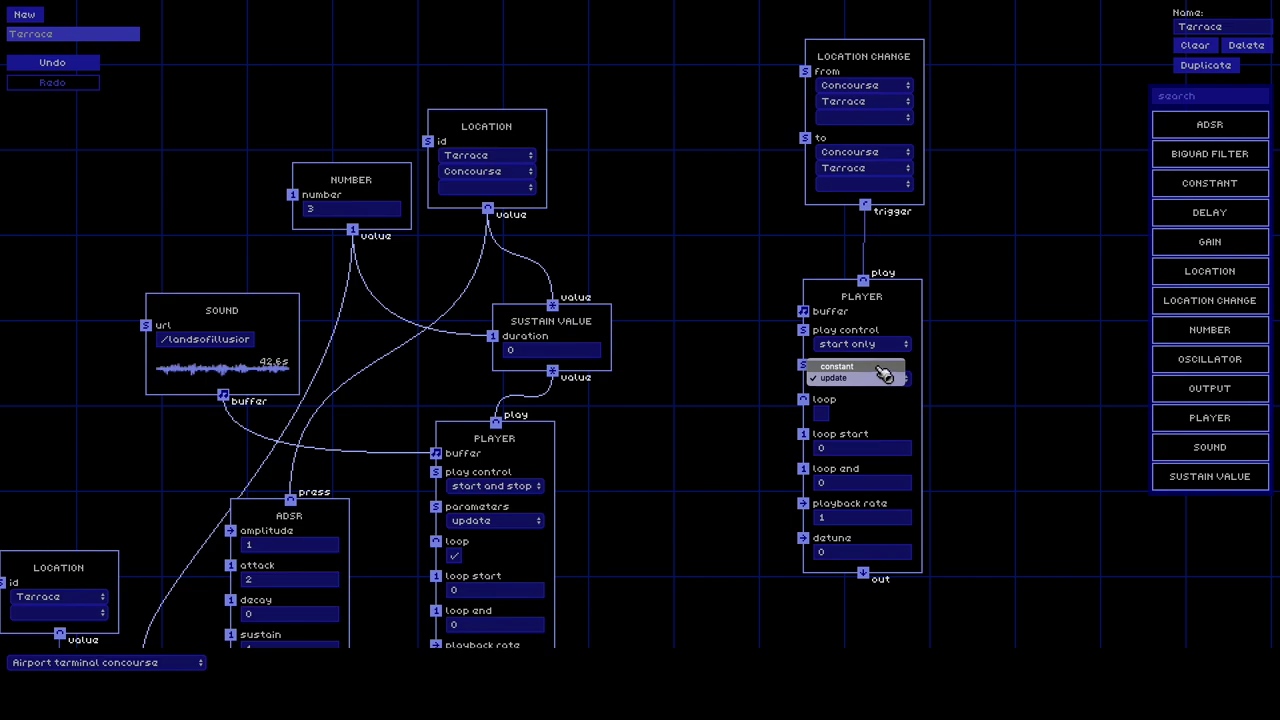
{"action": "left_click", "coordinate": [884, 368]}
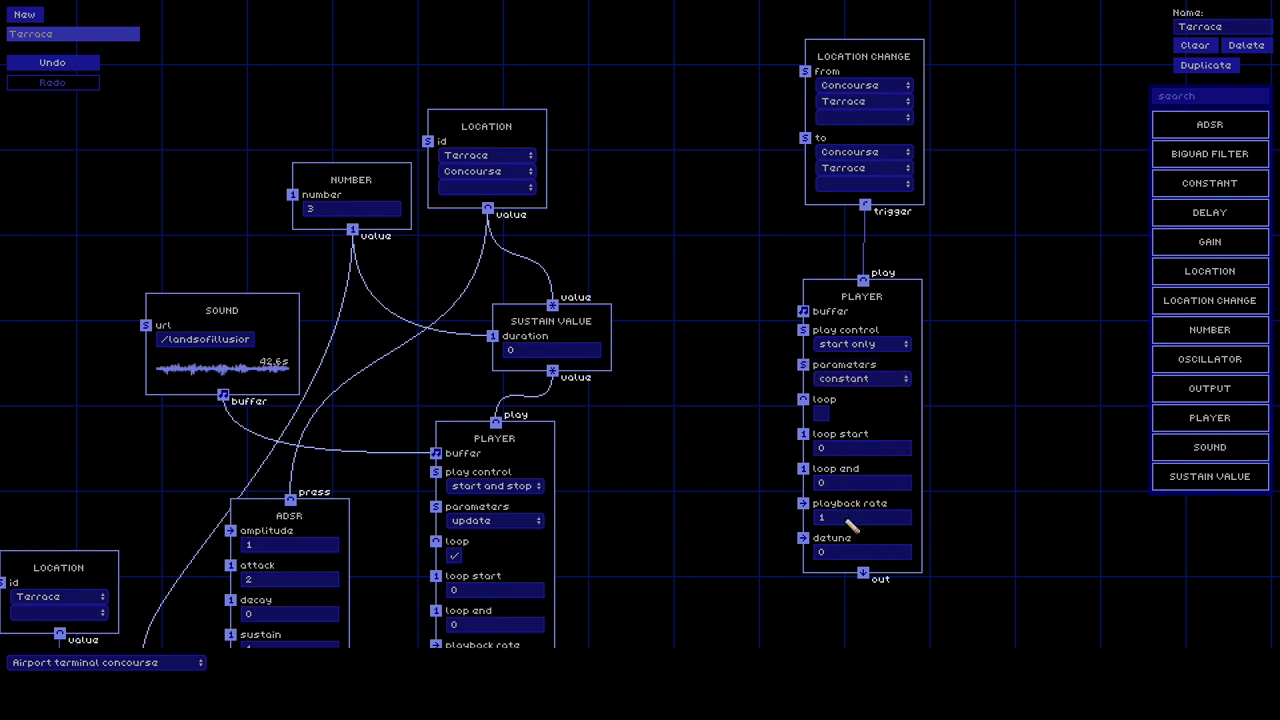
{"action": "left_click", "coordinate": [876, 378]}
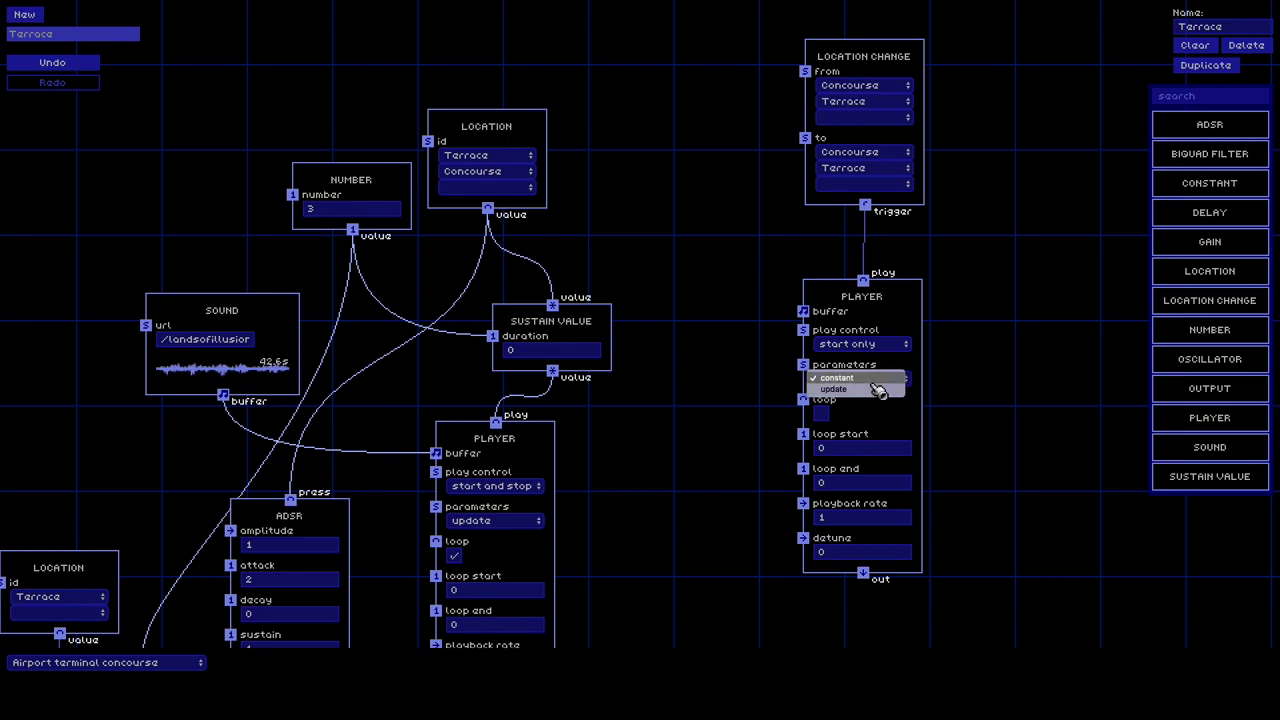
{"action": "left_click", "coordinate": [915, 415]}
{"action": "left_click", "coordinate": [866, 380]}
{"action": "left_click", "coordinate": [862, 362]}
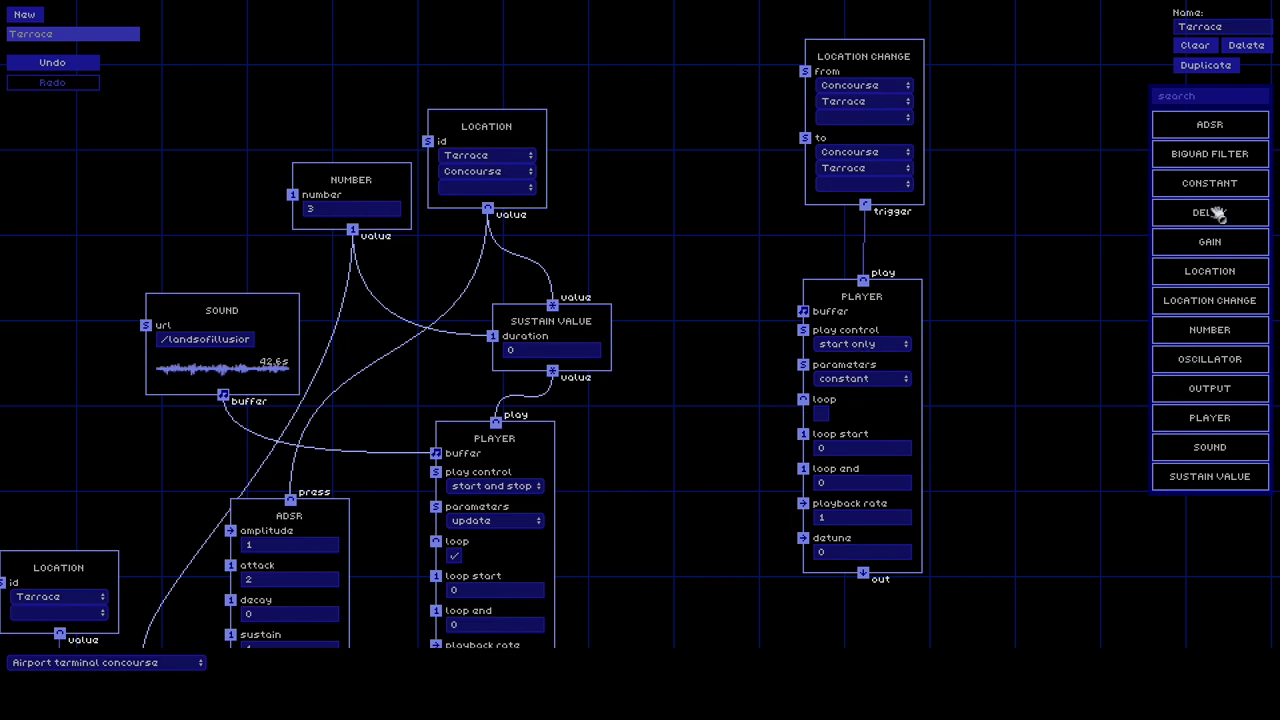
Add a Sound node between the Location and Location Change nodes, load the automatic door MP3, and connect its buffer to the second Player.
{"action": "left_click_drag", "start_coordinate": [1212, 447], "coordinate": [664, 138]}
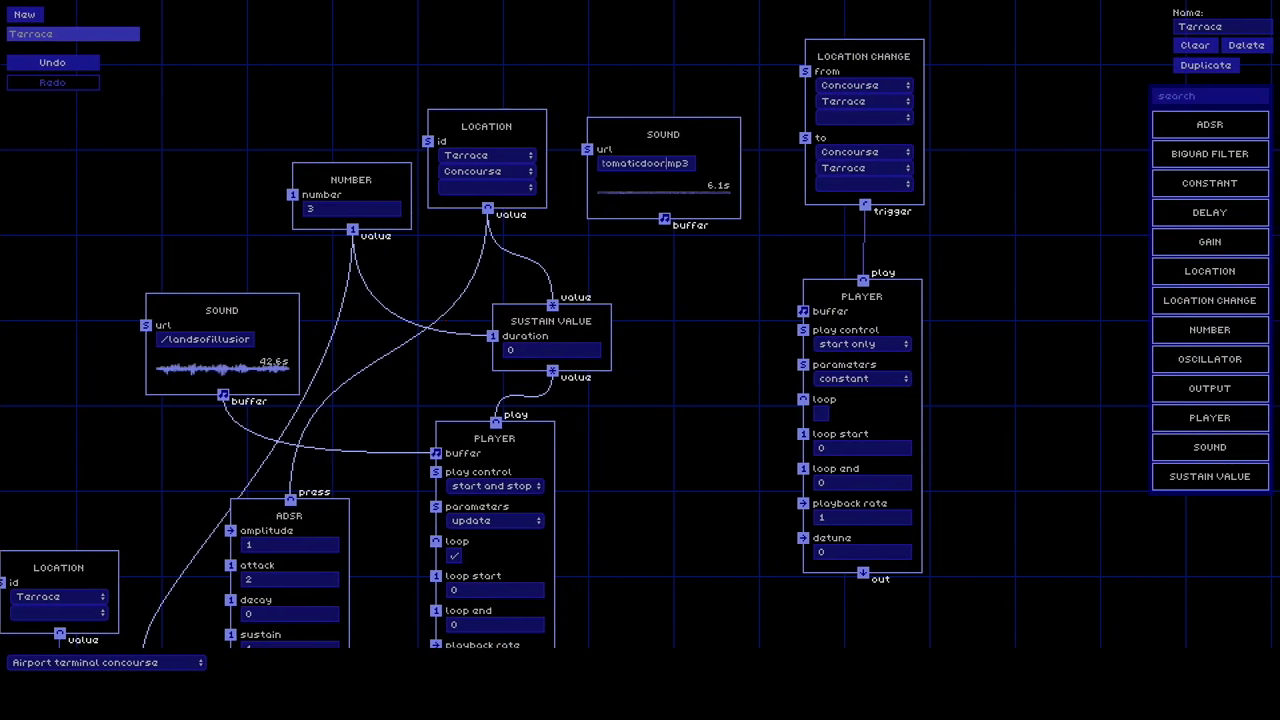
{"action": "left_click_drag", "start_coordinate": [666, 221], "coordinate": [804, 312]}
Add an Output node directly below the second Player and connect the Player's out to it.
{"action": "scroll", "coordinate": [693, 436], "scroll_direction": "down", "scroll_amount": 4}
{"action": "scroll", "coordinate": [693, 436], "scroll_direction": "right", "scroll_amount": 3}
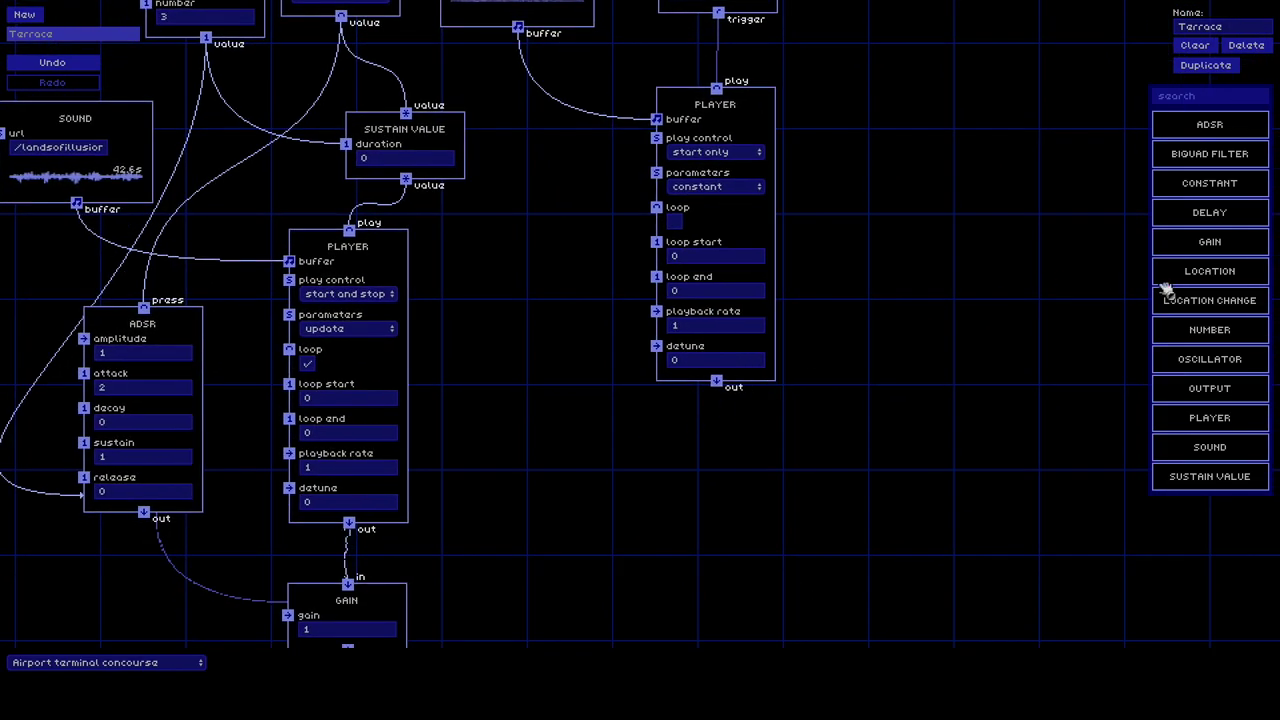
{"action": "left_click", "coordinate": [1240, 393]}
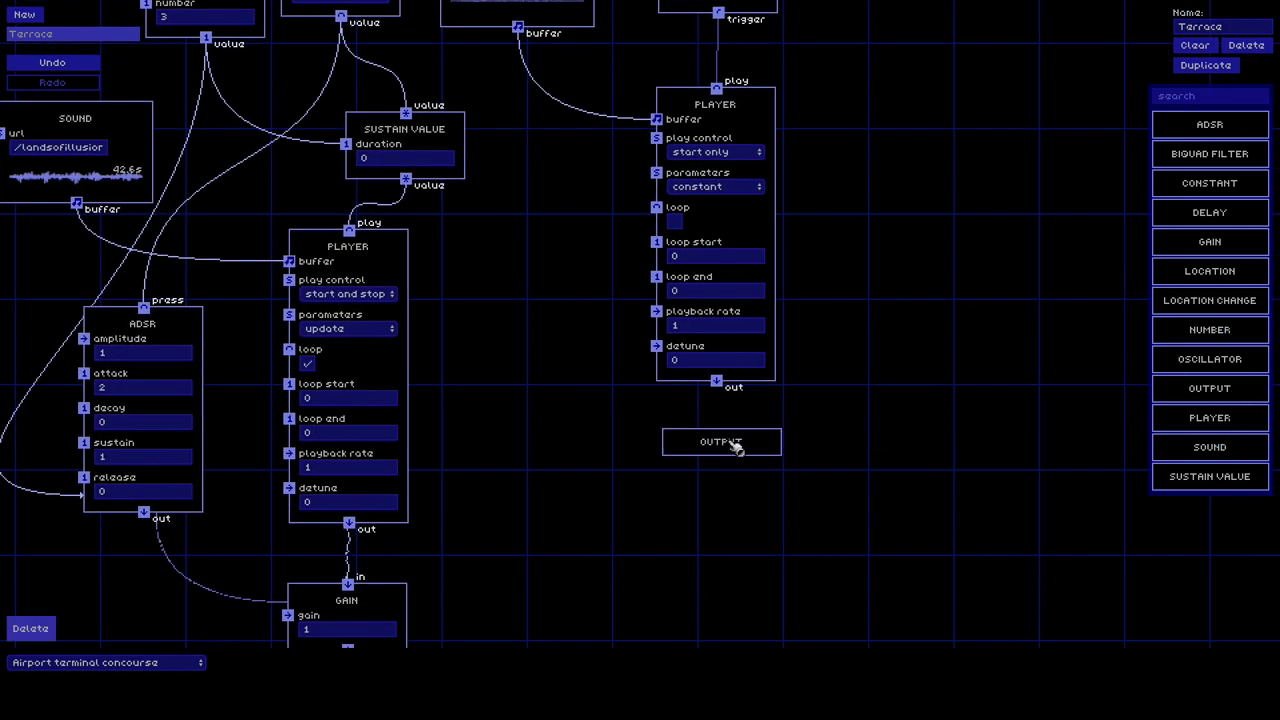
{"action": "left_click", "coordinate": [737, 470]}
{"action": "left_click_drag", "start_coordinate": [721, 386], "coordinate": [722, 476]}
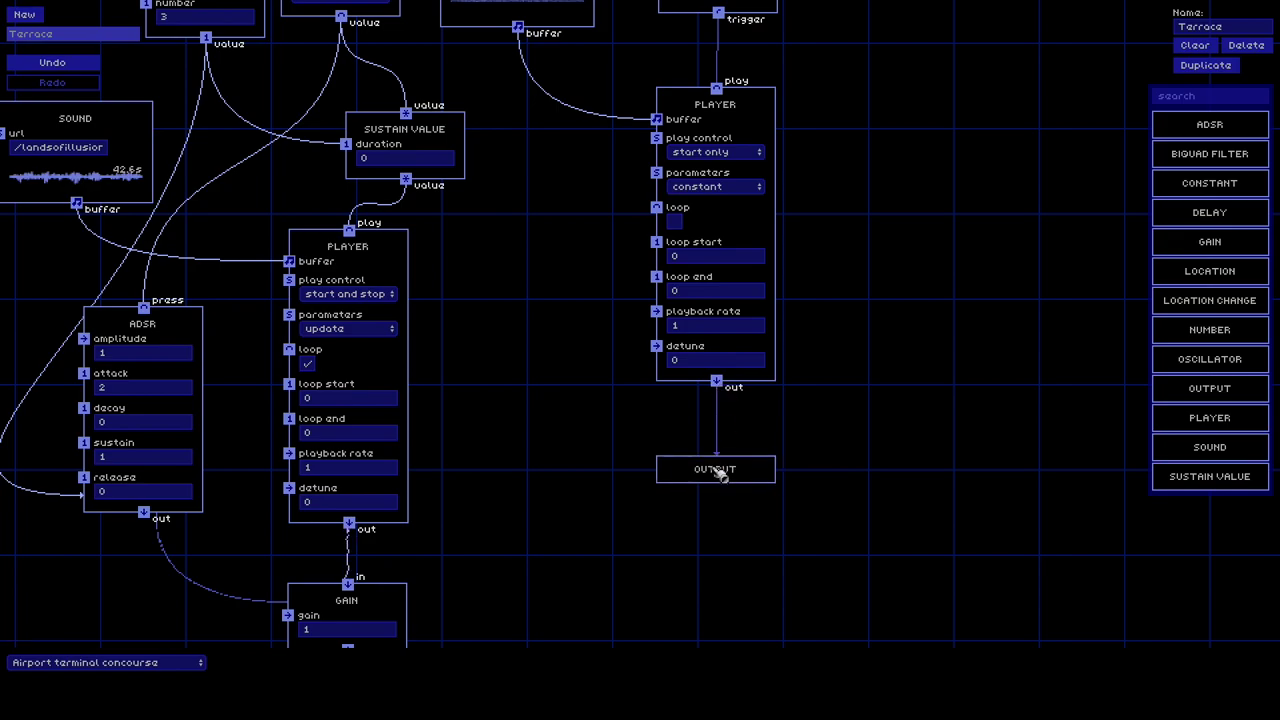
Switch the current location to the Terrace to test the door sound.
{"action": "left_click", "coordinate": [116, 662]}
{"action": "scroll", "coordinate": [143, 672], "scroll_direction": "down", "scroll_amount": 5}
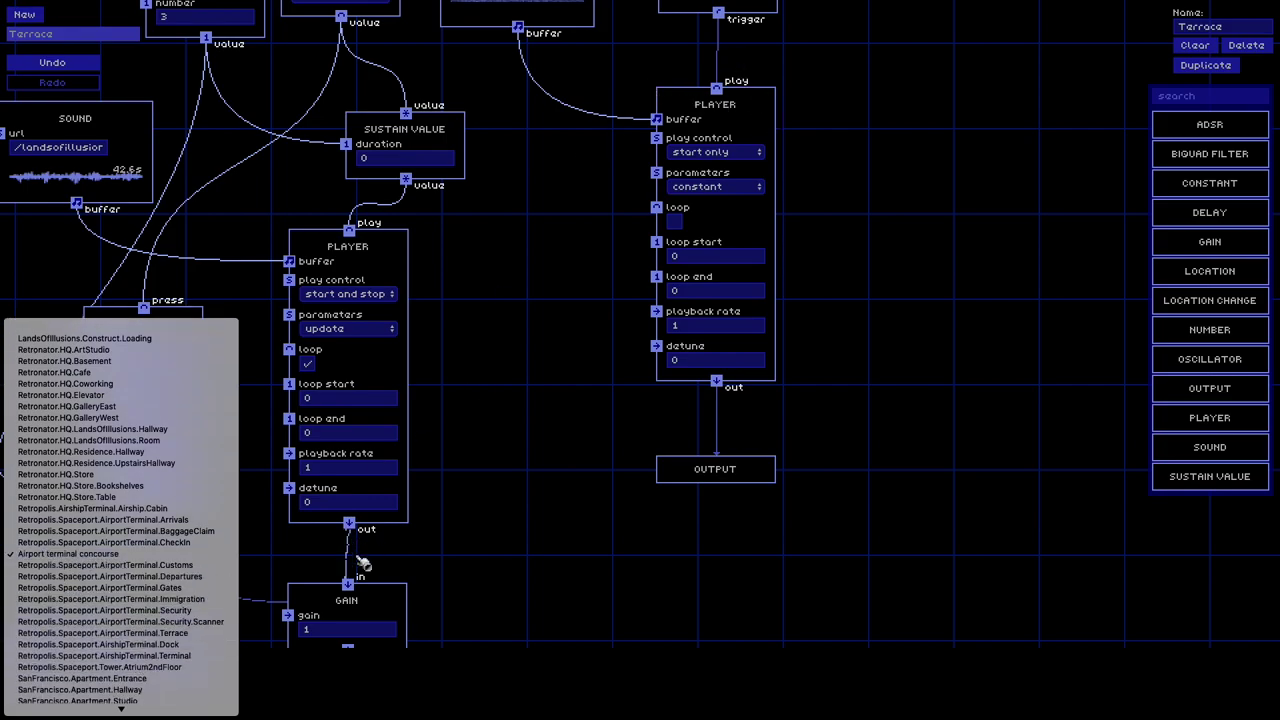
{"action": "left_click", "coordinate": [183, 634]}
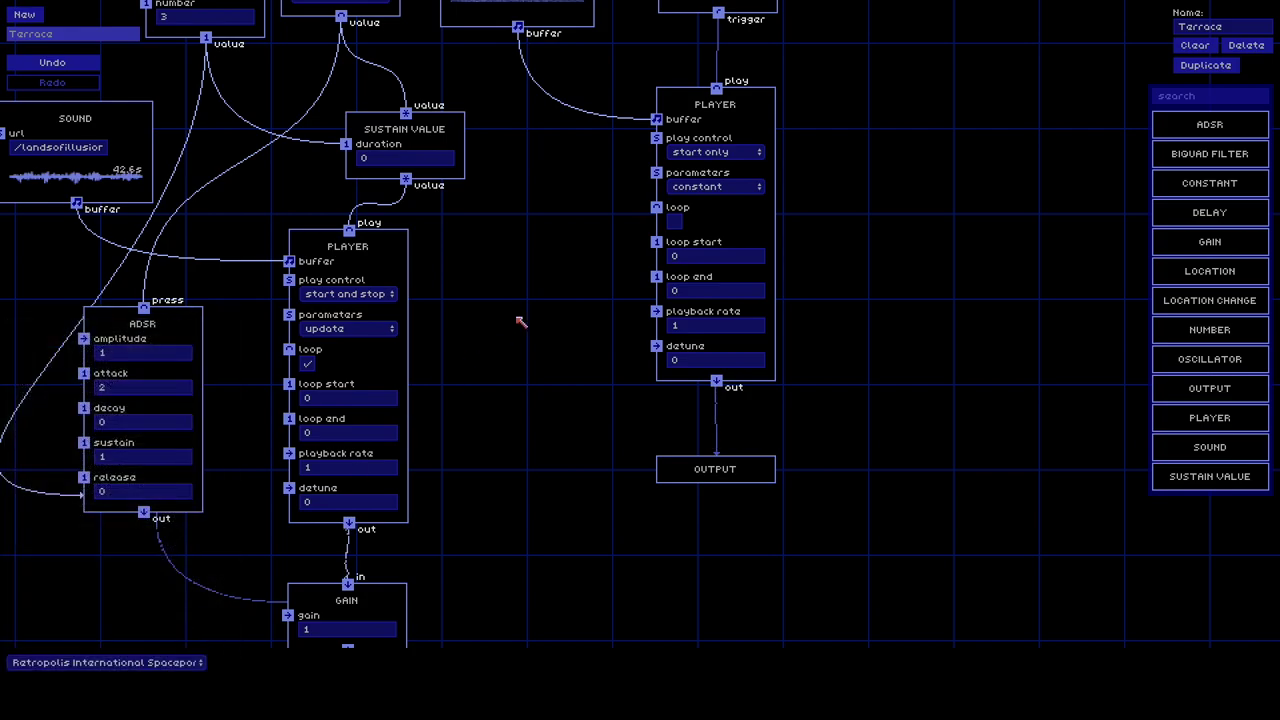
Disconnect the Biquad Filter from its Output node and switch the current location to the Concourse.
{"action": "scroll", "coordinate": [522, 322], "scroll_direction": "up", "scroll_amount": 3}
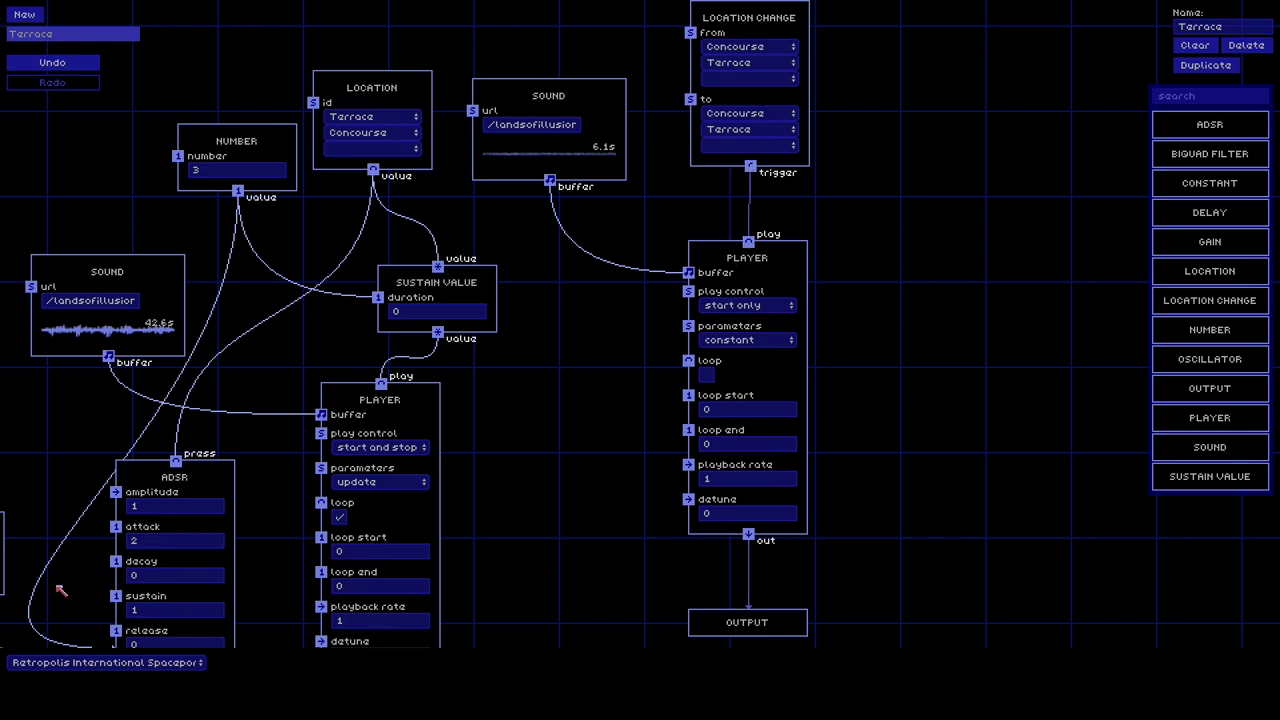
{"action": "left_click", "coordinate": [100, 663]}
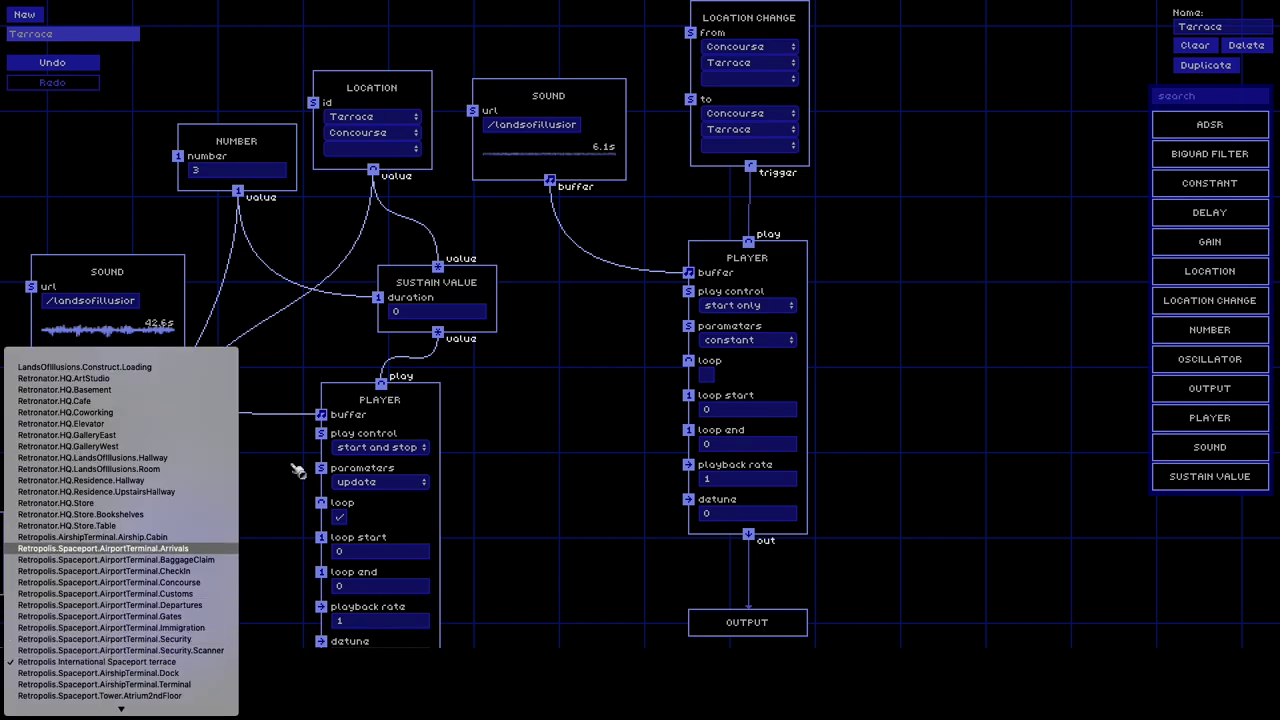
{"action": "left_click", "coordinate": [540, 232]}
{"action": "scroll", "coordinate": [520, 507], "scroll_direction": "down", "scroll_amount": 4}
{"action": "scroll", "coordinate": [520, 507], "scroll_direction": "down", "scroll_amount": 3}
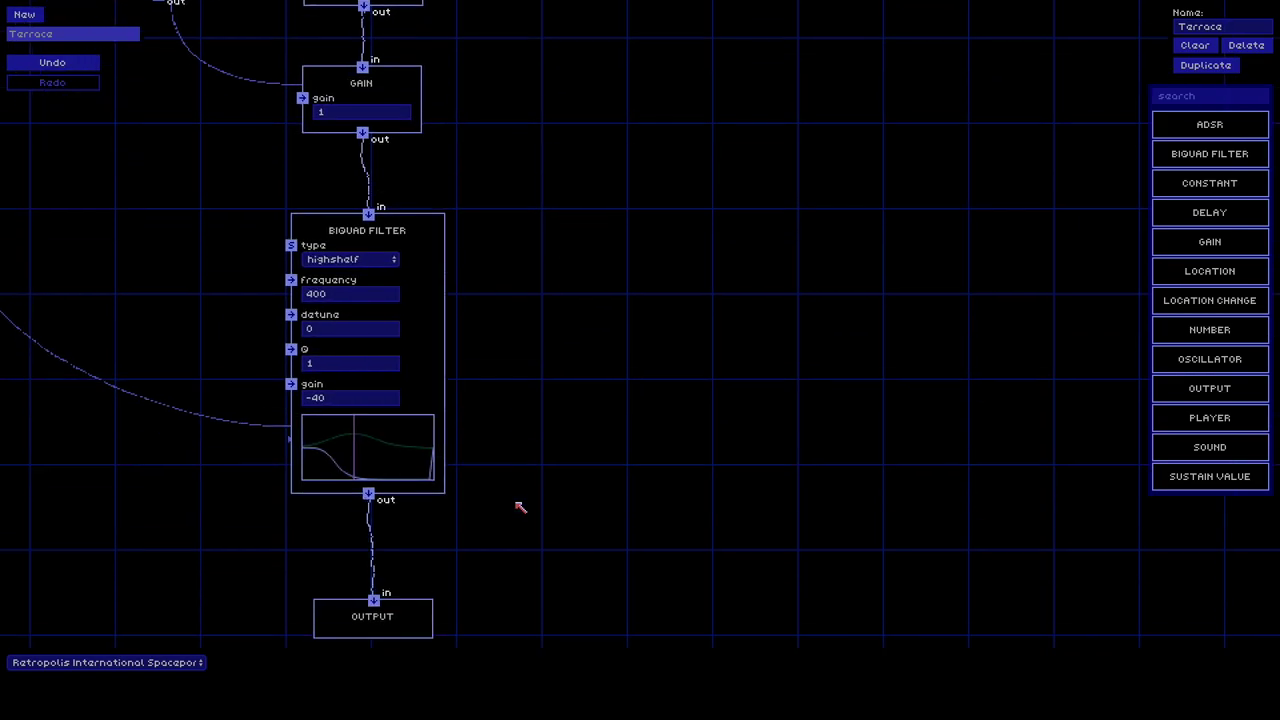
{"action": "left_click_drag", "start_coordinate": [374, 575], "coordinate": [706, 411]}
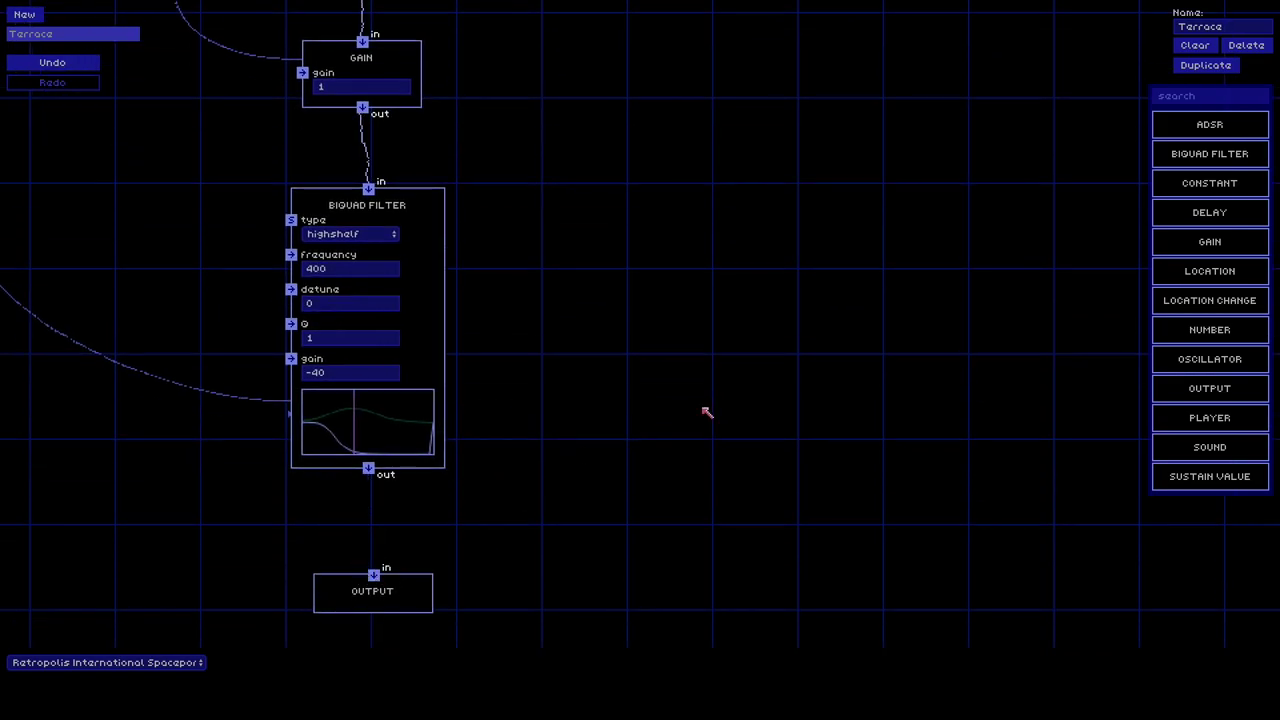
{"action": "scroll", "coordinate": [706, 411], "scroll_direction": "up", "scroll_amount": 5}
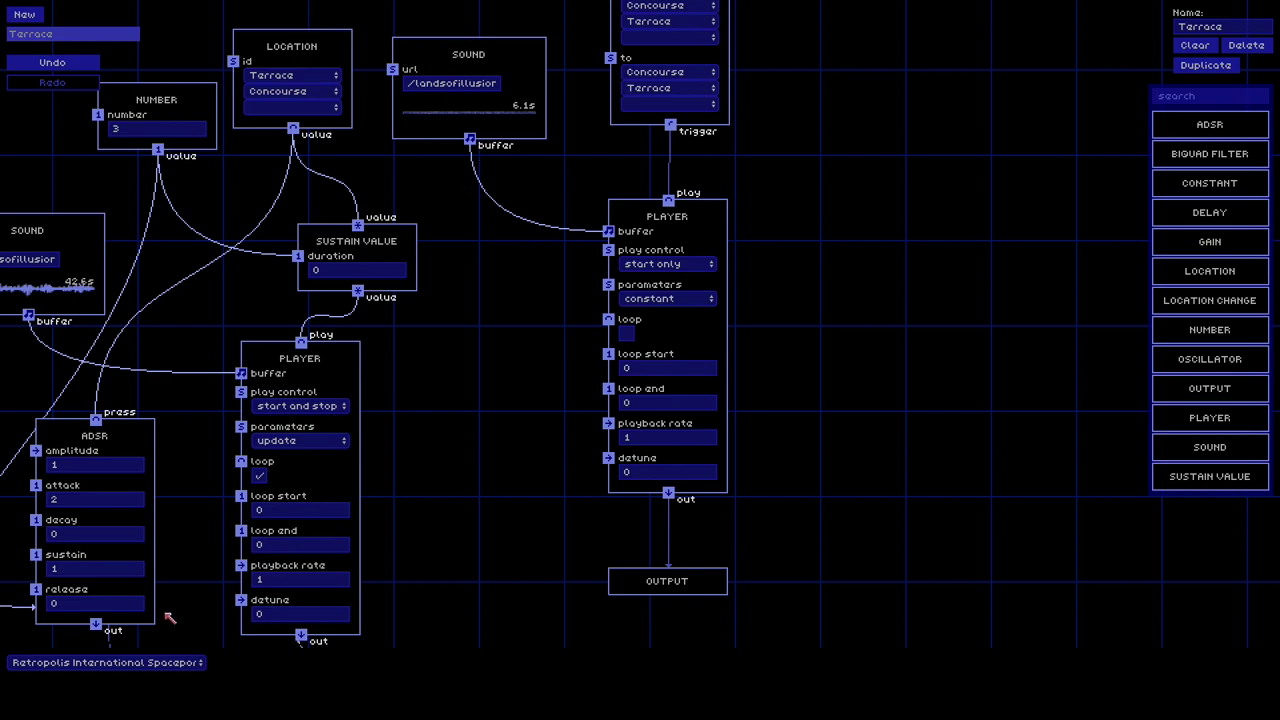
{"action": "left_click", "coordinate": [147, 662]}
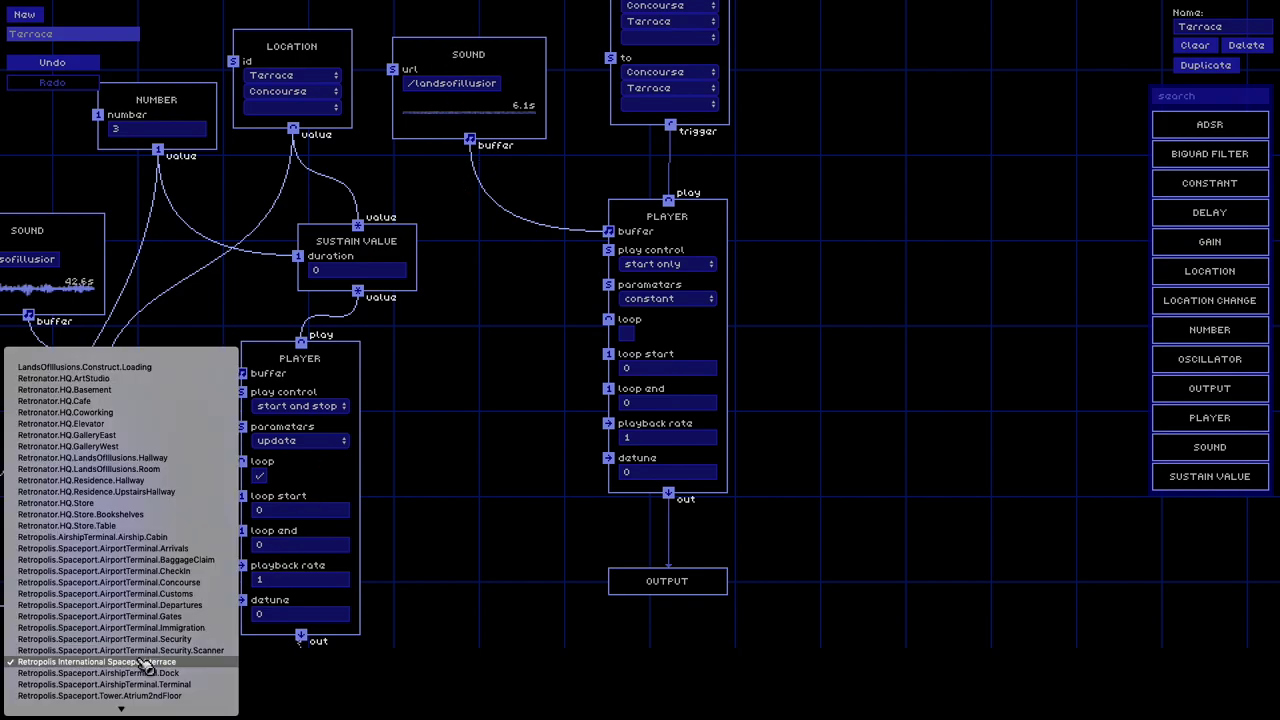
{"action": "left_click", "coordinate": [157, 584]}
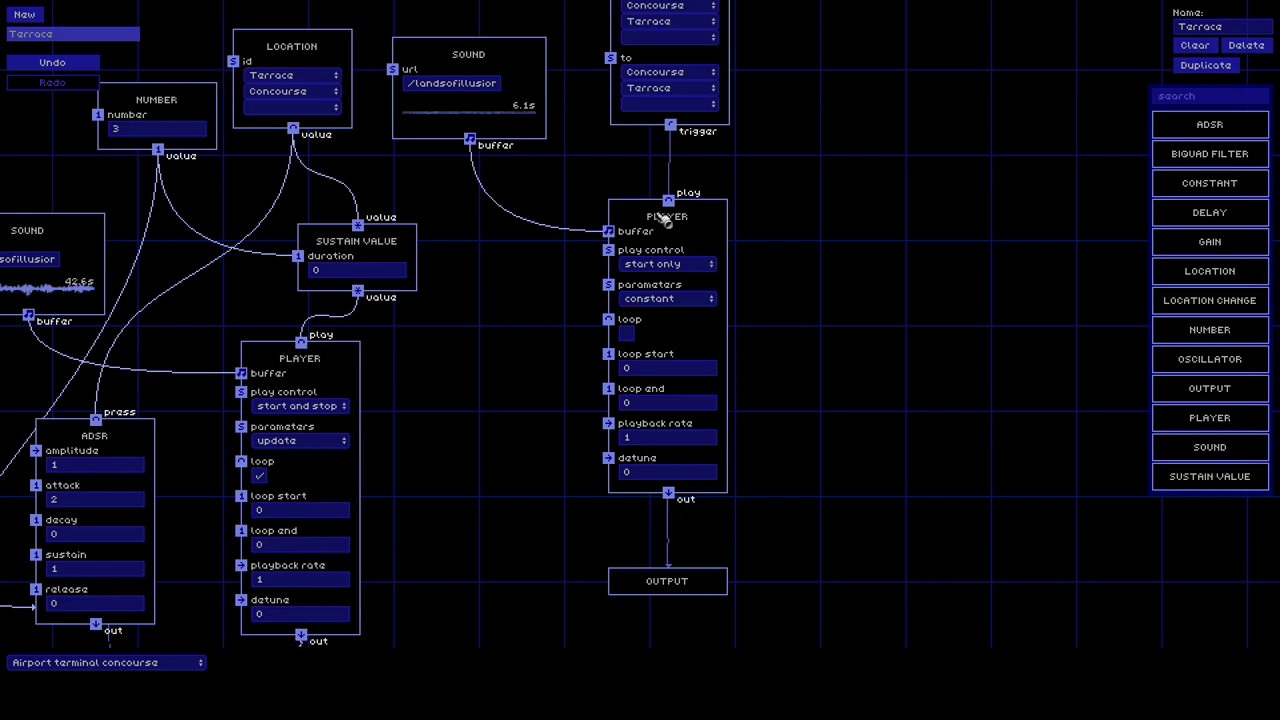
Move the second Player up, insert a Gain node between it and its Output node, and set the gain to 3.
{"action": "left_click", "coordinate": [714, 225]}
{"action": "left_click_drag", "start_coordinate": [714, 225], "coordinate": [715, 198]}
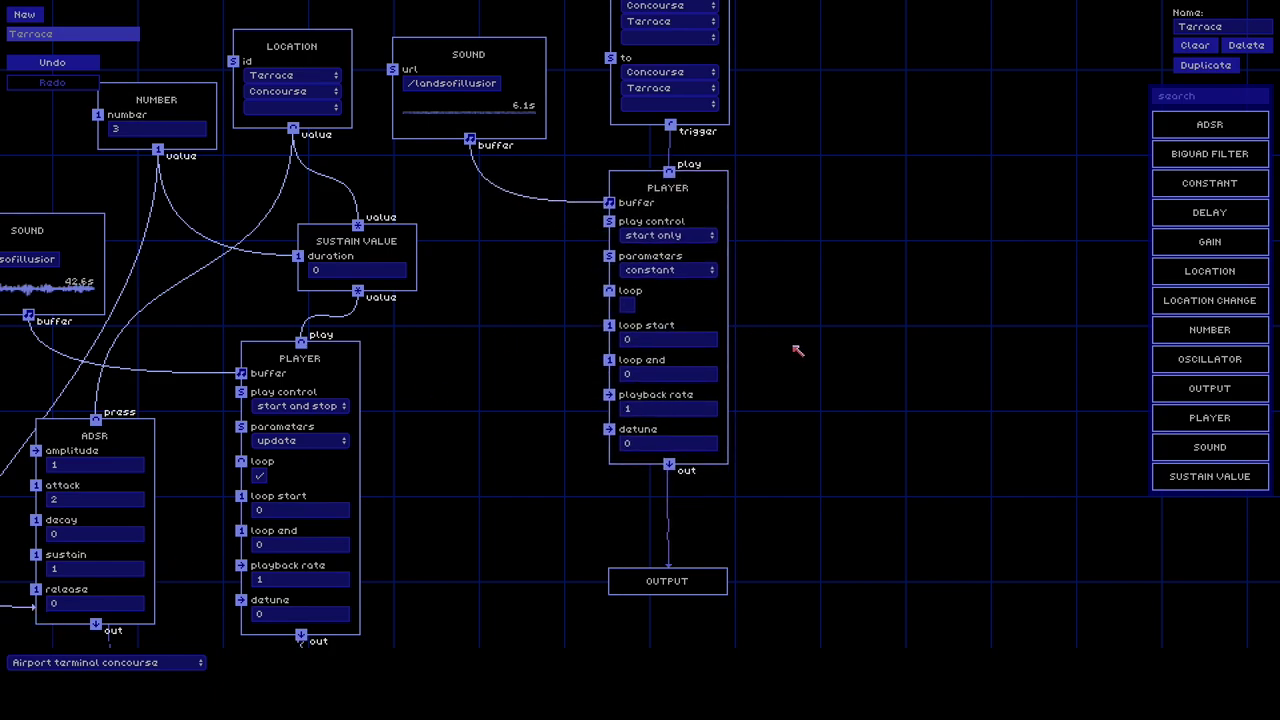
{"action": "left_click_drag", "start_coordinate": [1193, 248], "coordinate": [760, 518]}
{"action": "scroll", "coordinate": [806, 594], "scroll_direction": "down", "scroll_amount": 2}
{"action": "left_click_drag", "start_coordinate": [676, 462], "coordinate": [765, 379]}
{"action": "left_click_drag", "start_coordinate": [762, 447], "coordinate": [657, 527]}
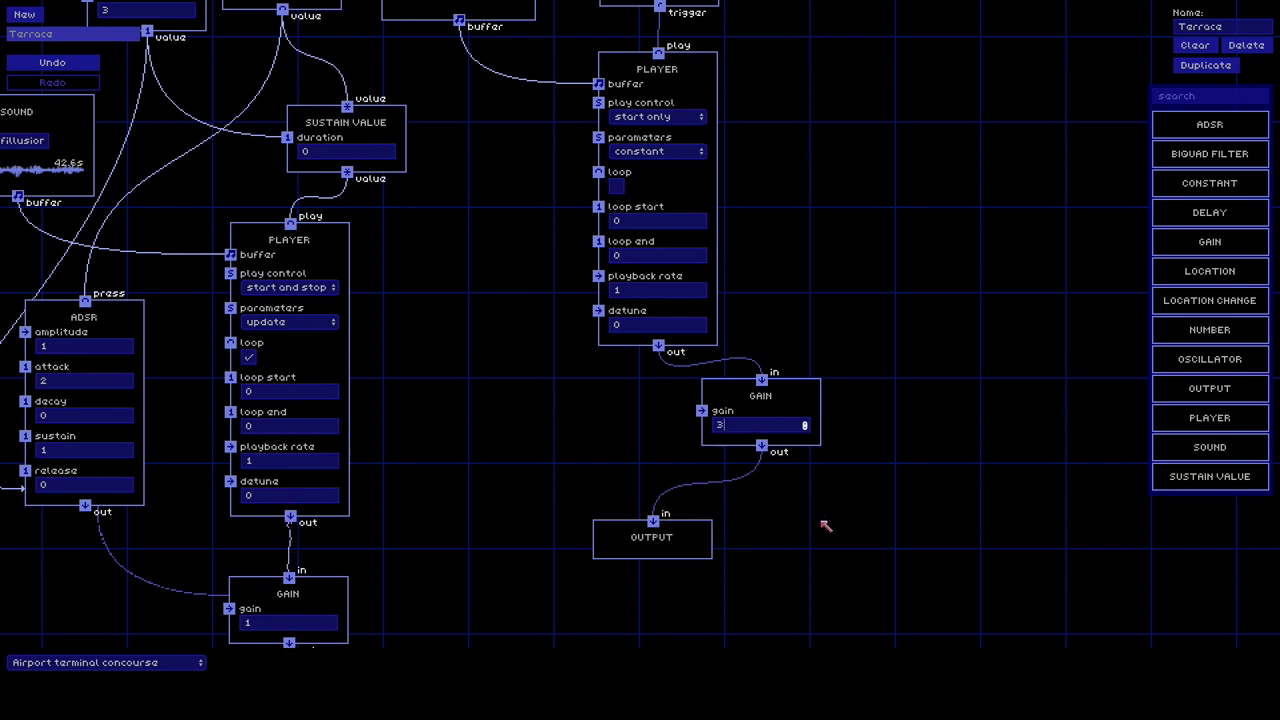
Switch the current location to the Terrace, and set the door sound's gain to 4 while shifting its Gain node closer under the Player.
{"action": "left_click", "coordinate": [185, 664]}
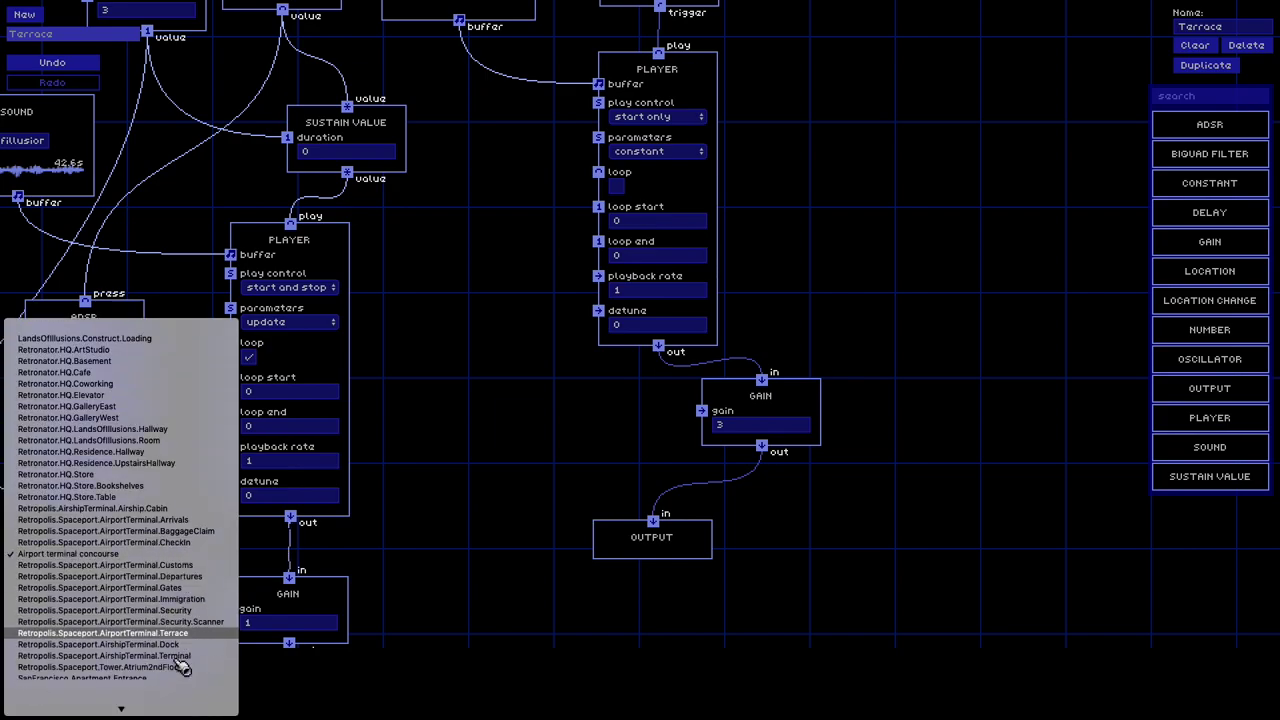
{"action": "left_click", "coordinate": [187, 631]}
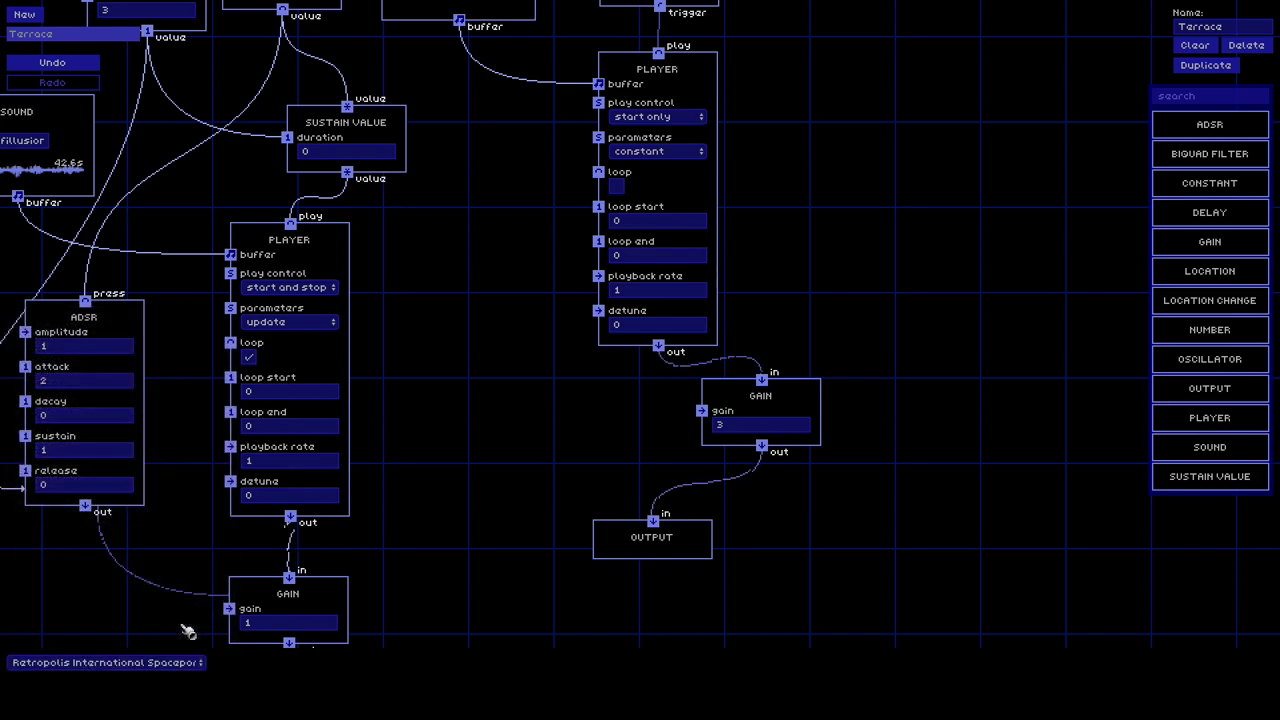
{"action": "left_click", "coordinate": [805, 425]}
{"action": "key", "text": "BackSpace"}
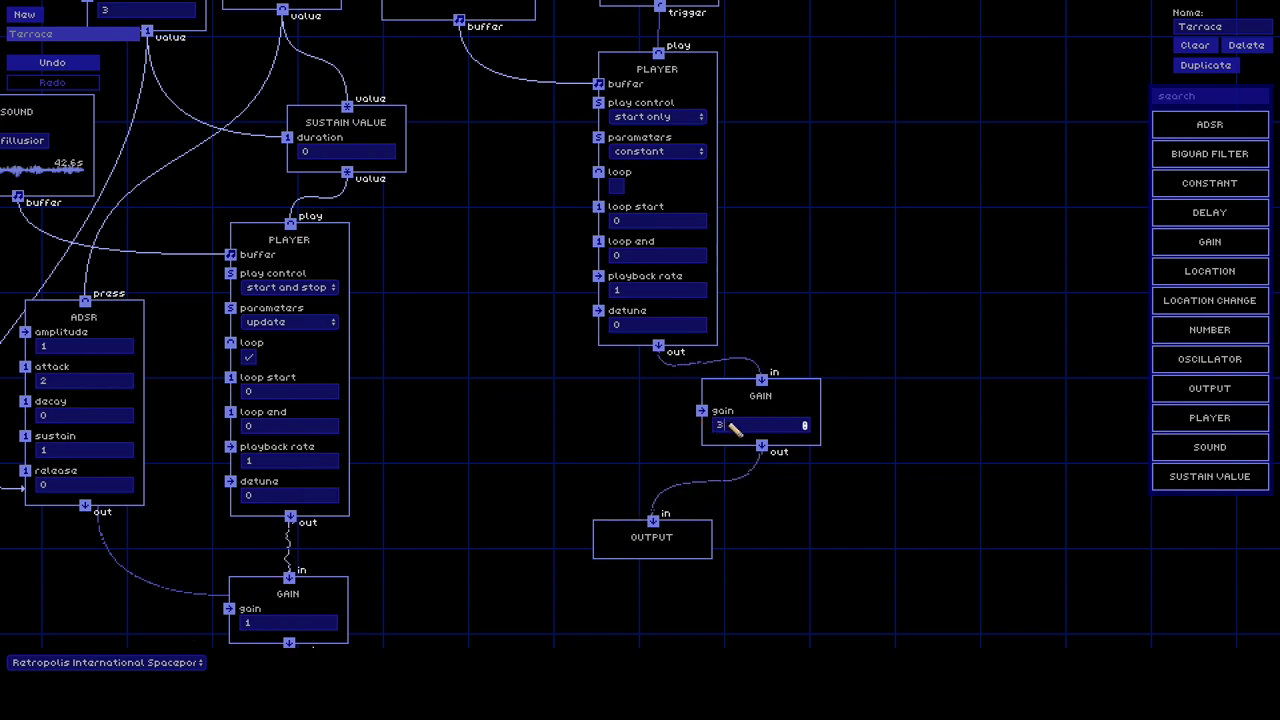
{"action": "type", "text": "4"}
{"action": "left_click_drag", "start_coordinate": [797, 394], "coordinate": [761, 411]}
Test the door sound by switching the current location to the security checkpoint, the Concourse and the Terrace in turn.
{"action": "left_click", "coordinate": [163, 663]}
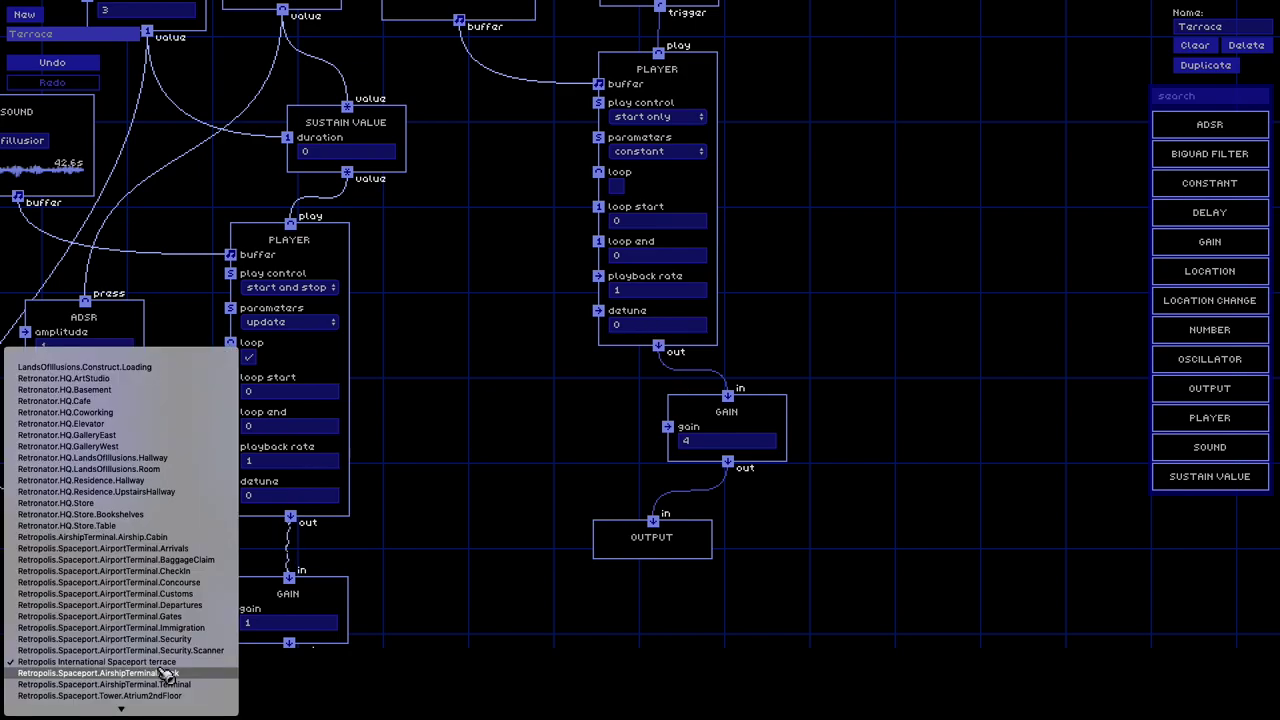
{"action": "left_click", "coordinate": [178, 639]}
{"action": "left_click", "coordinate": [171, 663]}
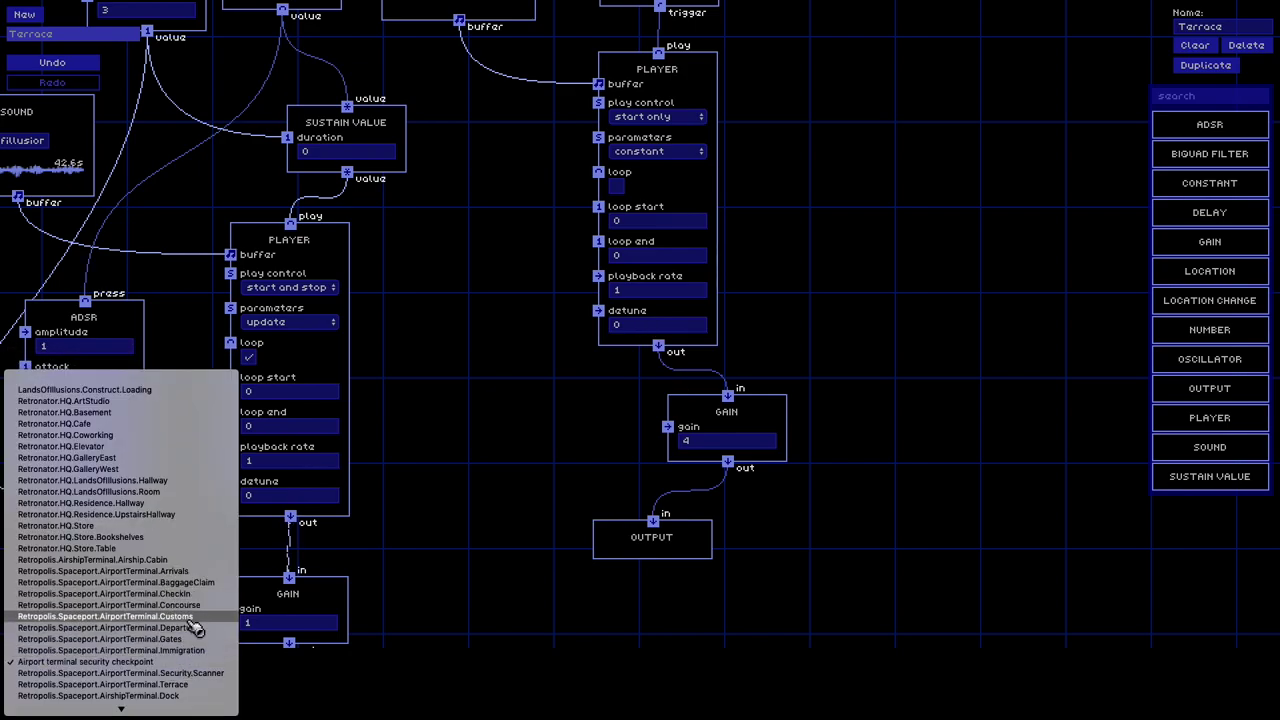
{"action": "scroll", "coordinate": [193, 625], "scroll_direction": "down", "scroll_amount": 3}
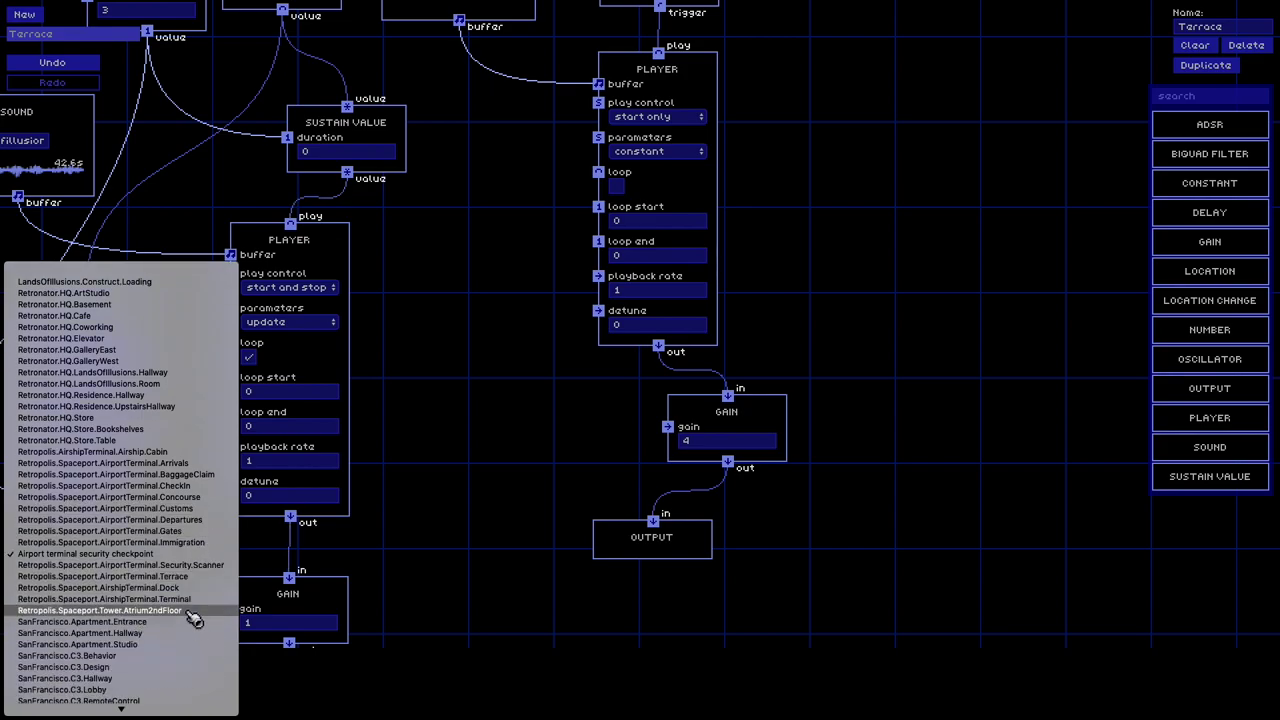
{"action": "left_click", "coordinate": [199, 498]}
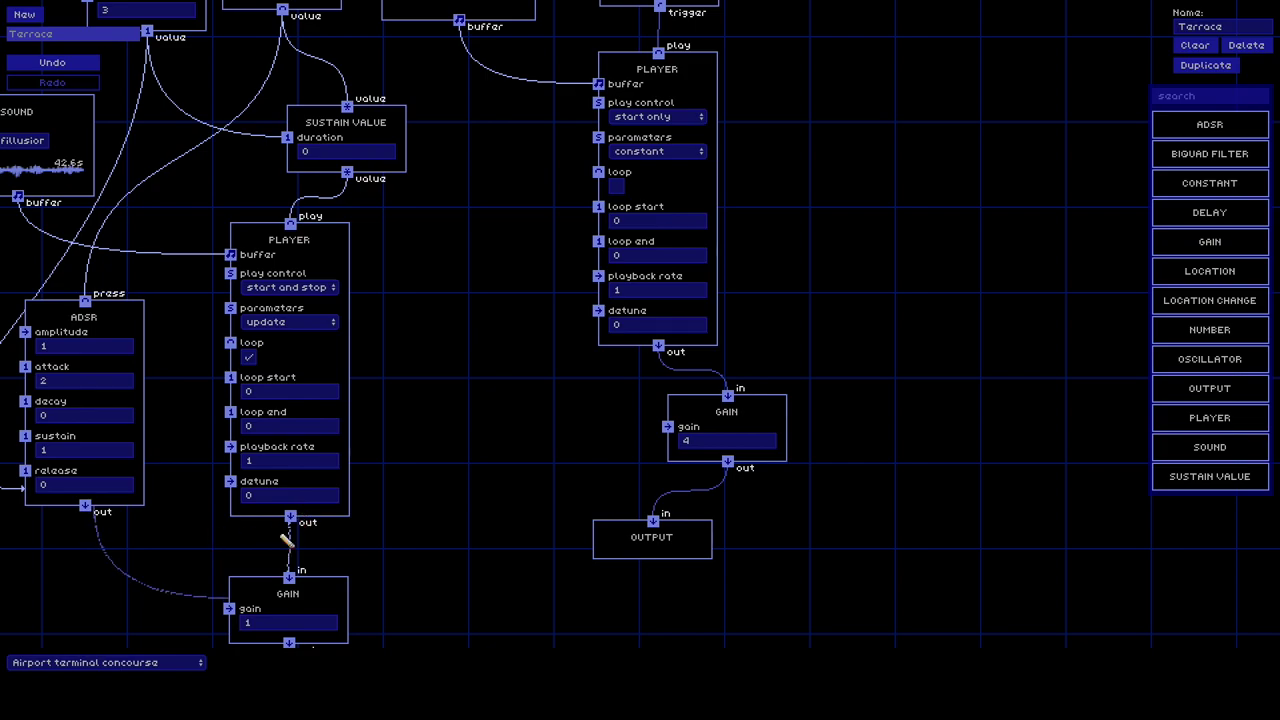
{"action": "left_click", "coordinate": [150, 663]}
{"action": "scroll", "coordinate": [150, 670], "scroll_direction": "down", "scroll_amount": 3}
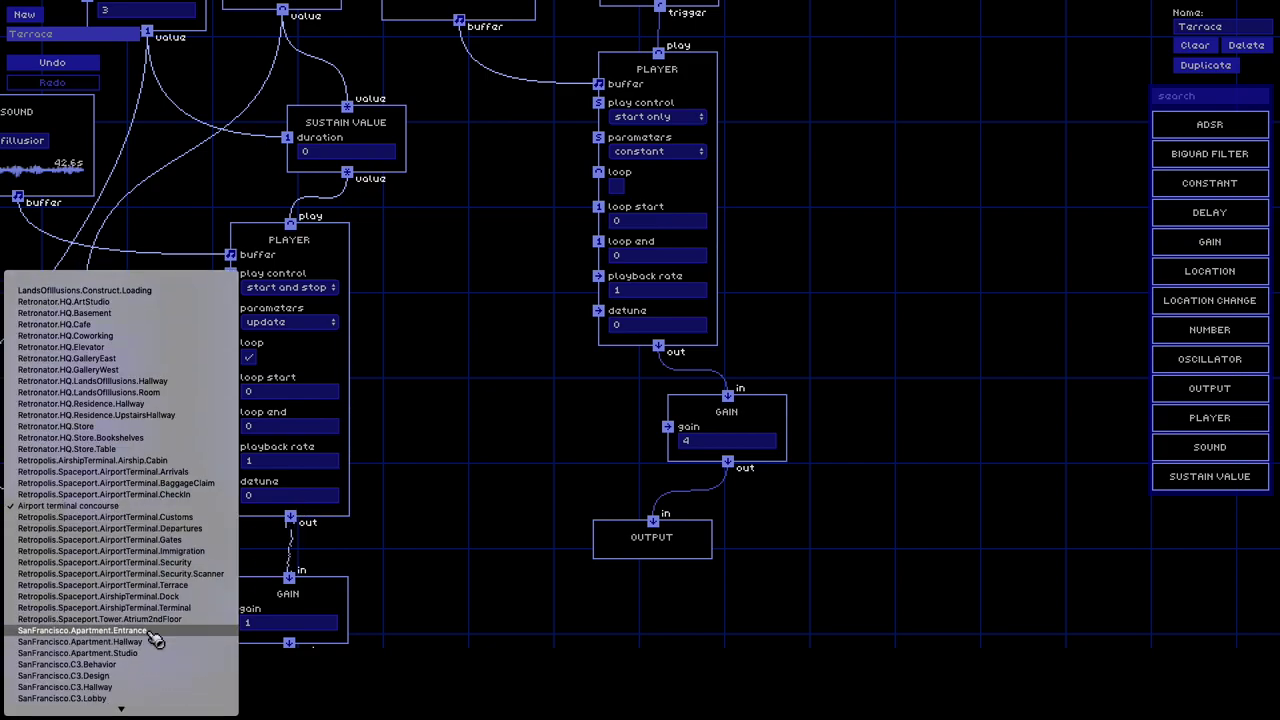
{"action": "left_click", "coordinate": [165, 597]}
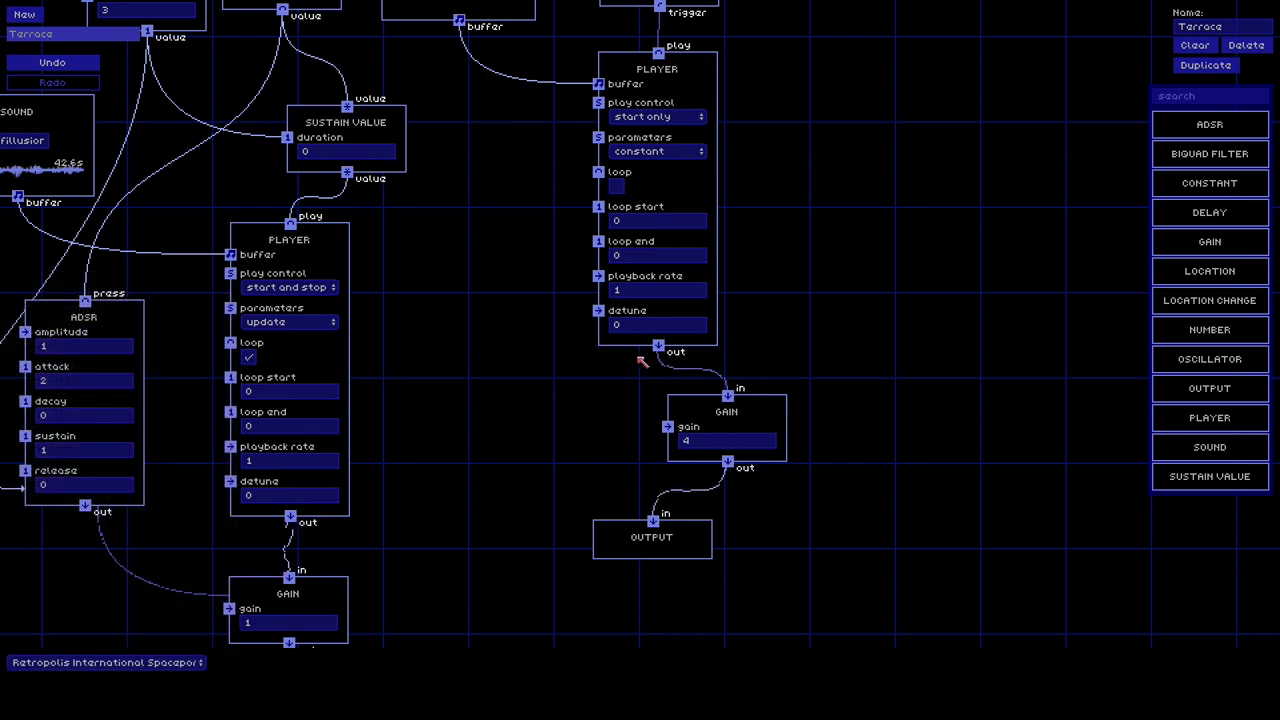
Test the whole patch by switching the current location to the Concourse and back to the Terrace.
{"action": "scroll", "coordinate": [700, 300], "scroll_direction": "up", "scroll_amount": 3}
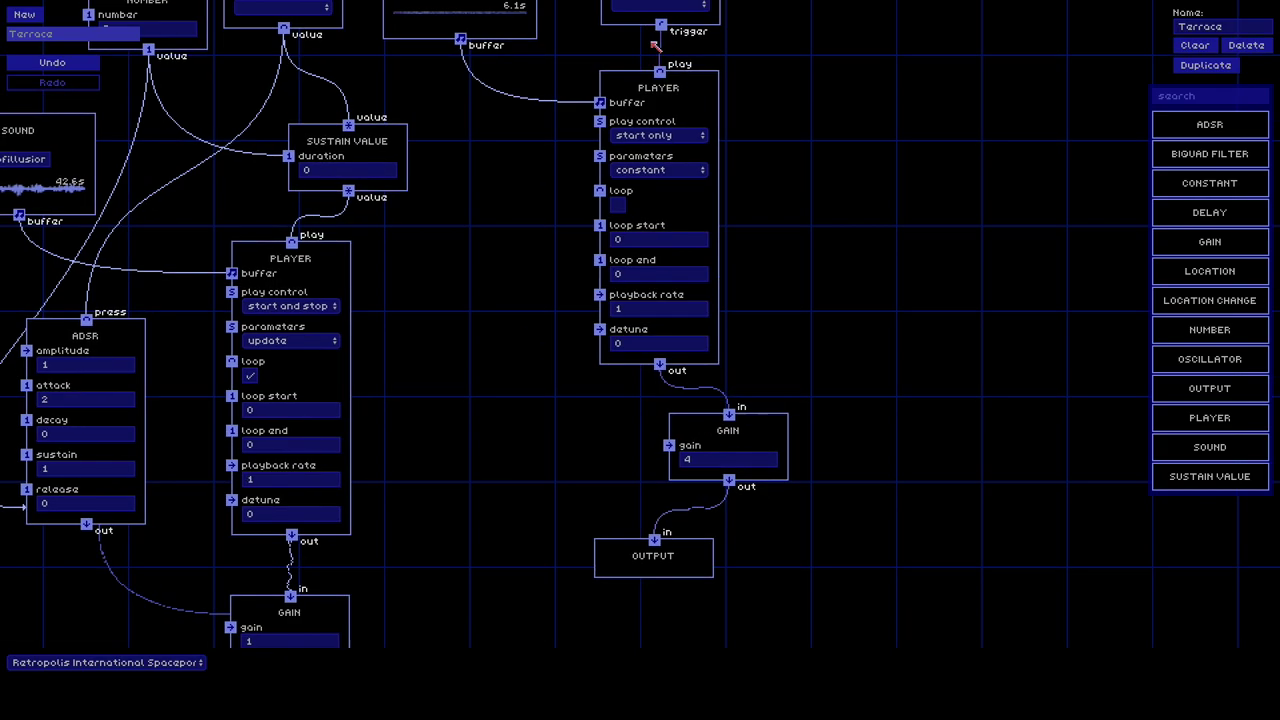
{"action": "scroll", "coordinate": [662, 93], "scroll_direction": "up", "scroll_amount": 1}
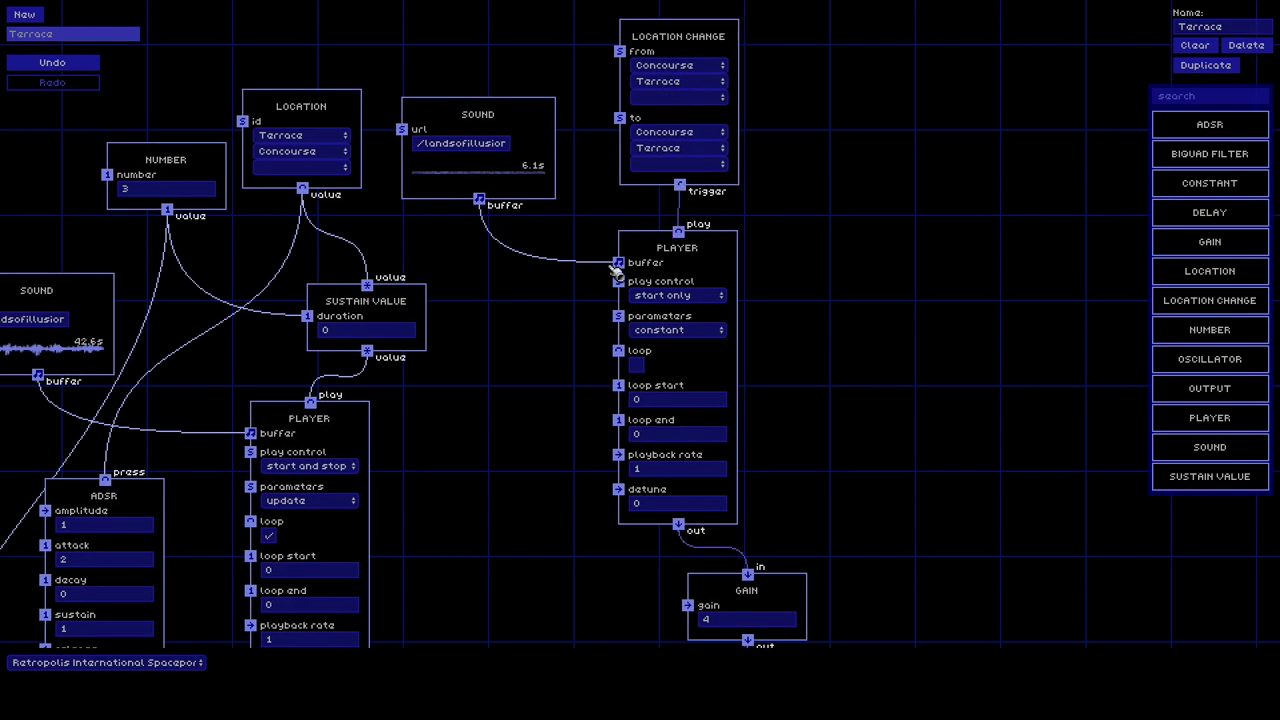
{"action": "scroll", "coordinate": [519, 426], "scroll_direction": "down", "scroll_amount": 6}
{"action": "scroll", "coordinate": [519, 426], "scroll_direction": "down", "scroll_amount": 10}
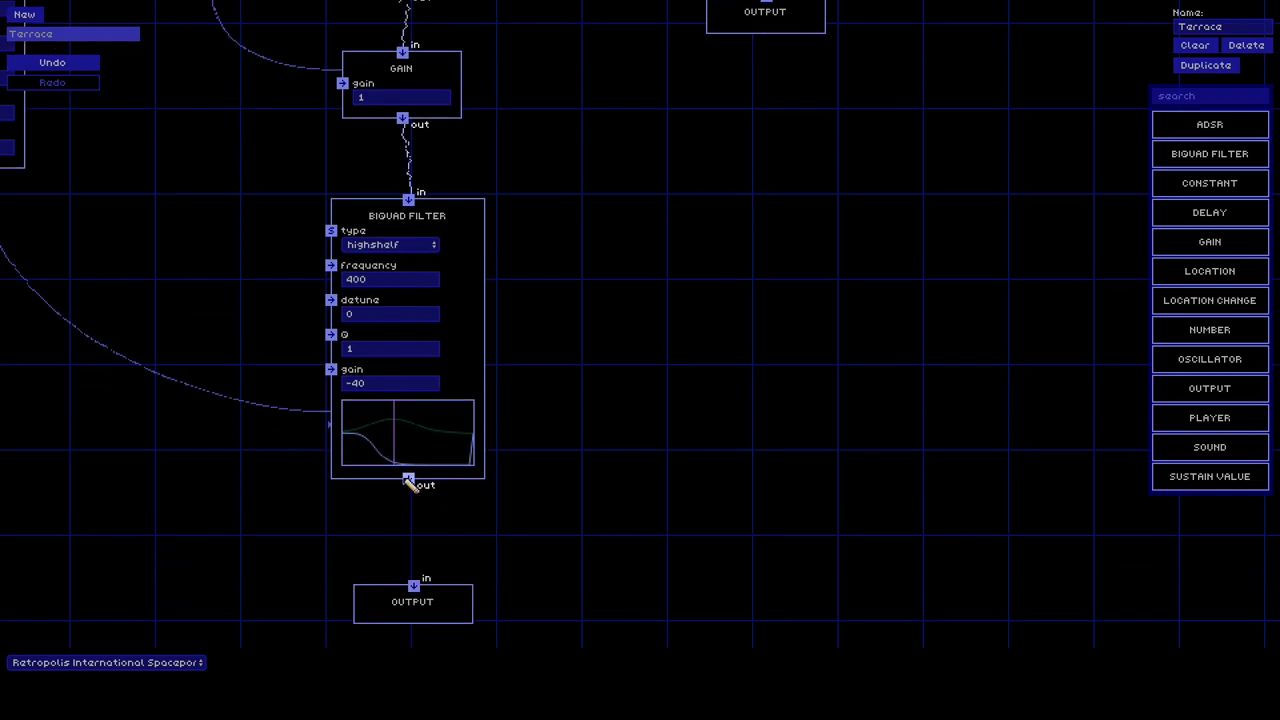
{"action": "scroll", "coordinate": [634, 310], "scroll_direction": "up", "scroll_amount": 10}
{"action": "scroll", "coordinate": [634, 310], "scroll_direction": "up", "scroll_amount": 3}
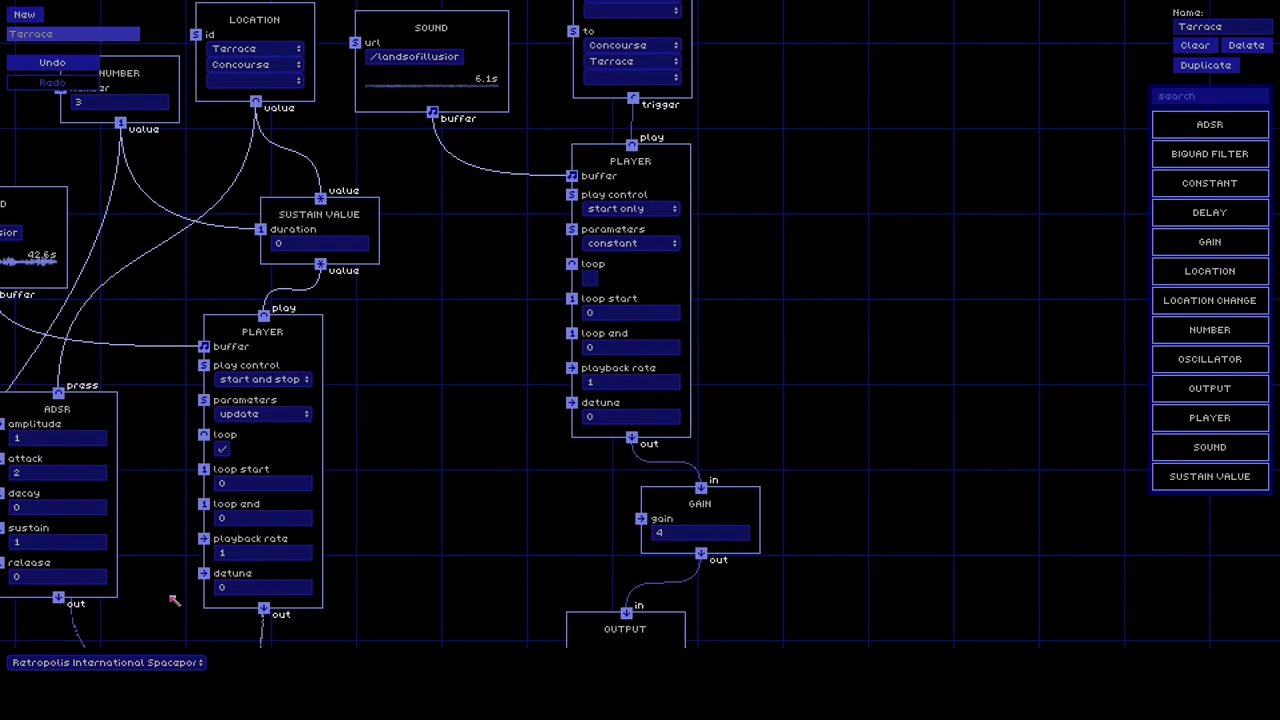
{"action": "left_click", "coordinate": [157, 660]}
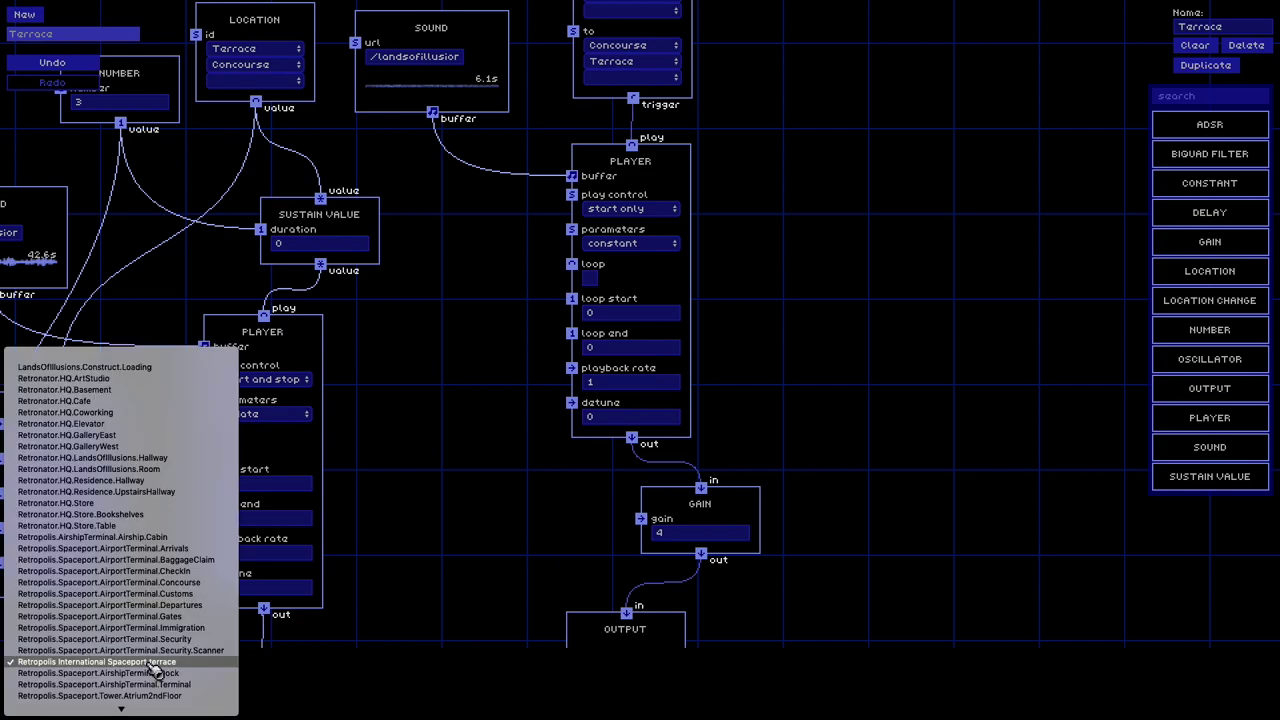
{"action": "left_click", "coordinate": [173, 590]}
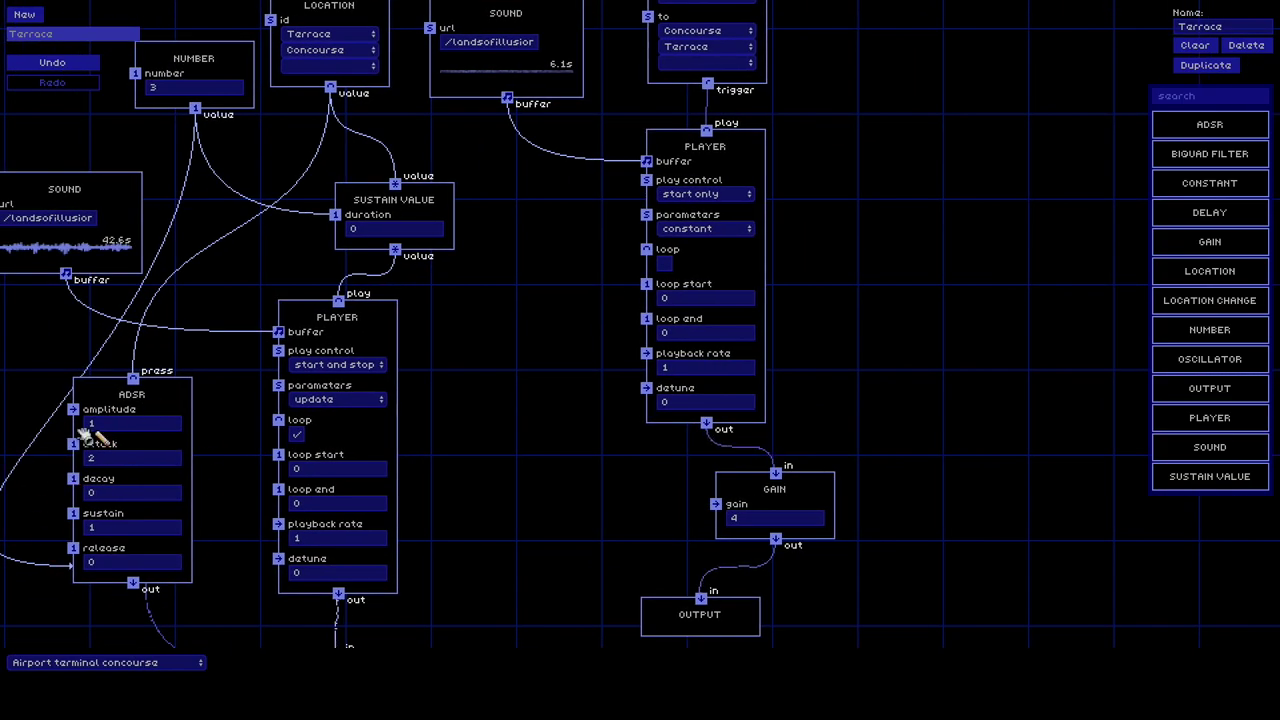
{"action": "left_click", "coordinate": [116, 663]}
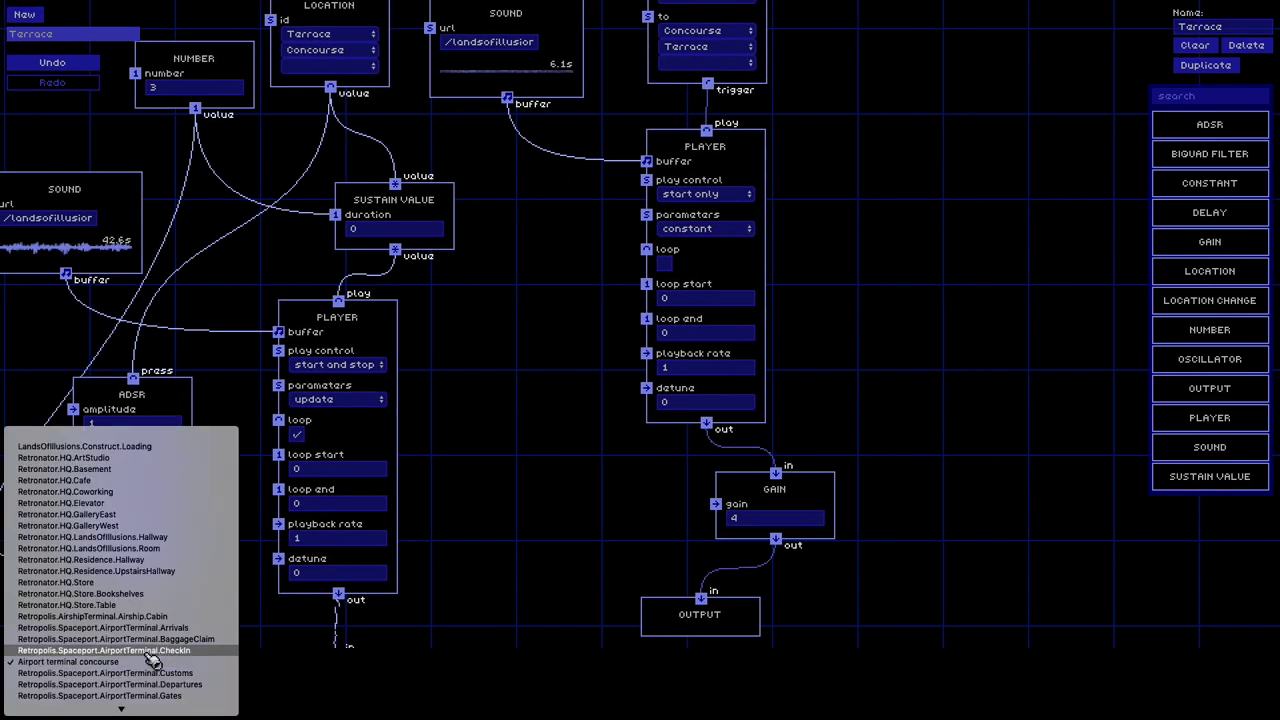
{"action": "scroll", "coordinate": [160, 655], "scroll_direction": "down", "scroll_amount": 3}
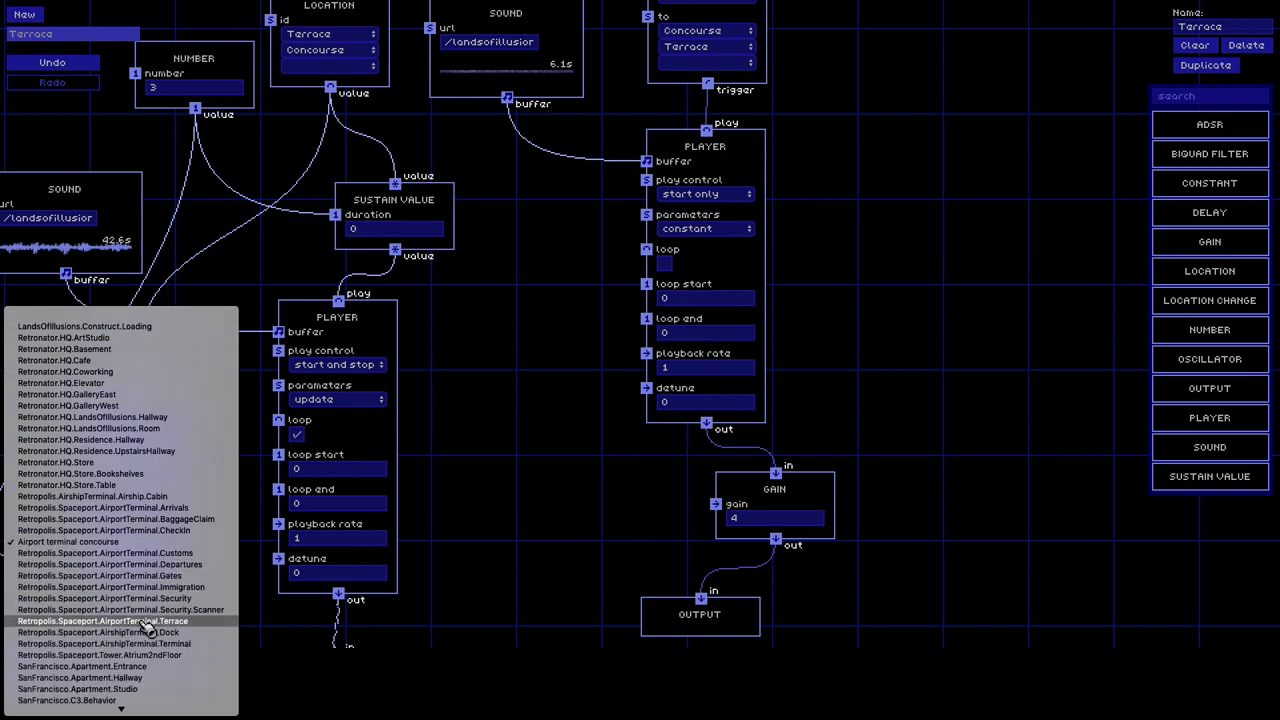
{"action": "left_click", "coordinate": [145, 621]}
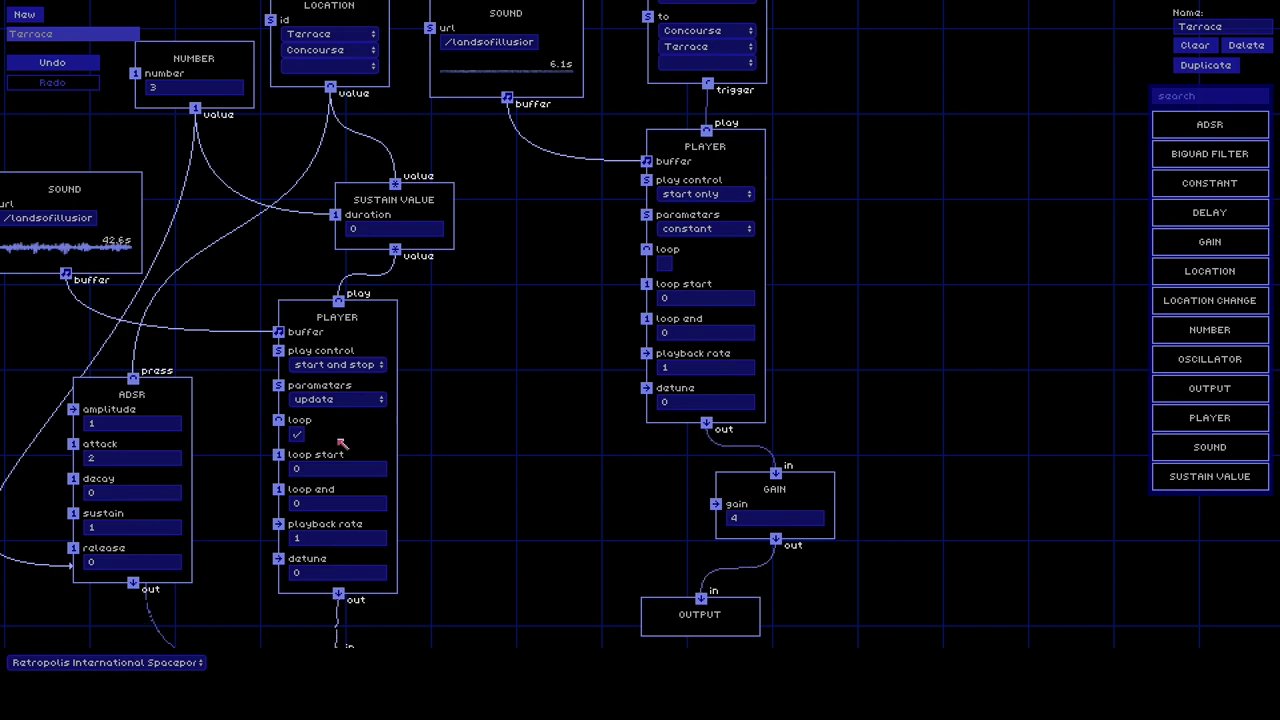
{"action": "scroll", "coordinate": [445, 345], "scroll_direction": "up", "scroll_amount": 5}
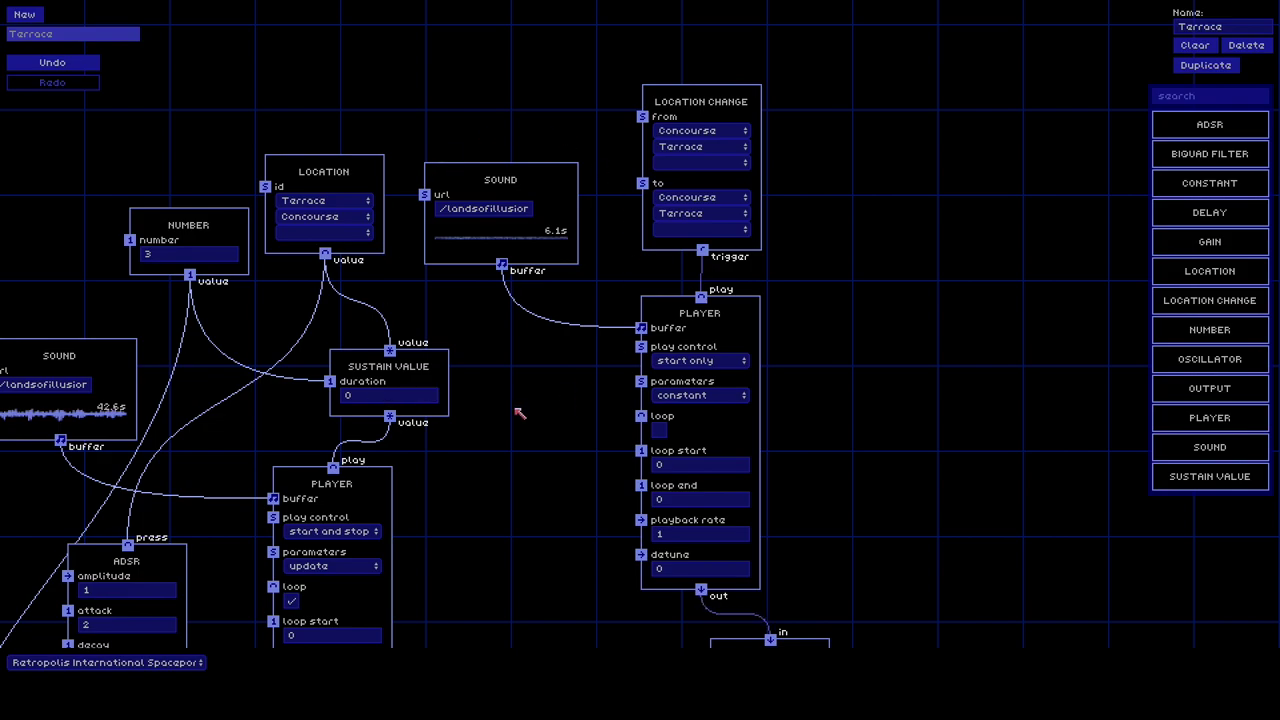
{"action": "scroll", "coordinate": [520, 413], "scroll_direction": "down", "scroll_amount": 14}
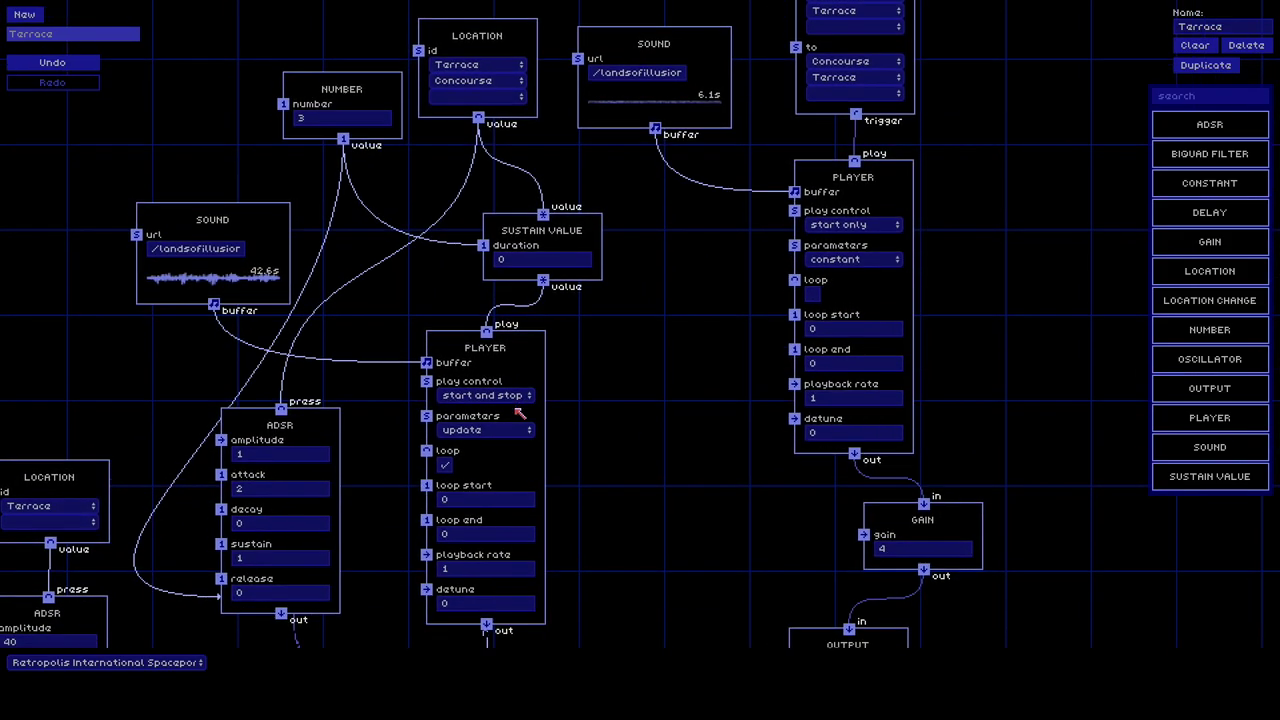
{"action": "scroll", "coordinate": [520, 413], "scroll_direction": "up", "scroll_amount": 15}
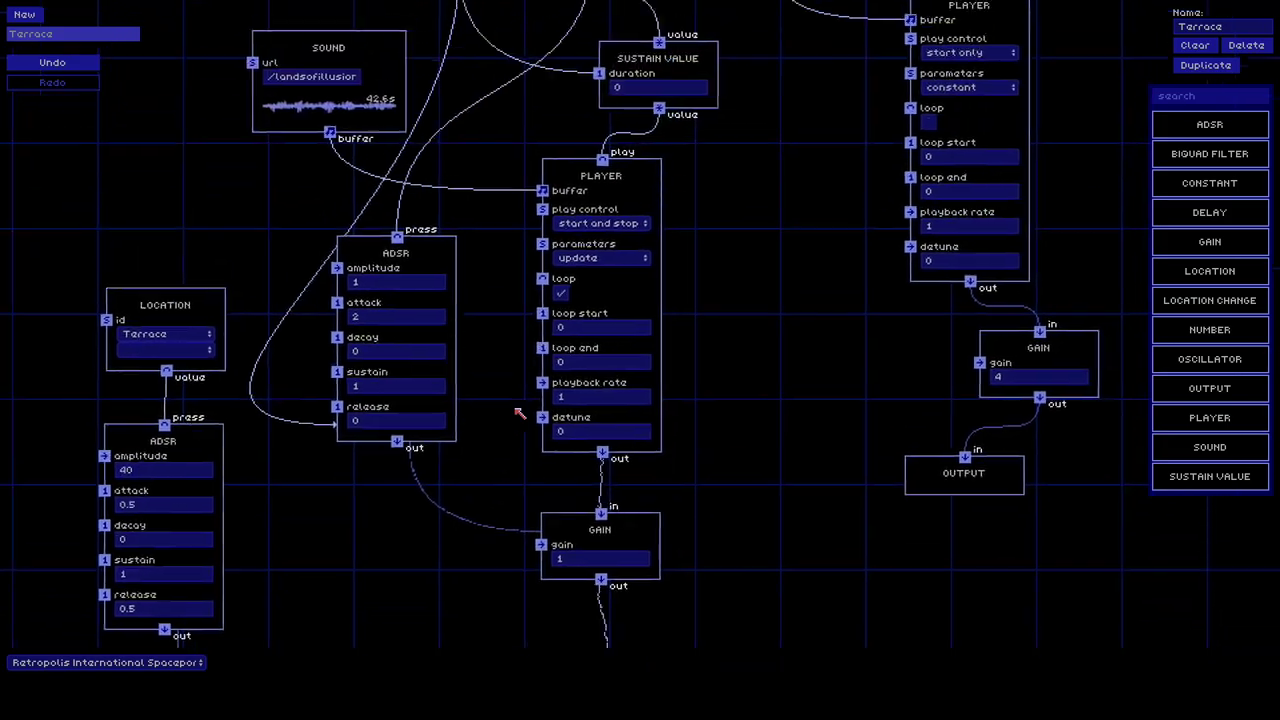
{"action": "scroll", "coordinate": [520, 410], "scroll_direction": "down", "scroll_amount": 8}
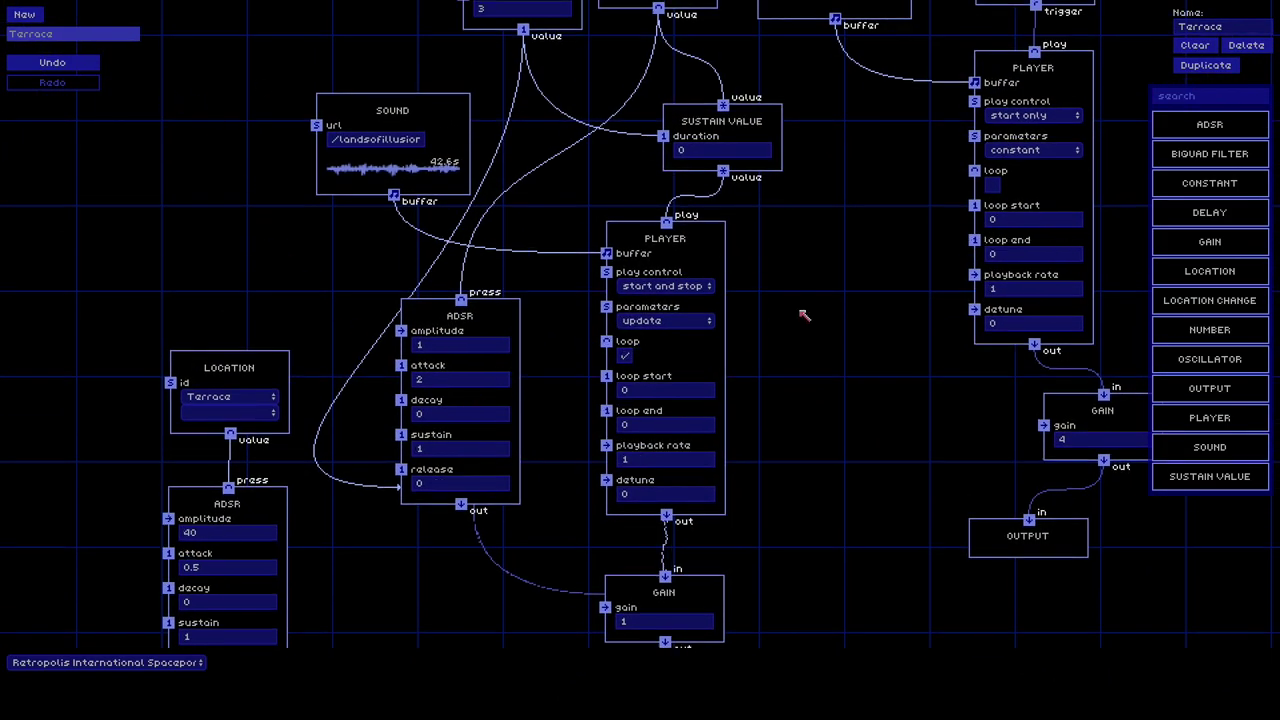
Create a new audio patch named Oscillator, and connect an Oscillator node's output to a Gain node placed well below it.
{"action": "left_click", "coordinate": [30, 14]}
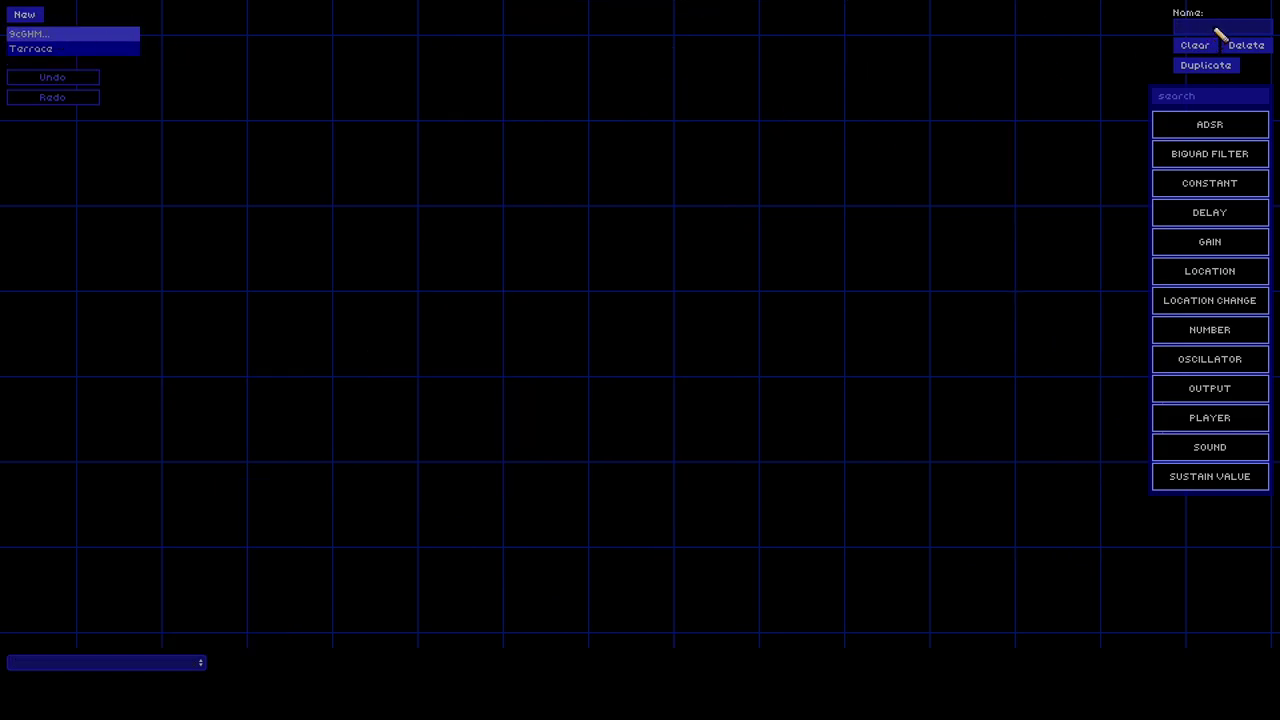
{"action": "type", "text": "Oscillator"}
{"action": "left_click_drag", "start_coordinate": [1230, 362], "coordinate": [540, 113]}
{"action": "left_click_drag", "start_coordinate": [1243, 249], "coordinate": [534, 369]}
{"action": "left_click", "coordinate": [517, 371]}
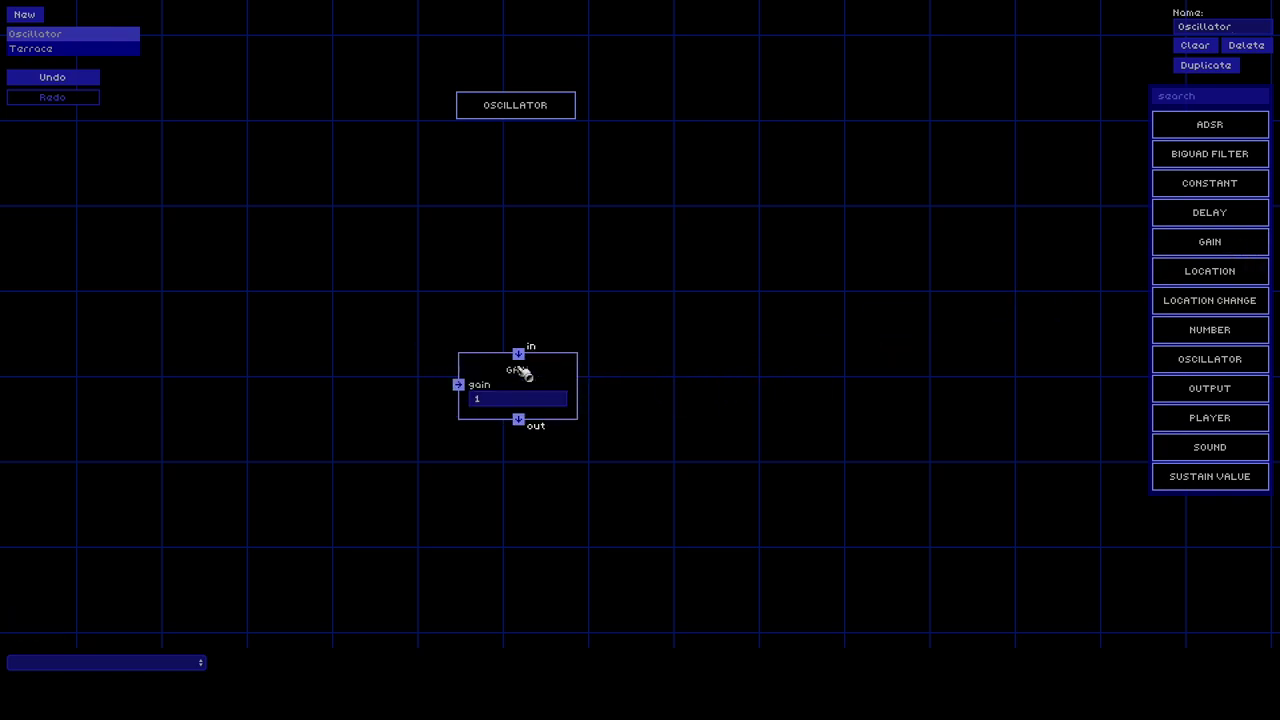
{"action": "left_click", "coordinate": [537, 104]}
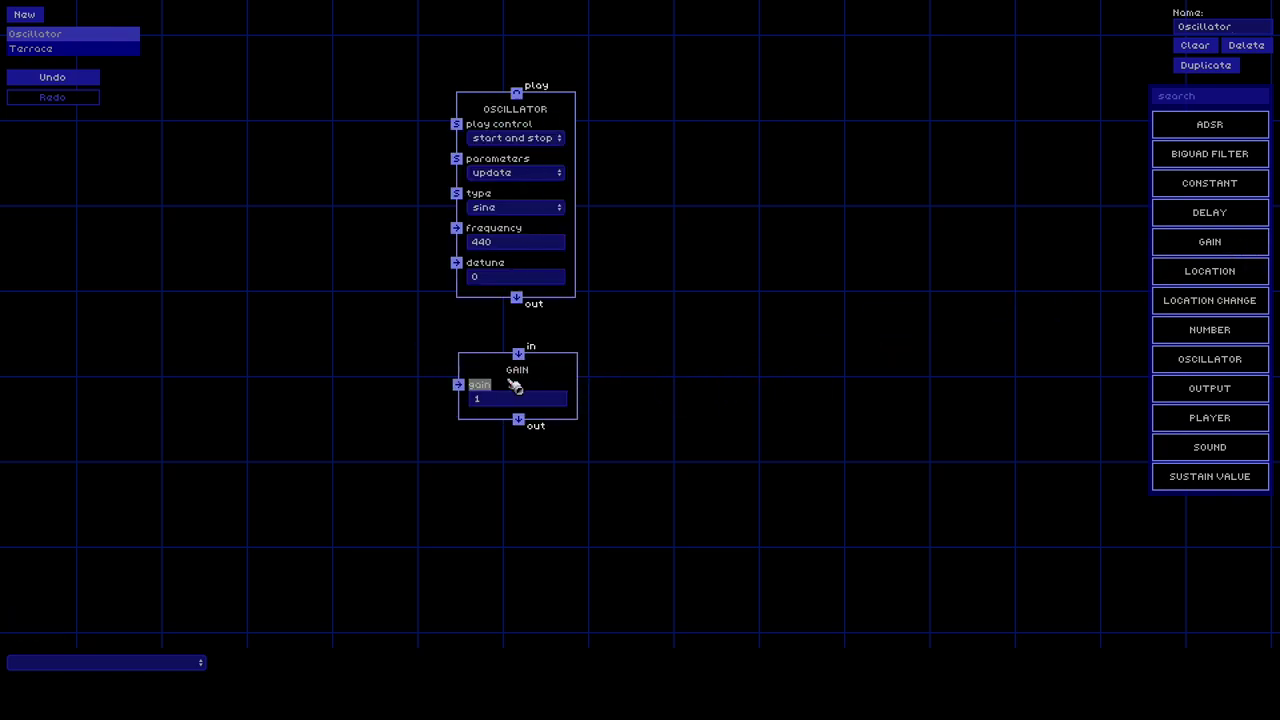
{"action": "left_click_drag", "start_coordinate": [527, 378], "coordinate": [532, 514]}
{"action": "left_click_drag", "start_coordinate": [524, 305], "coordinate": [555, 536]}
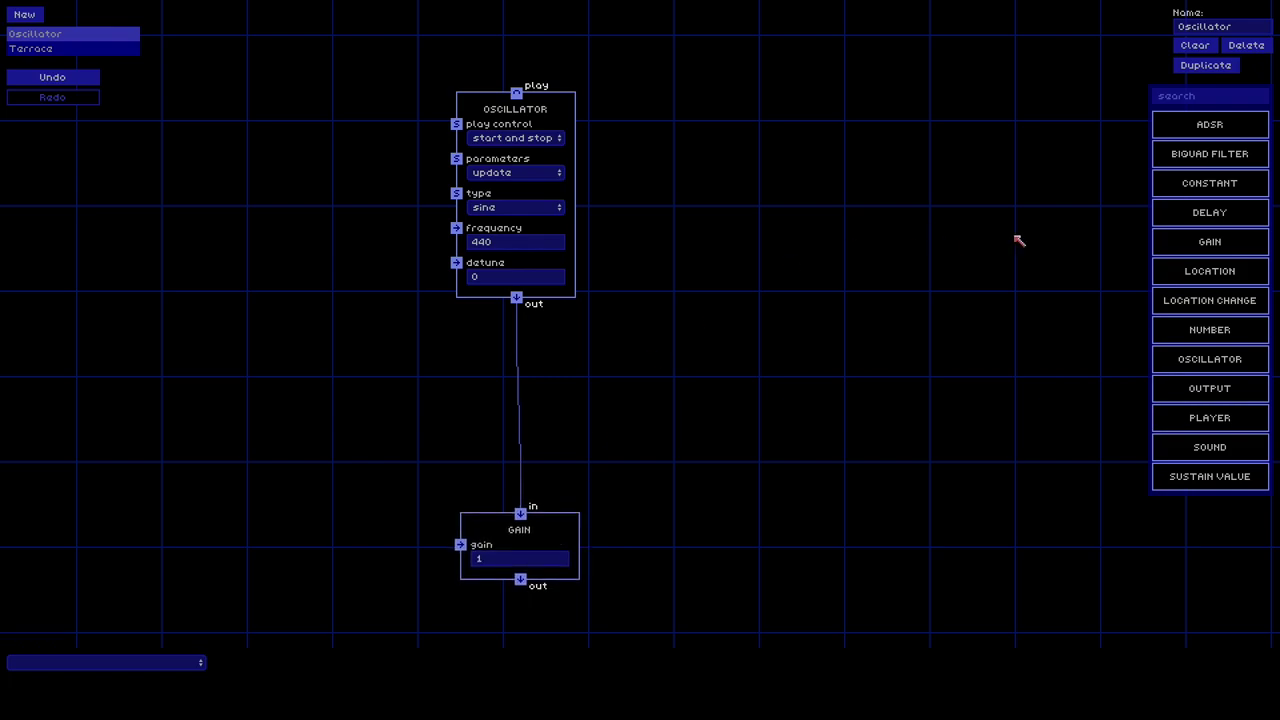
Add a Number node above the Oscillator, connect its value to the play input, and set the number to 1.
{"action": "left_click_drag", "start_coordinate": [1257, 337], "coordinate": [553, 27]}
{"action": "scroll", "coordinate": [597, 97], "scroll_direction": "up", "scroll_amount": 1}
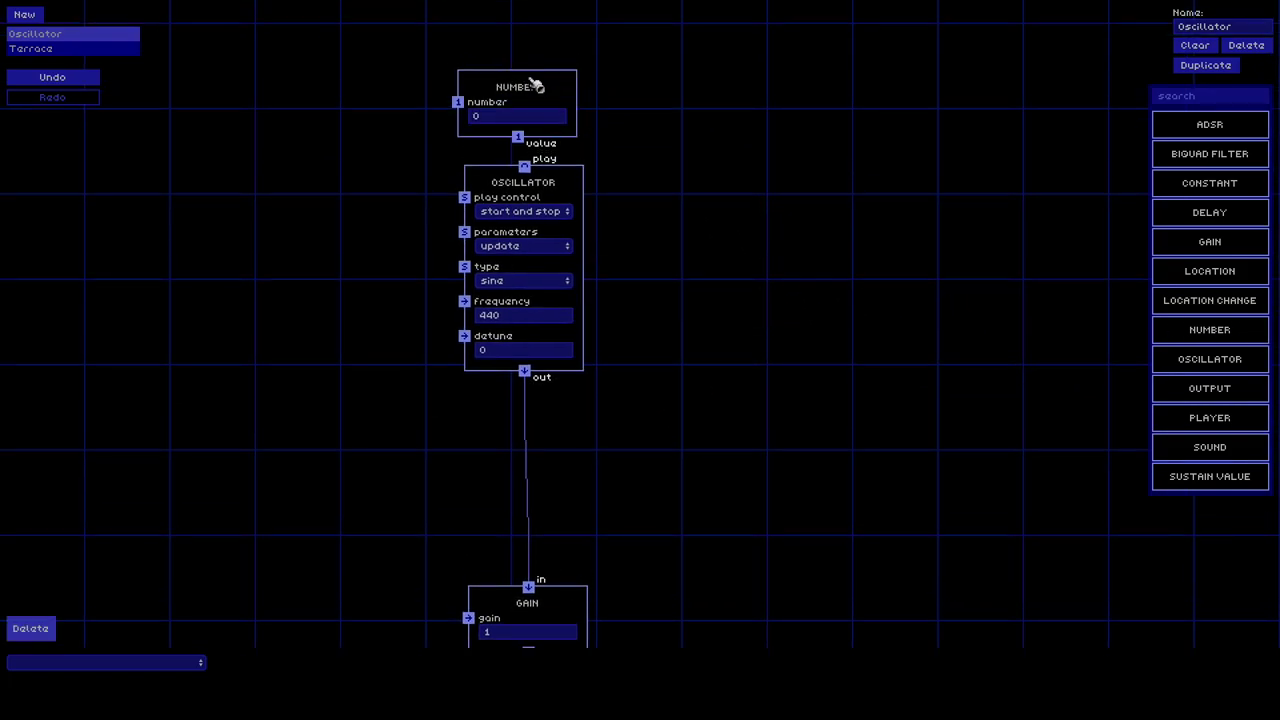
{"action": "left_click_drag", "start_coordinate": [536, 86], "coordinate": [544, 65]}
{"action": "left_click_drag", "start_coordinate": [526, 116], "coordinate": [530, 170]}
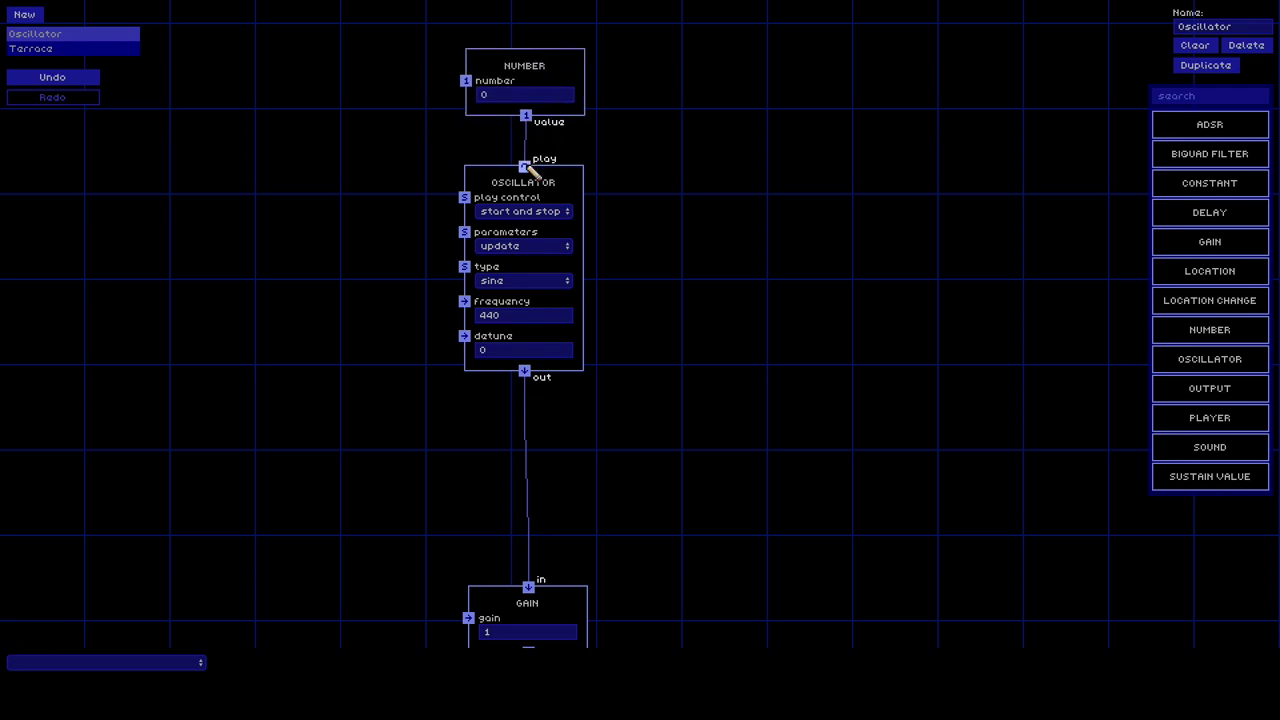
{"action": "left_click", "coordinate": [568, 91]}
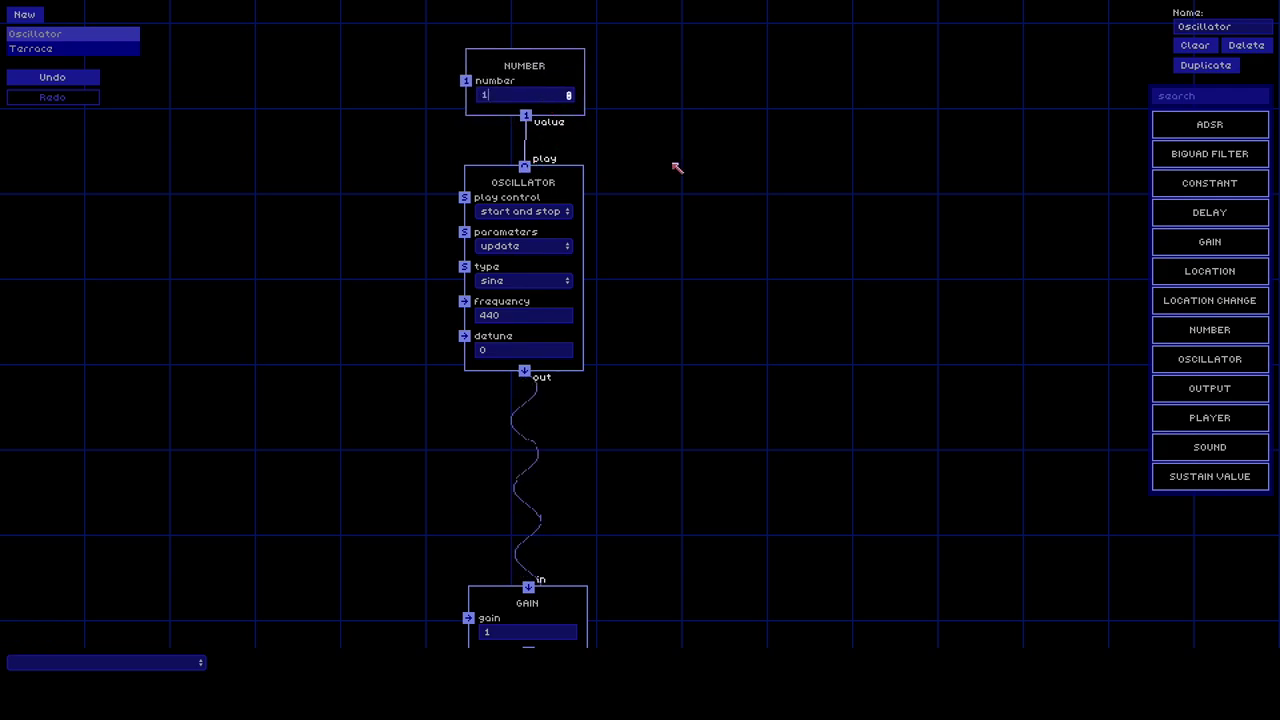
Try the oscillator at a frequency of 220 and then at 400.
{"action": "scroll", "coordinate": [640, 395], "scroll_direction": "down", "scroll_amount": 1}
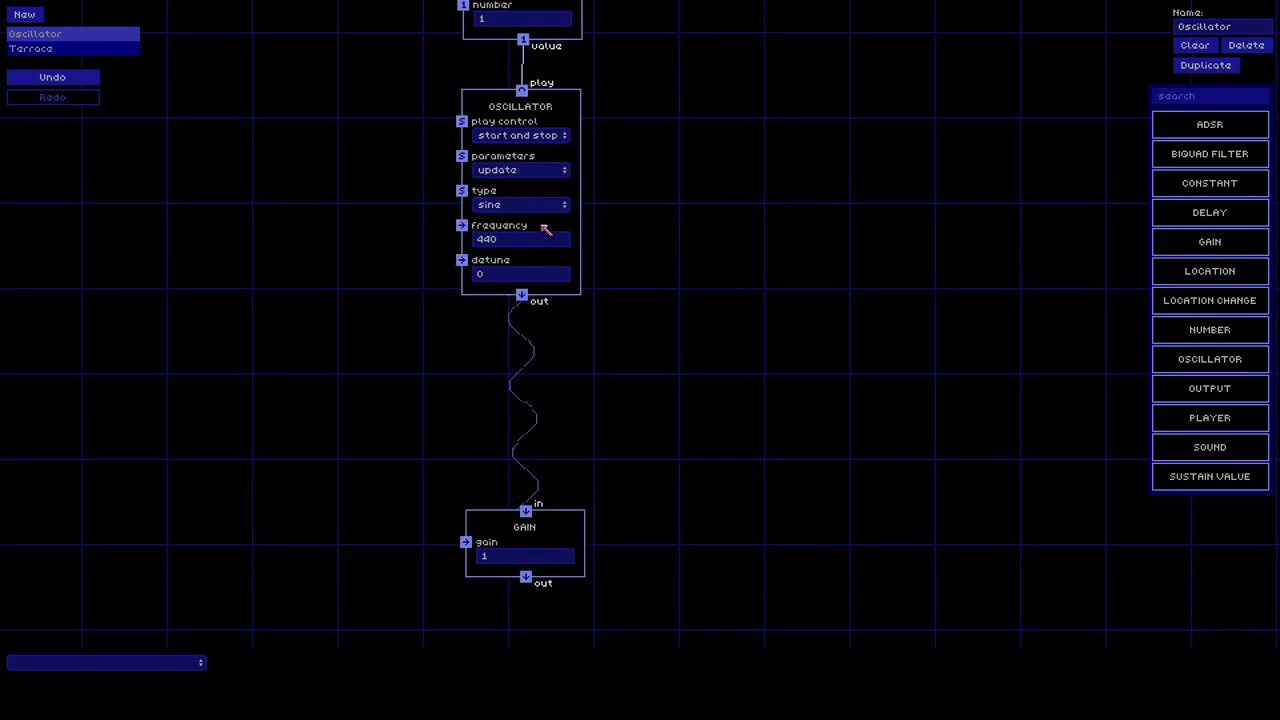
{"action": "double_click", "coordinate": [486, 241]}
{"action": "type", "text": "1"}
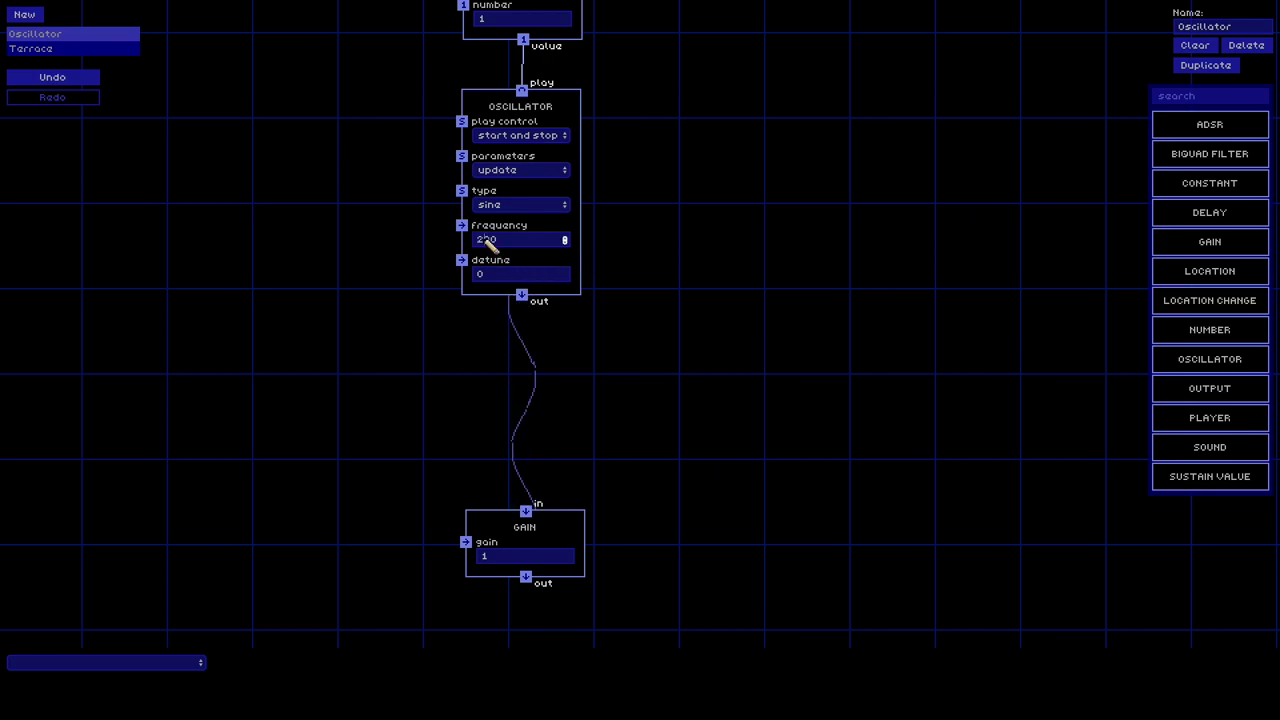
{"action": "type", "text": "0"}
Try the square, sawtooth and triangle waveforms in turn as the oscillator's type.
{"action": "left_click", "coordinate": [524, 206]}
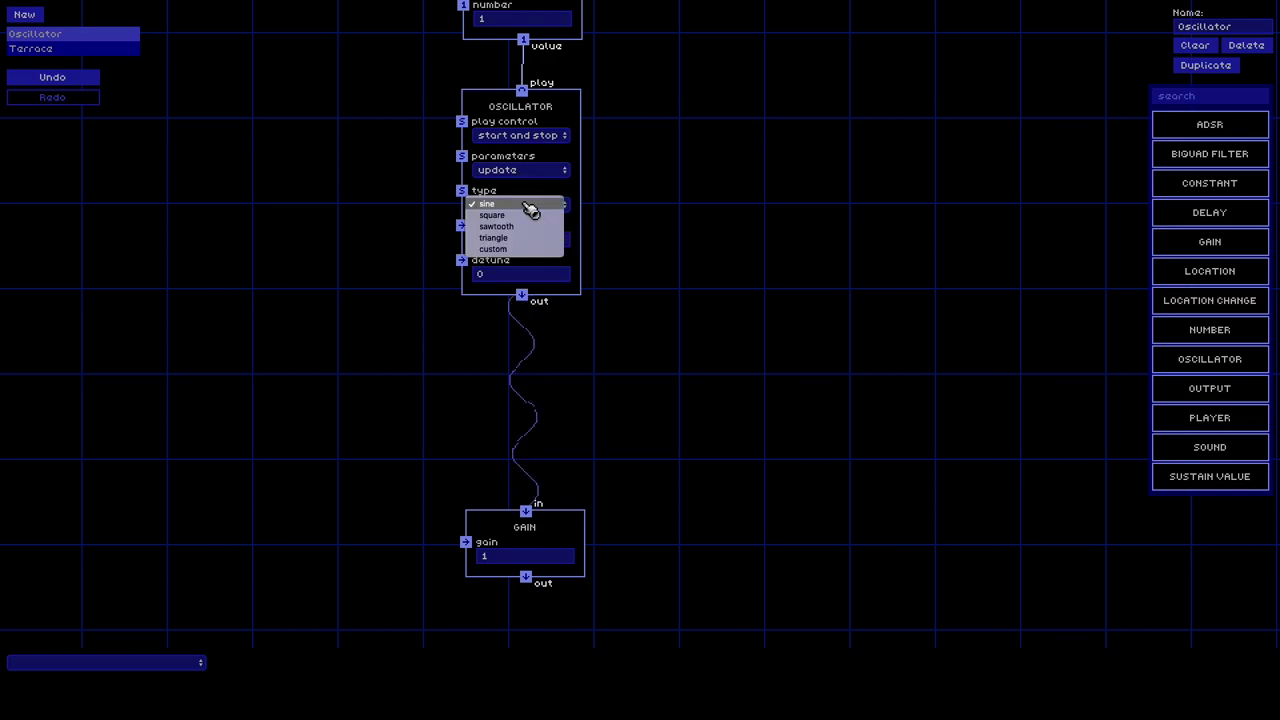
{"action": "left_click", "coordinate": [519, 216]}
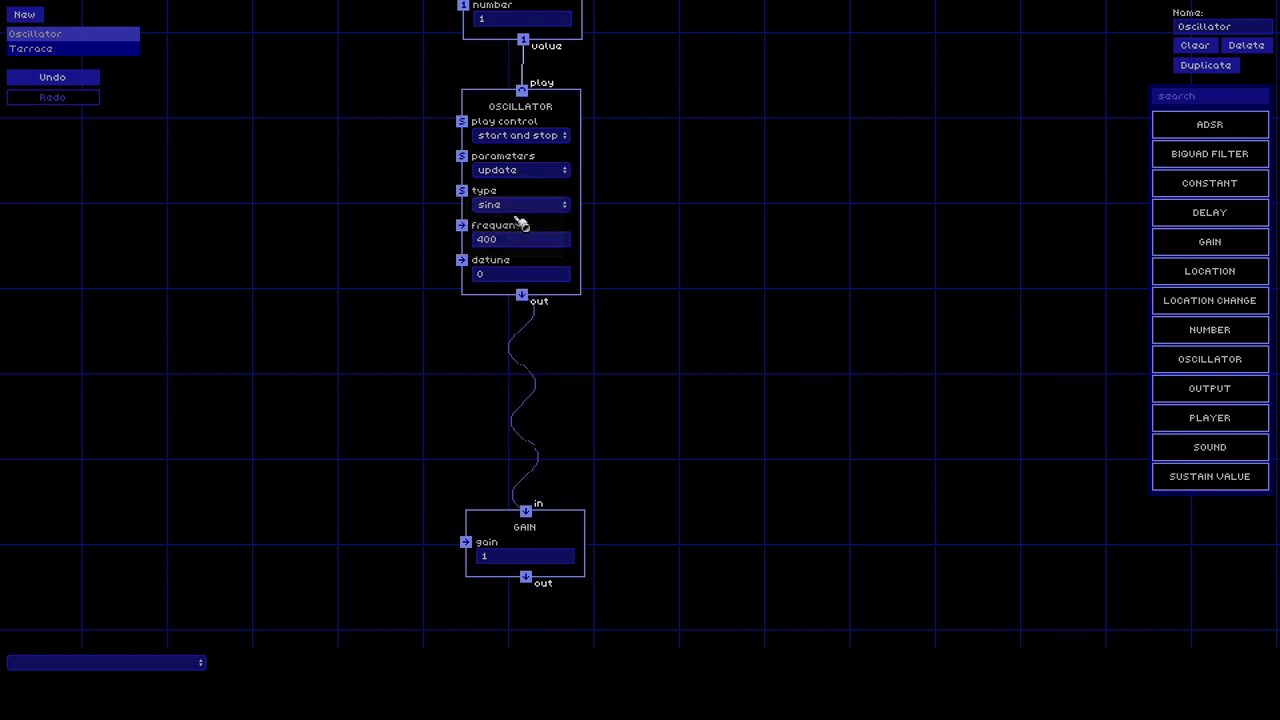
{"action": "left_click", "coordinate": [527, 204]}
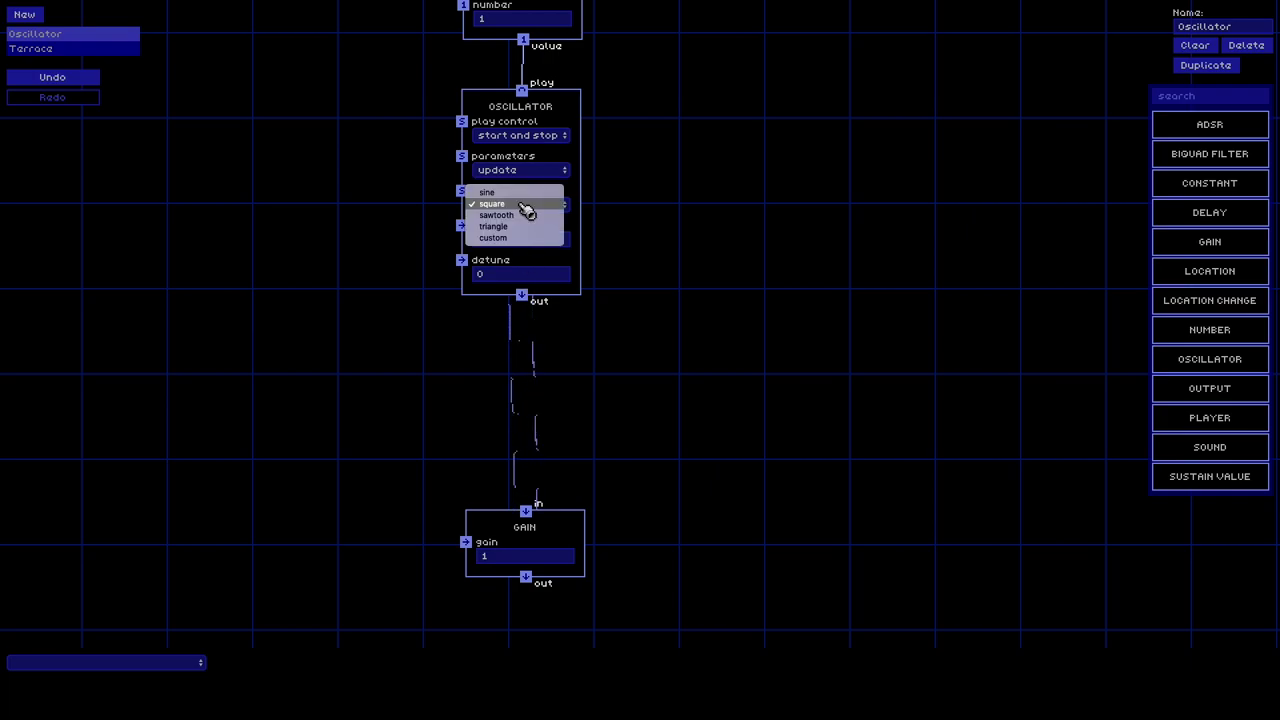
{"action": "left_click", "coordinate": [605, 285]}
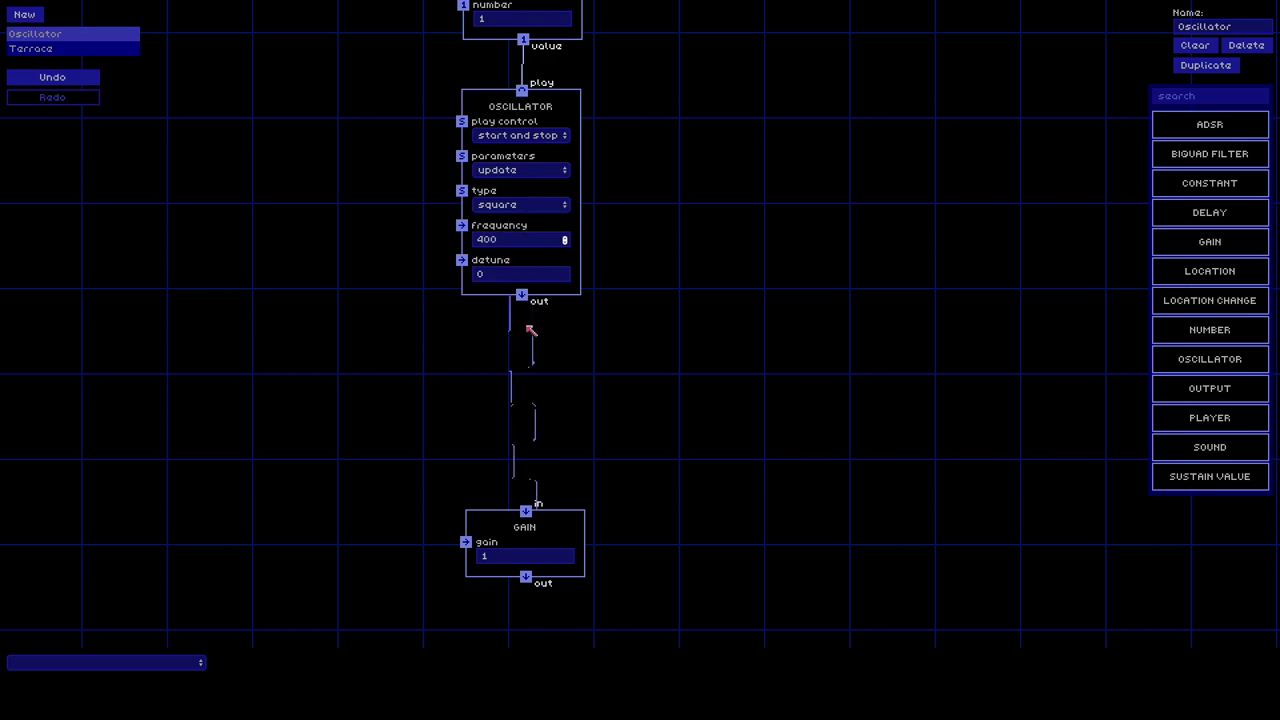
{"action": "left_click", "coordinate": [521, 205]}
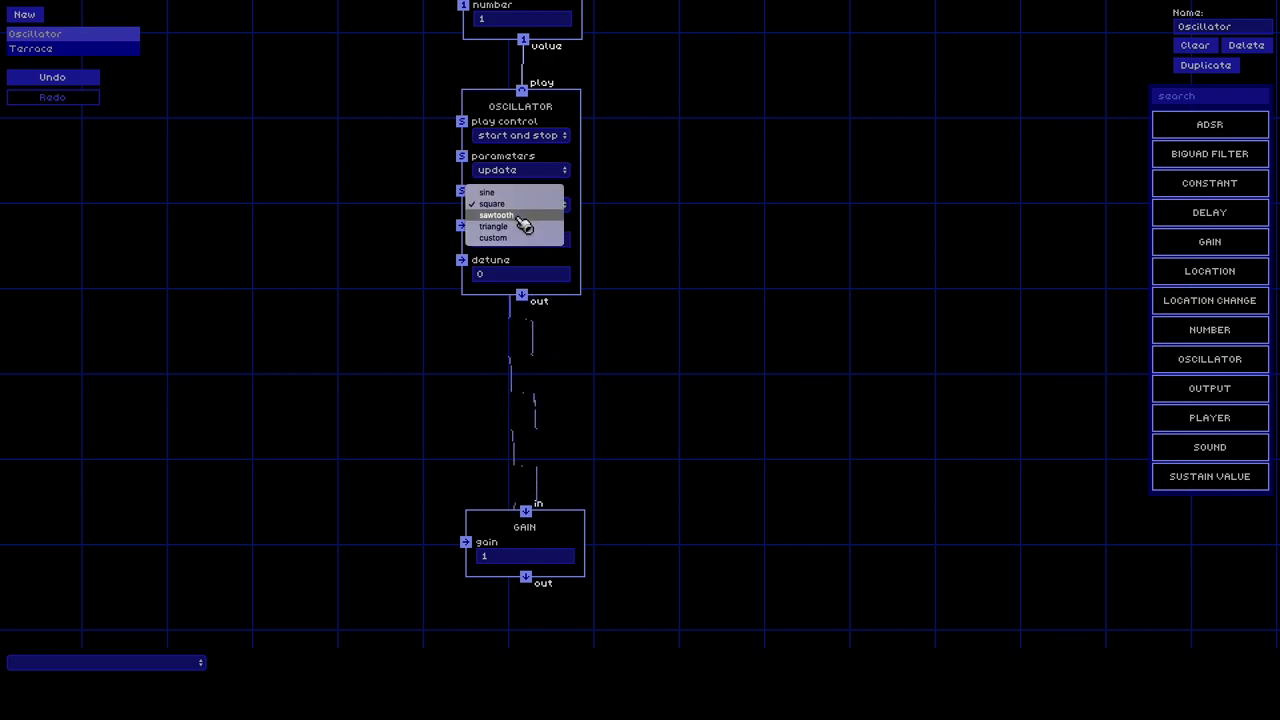
{"action": "left_click", "coordinate": [524, 225]}
{"action": "left_click", "coordinate": [536, 206]}
{"action": "left_click", "coordinate": [533, 223]}
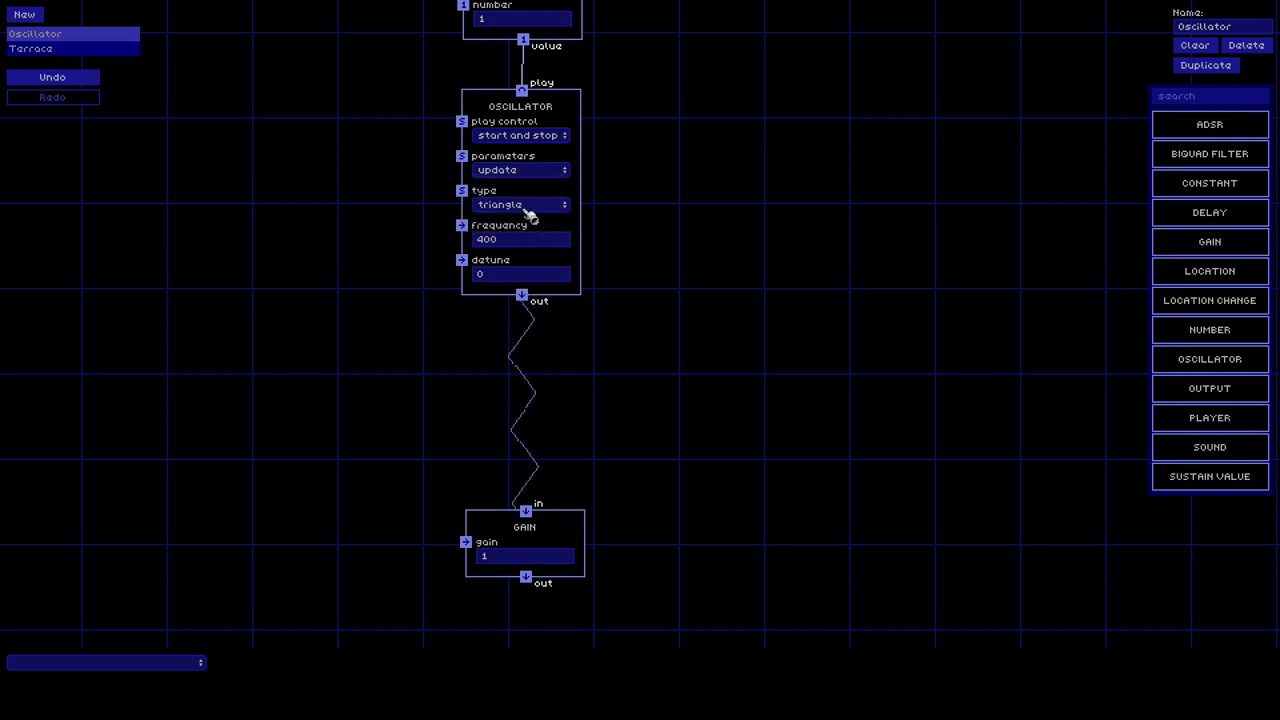
{"action": "left_click", "coordinate": [528, 216]}
{"action": "left_click", "coordinate": [527, 214]}
Set the oscillator's frequency to 1000.
{"action": "left_click", "coordinate": [484, 241]}
{"action": "key", "text": "BackSpace"}
{"action": "type", "text": "1000"}
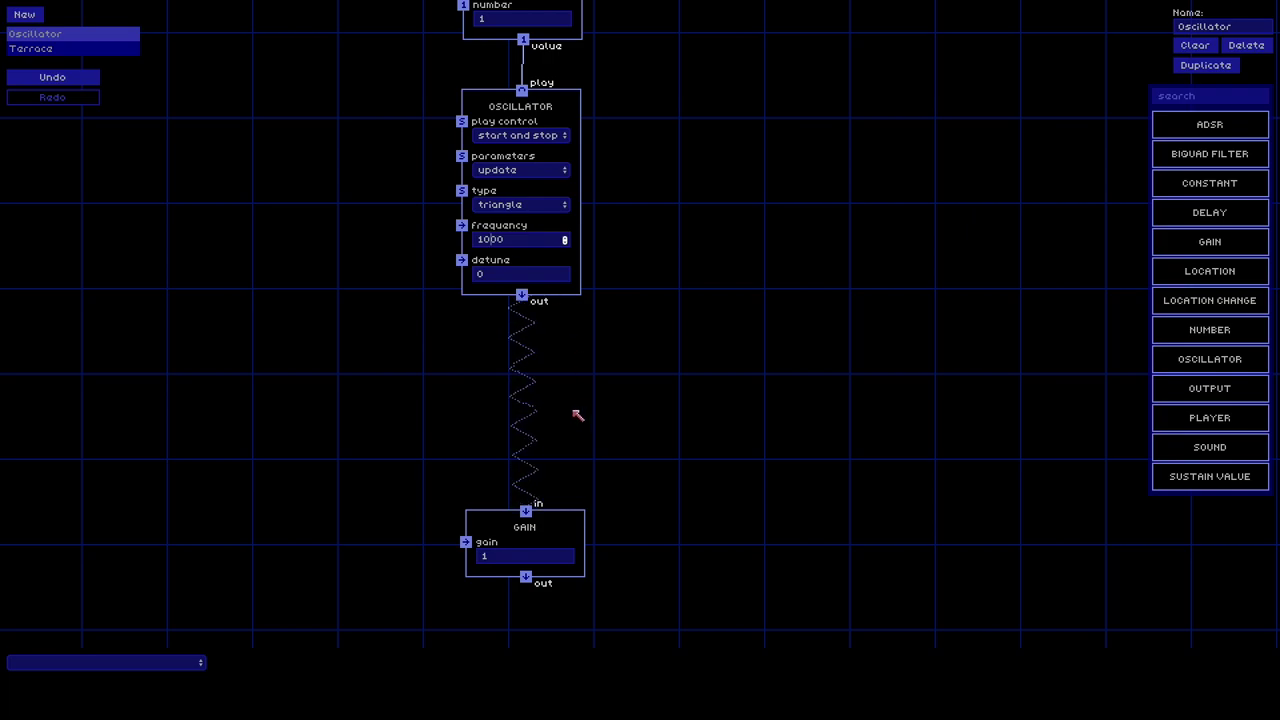
Move the Gain node out to the right of the Oscillator's output and set the oscillator's type to sawtooth.
{"action": "left_click_drag", "start_coordinate": [553, 522], "coordinate": [832, 434]}
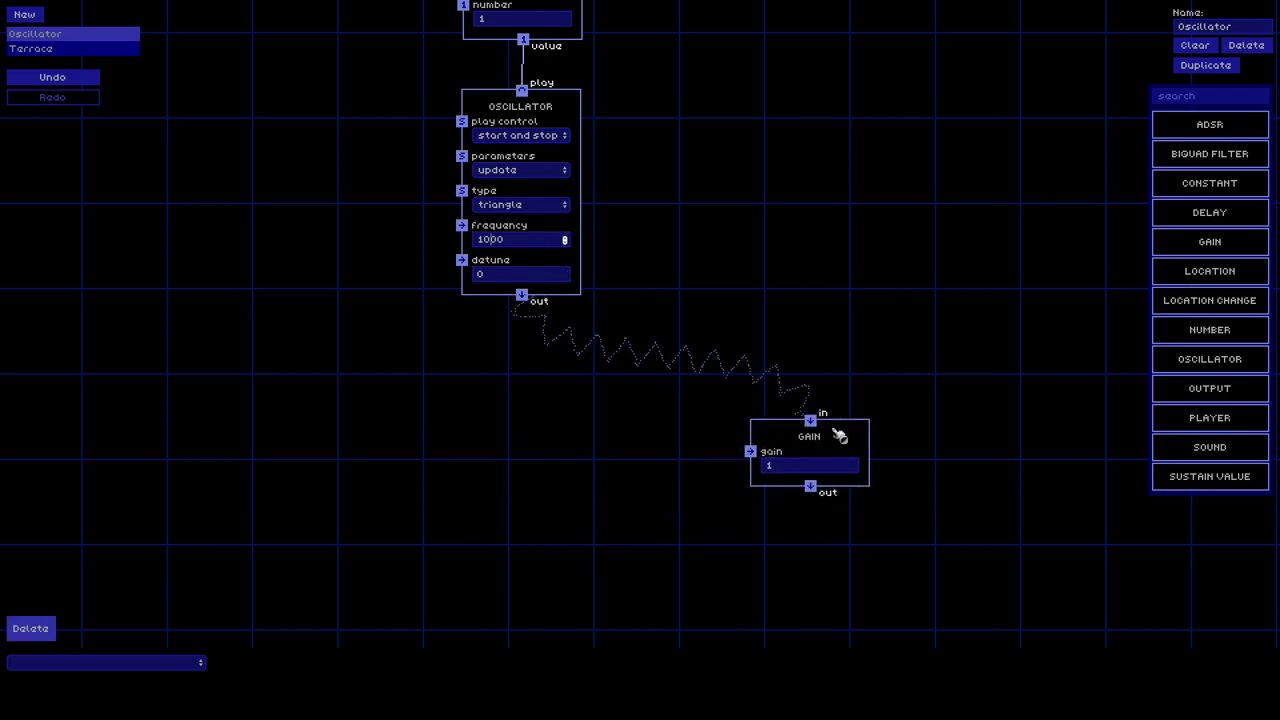
{"action": "left_click", "coordinate": [522, 205]}
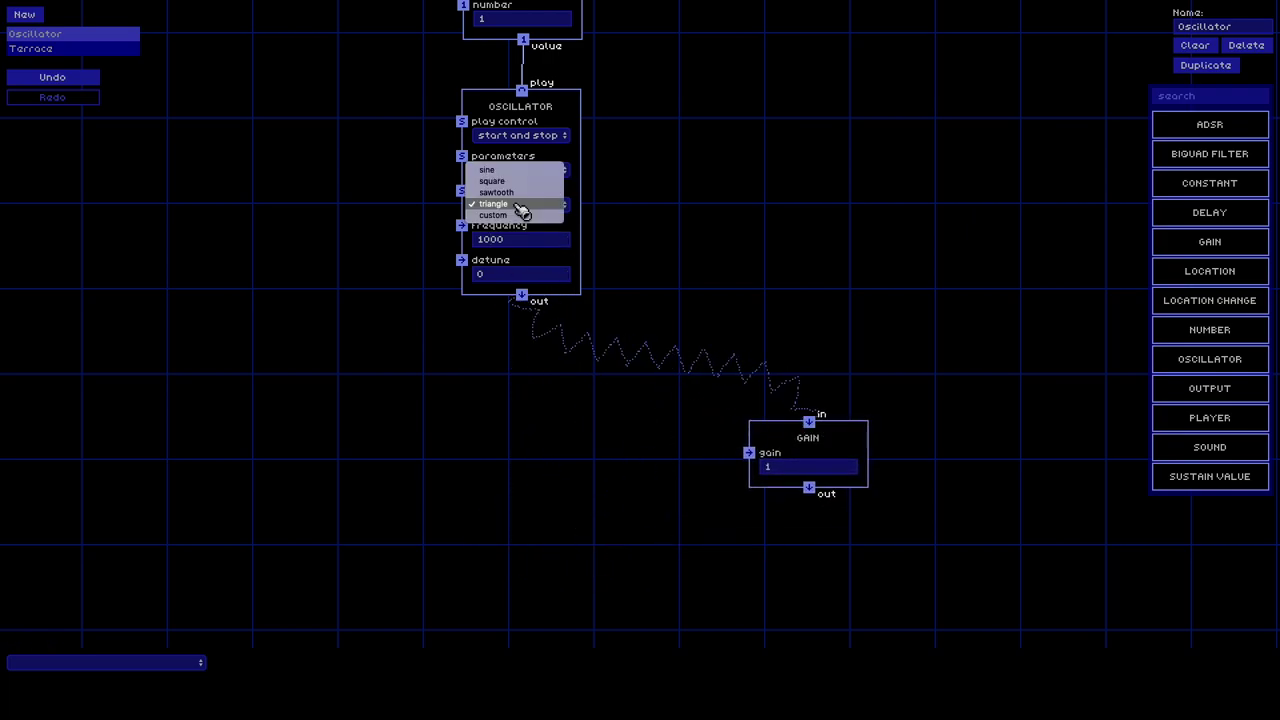
{"action": "left_click", "coordinate": [522, 200]}
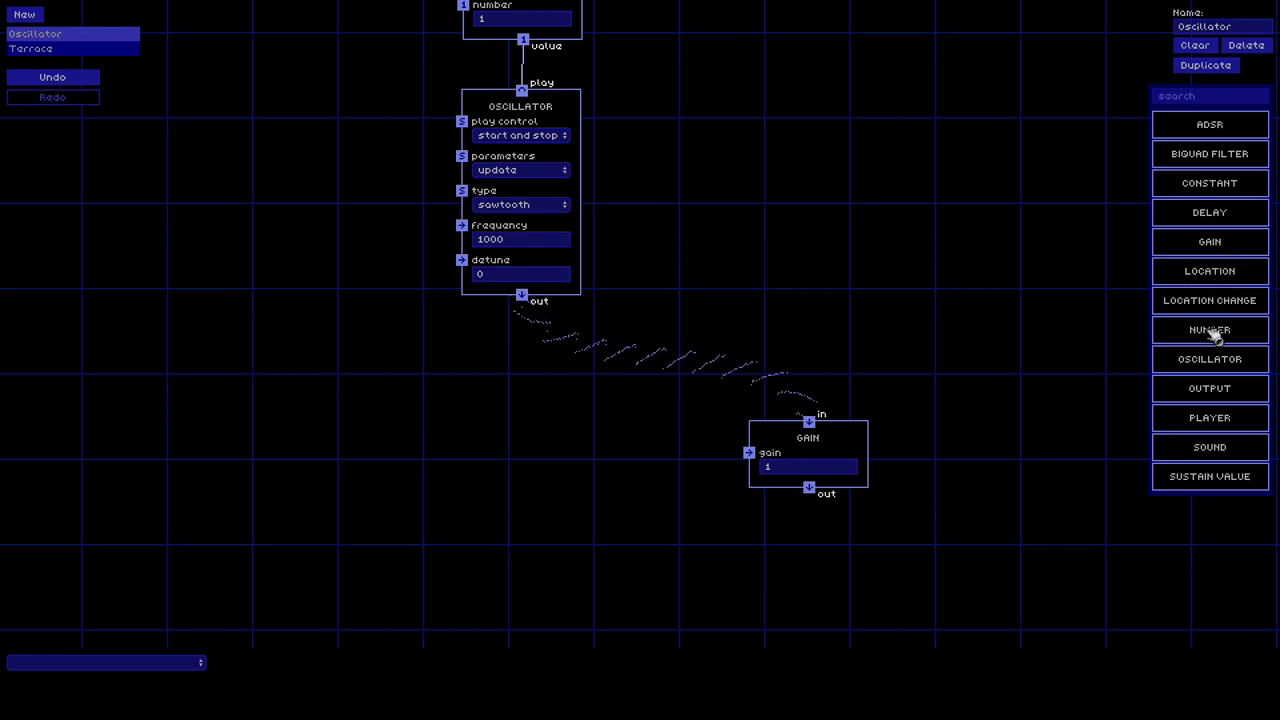
Add a Player node, reroute the Oscillator's output from the Gain to the Player's playback rate, and shift the Gain node down and left.
{"action": "left_click_drag", "start_coordinate": [1214, 426], "coordinate": [920, 169]}
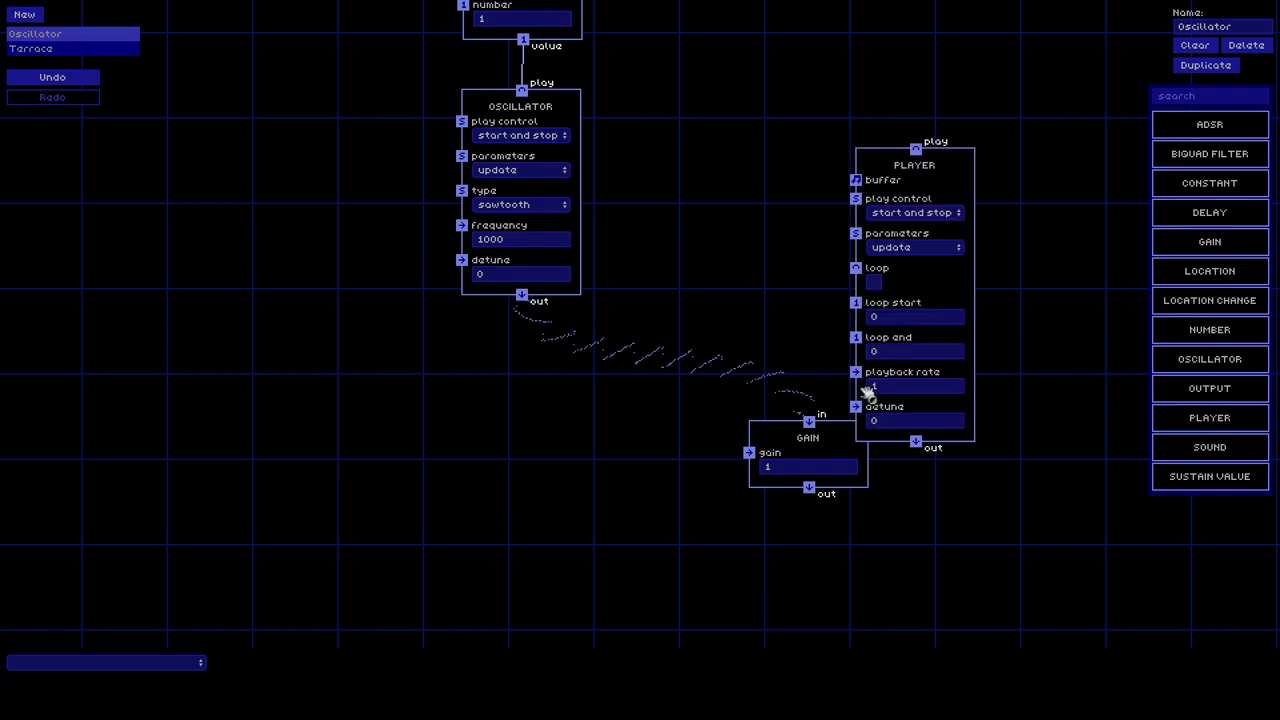
{"action": "left_click_drag", "start_coordinate": [809, 422], "coordinate": [857, 373]}
{"action": "left_click_drag", "start_coordinate": [843, 449], "coordinate": [705, 510]}
Add a Constant node, reroute the Oscillator's output to its offset, and position it between the Oscillator and the Player.
{"action": "left_click_drag", "start_coordinate": [1229, 182], "coordinate": [340, 156]}
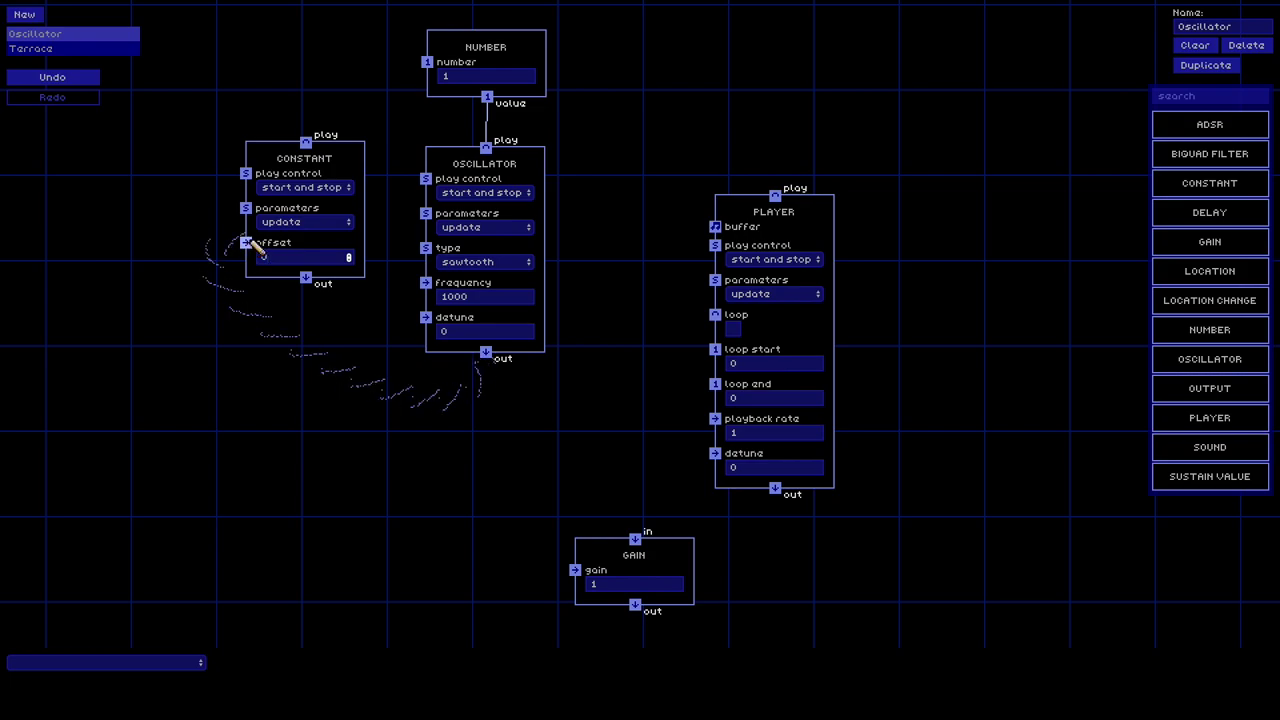
{"action": "left_click_drag", "start_coordinate": [274, 163], "coordinate": [610, 362]}
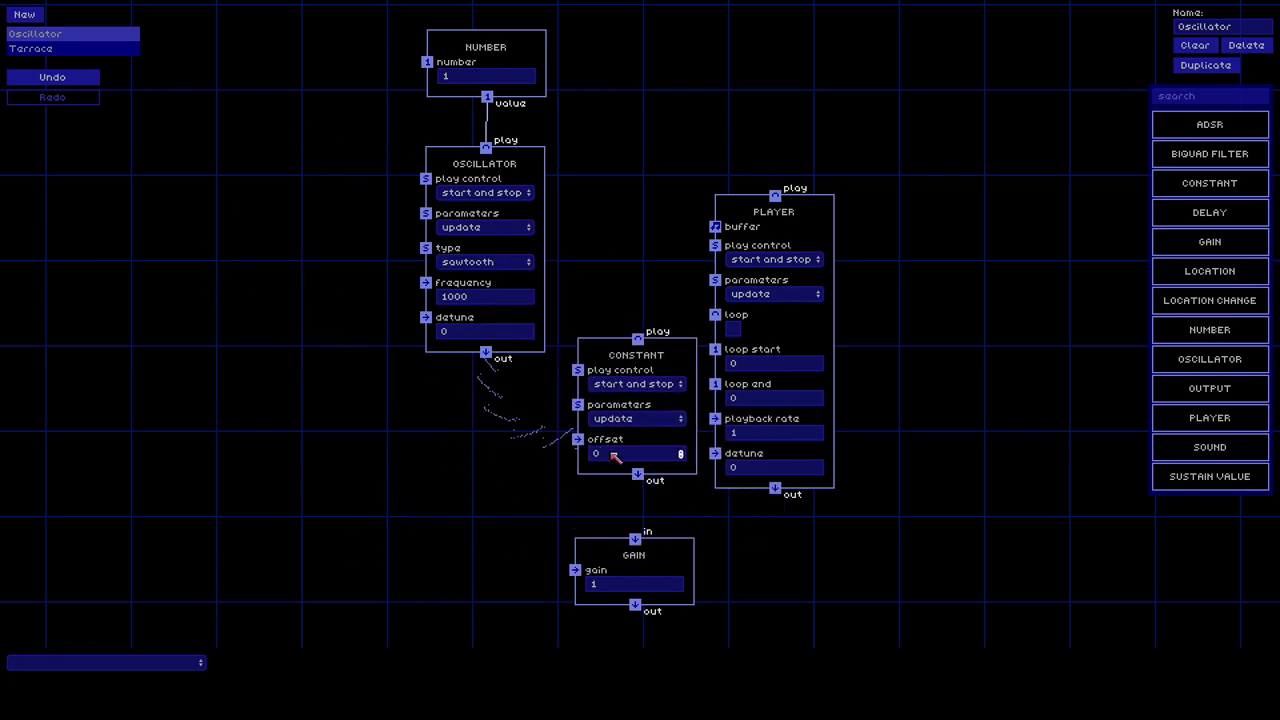
Set the Constant's offset to 10 and connect its output to the Gain's input.
{"action": "type", "text": "10"}
{"action": "left_click_drag", "start_coordinate": [638, 476], "coordinate": [688, 553]}
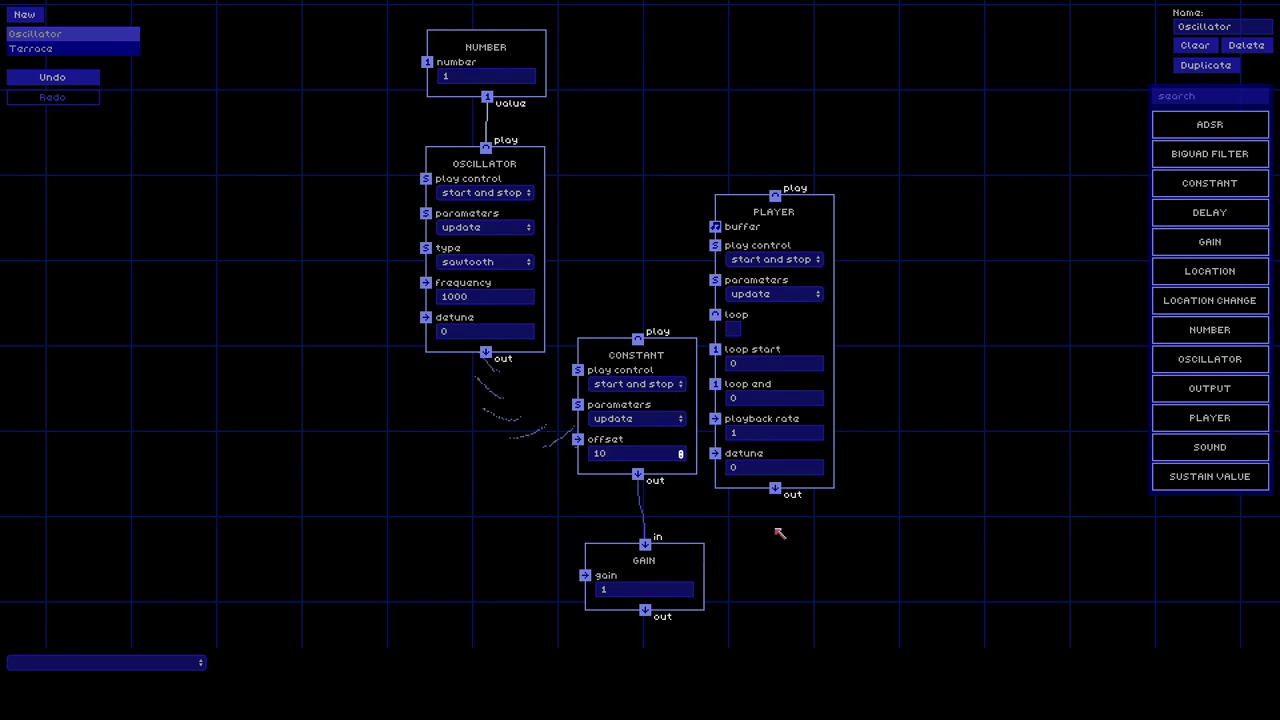
Connect the Number's value output to the Constant's play input.
{"action": "scroll", "coordinate": [778, 530], "scroll_direction": "down", "scroll_amount": 3}
{"action": "scroll", "coordinate": [778, 530], "scroll_direction": "right", "scroll_amount": 1}
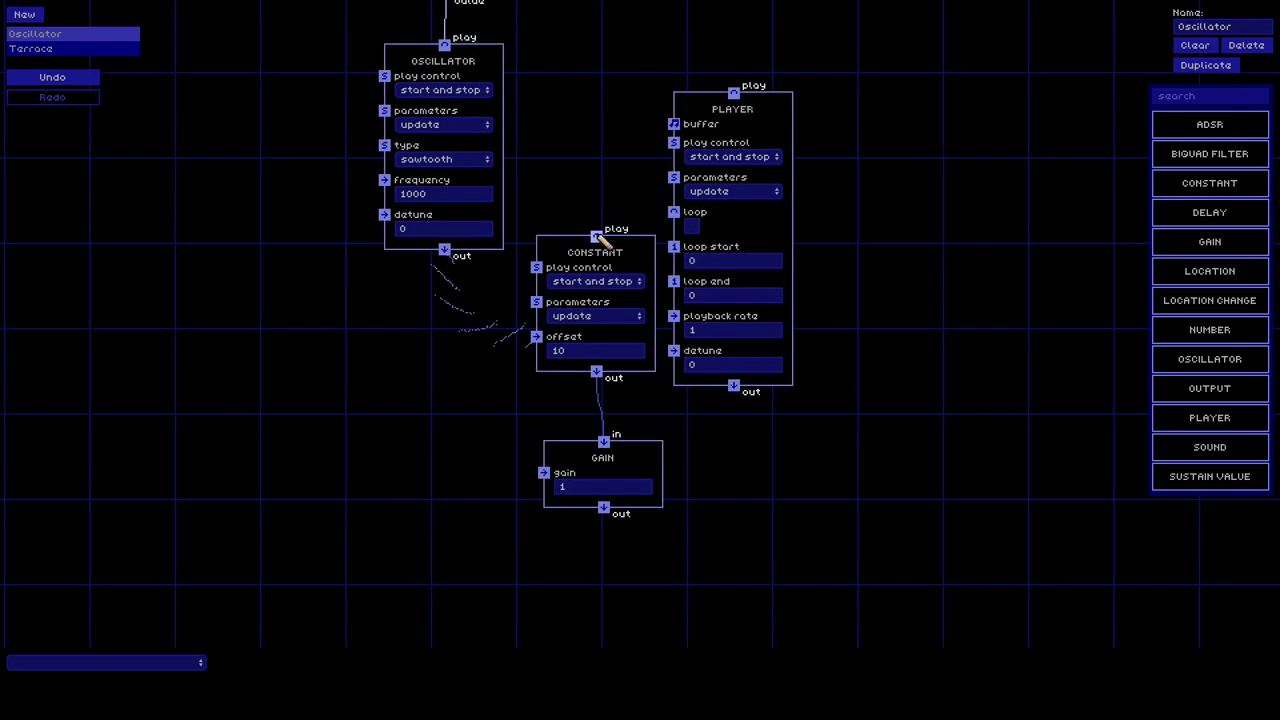
{"action": "scroll", "coordinate": [500, 150], "scroll_direction": "up", "scroll_amount": 3}
{"action": "left_click_drag", "start_coordinate": [456, 97], "coordinate": [606, 340]}
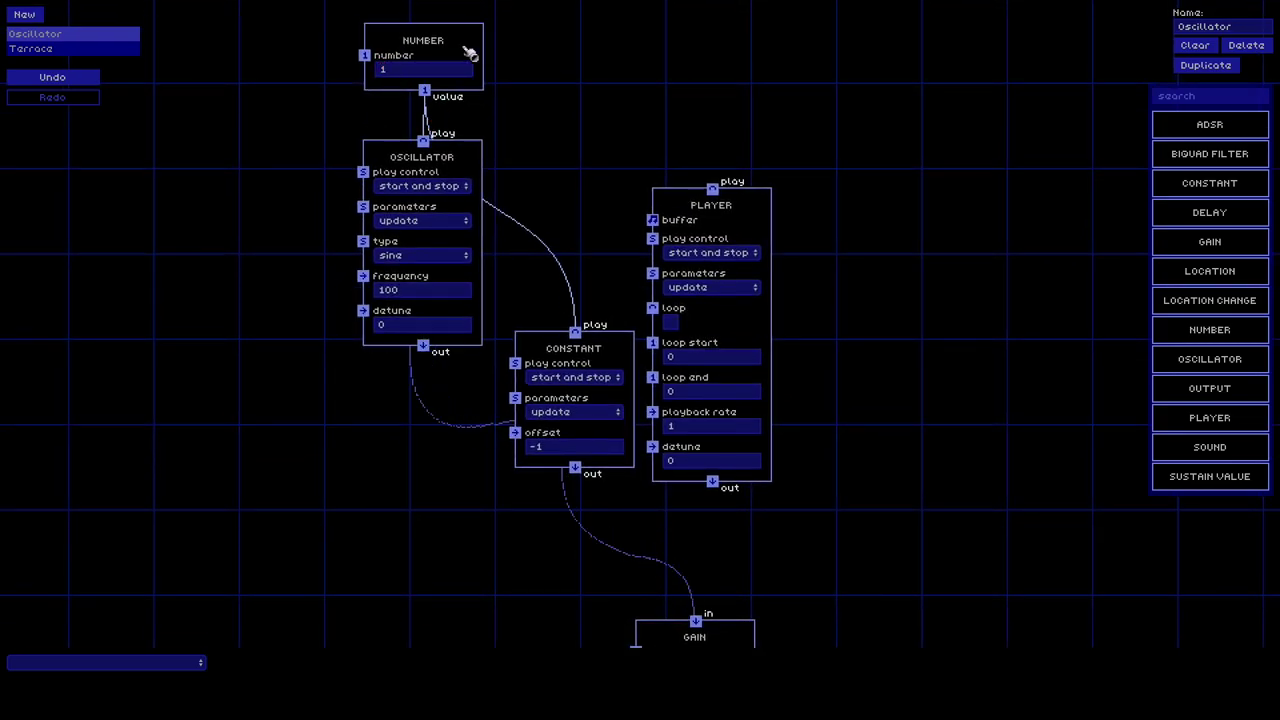
View the Terrace patch and switch back to the Oscillator patch.
{"action": "left_click", "coordinate": [83, 51]}
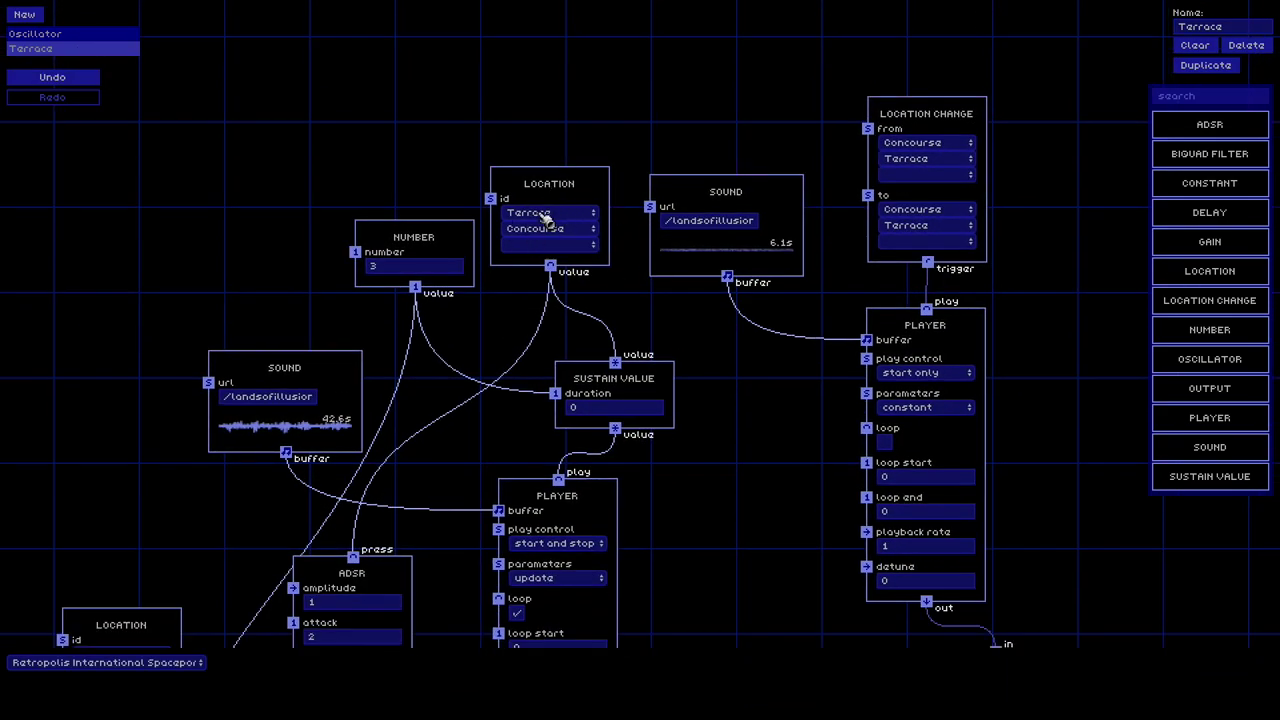
{"action": "left_click", "coordinate": [58, 35]}
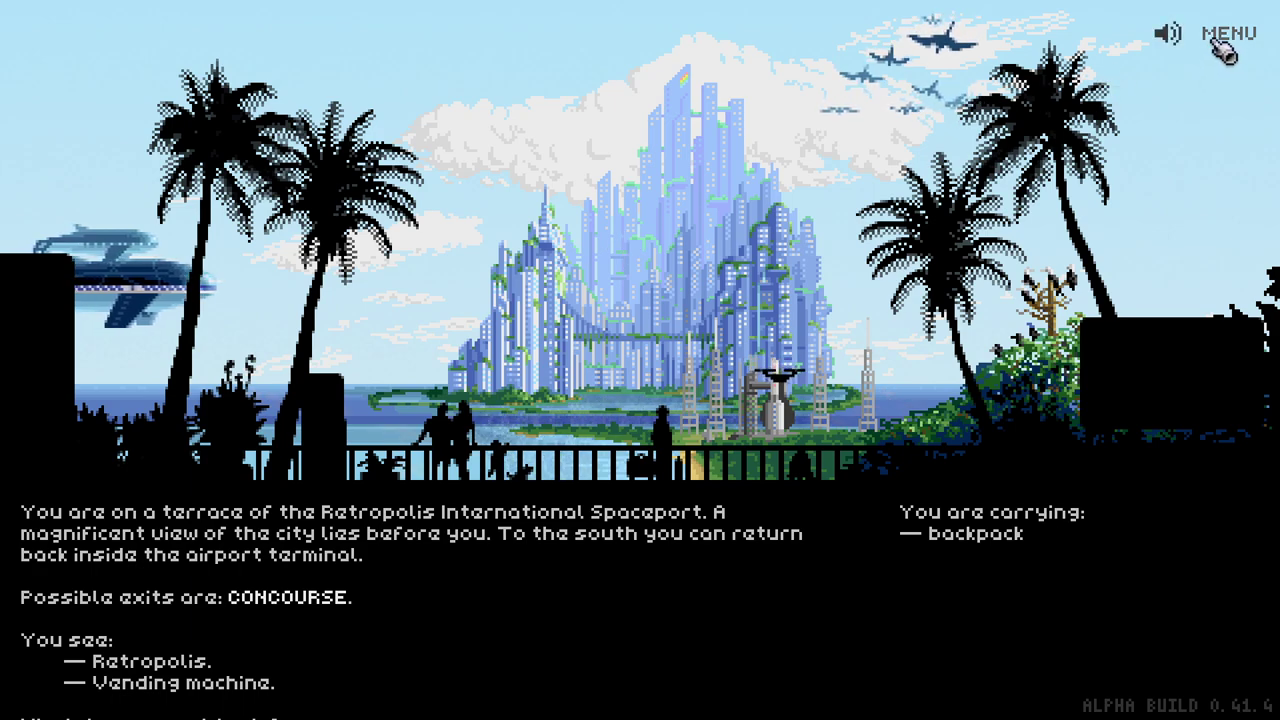
Switch the game's sound and its Audio setting from the terrace scene, and return to the game.
{"action": "left_click", "coordinate": [1176, 36]}
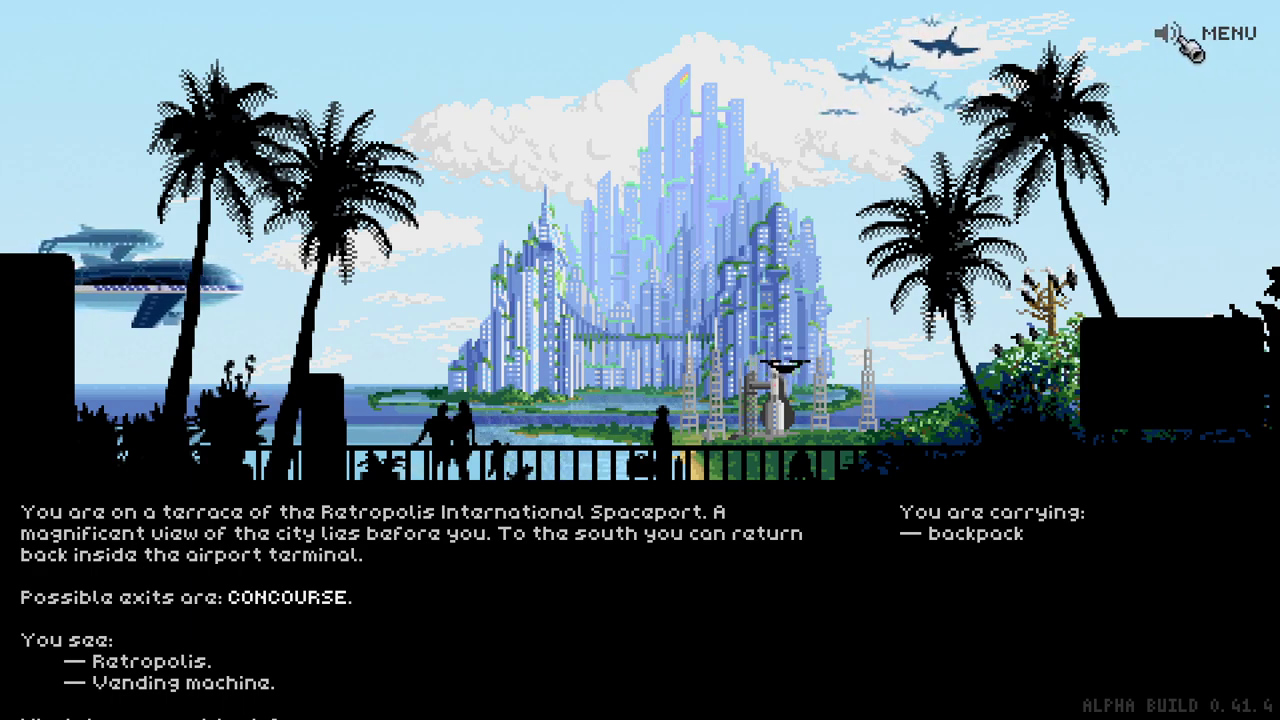
{"action": "left_click", "coordinate": [1230, 38]}
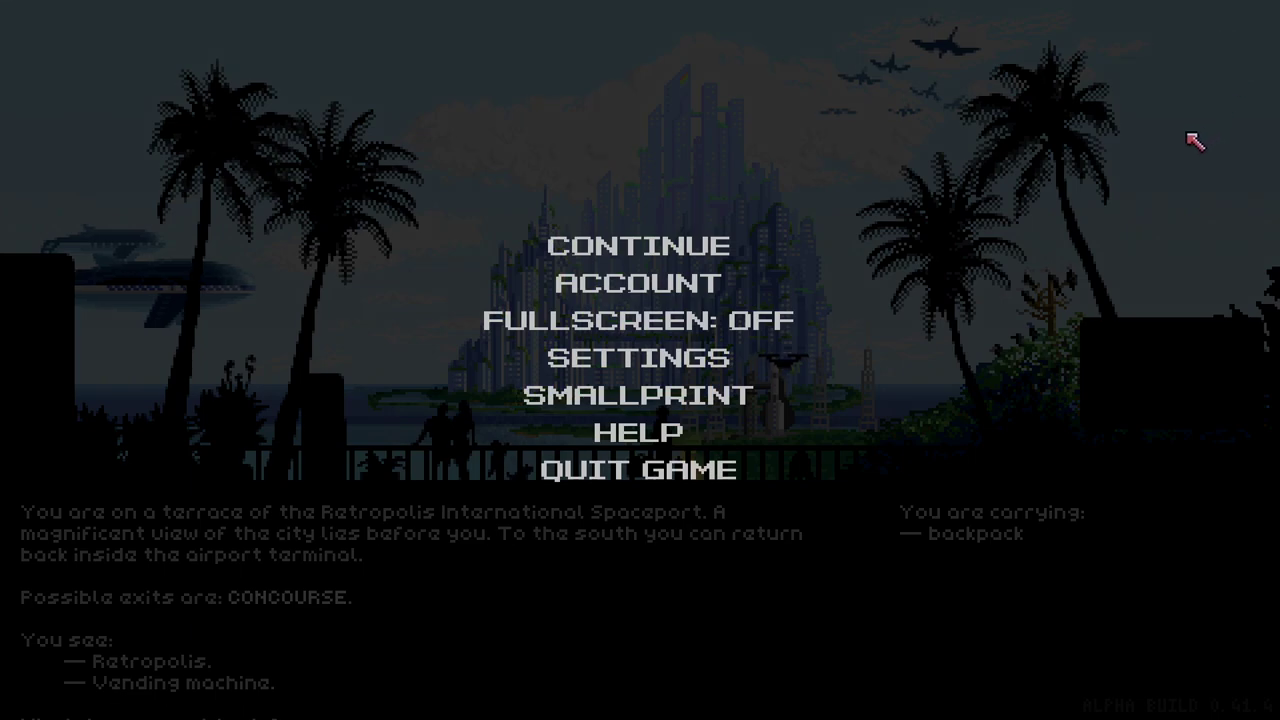
{"action": "left_click", "coordinate": [686, 366]}
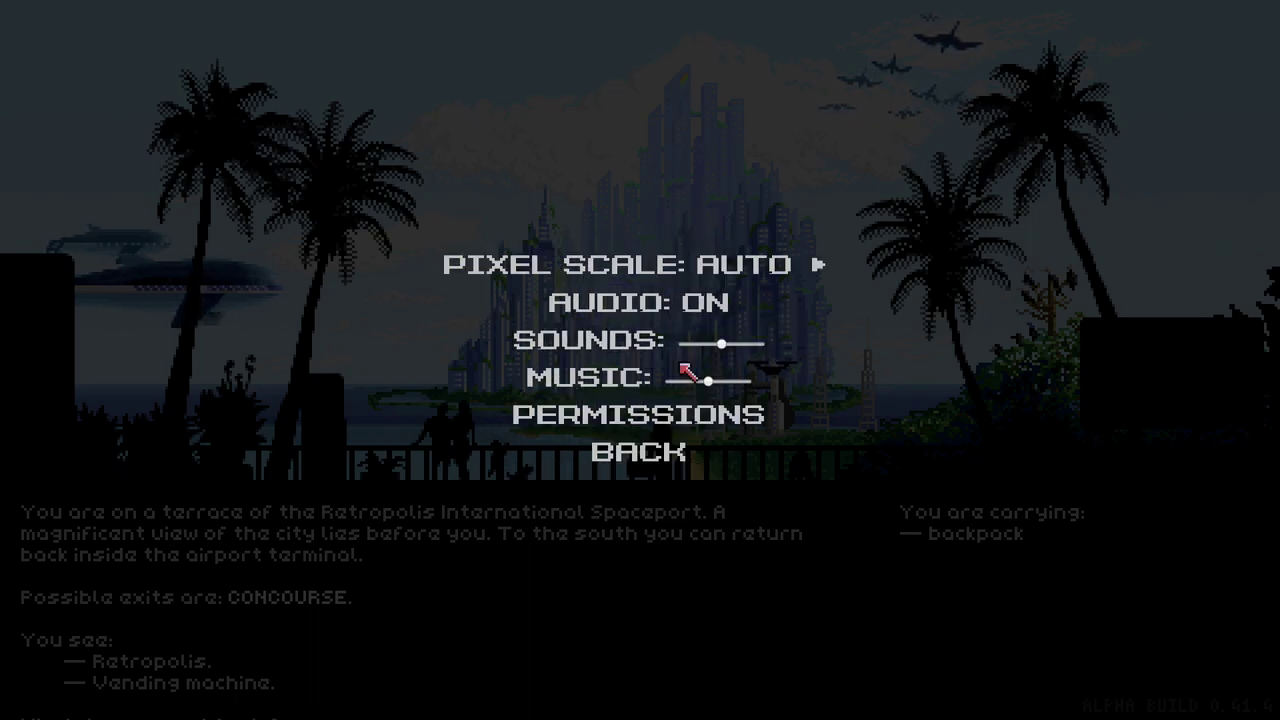
{"action": "left_click", "coordinate": [665, 302]}
{"action": "key", "text": "Escape"}
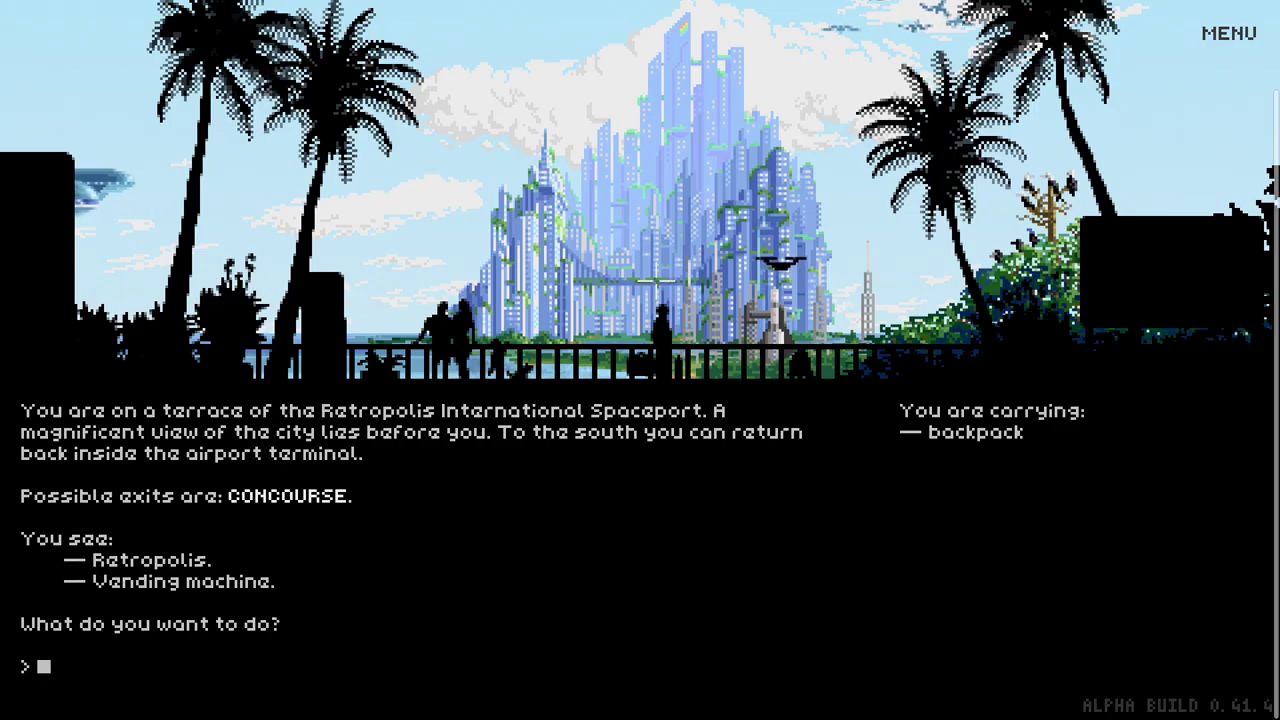
Check the adventure map on the terrace and travel east through the Concourse to Immigration.
{"action": "scroll", "coordinate": [649, 503], "scroll_direction": "up", "scroll_amount": 1}
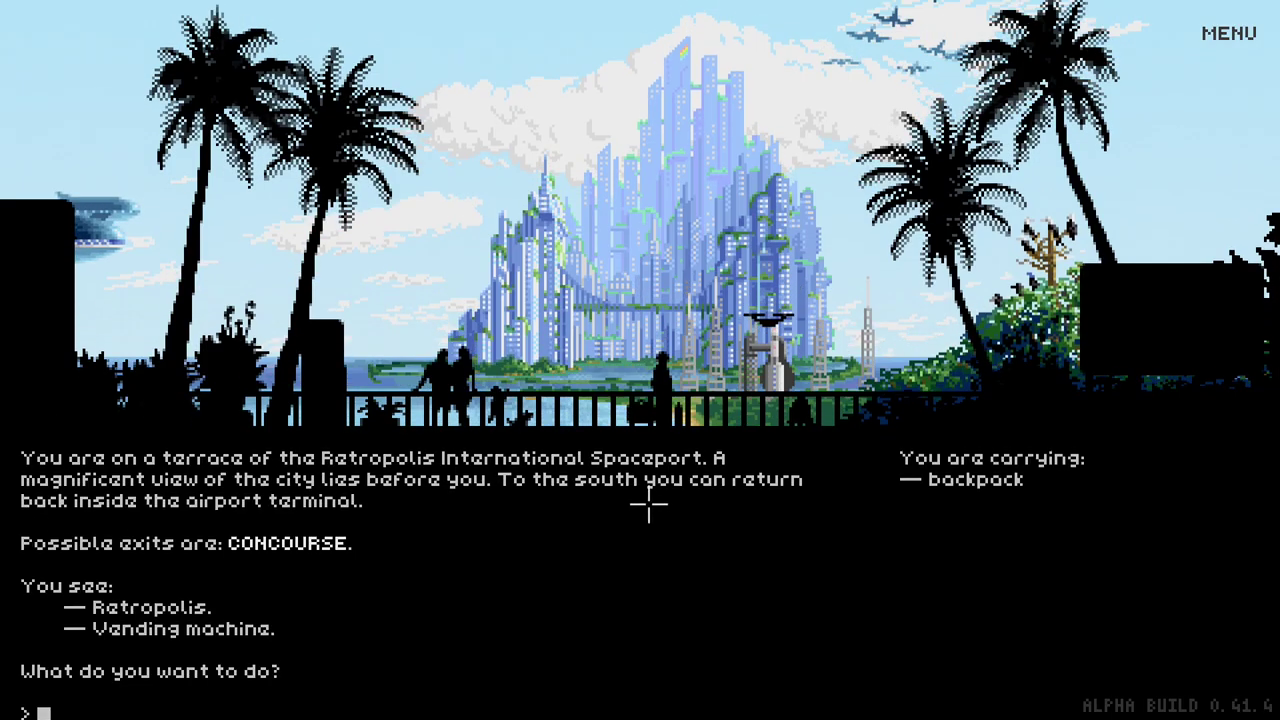
{"action": "scroll", "coordinate": [649, 503], "scroll_direction": "down", "scroll_amount": 1}
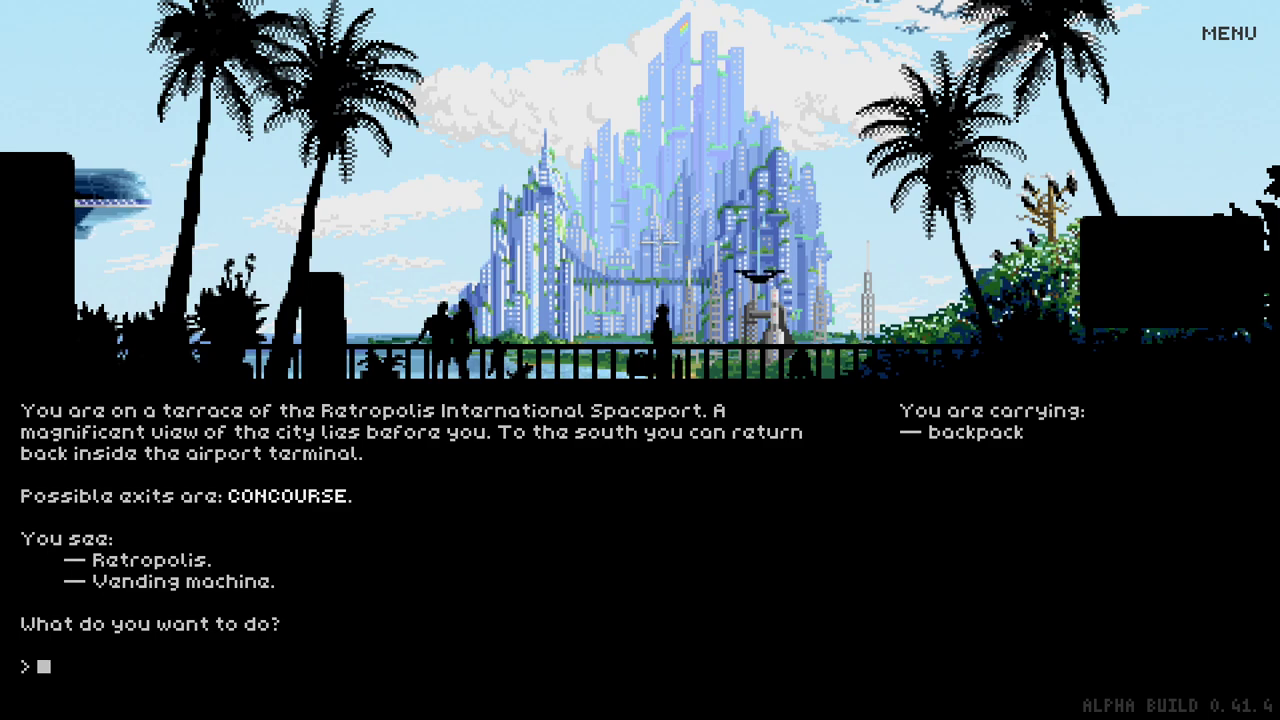
{"action": "type", "text": "E"}
{"action": "key", "text": "BackSpace"}
{"action": "key", "text": "Tab"}
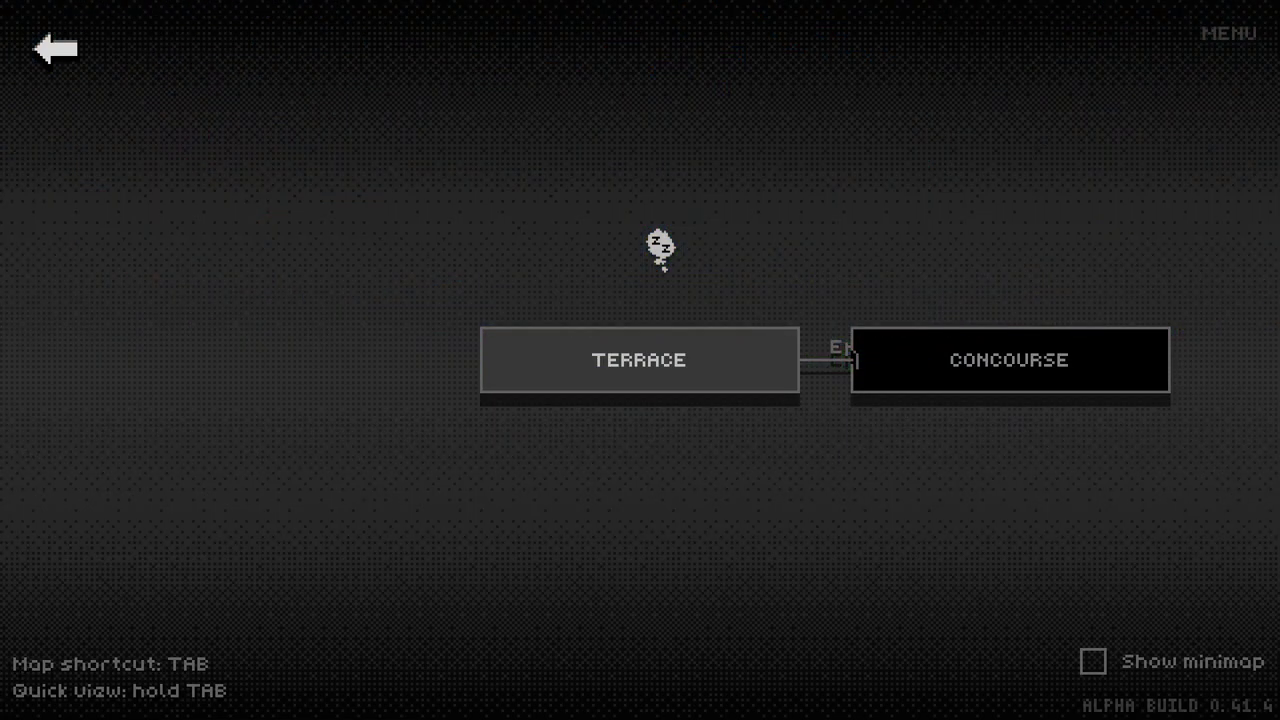
{"action": "key", "text": "Tab"}
{"action": "type", "text": "E"}
{"action": "key", "text": "Return"}
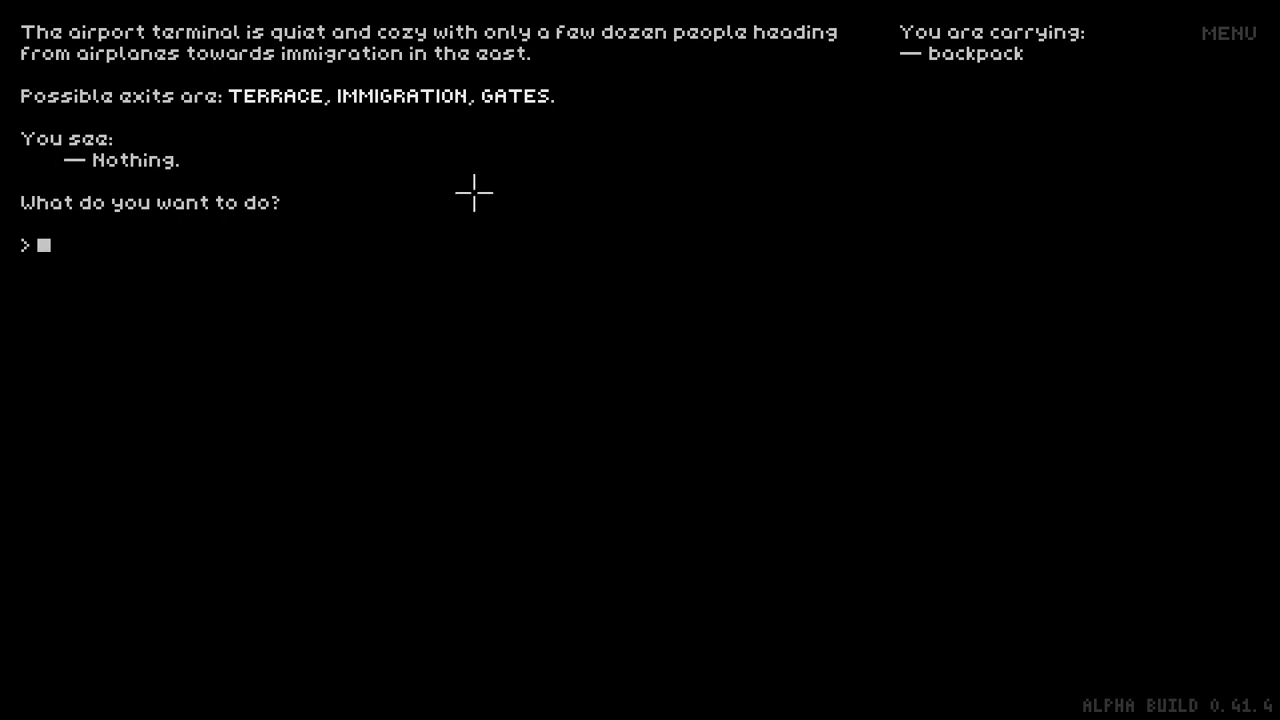
{"action": "key", "text": "Return"}
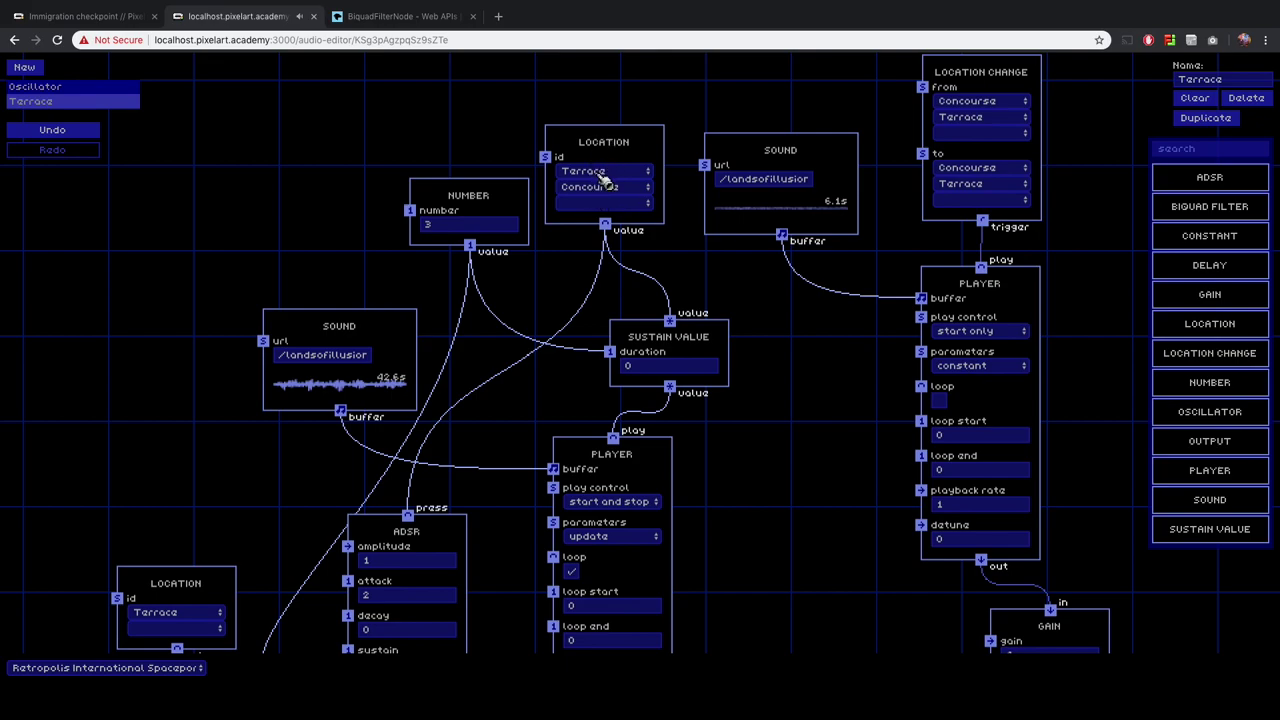
Return to the game, move west from Immigration to the Concourse and bring up the adventure map.
{"action": "left_click", "coordinate": [85, 16]}
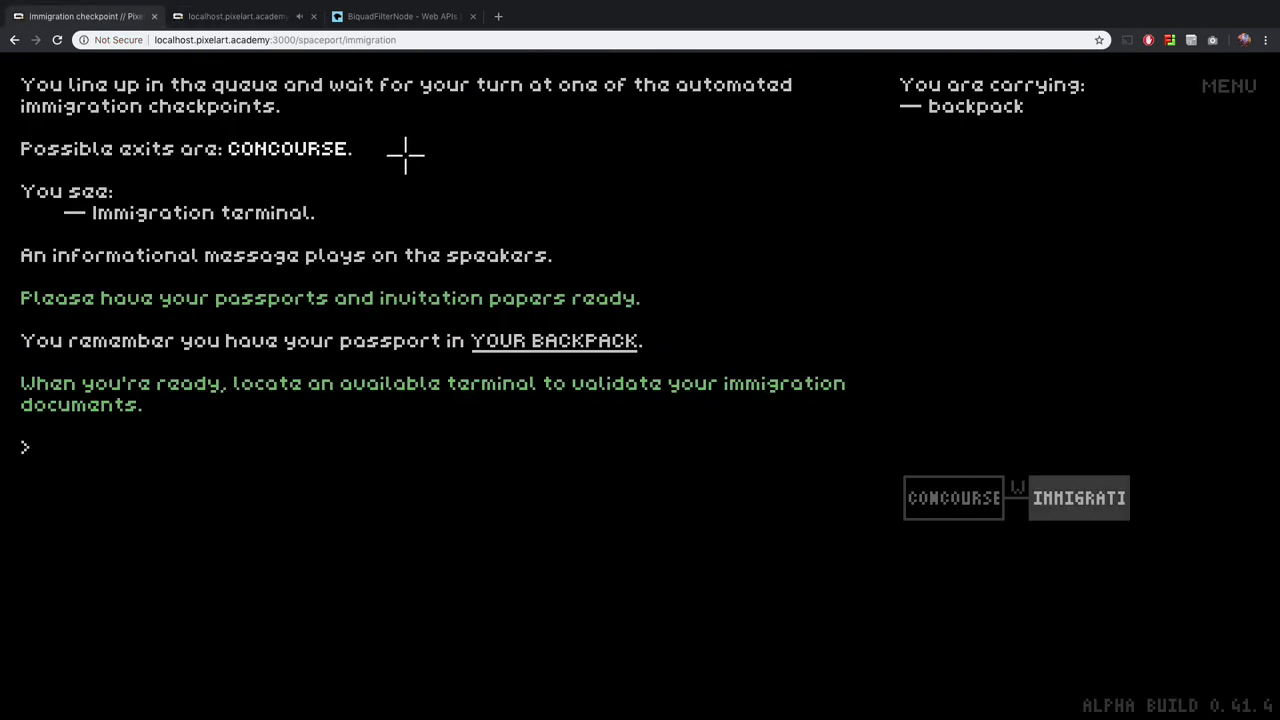
{"action": "key", "text": "Tab"}
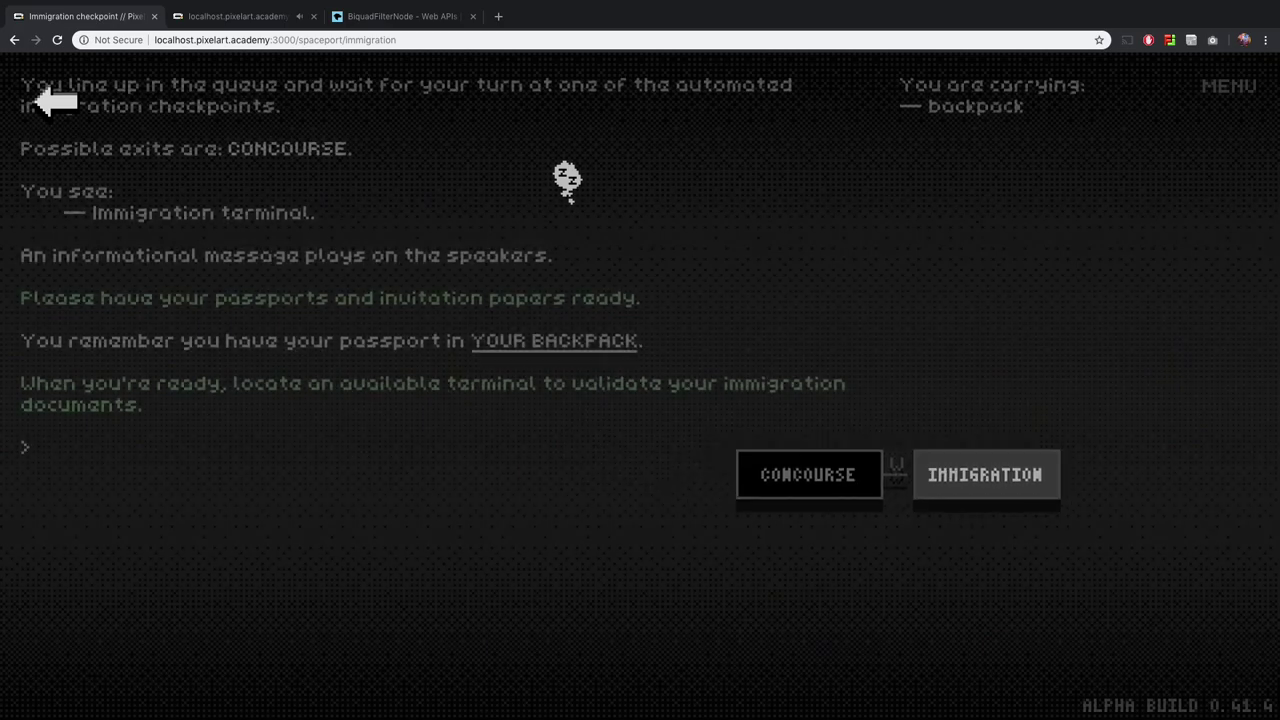
{"action": "type", "text": "w"}
{"action": "key", "text": "Return"}
{"action": "key", "text": "Tab"}
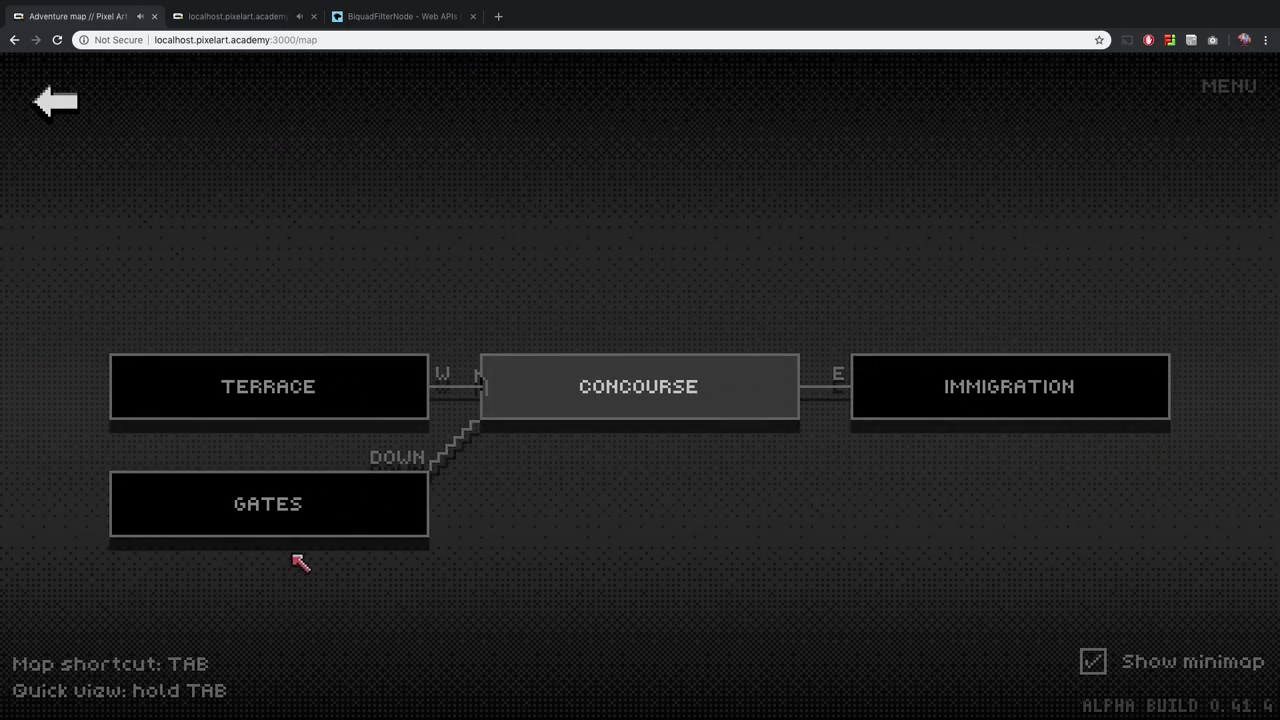
In the audio editor's Terrace patch, add a Location node for Gates and Immigration and place it above the 42.6s Sound node.
{"action": "left_click", "coordinate": [258, 20]}
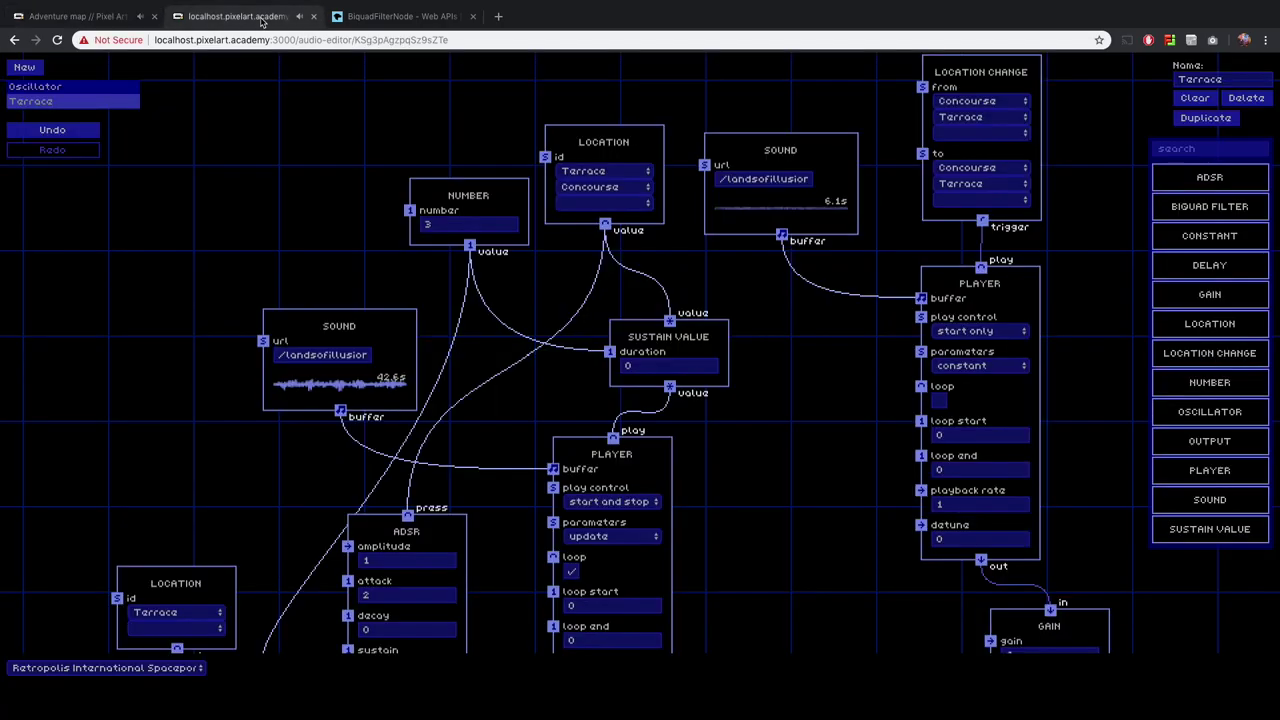
{"action": "left_click_drag", "start_coordinate": [1207, 330], "coordinate": [237, 120]}
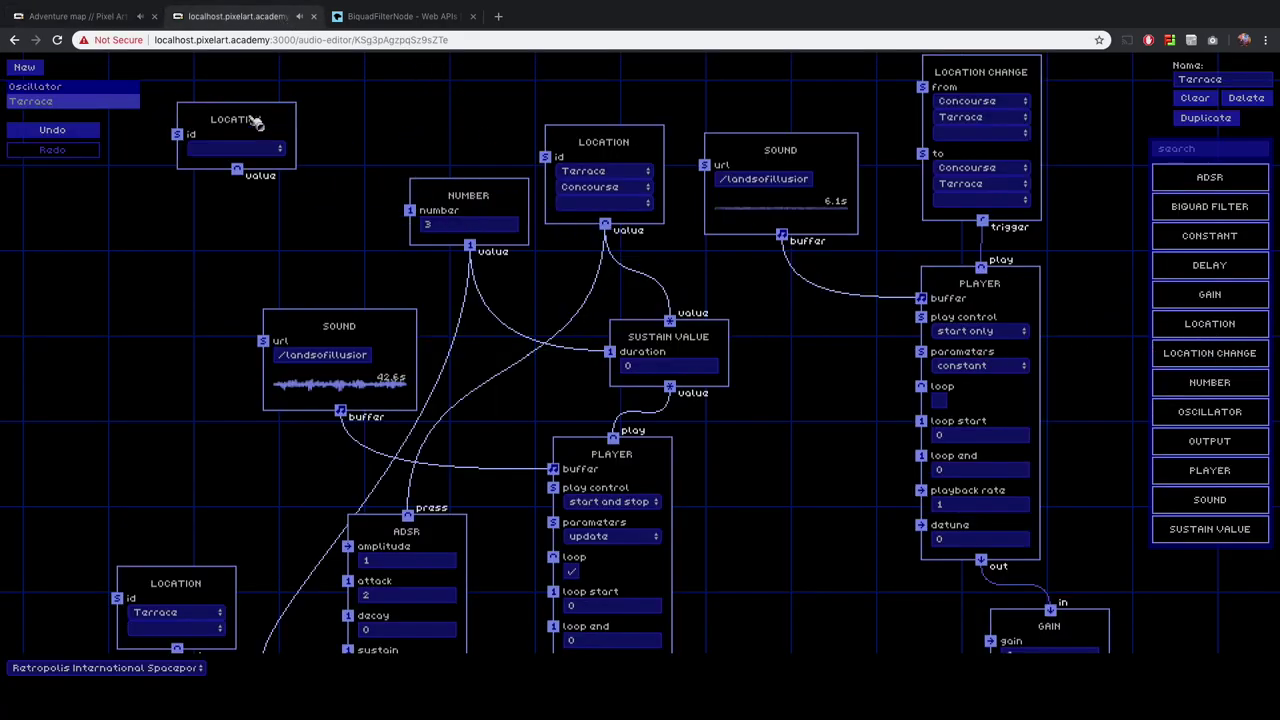
{"action": "left_click", "coordinate": [240, 150]}
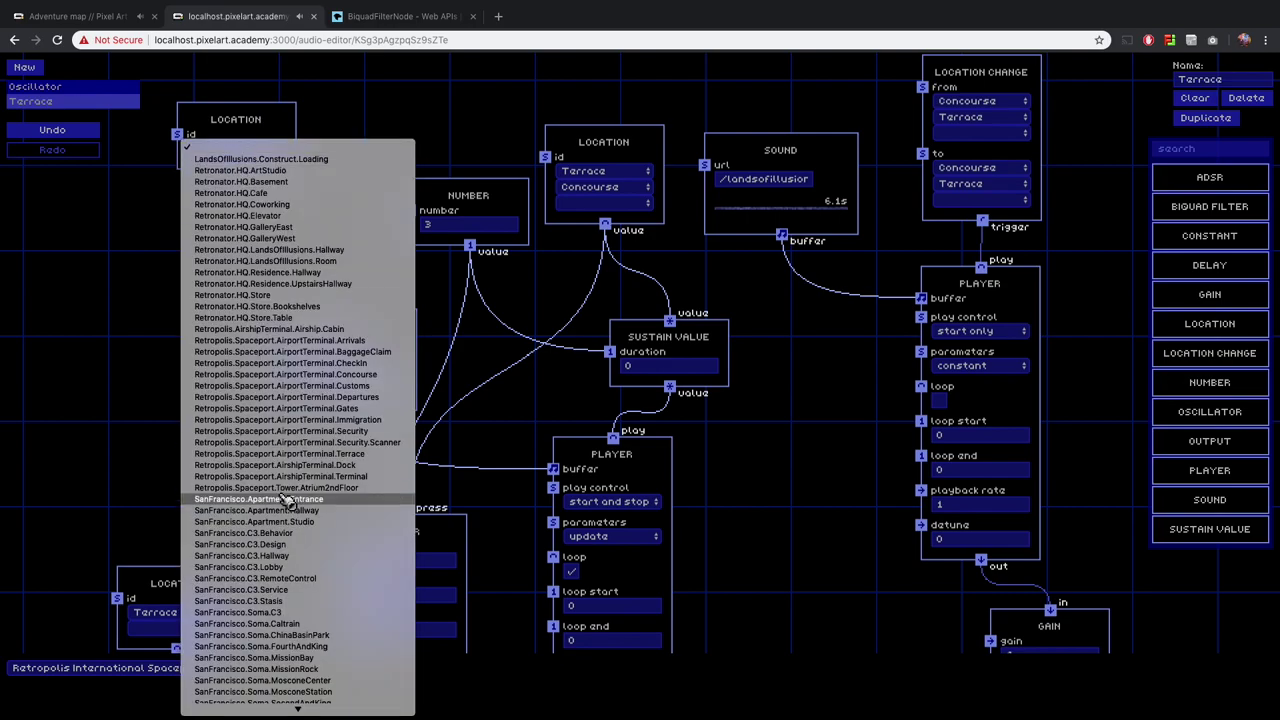
{"action": "left_click", "coordinate": [306, 408]}
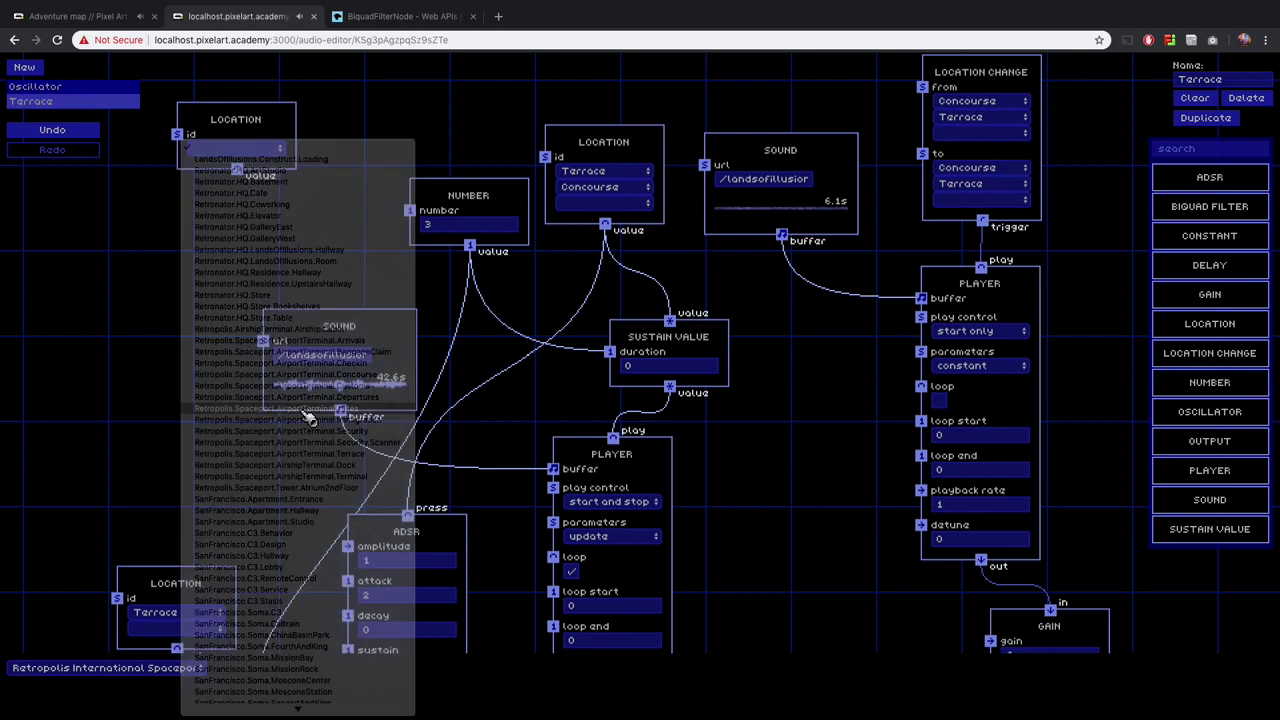
{"action": "left_click", "coordinate": [237, 165]}
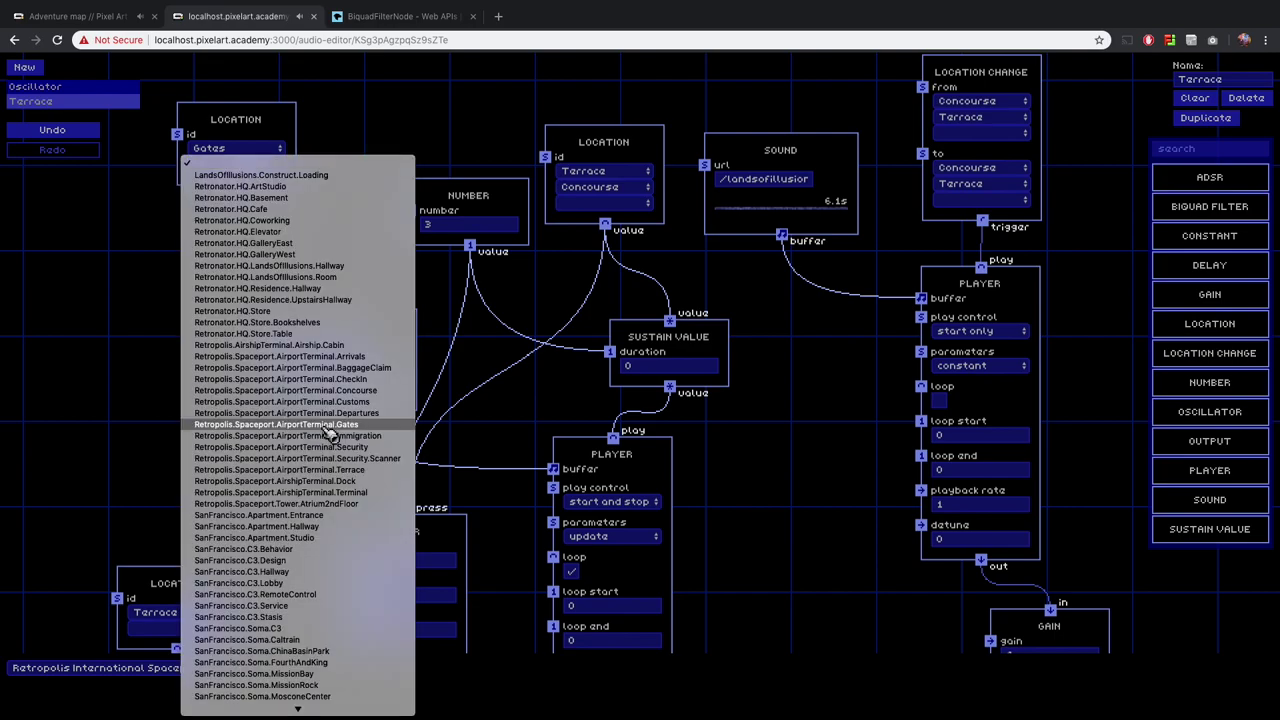
{"action": "left_click", "coordinate": [237, 267]}
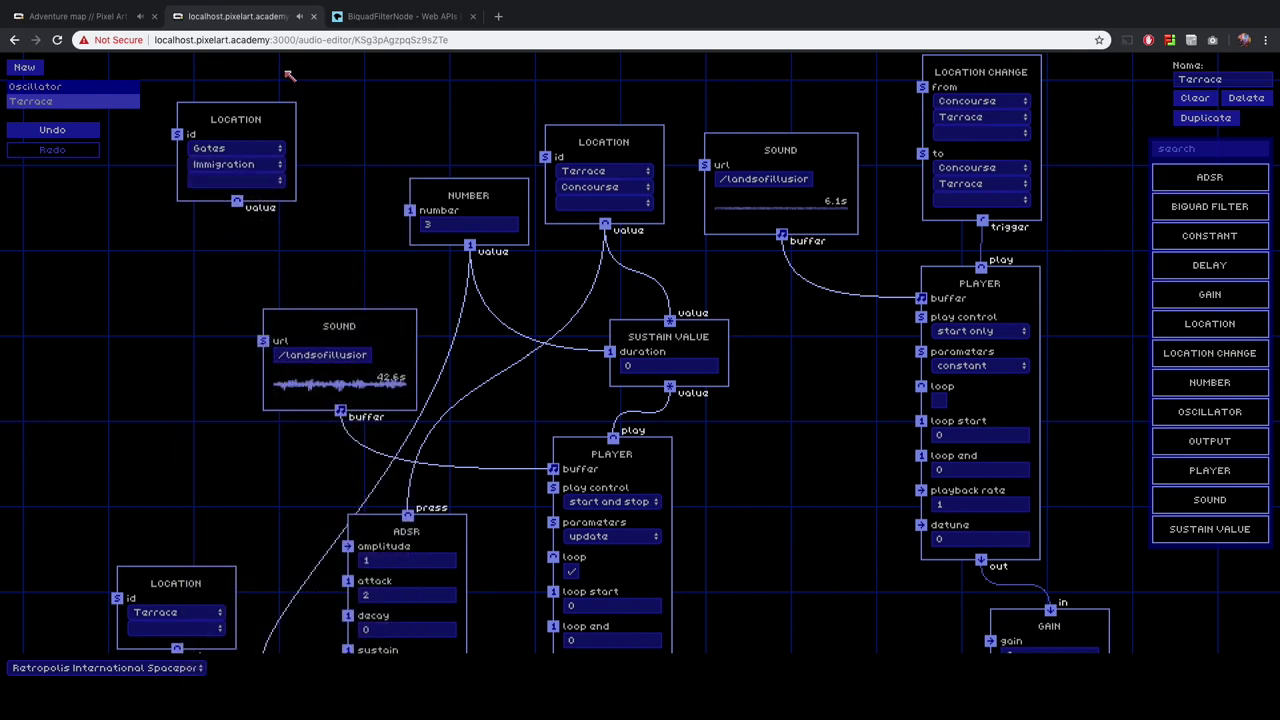
{"action": "left_click_drag", "start_coordinate": [252, 119], "coordinate": [290, 122]}
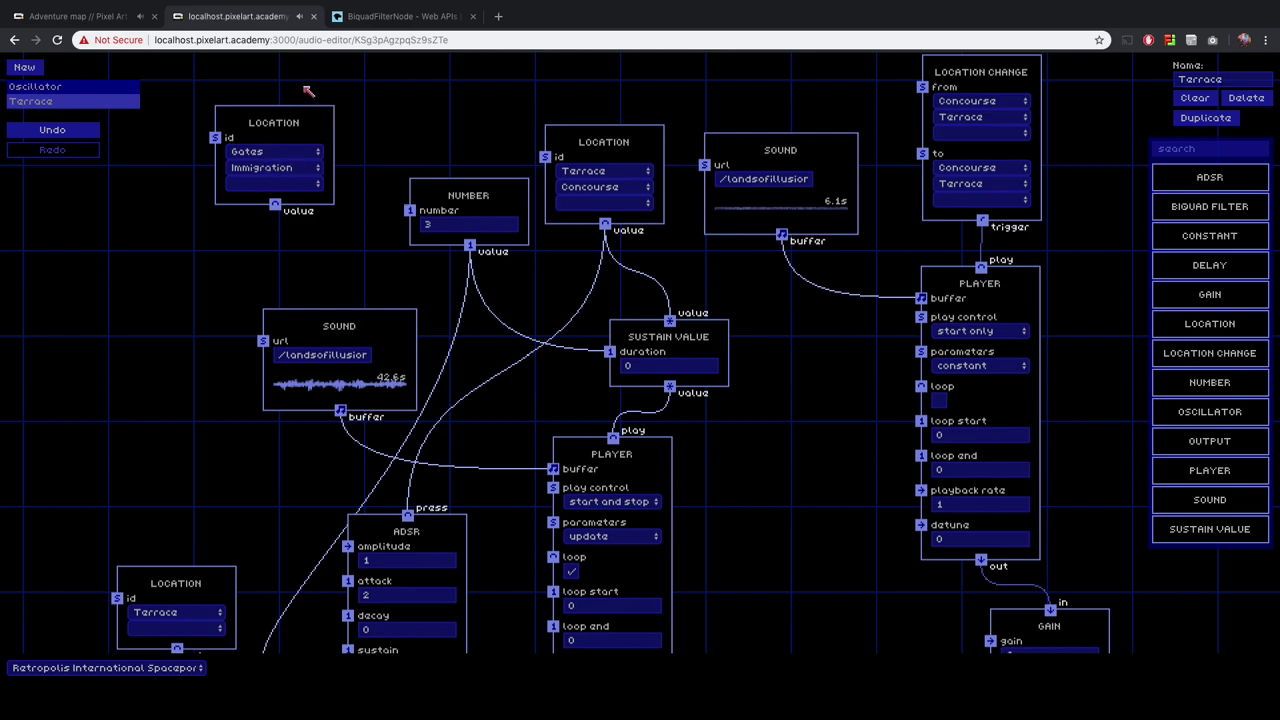
Switch to the game, leave the map, visit Immigration and return through the Concourse down to the Gates.
{"action": "left_click", "coordinate": [108, 17]}
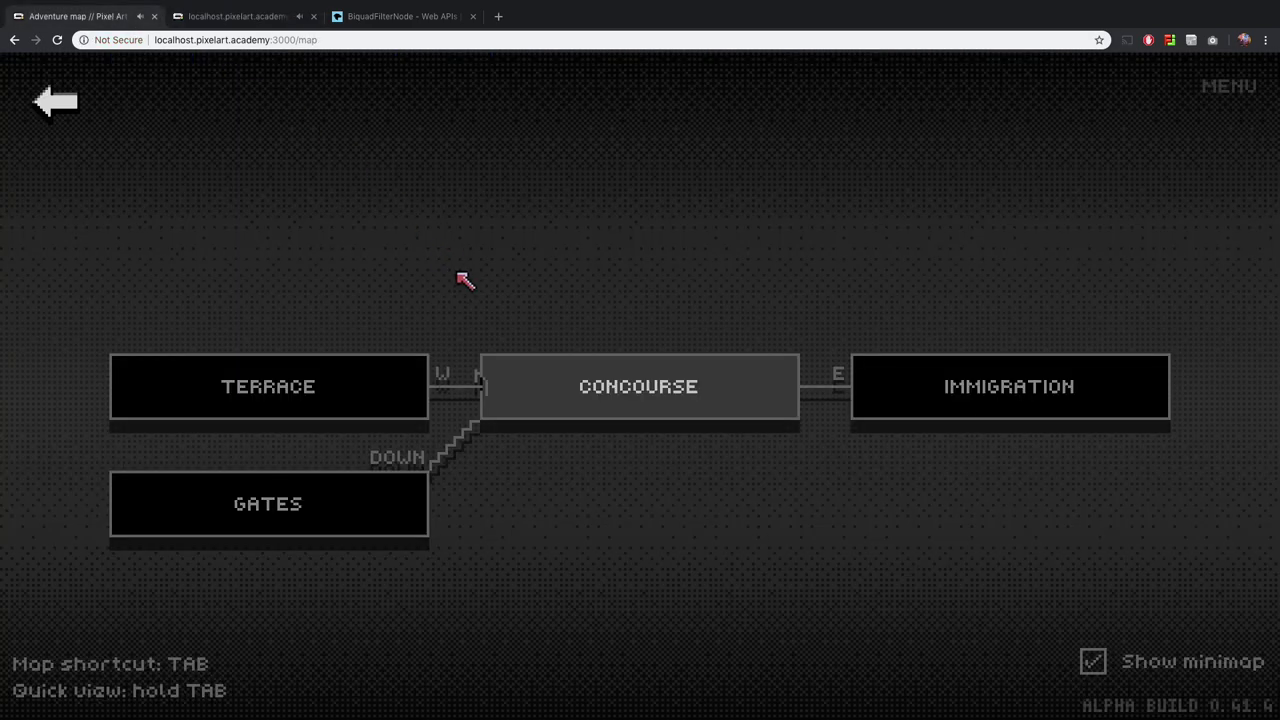
{"action": "left_click", "coordinate": [60, 108]}
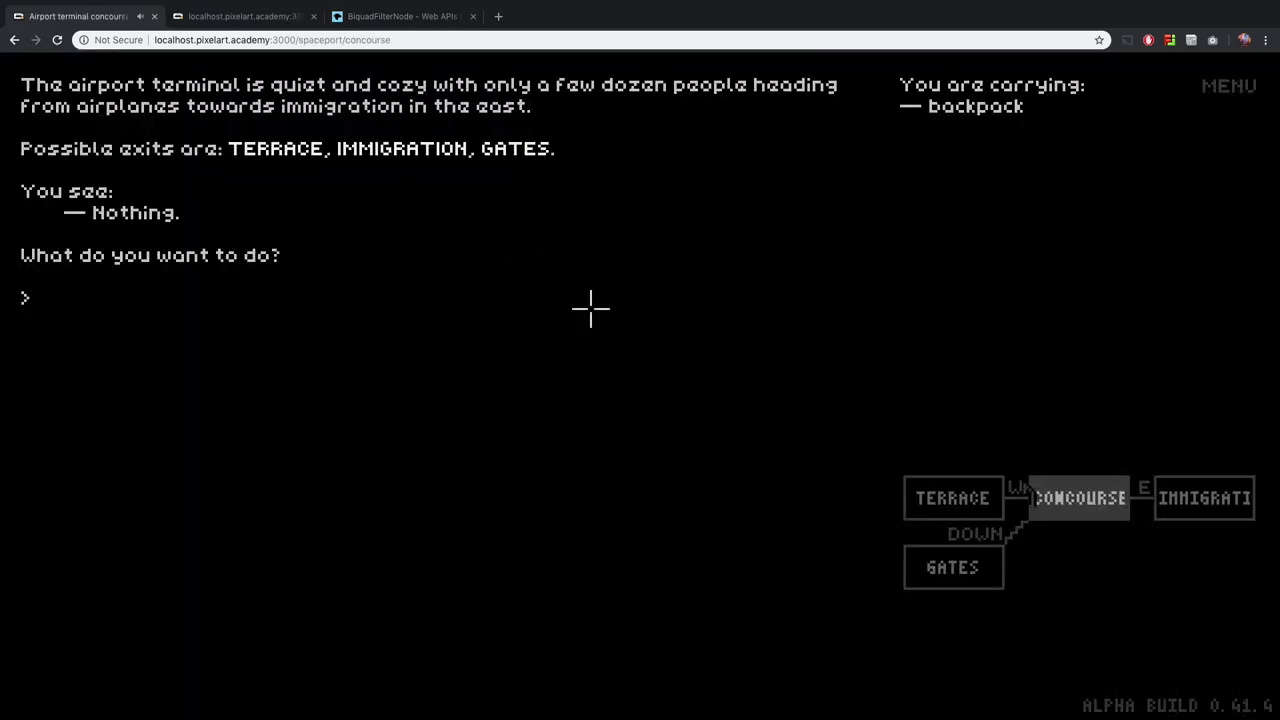
{"action": "type", "text": "E"}
{"action": "key", "text": "Return"}
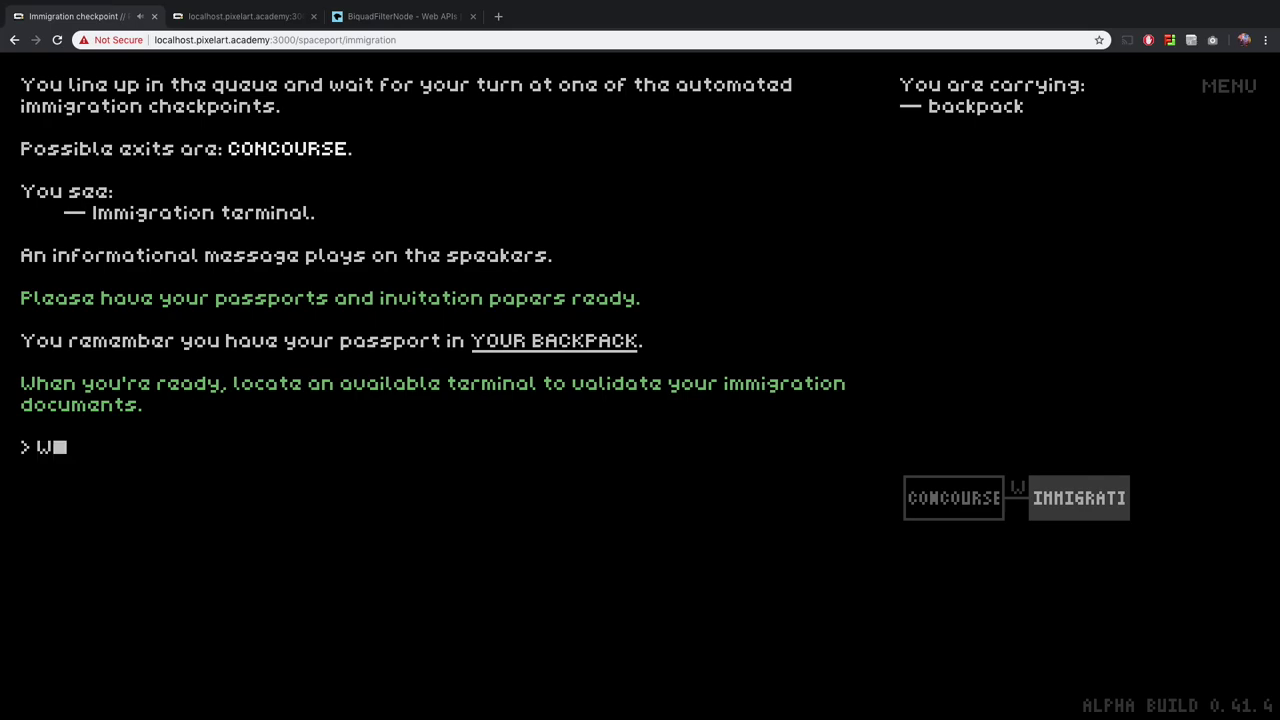
{"action": "key", "text": "Return"}
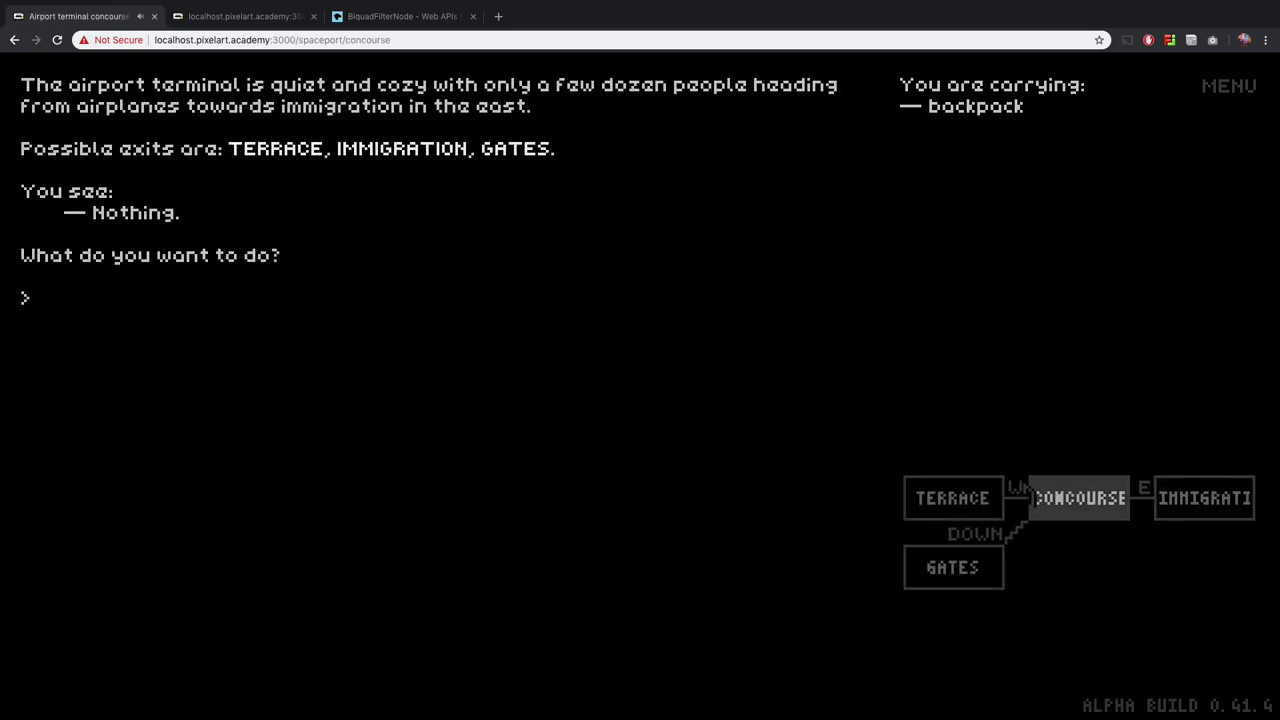
{"action": "type", "text": "DOWN"}
{"action": "key", "text": "Return"}
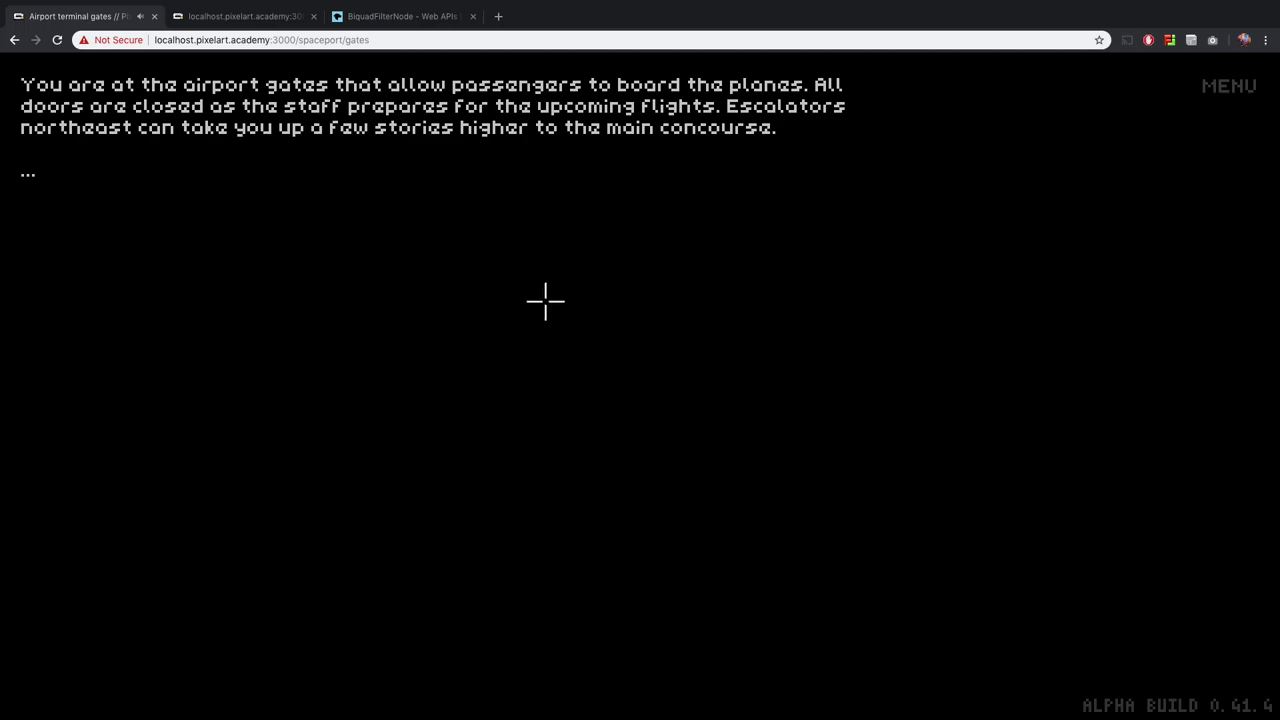
In the audio editor, add Gates to the Location node that holds Terrace and Concourse.
{"action": "left_click", "coordinate": [267, 19]}
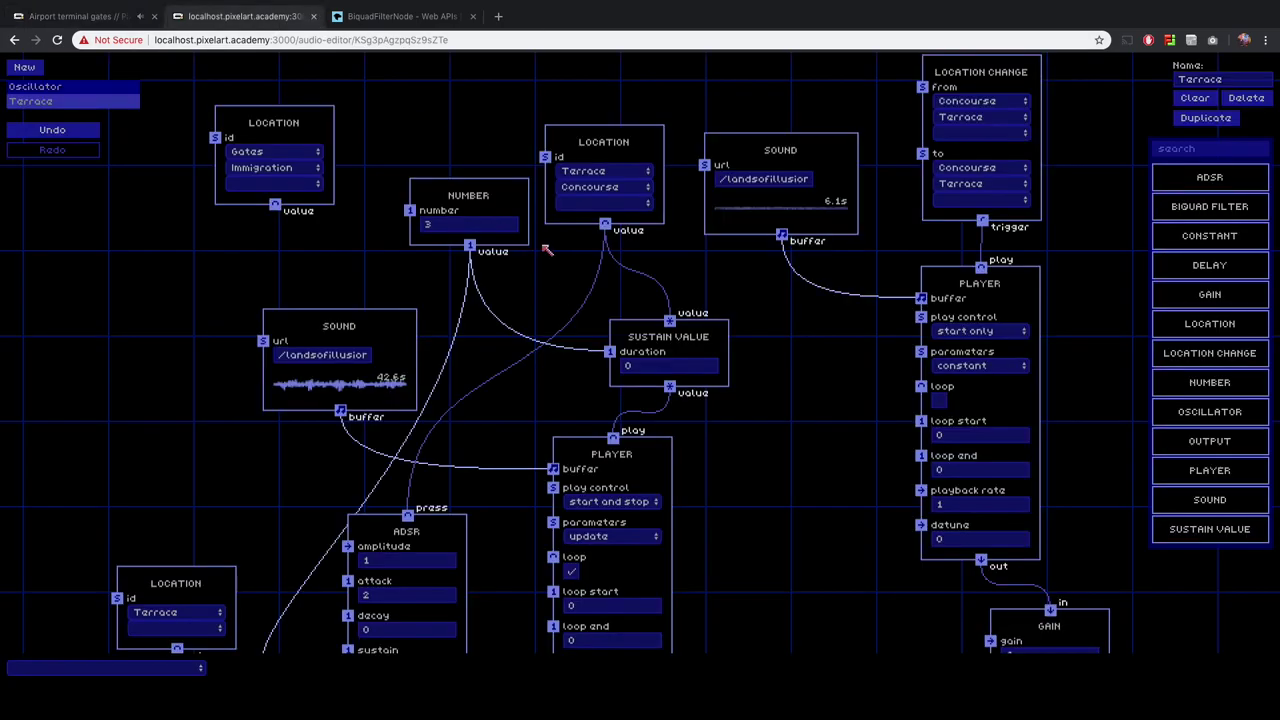
{"action": "left_click", "coordinate": [598, 203]}
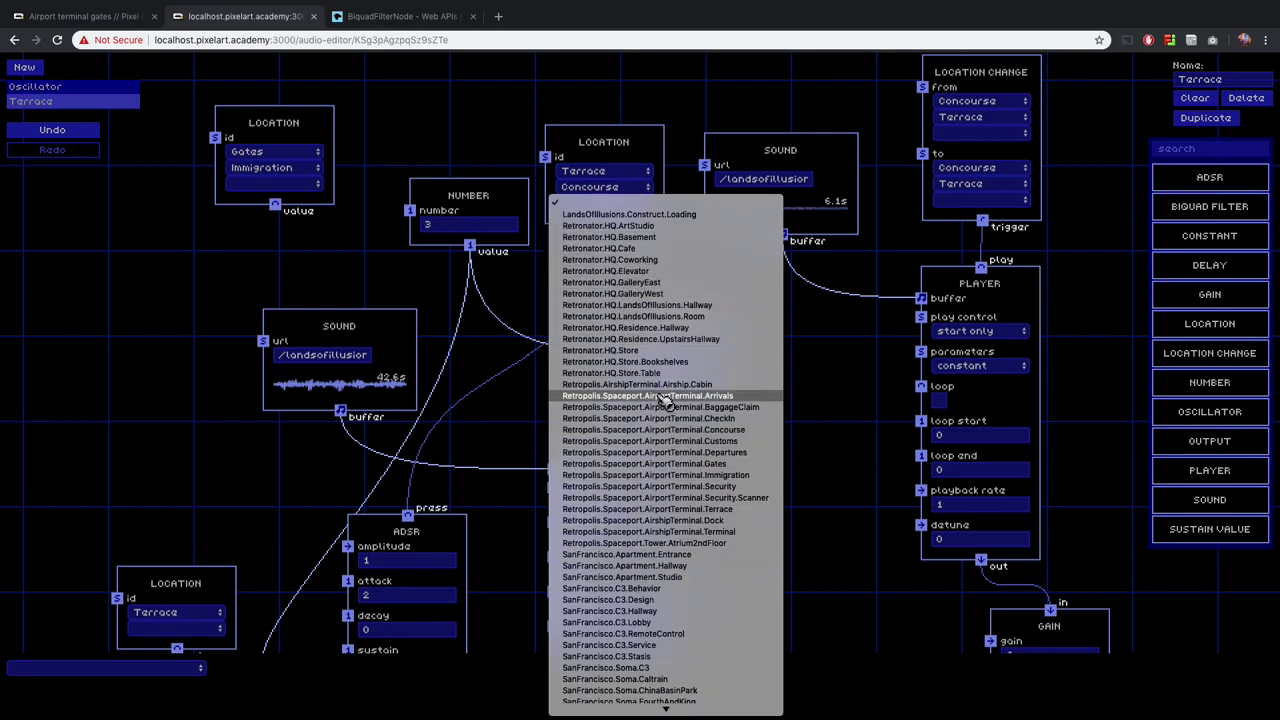
{"action": "scroll", "coordinate": [670, 370], "scroll_direction": "down", "scroll_amount": 3}
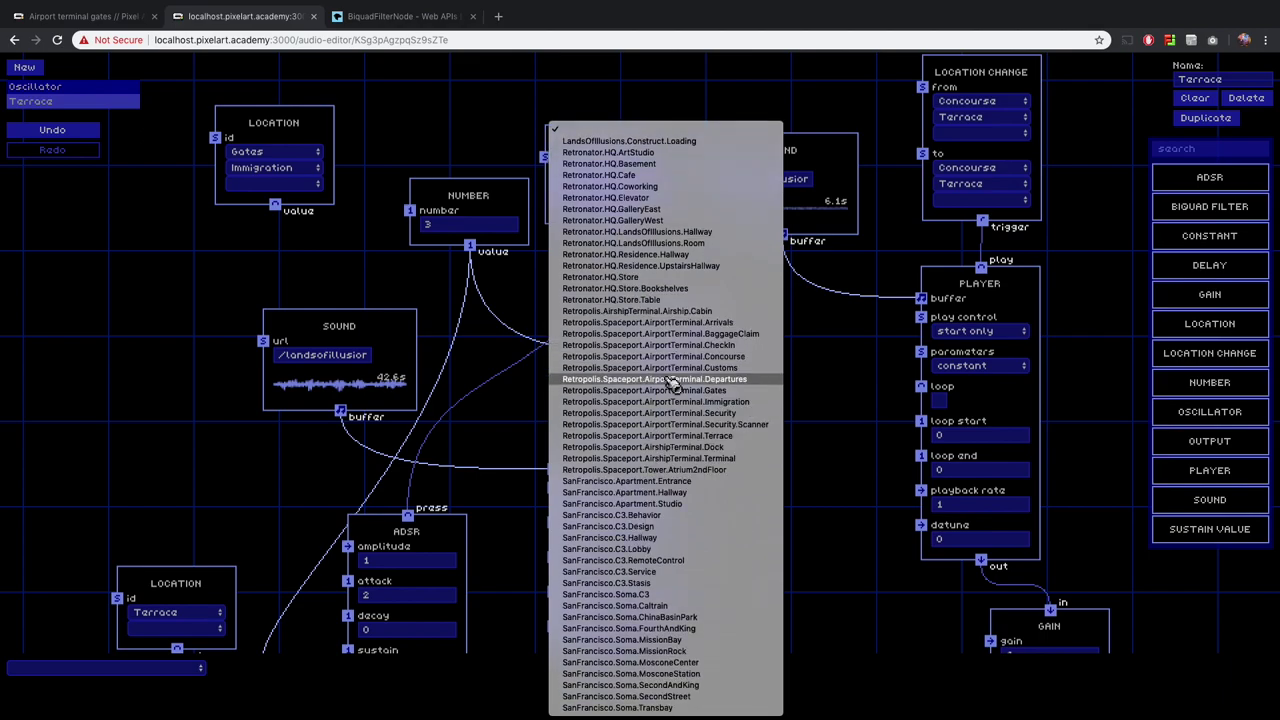
{"action": "left_click", "coordinate": [672, 393]}
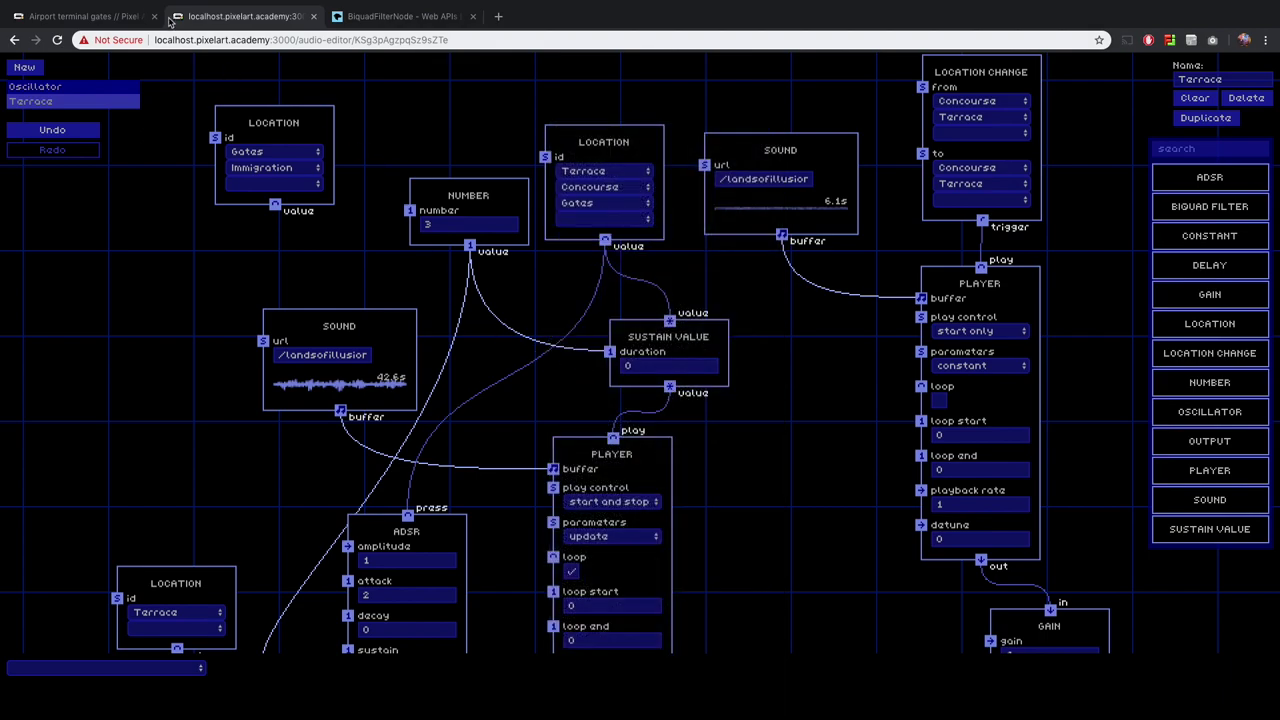
Switch to the game and reload the Gates location.
{"action": "left_click", "coordinate": [128, 18]}
{"action": "key", "text": "Return"}
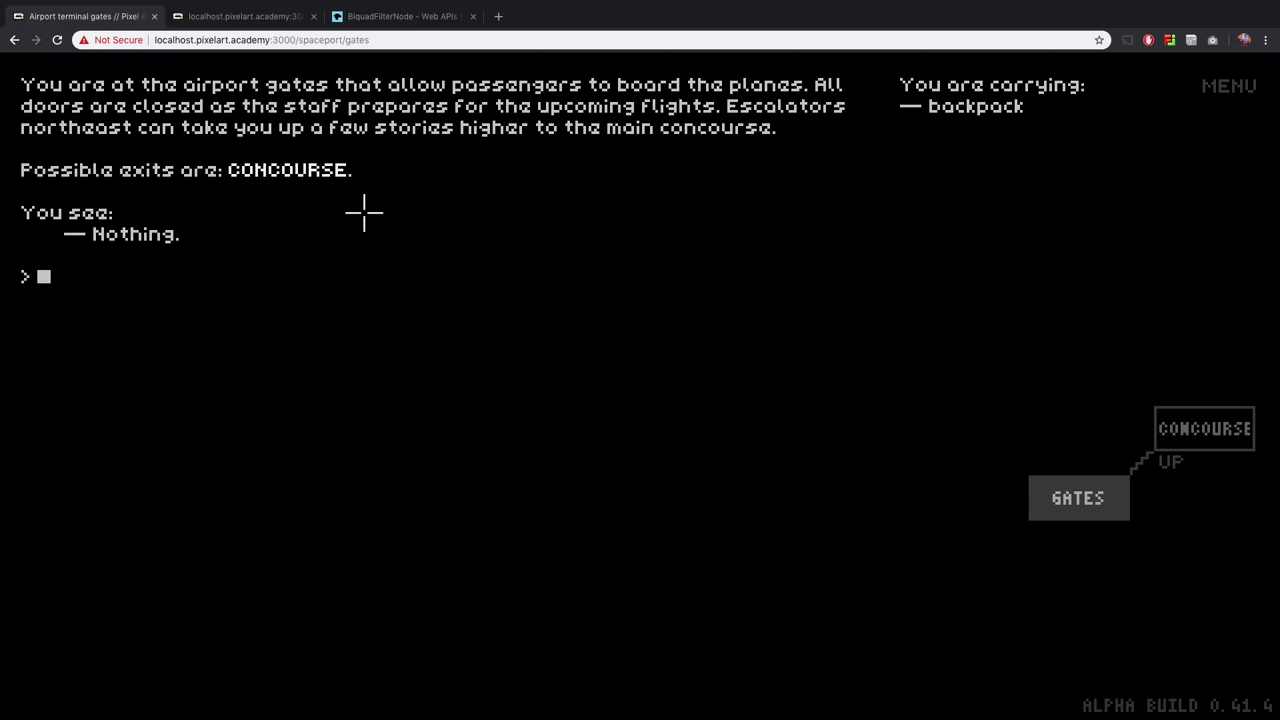
{"action": "key", "text": "super+r"}
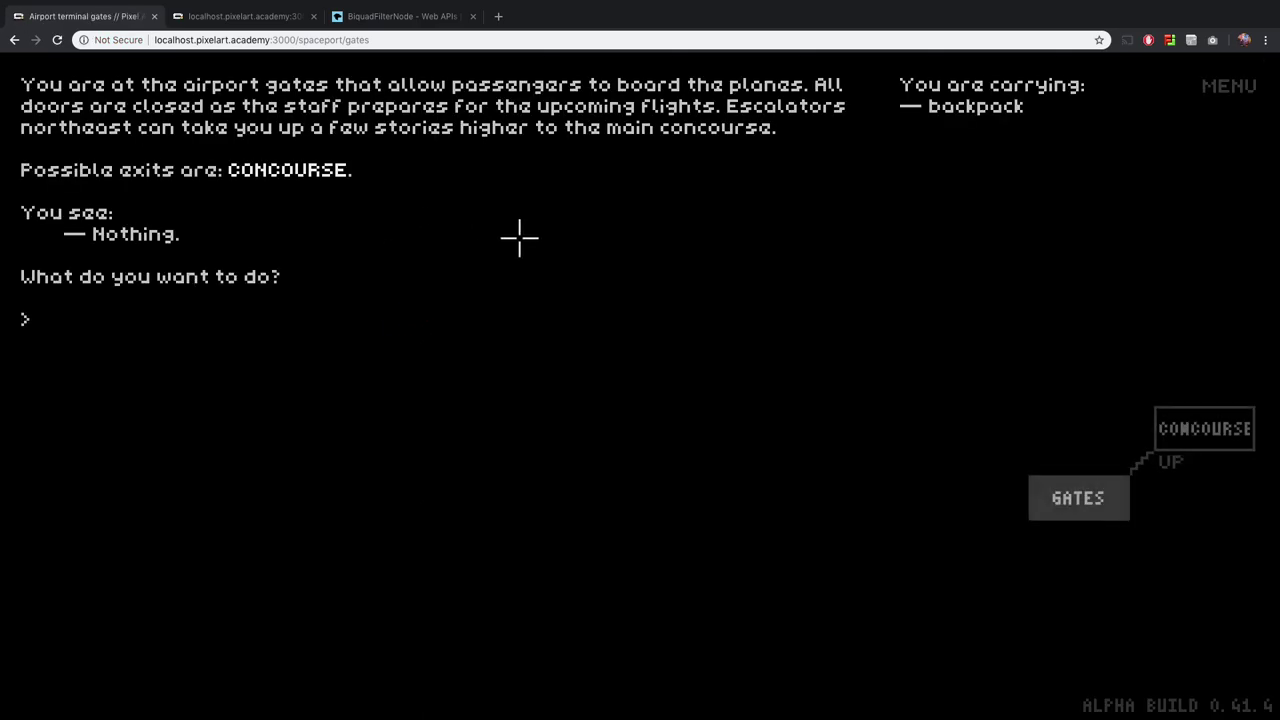
Walk from the Gates up to the Concourse, out west to the Terrace and back inside to test the location audio.
{"action": "mouse_move", "coordinate": [1194, 96]}
{"action": "left_click", "coordinate": [1170, 86]}
{"action": "key", "text": "Return"}
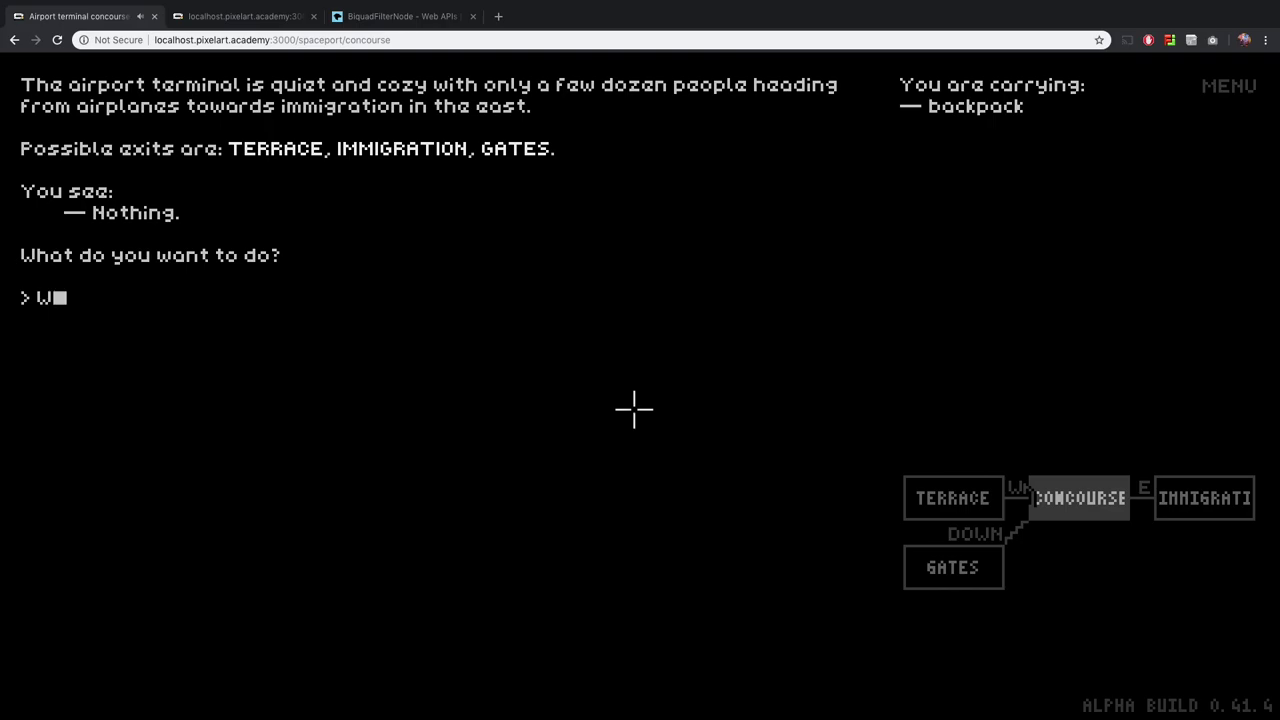
{"action": "type", "text": "W"}
{"action": "key", "text": "Return"}
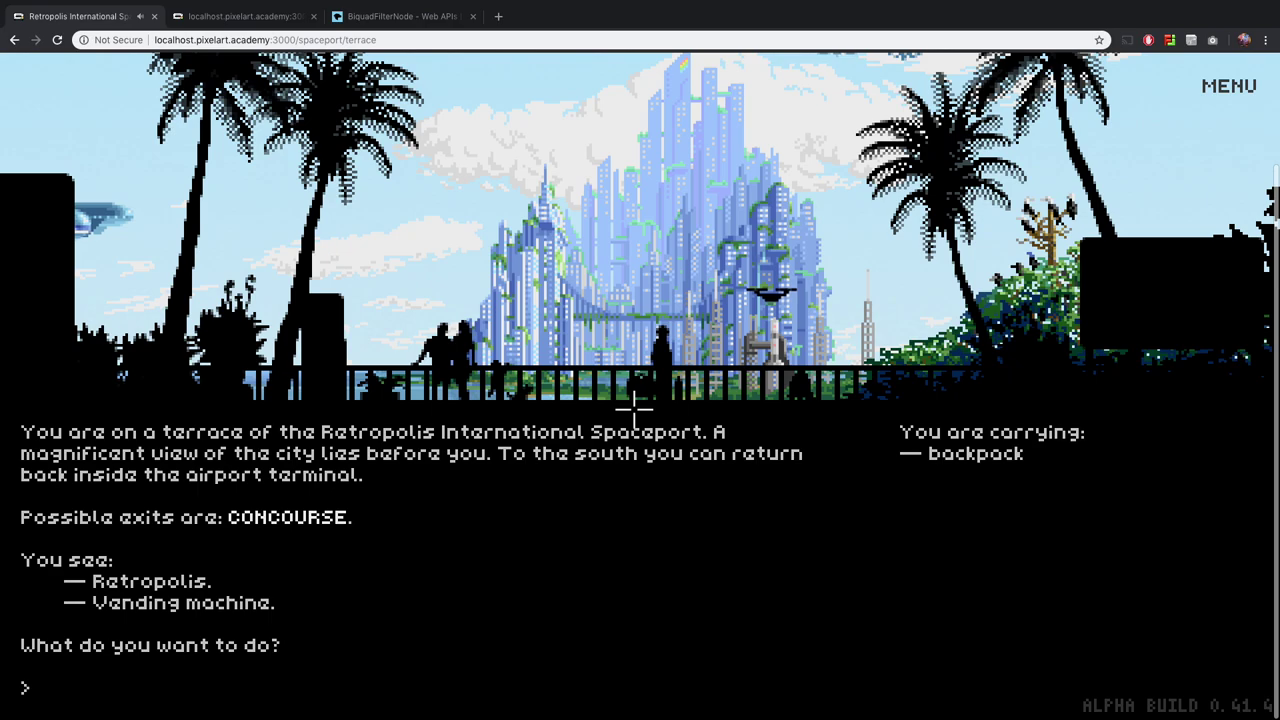
{"action": "type", "text": "IN"}
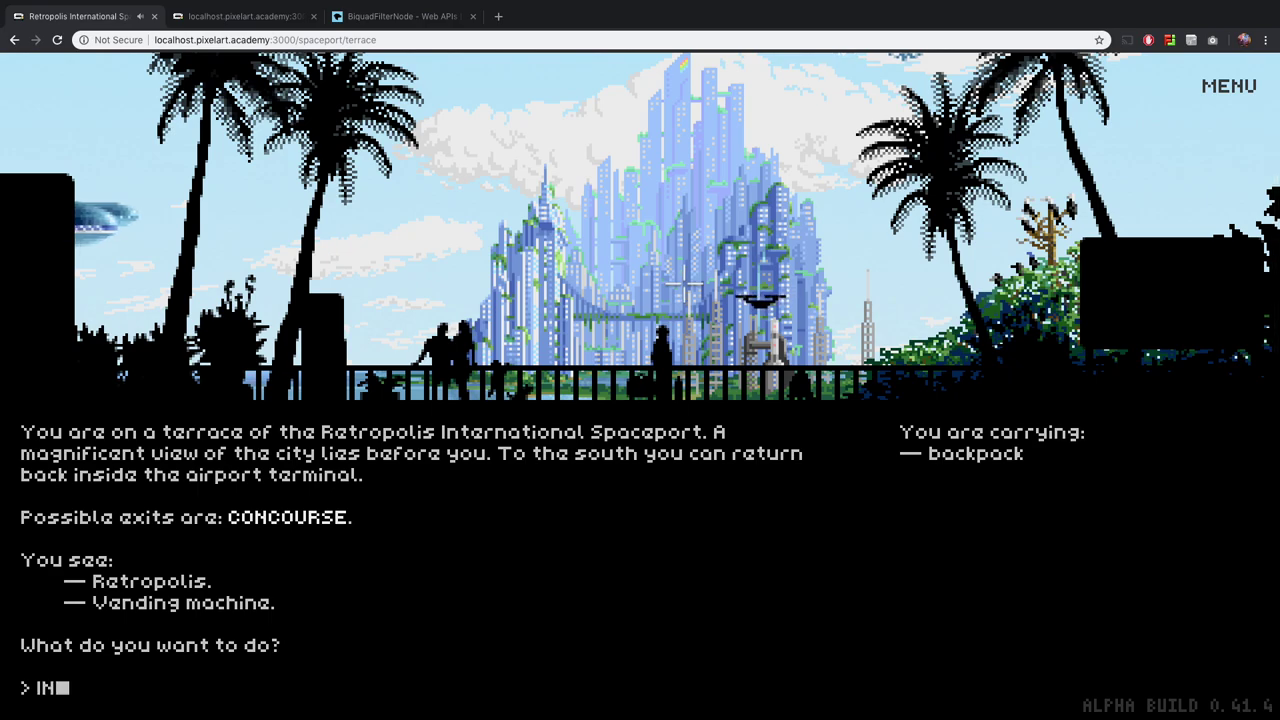
{"action": "key", "text": "Return"}
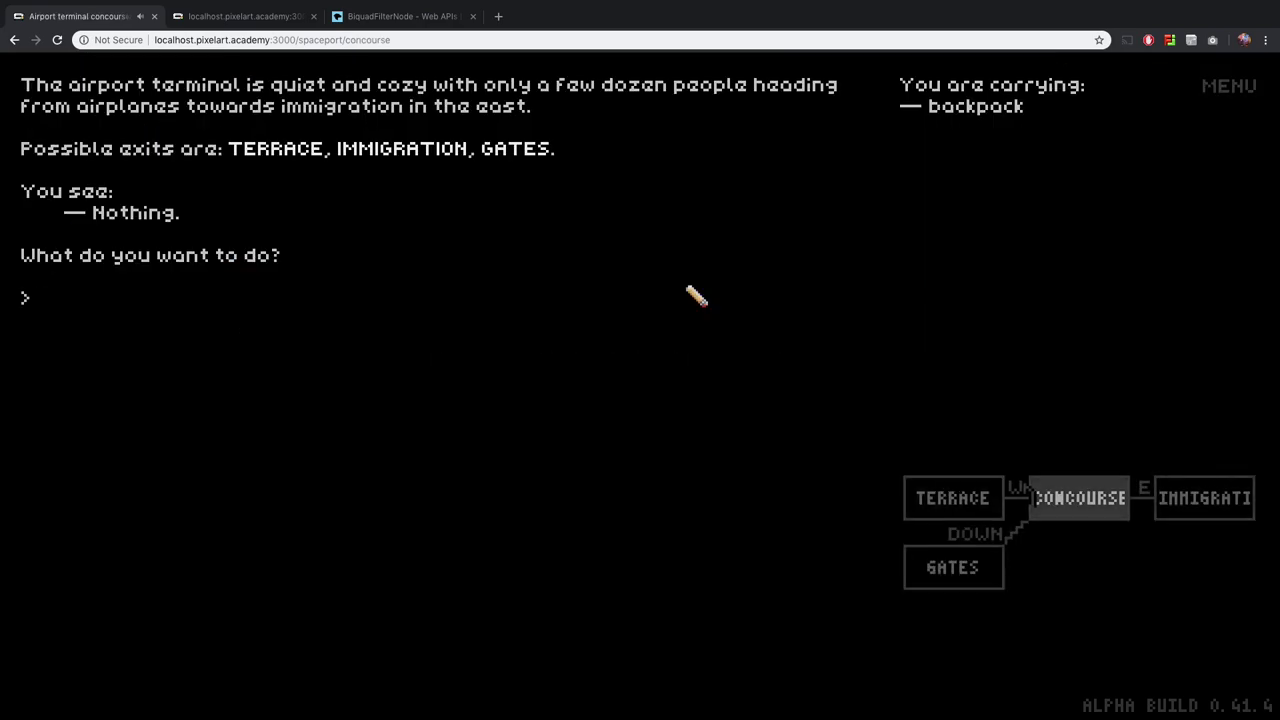
Go down to the Gates, return up to the Concourse and head west to the Terrace to compare the sound.
{"action": "type", "text": "DOWN"}
{"action": "key", "text": "Return"}
{"action": "type", "text": "UP"}
{"action": "key", "text": "Return"}
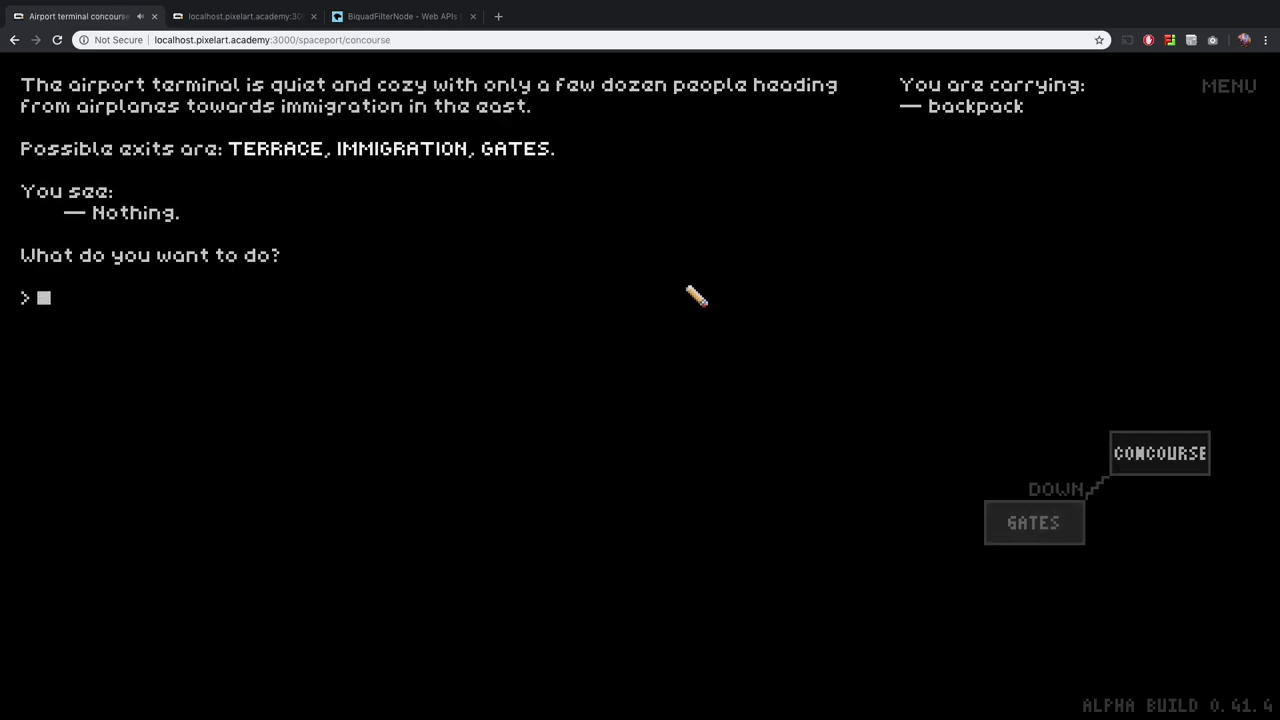
{"action": "type", "text": "W"}
{"action": "key", "text": "Return"}
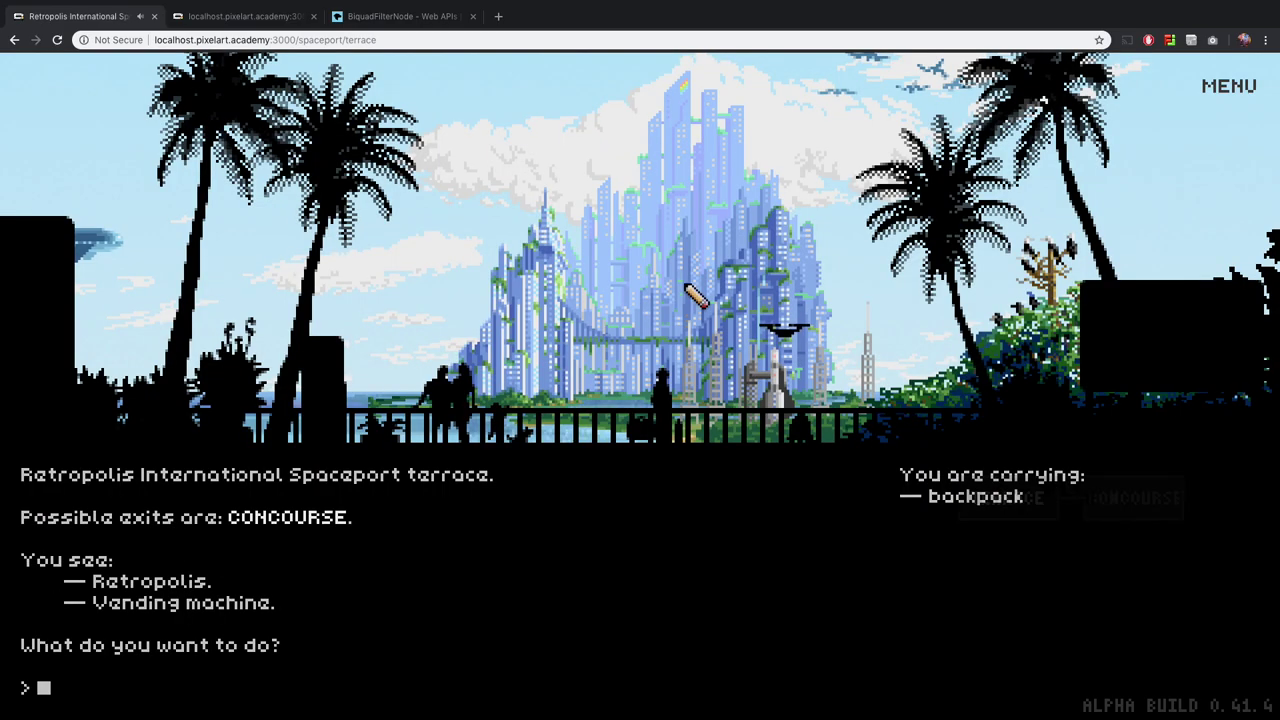
Move between the Concourse and the Terrace once more, ending with a walk east through the Concourse to Immigration.
{"action": "type", "text": "E"}
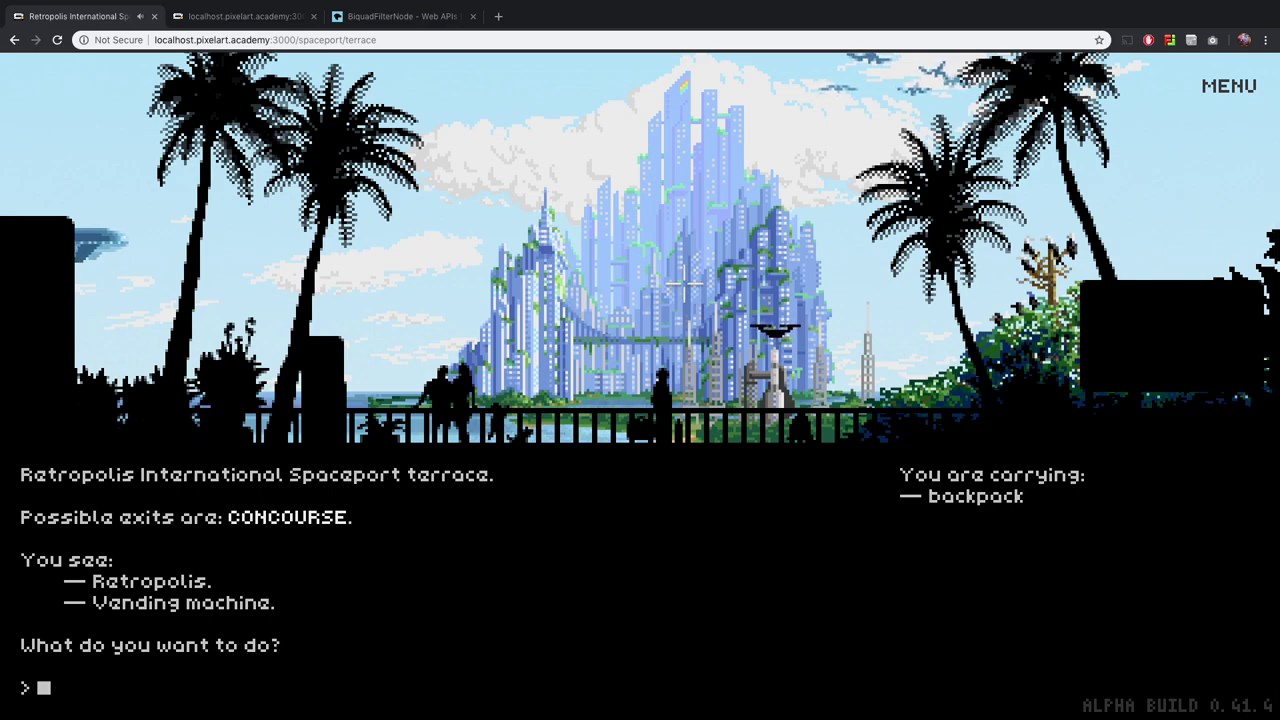
{"action": "key", "text": "Return"}
{"action": "type", "text": "W"}
{"action": "key", "text": "Return"}
{"action": "type", "text": "E"}
{"action": "key", "text": "Return"}
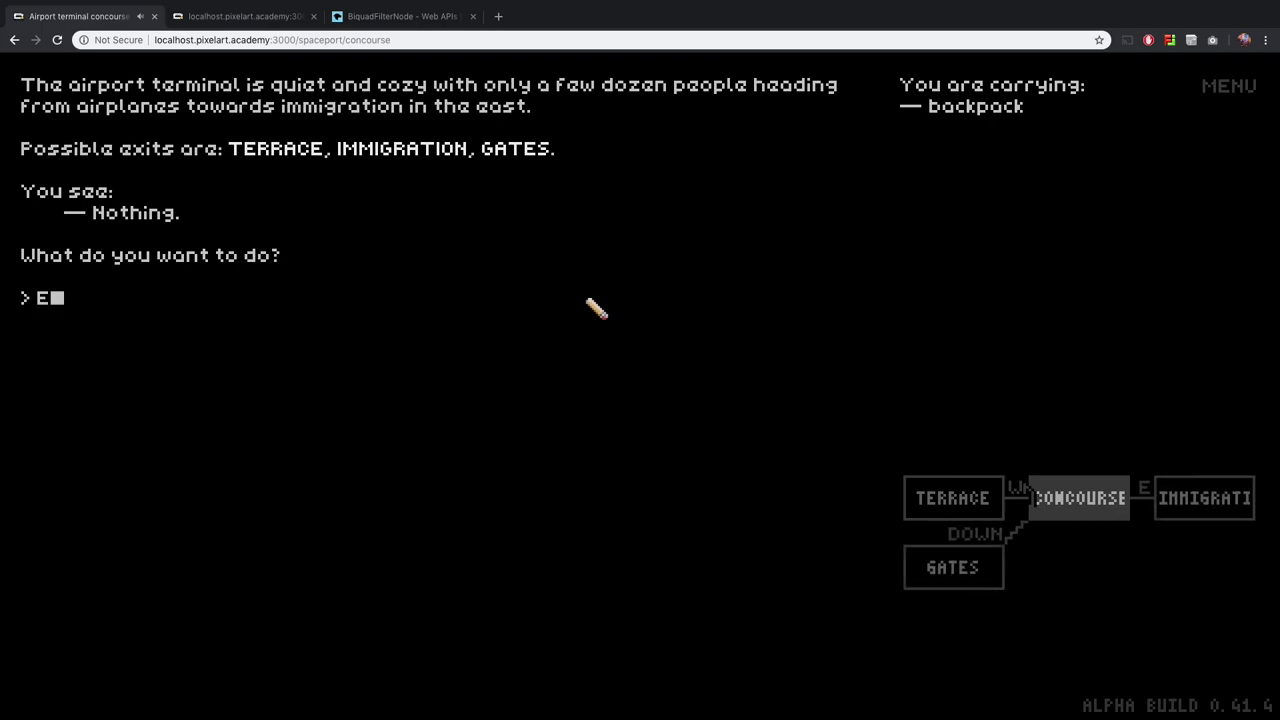
{"action": "key", "text": "Return"}
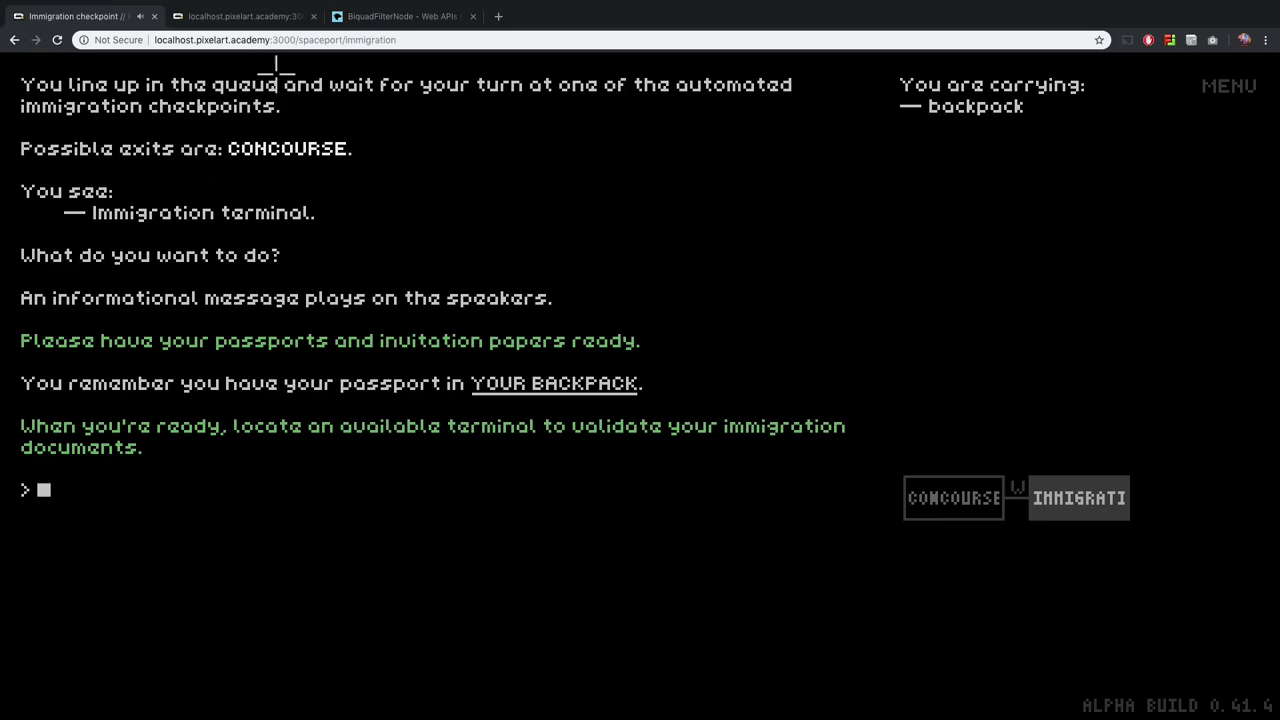
Switch to the audio editor and look over the Terrace patch from the Location nodes down to the Biquad Filter and Output.
{"action": "left_click", "coordinate": [265, 17]}
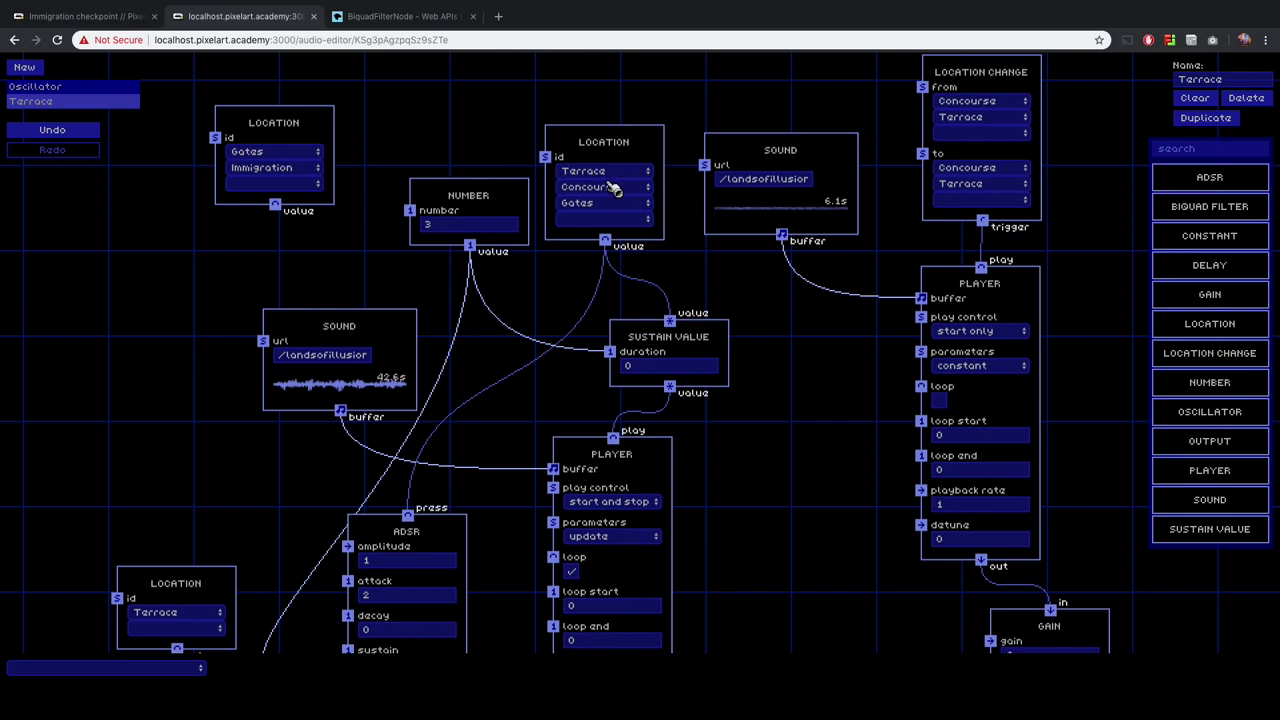
{"action": "scroll", "coordinate": [545, 275], "scroll_direction": "down", "scroll_amount": 8}
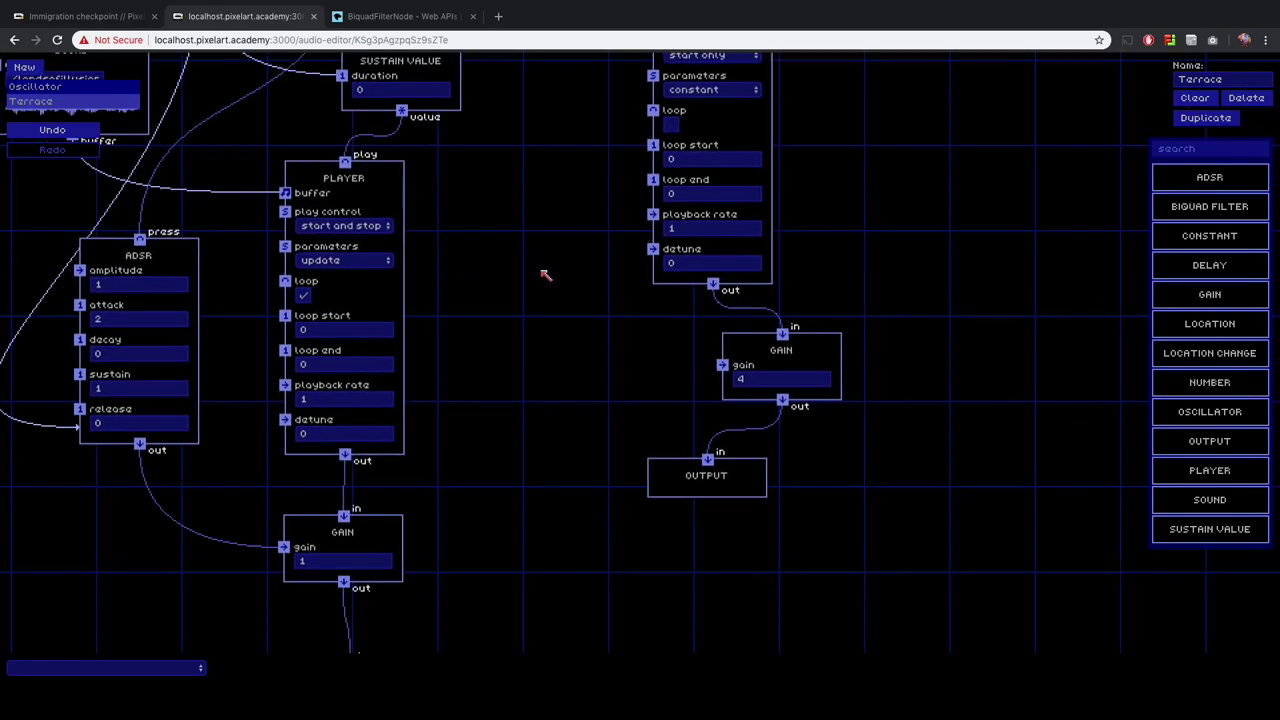
{"action": "scroll", "coordinate": [545, 275], "scroll_direction": "down", "scroll_amount": 10}
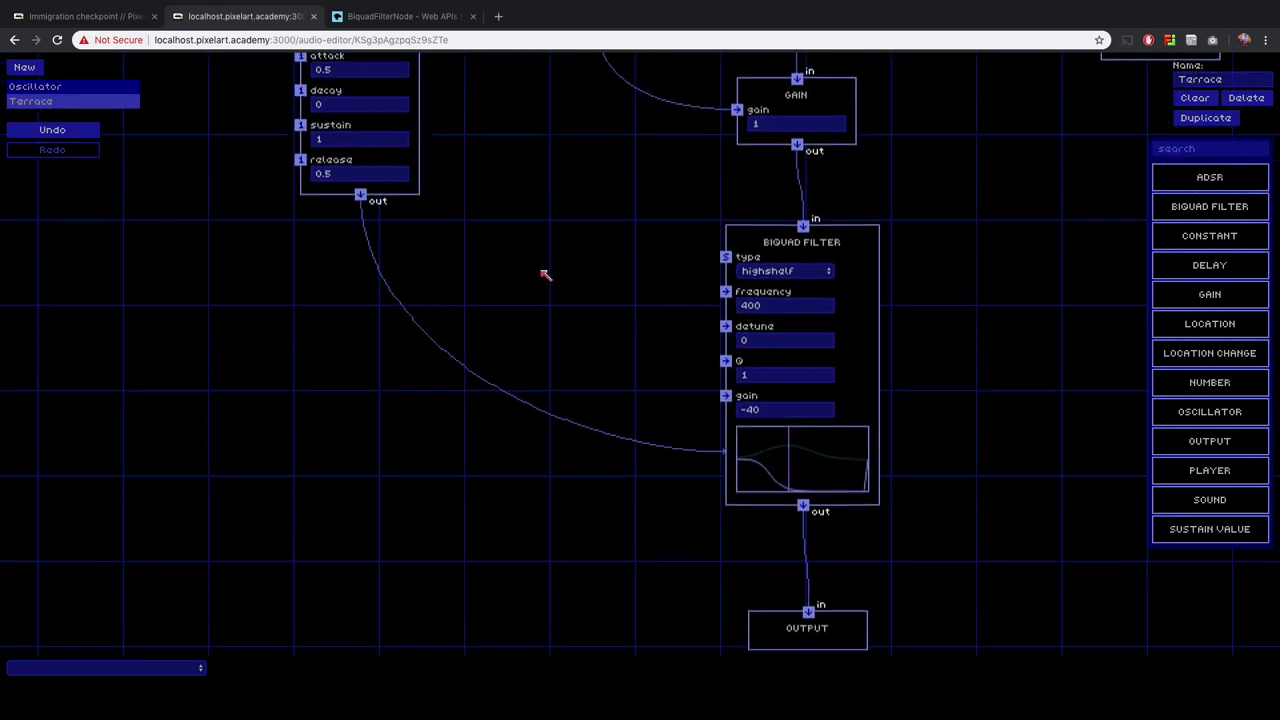
{"action": "scroll", "coordinate": [545, 275], "scroll_direction": "up", "scroll_amount": 15}
{"action": "scroll", "coordinate": [545, 275], "scroll_direction": "right", "scroll_amount": 5}
{"action": "scroll", "coordinate": [545, 275], "scroll_direction": "up", "scroll_amount": 5}
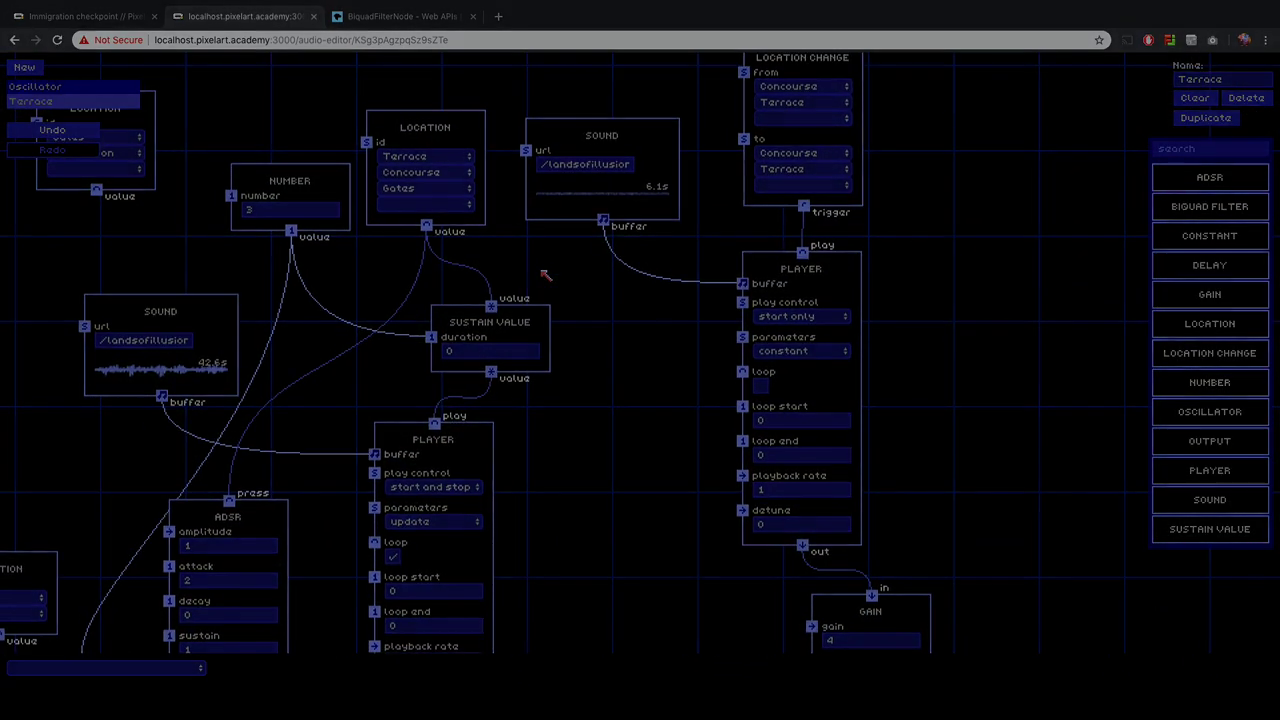